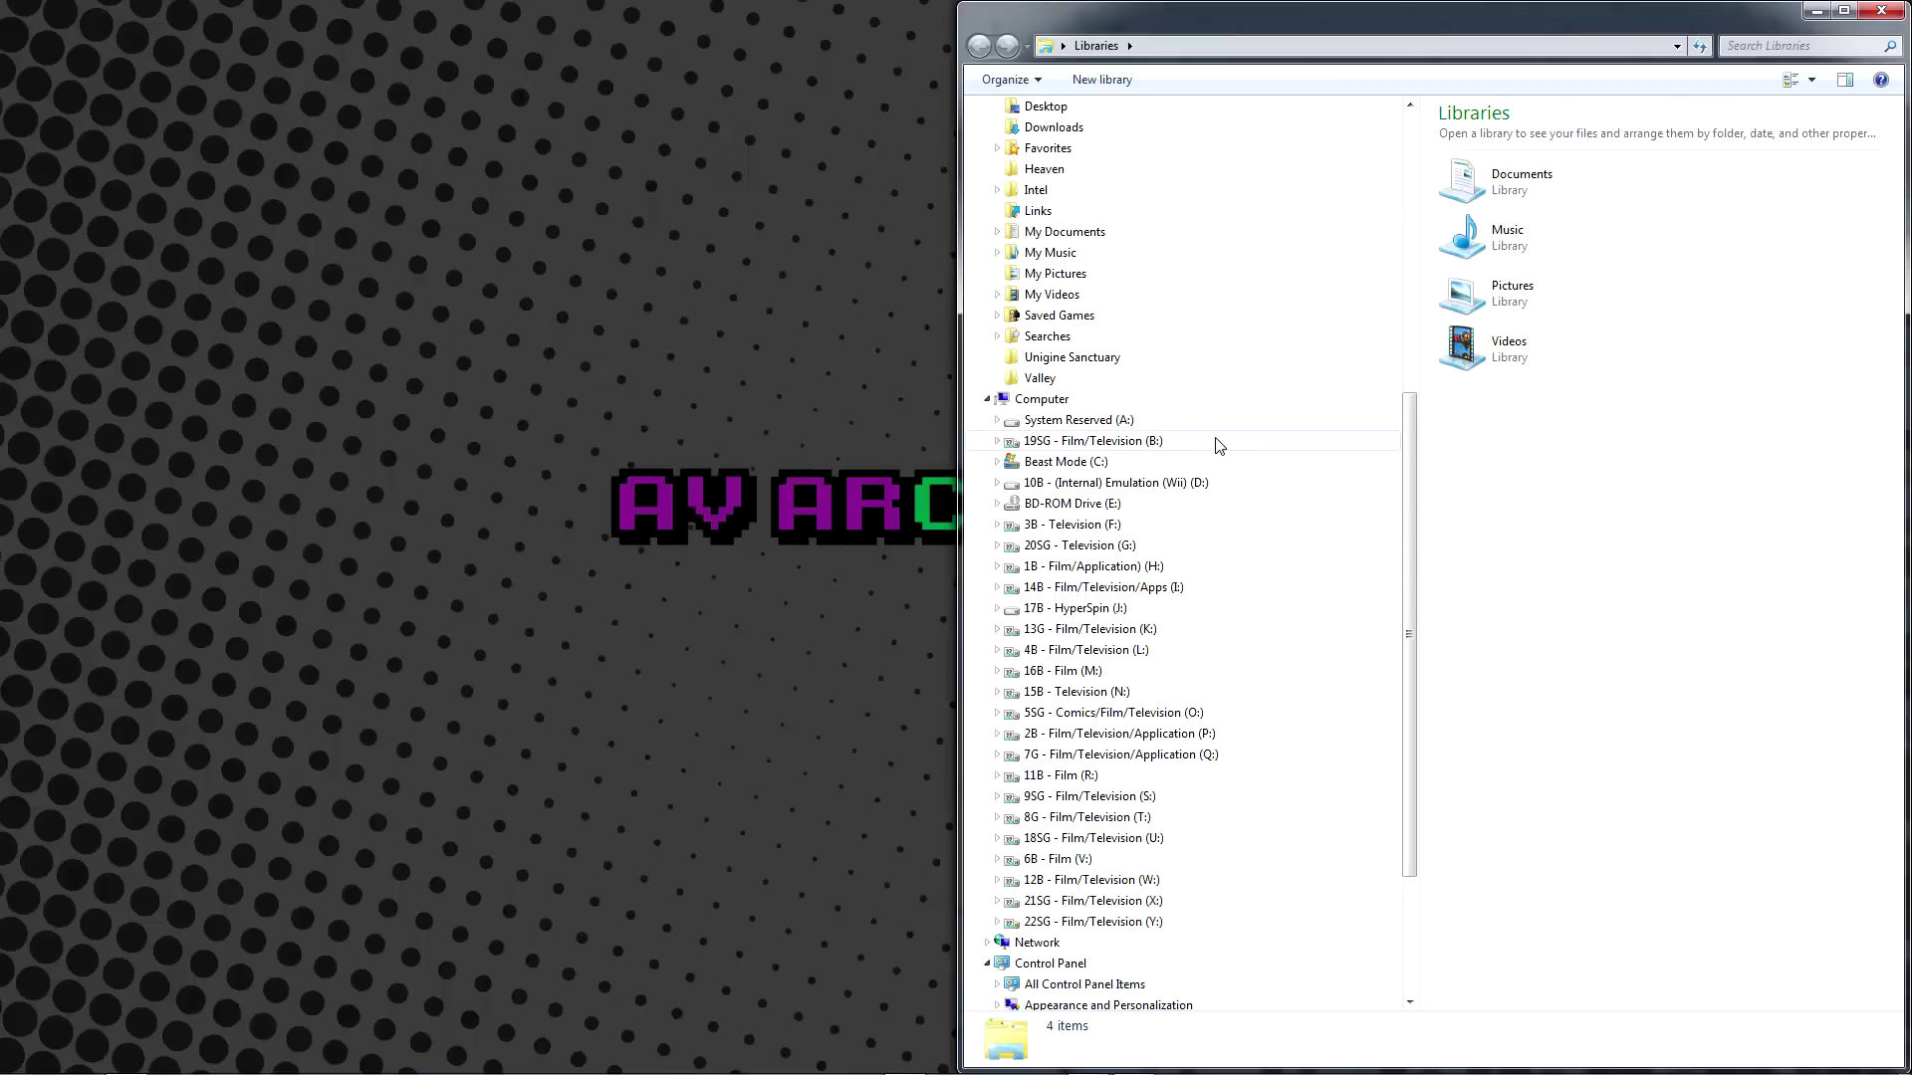
Open the 17B - HyperSpin (J:) drive from the navigation pane, showing its single _Backup folder
{"action": "scroll", "coordinate": [1216, 443], "scroll_direction": "down", "scroll_amount": 2}
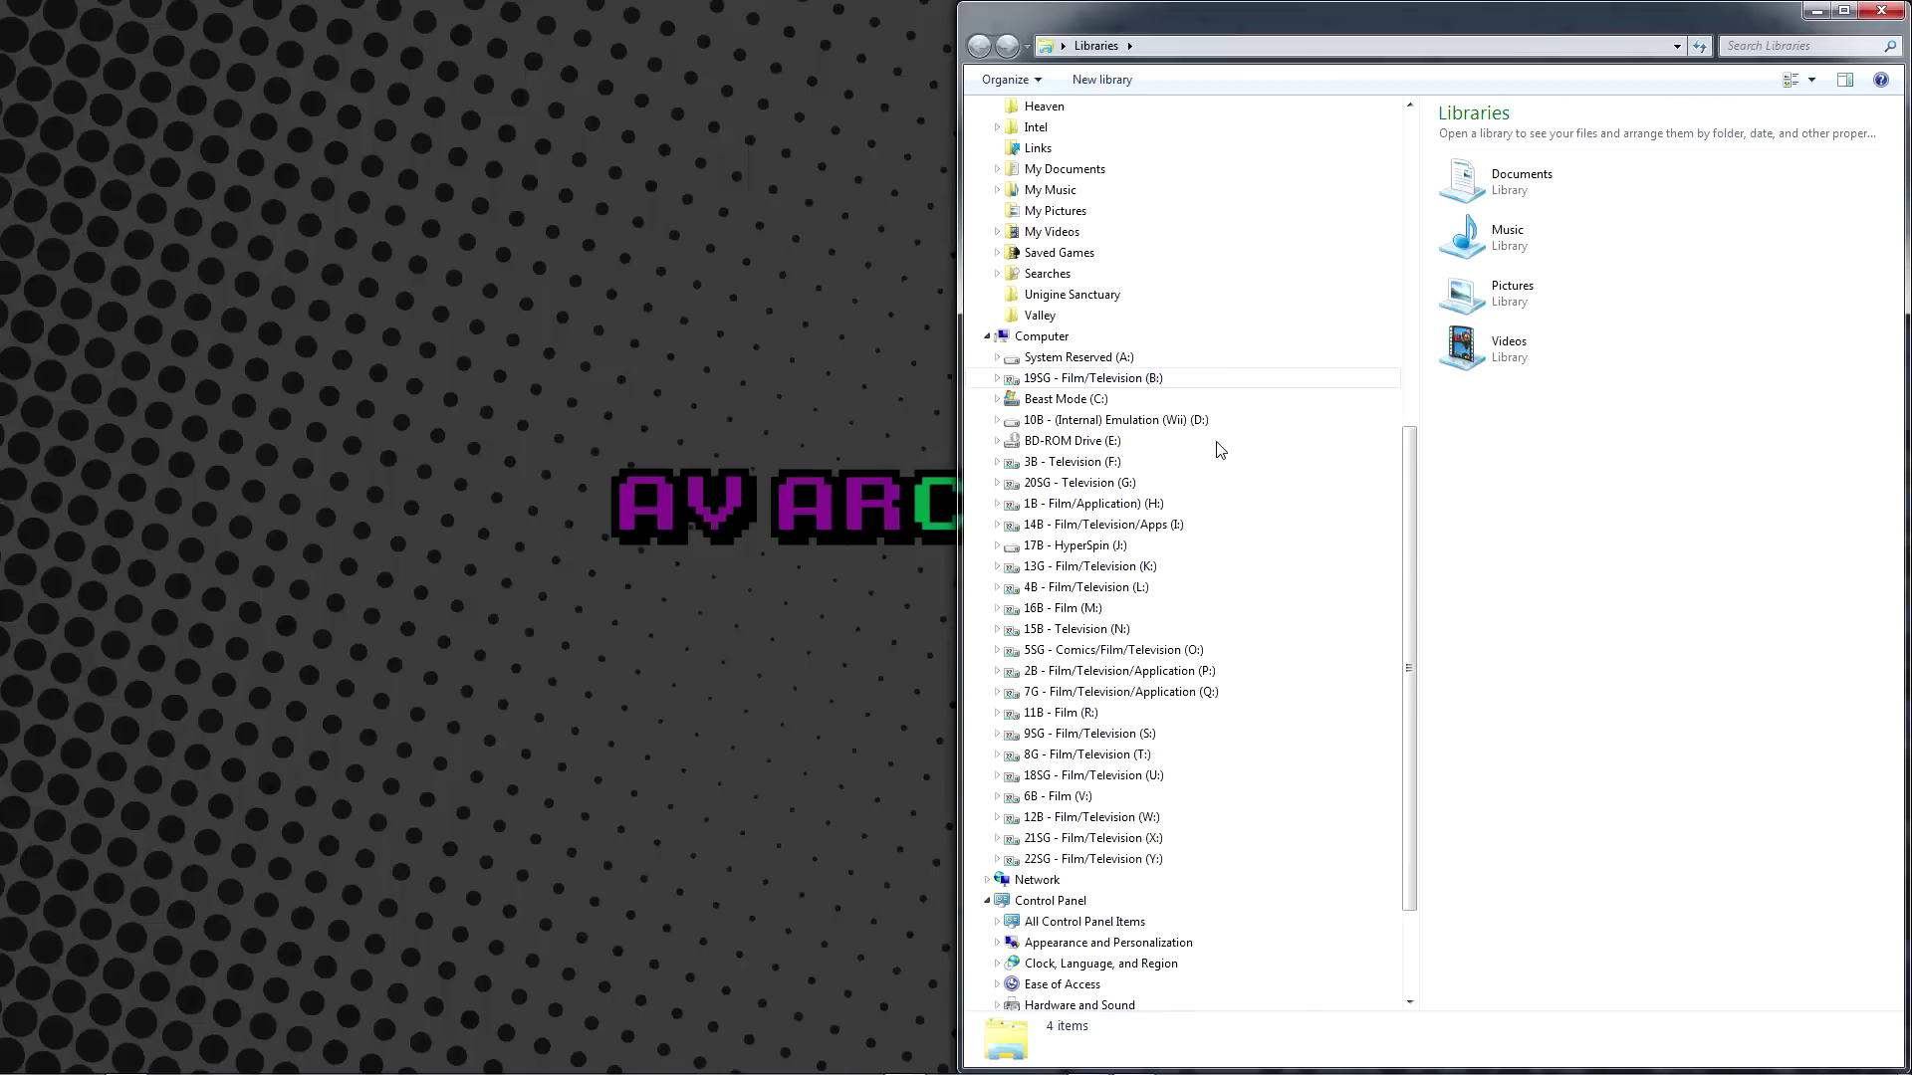
{"action": "scroll", "coordinate": [1205, 464], "scroll_direction": "down", "scroll_amount": 1}
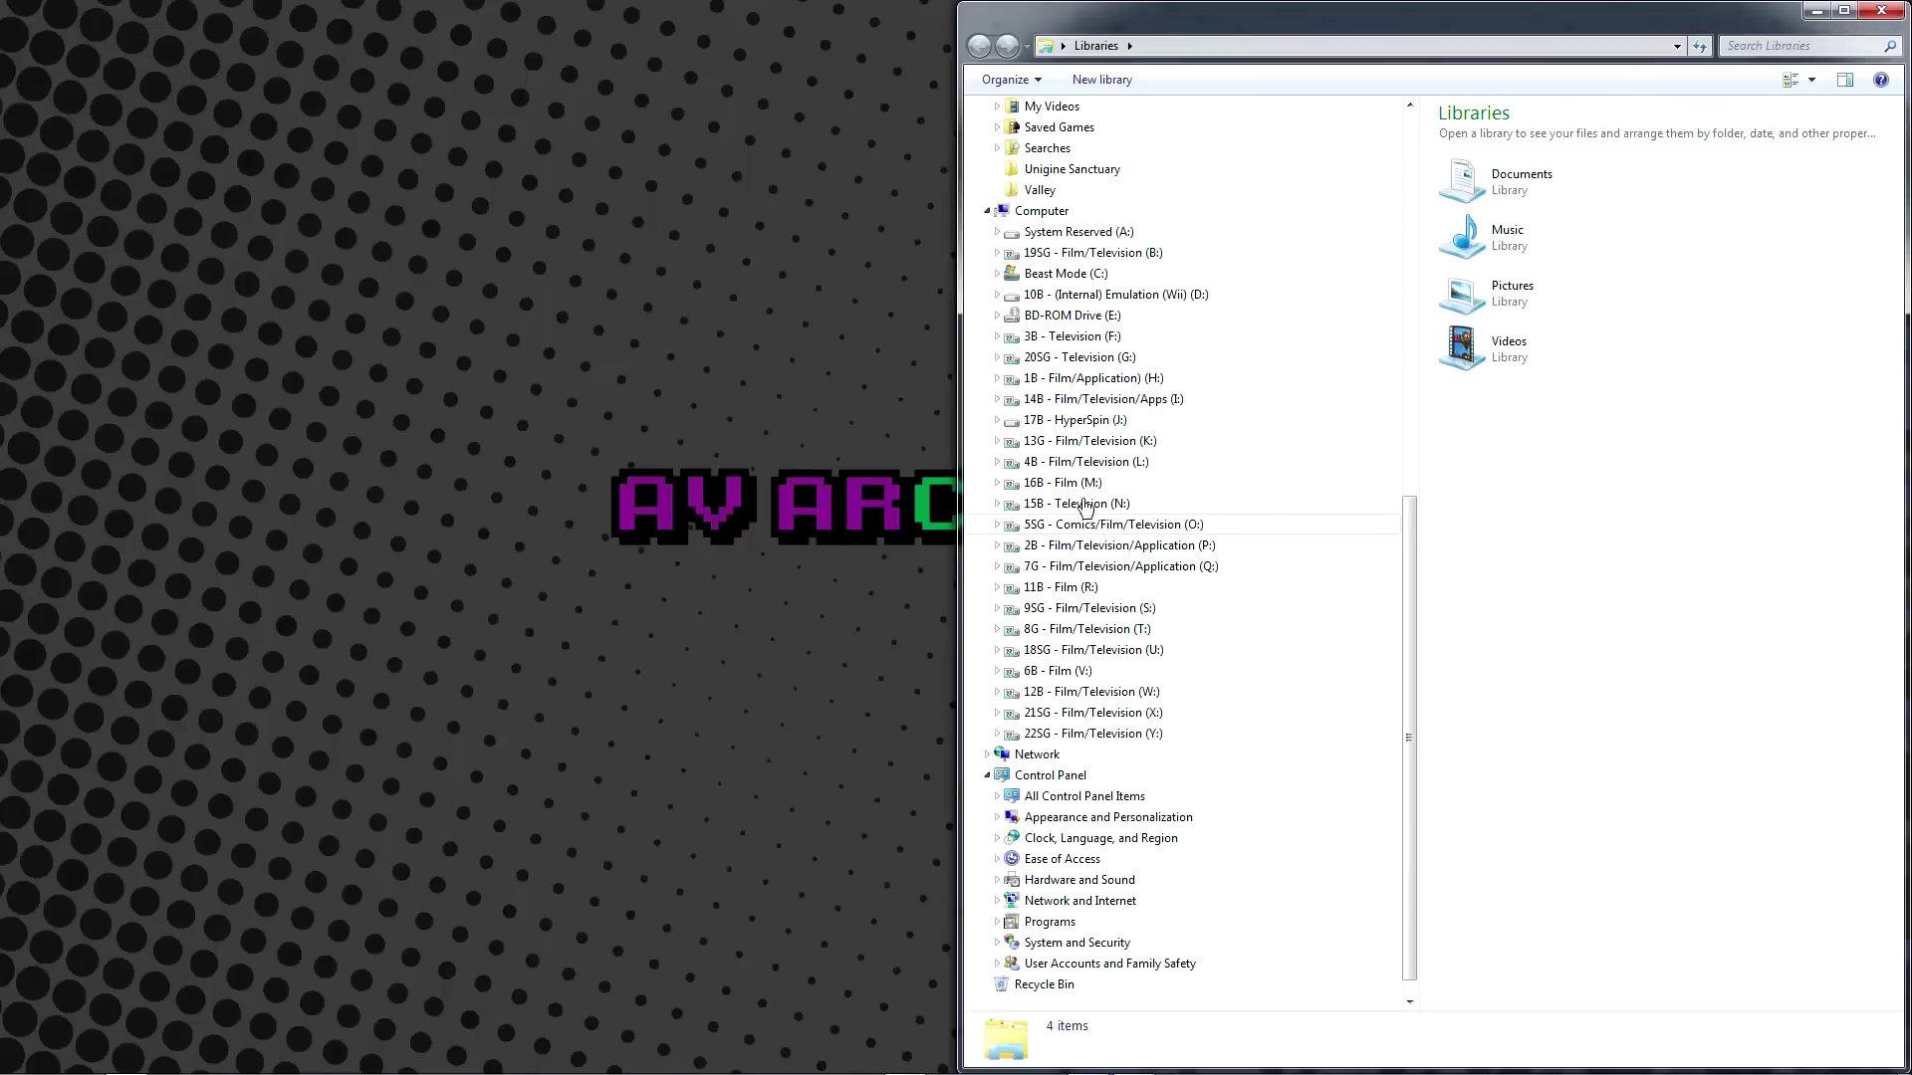
{"action": "left_click", "coordinate": [1085, 428]}
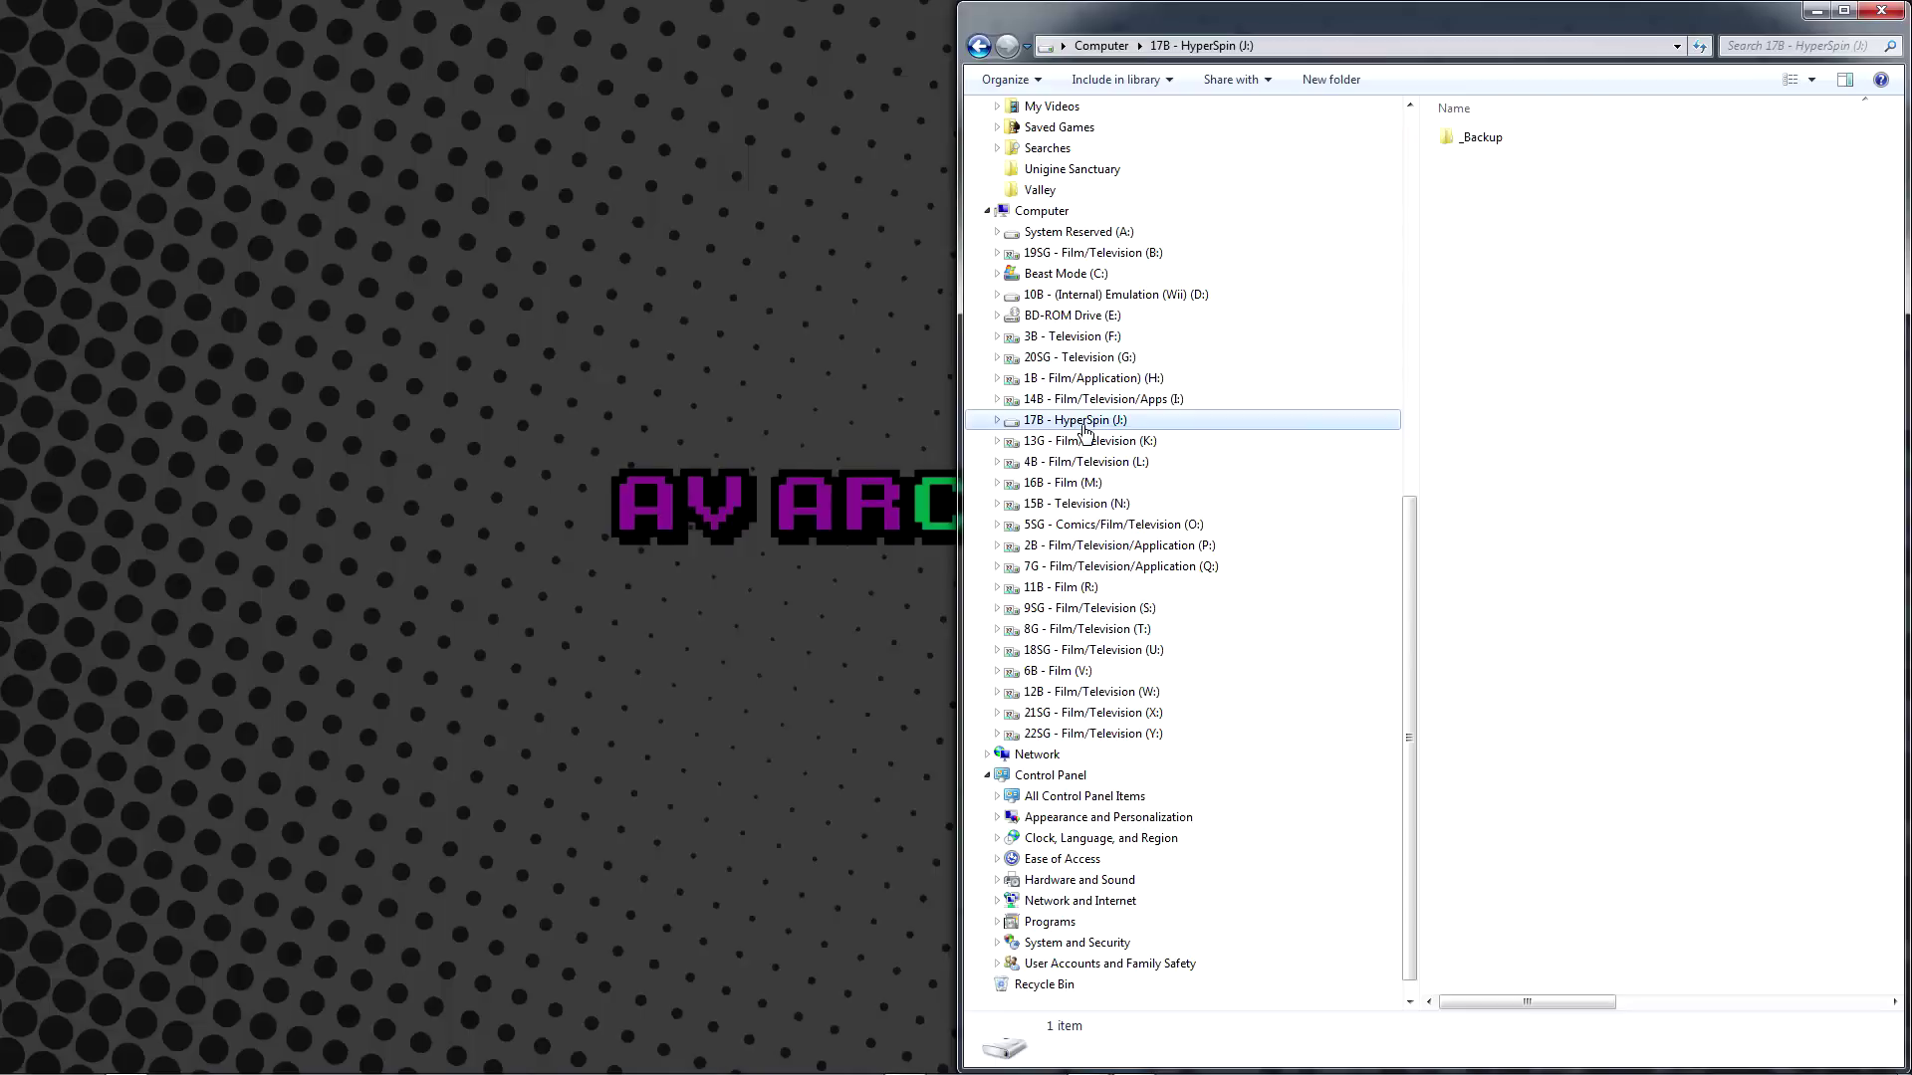
Add a new folder named HyperSpin on J: beside _Backup
{"action": "left_click", "coordinate": [1625, 386]}
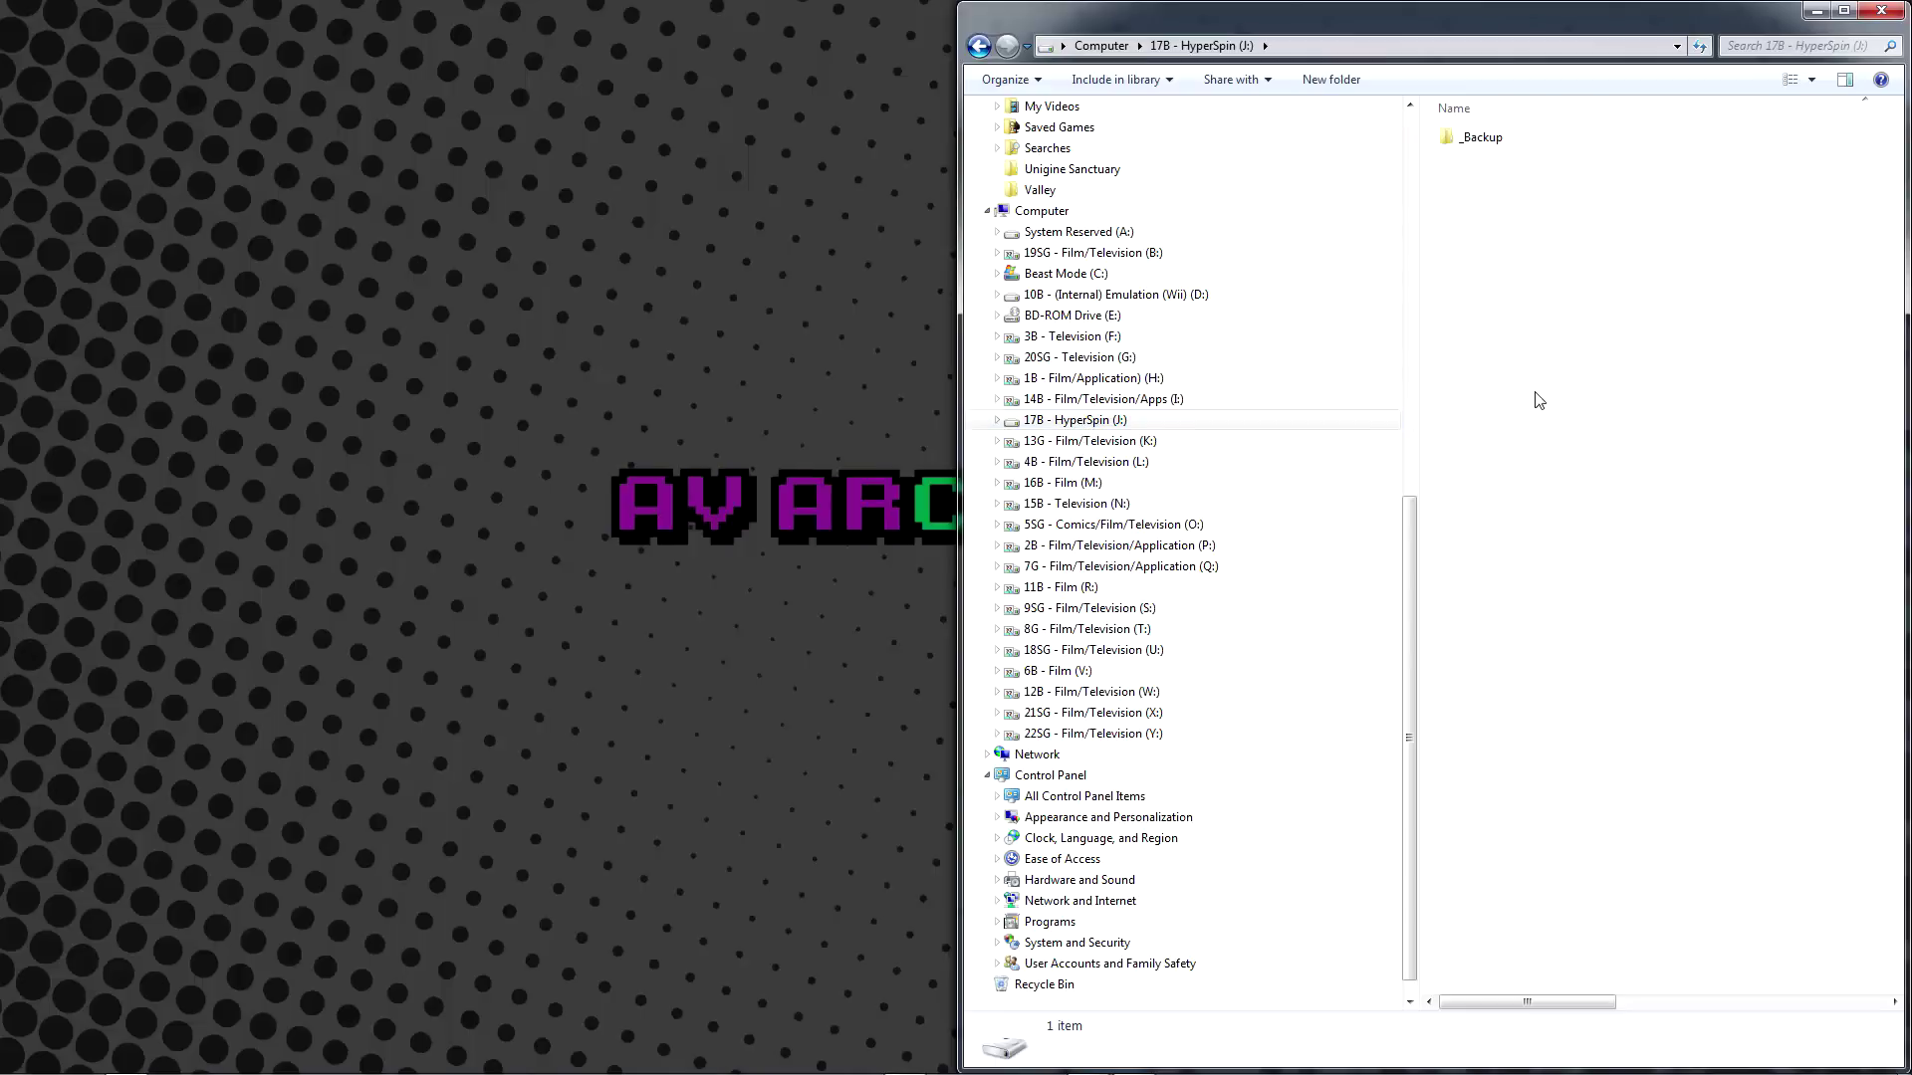
{"action": "left_click", "coordinate": [1217, 422]}
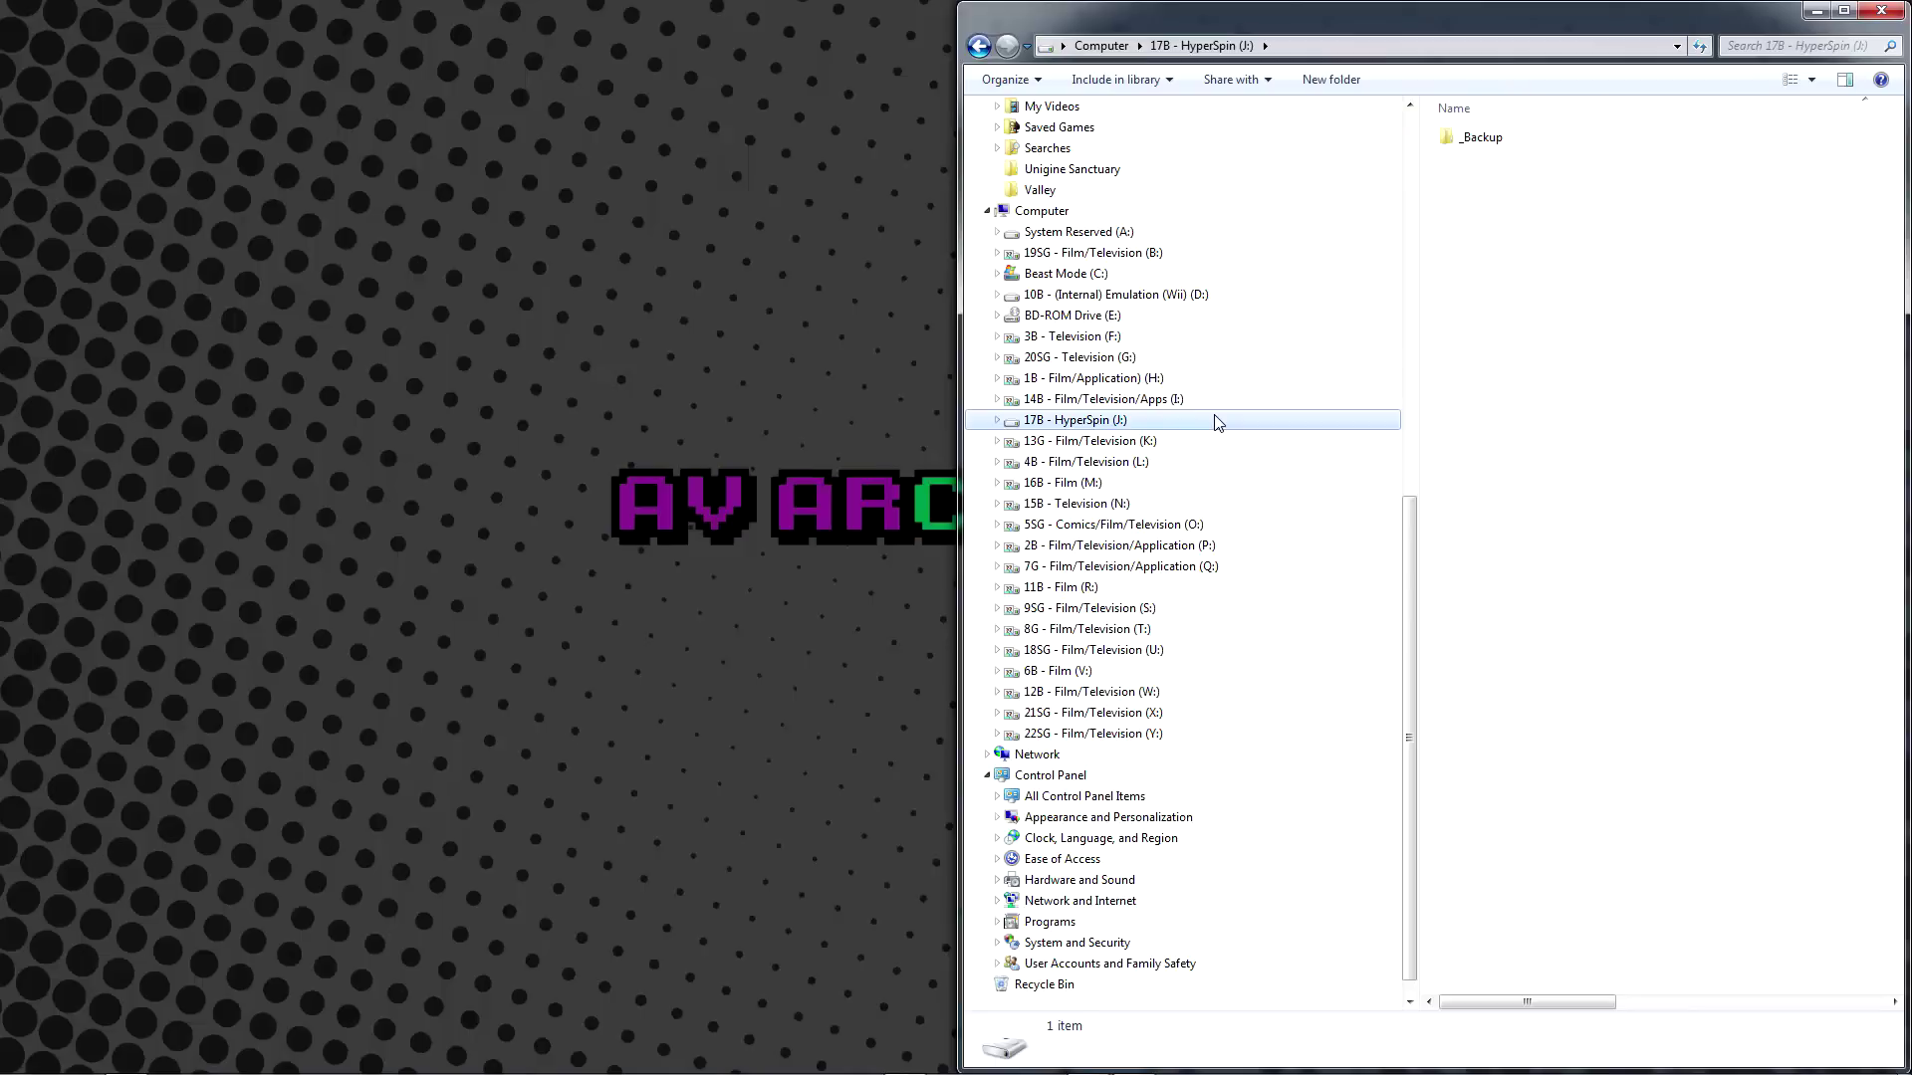
{"action": "key", "text": "ctrl+shift+n"}
{"action": "type", "text": "HyperSpin"}
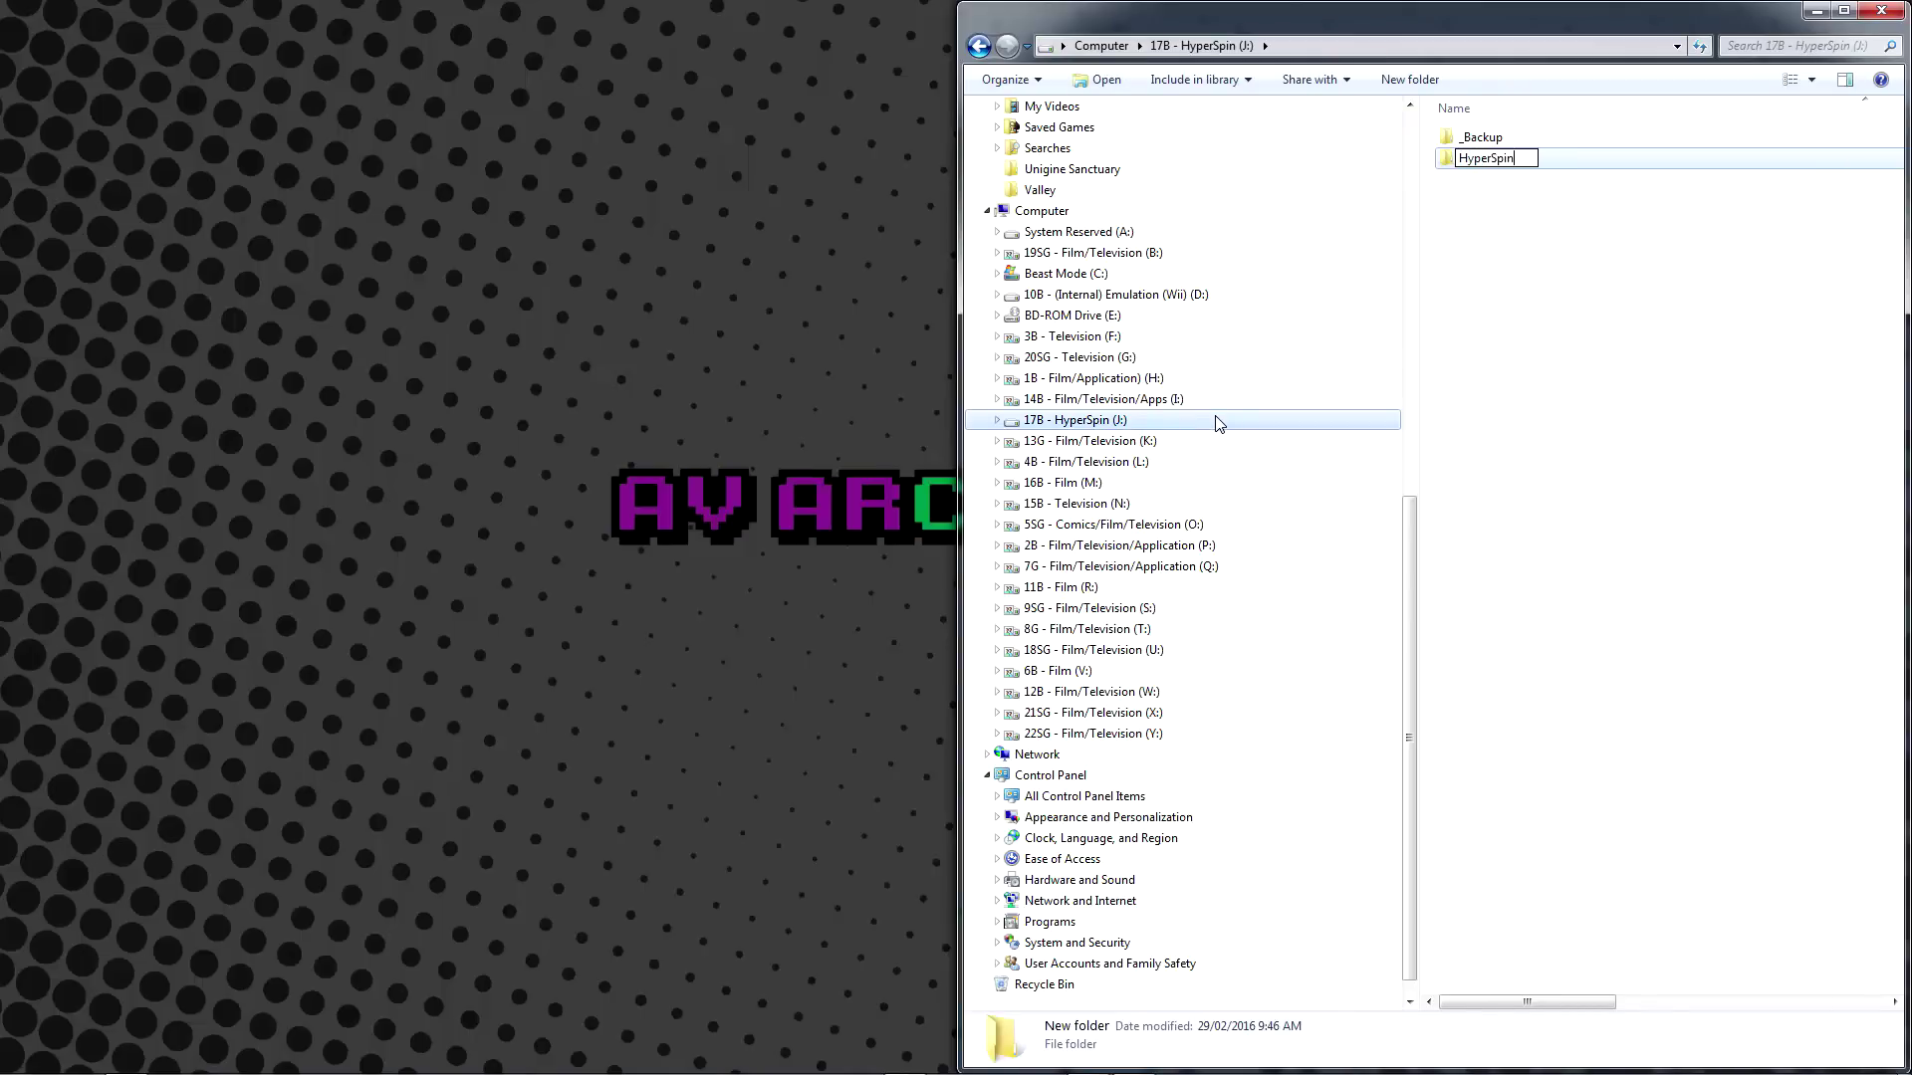
{"action": "key", "text": "Return"}
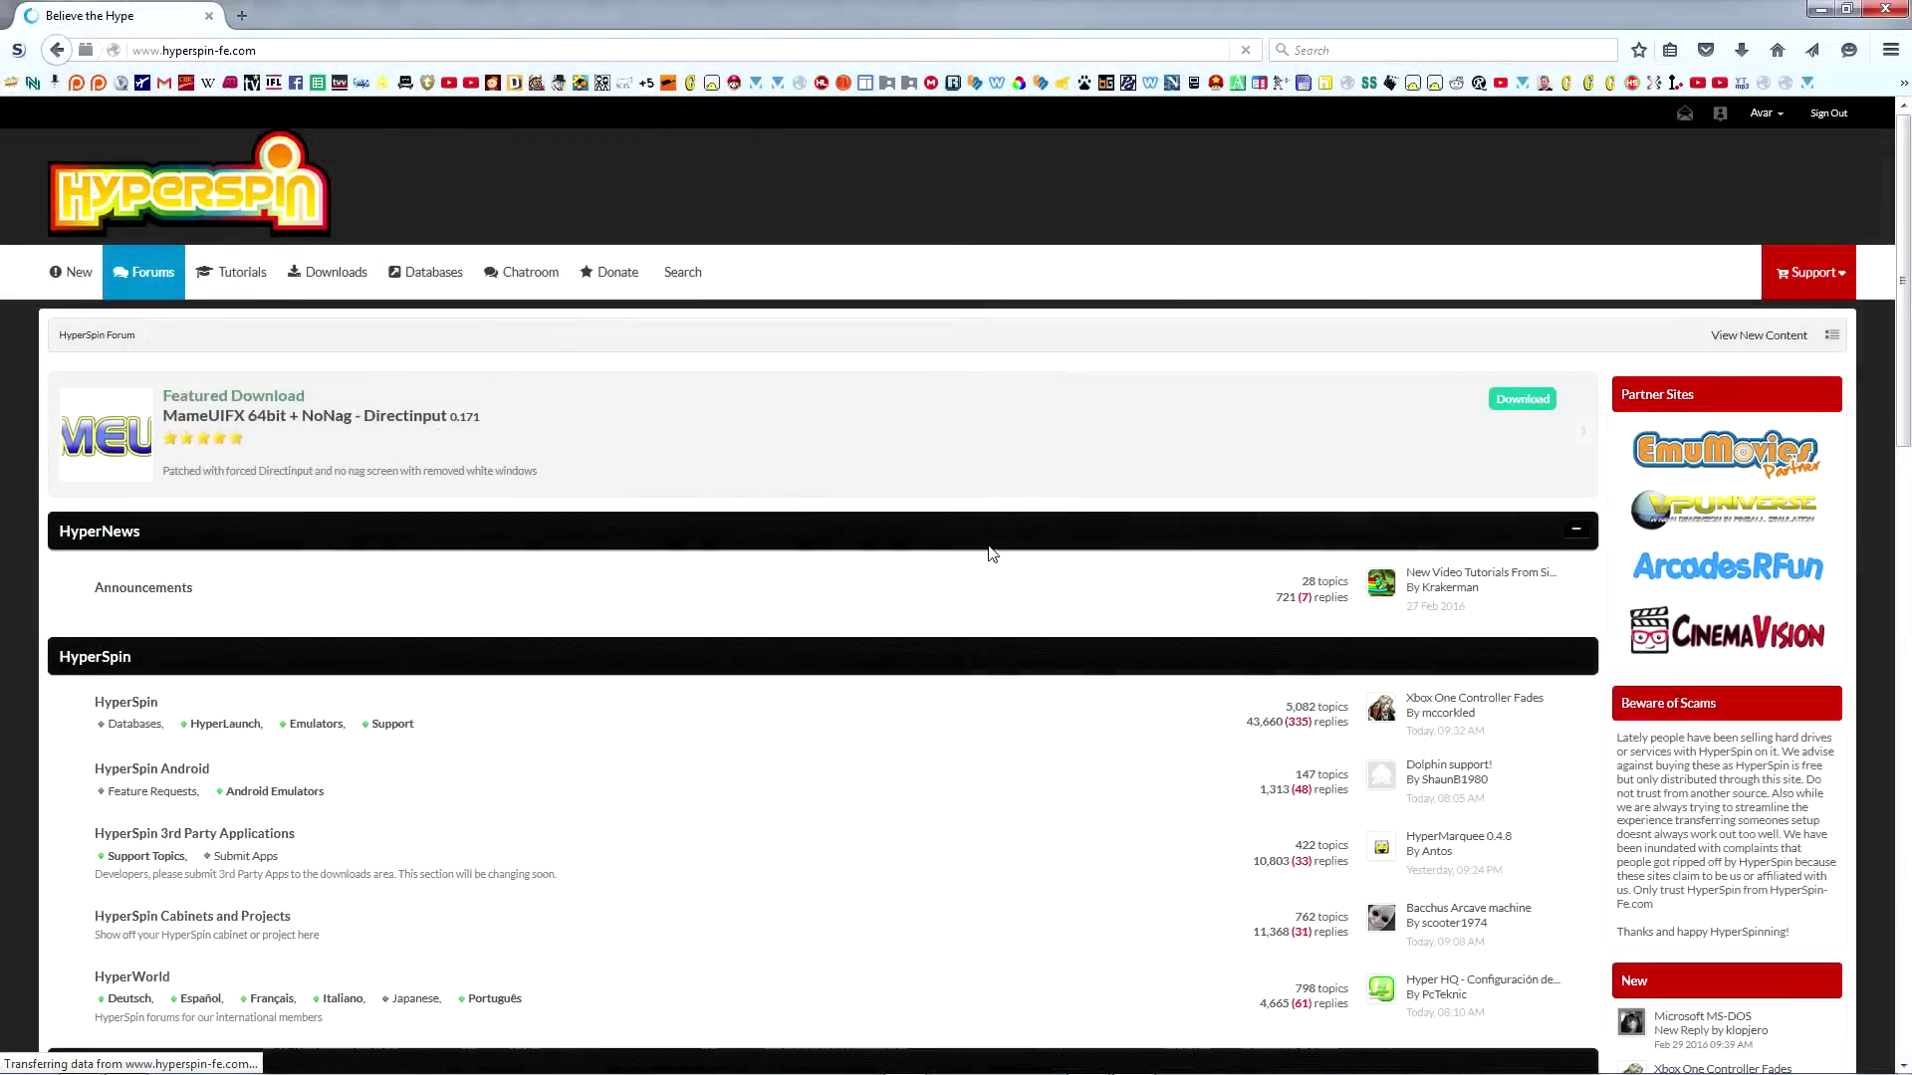
Go to Downloads > HyperSpin > HyperSpin (Windows) on the HyperSpin website
{"action": "left_click", "coordinate": [328, 275]}
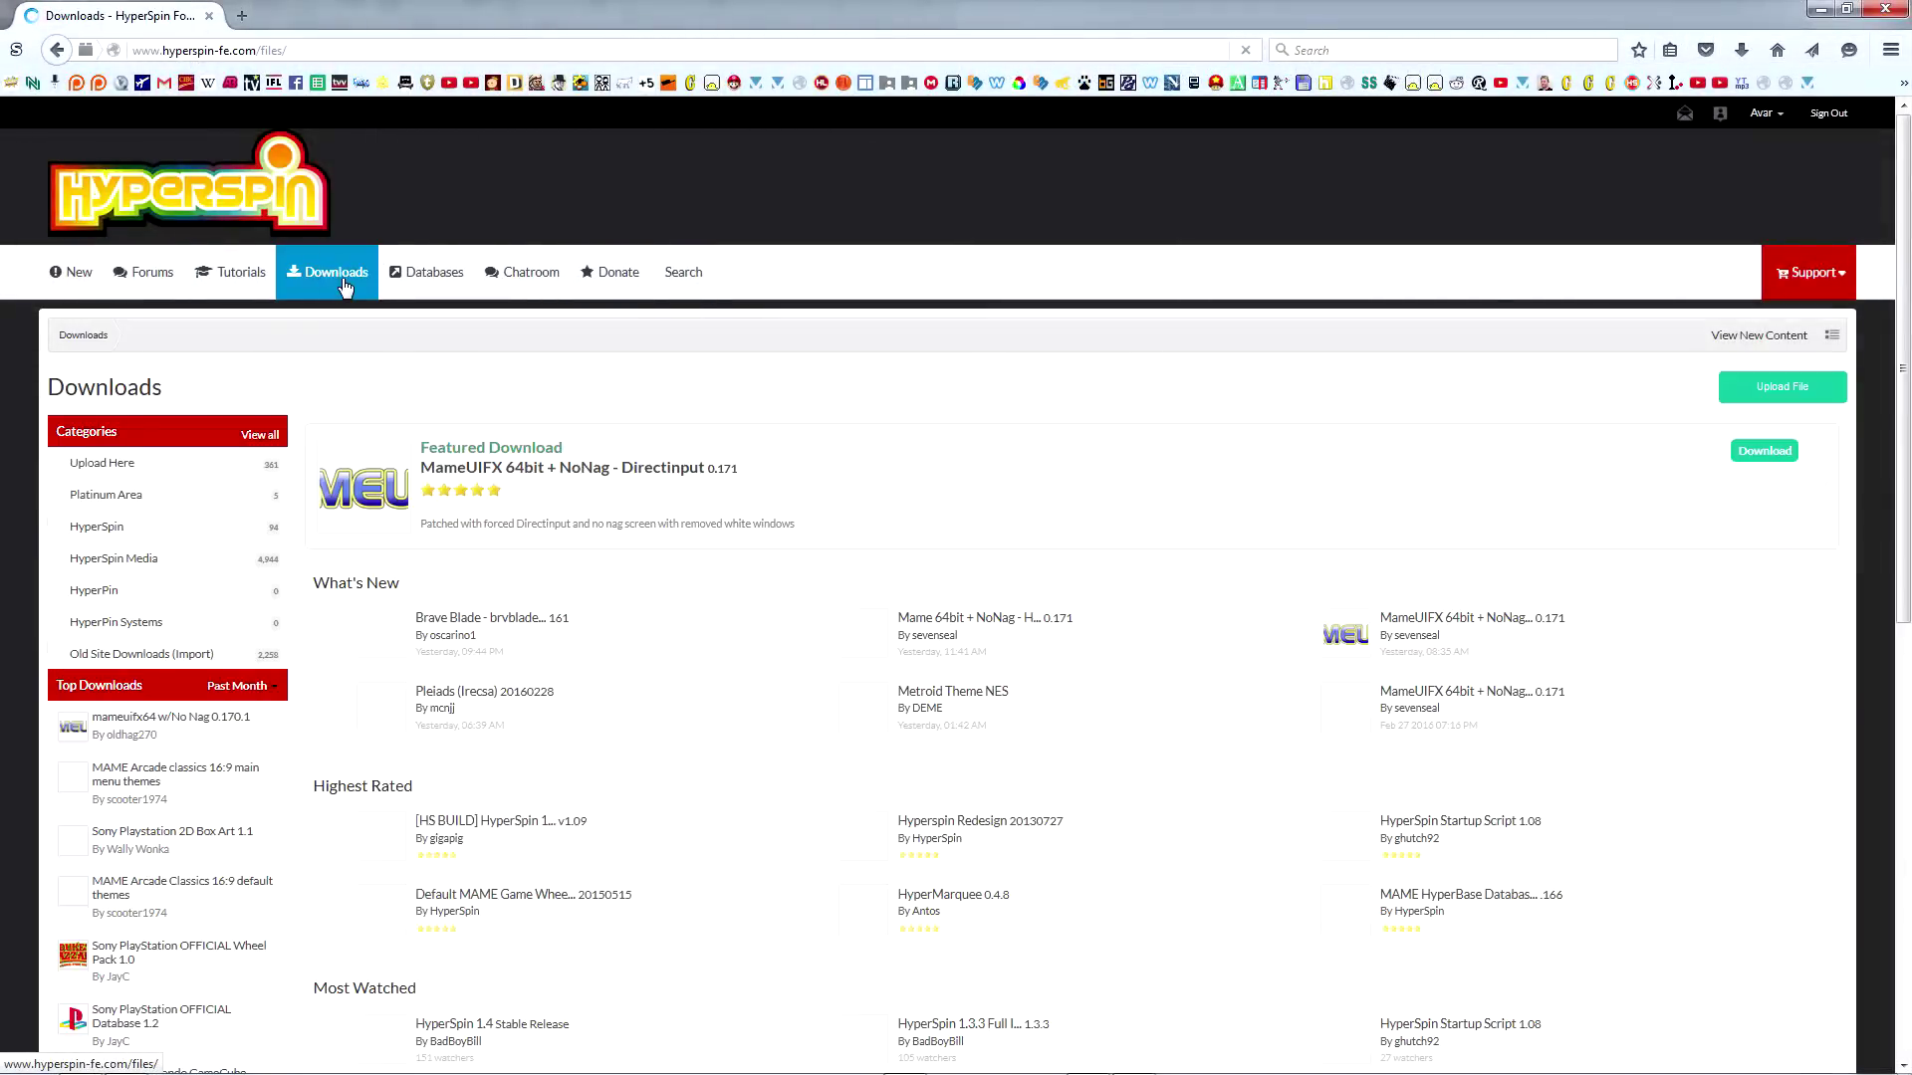
{"action": "left_click", "coordinate": [91, 527]}
{"action": "left_click", "coordinate": [129, 513]}
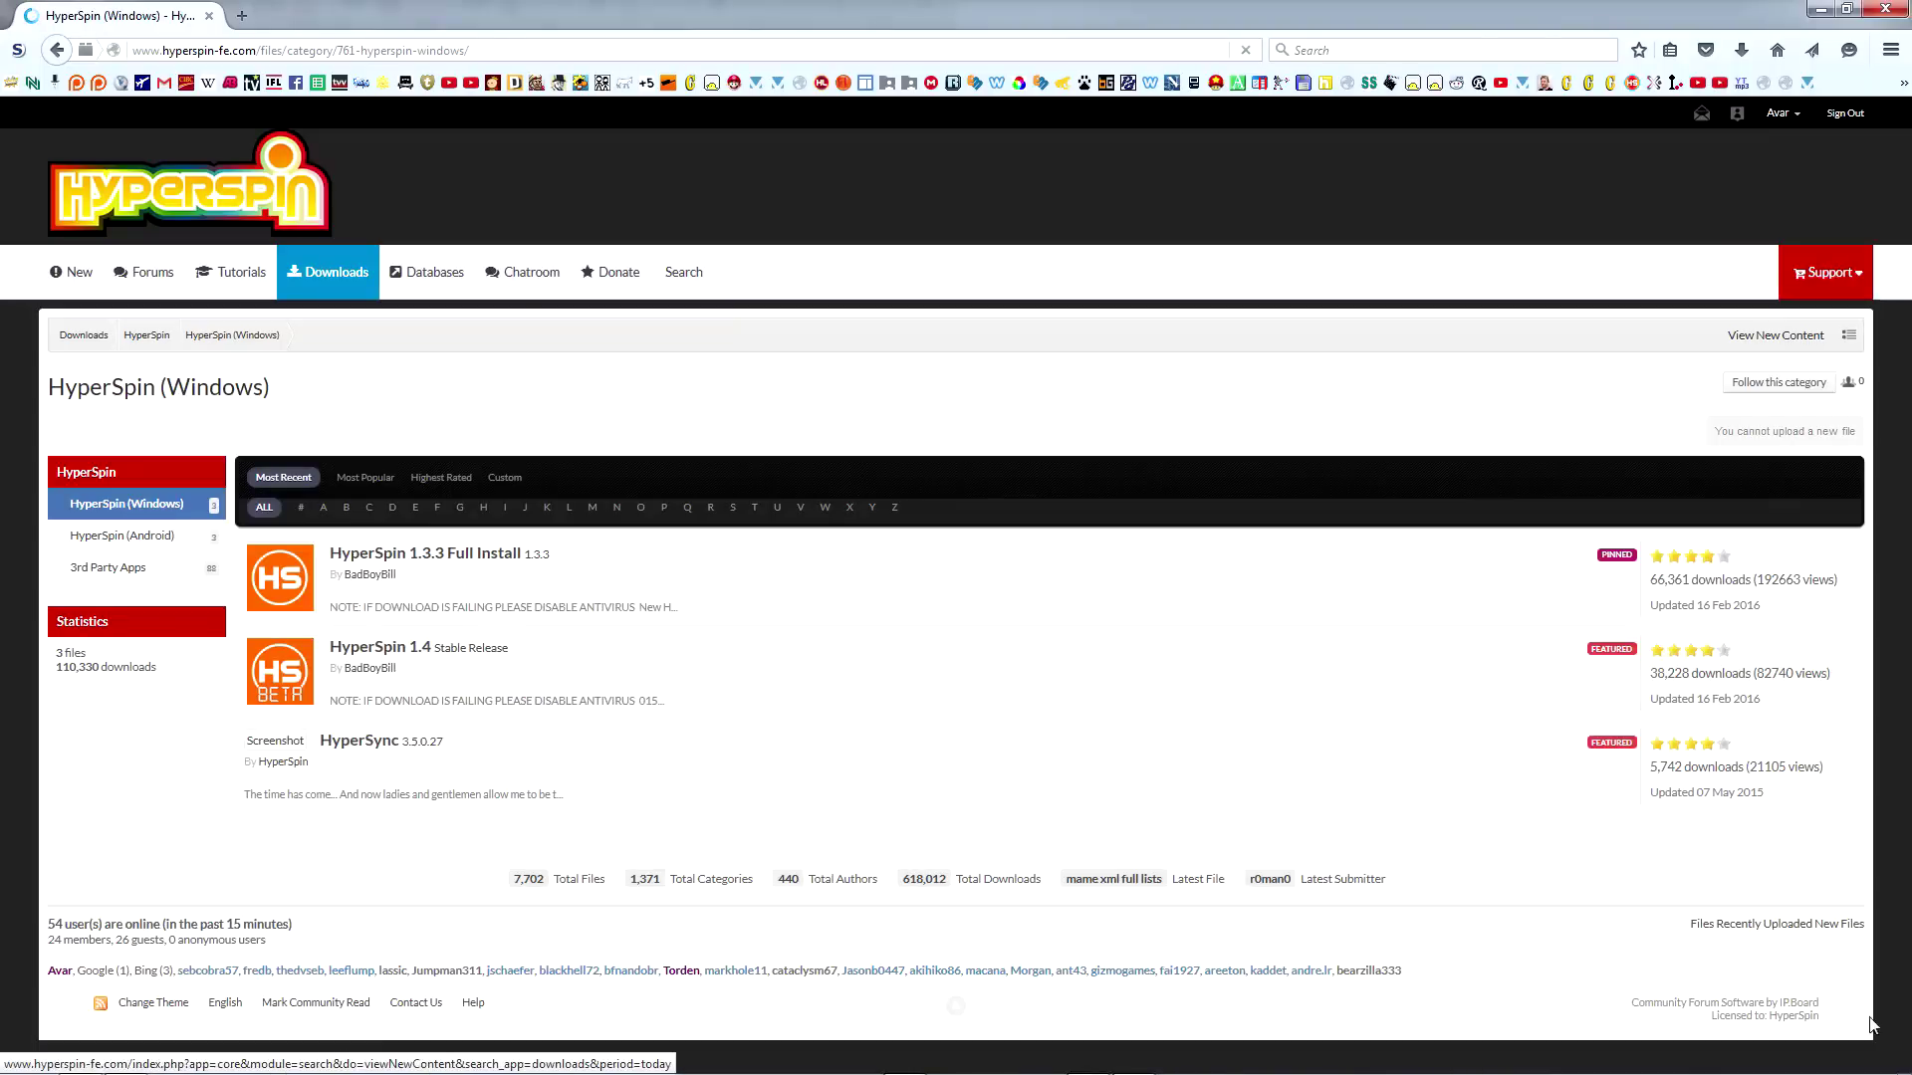
Temporarily disable ESET antivirus protection from its tray icon and accept the disable period
{"action": "mouse_move", "coordinate": [1885, 1067]}
{"action": "left_click", "coordinate": [1755, 1061]}
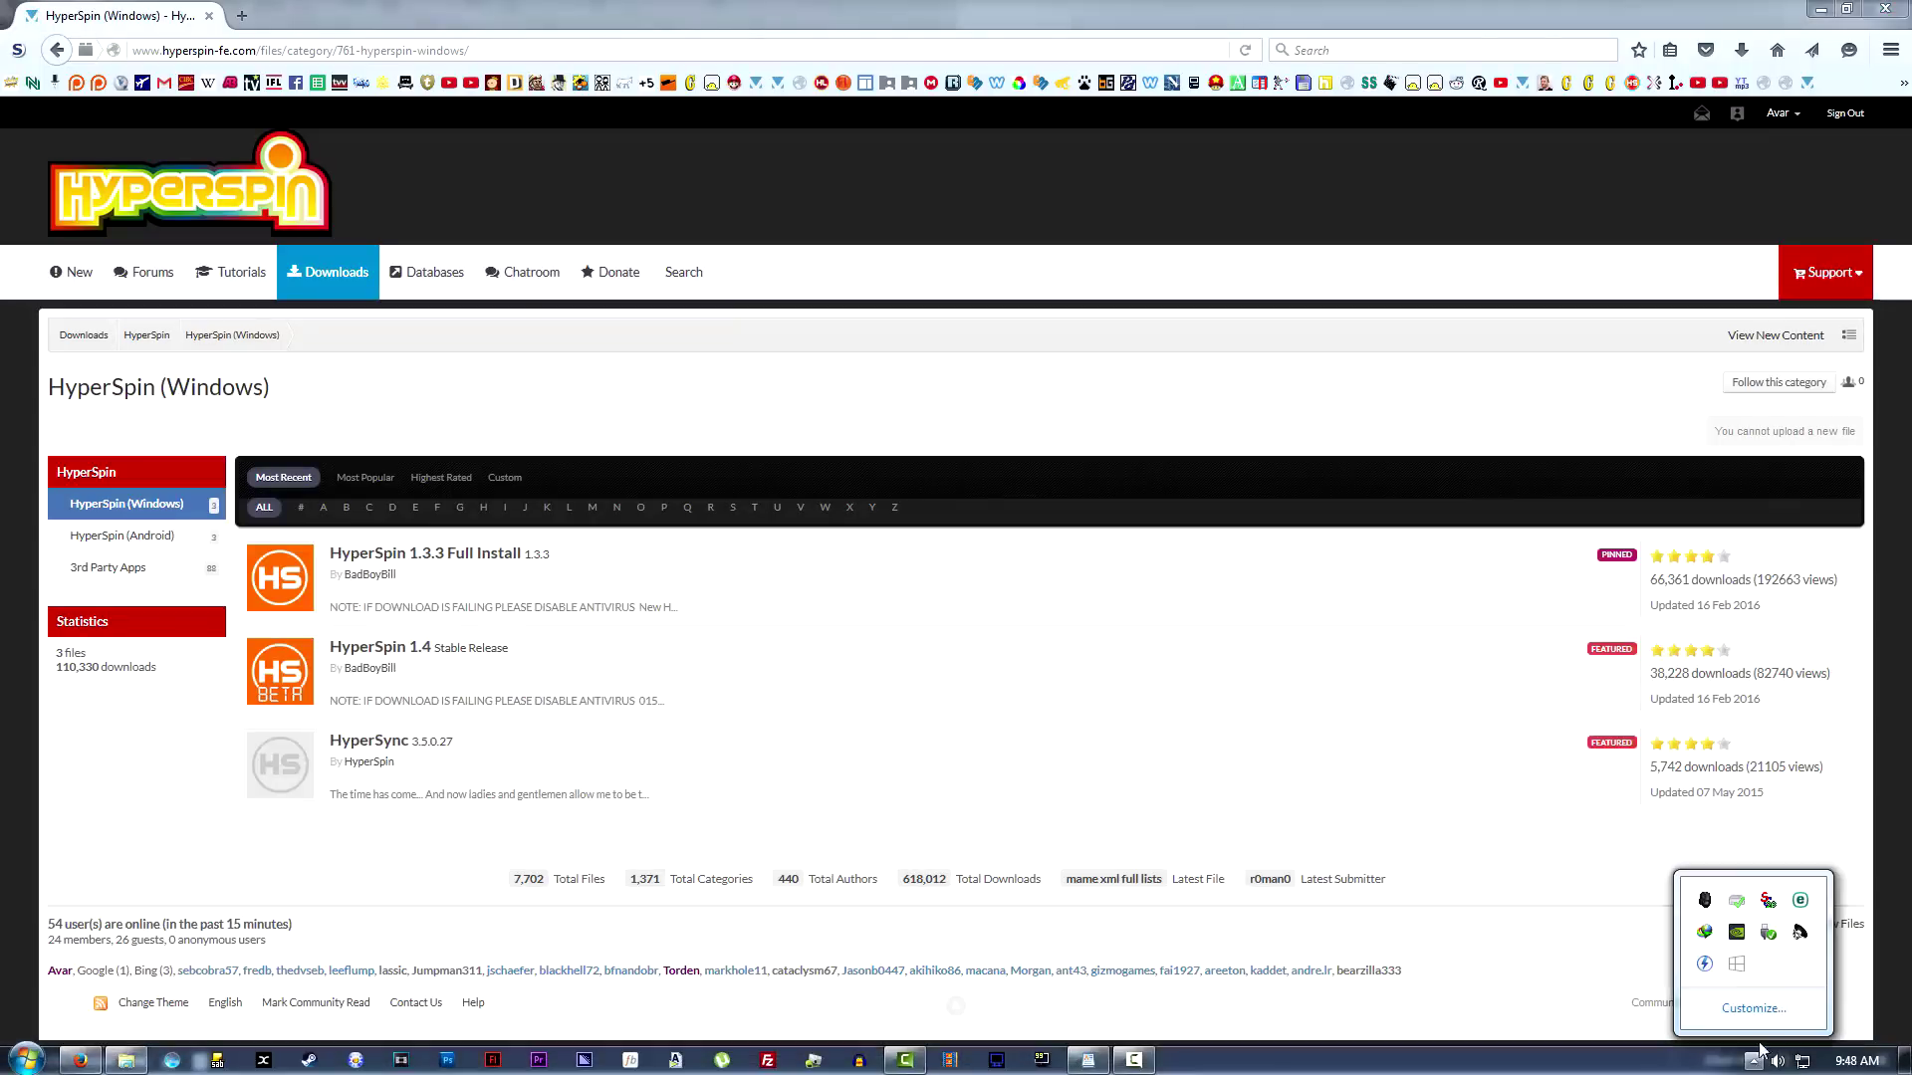
{"action": "right_click", "coordinate": [1803, 902]}
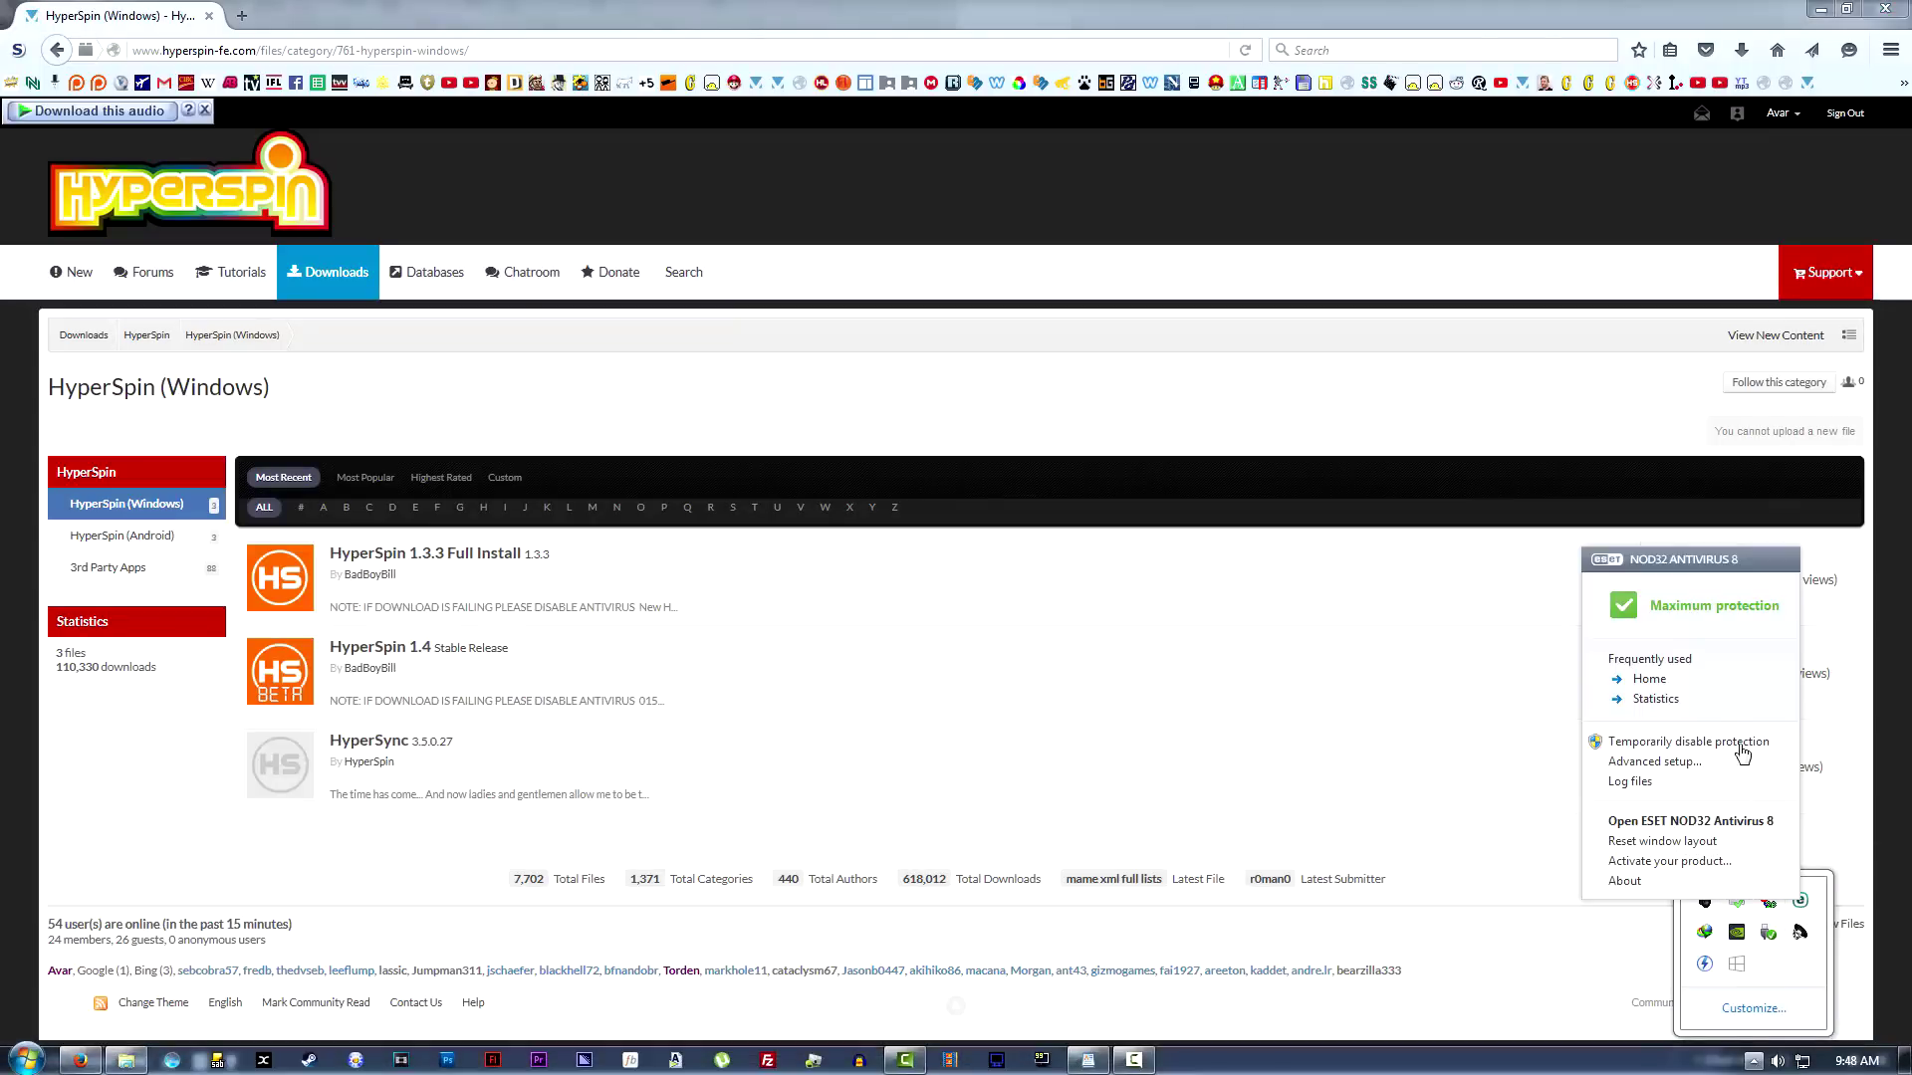
{"action": "left_click", "coordinate": [1743, 743]}
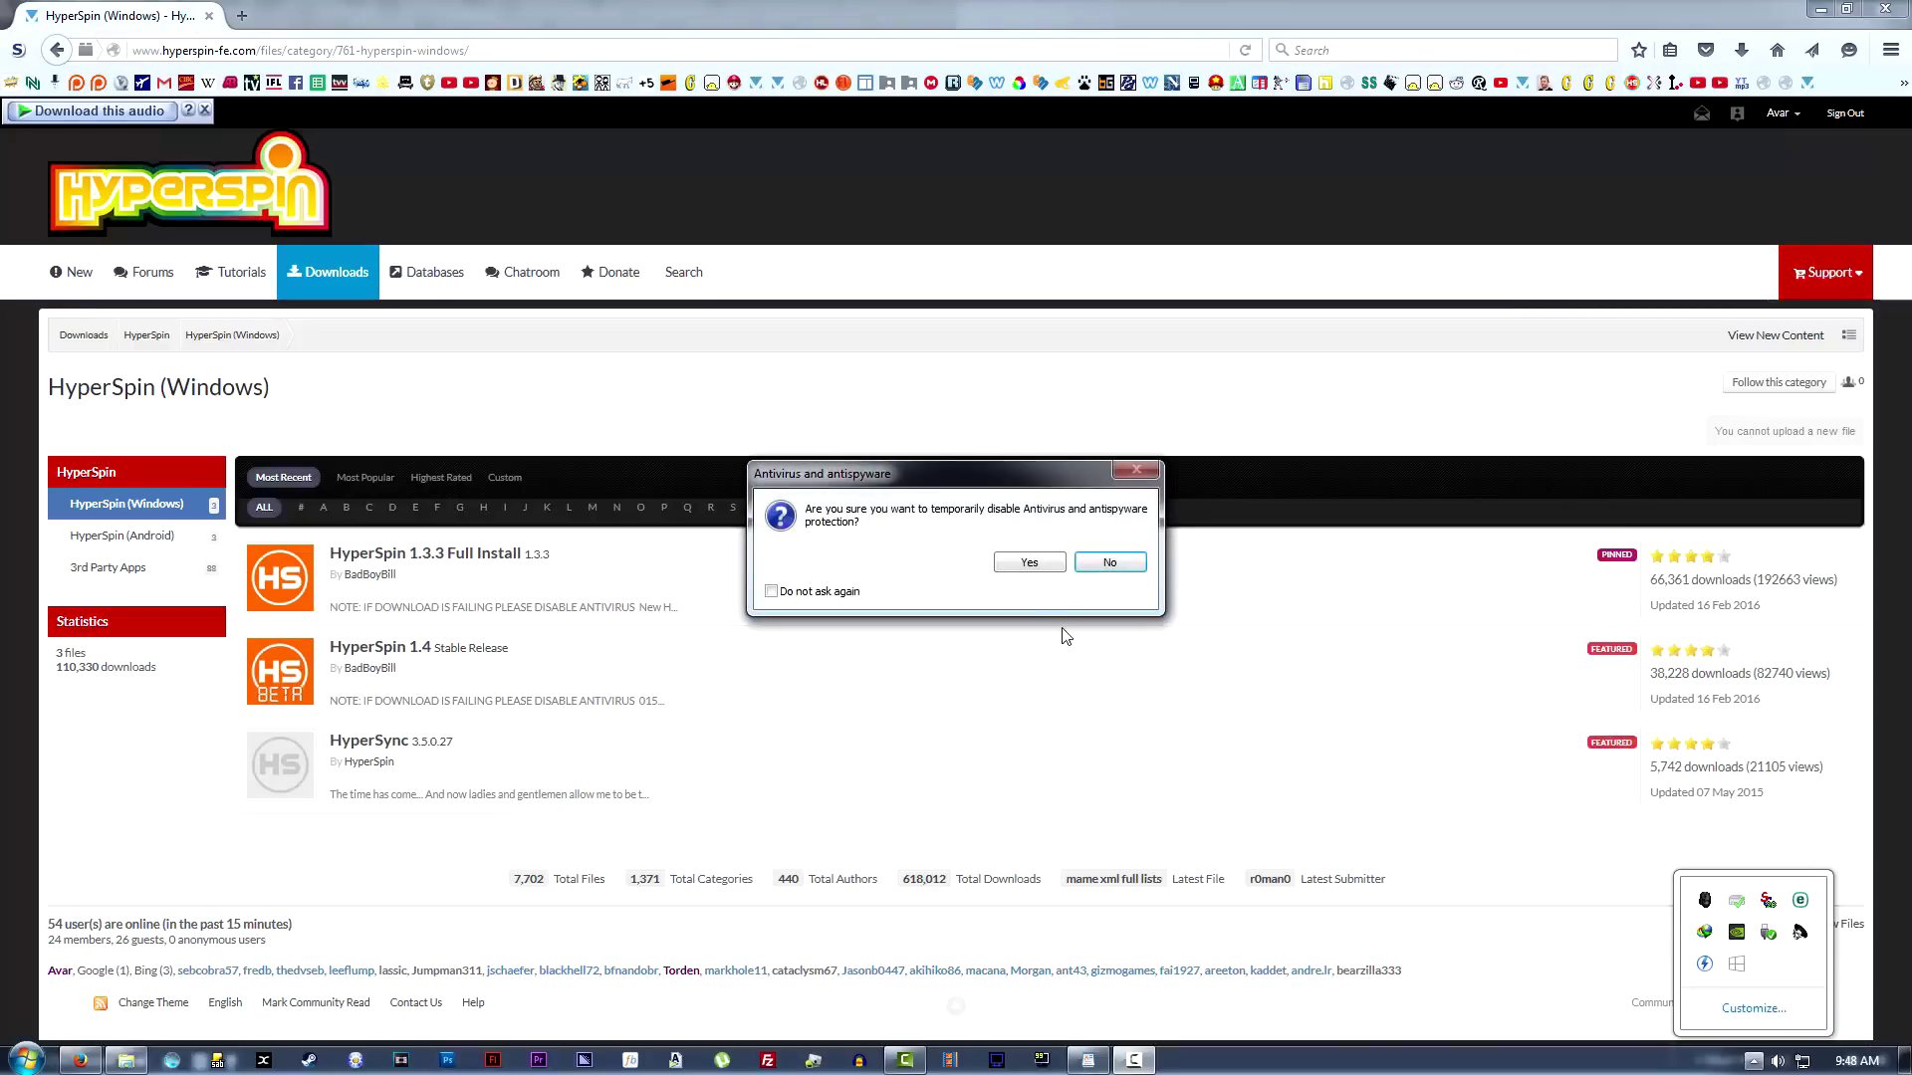
{"action": "left_click", "coordinate": [1030, 564]}
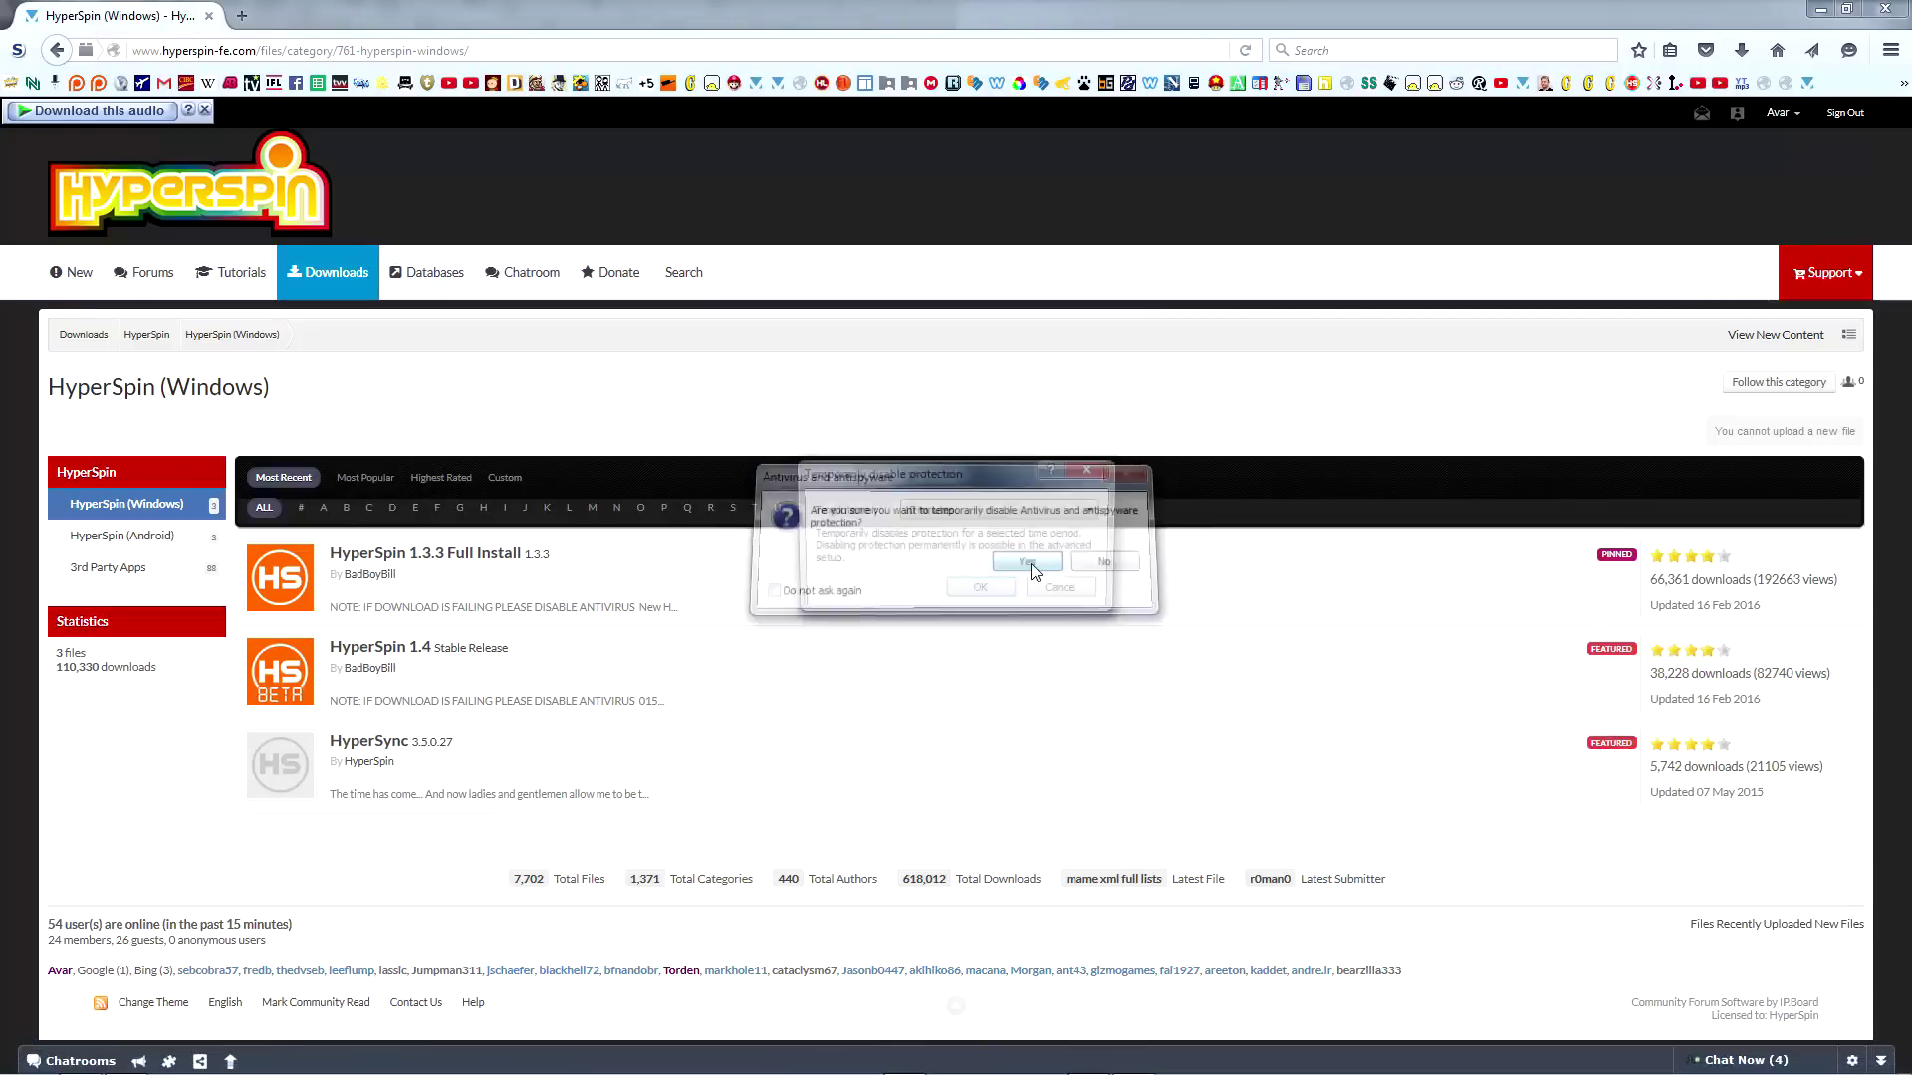
{"action": "left_click", "coordinate": [983, 591]}
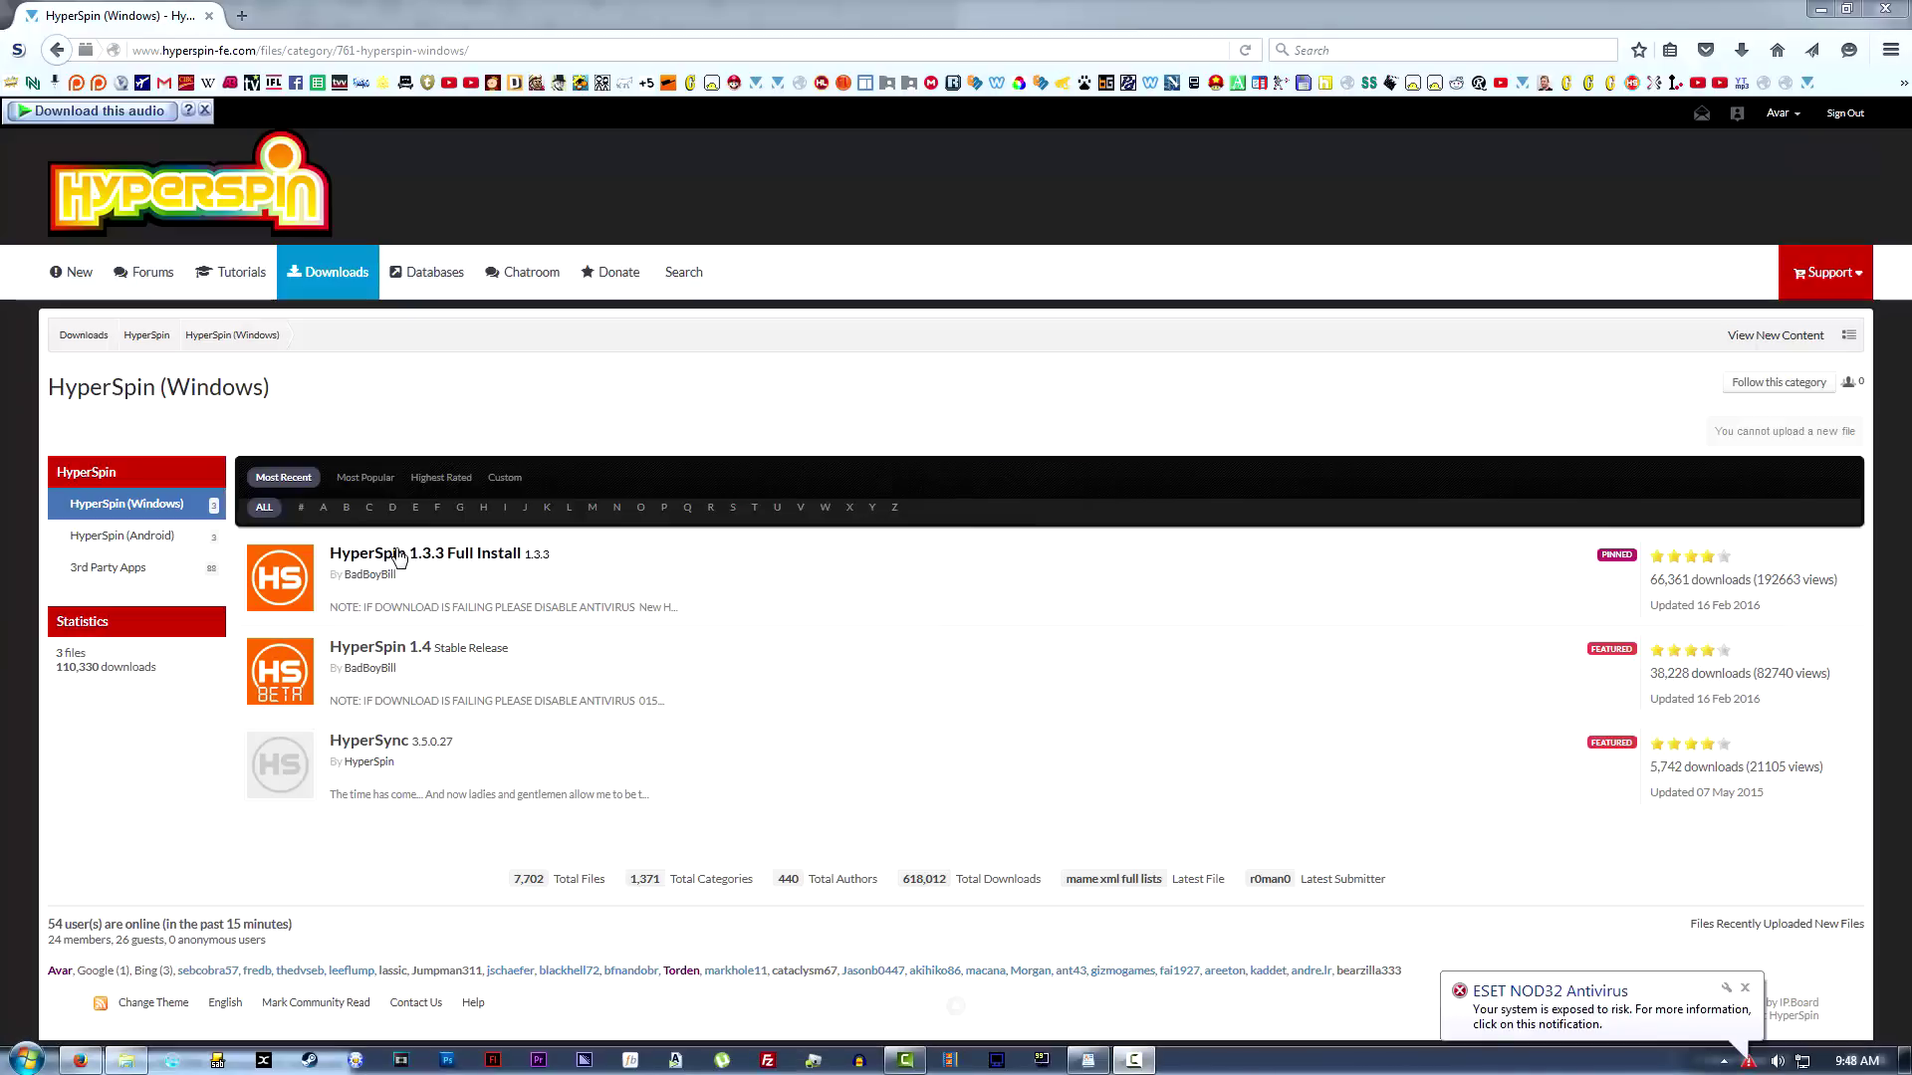
Open the HyperSpin 1.3.3 Full Install and HyperSpin 1.4 pages in new tabs
{"action": "right_click", "coordinate": [399, 558]}
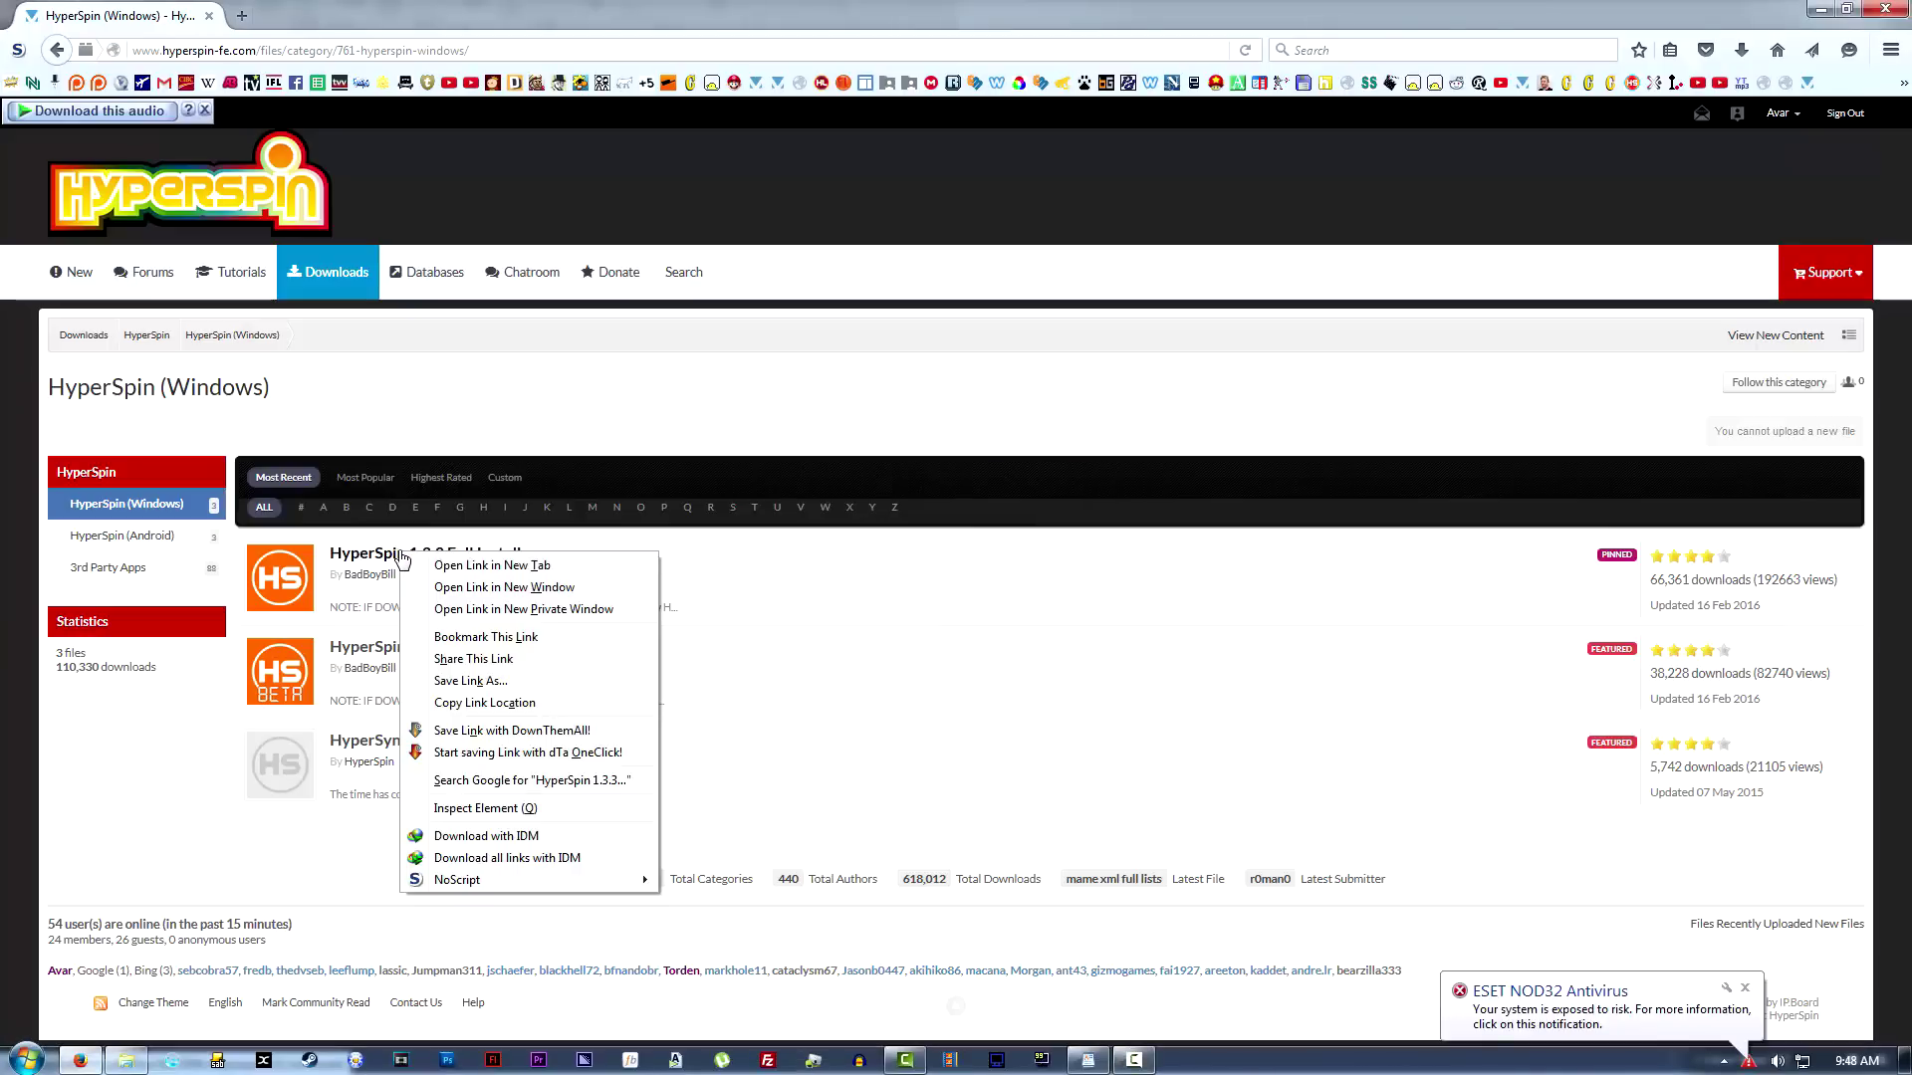
{"action": "left_click", "coordinate": [491, 565]}
{"action": "right_click", "coordinate": [400, 651]}
{"action": "left_click", "coordinate": [492, 659]}
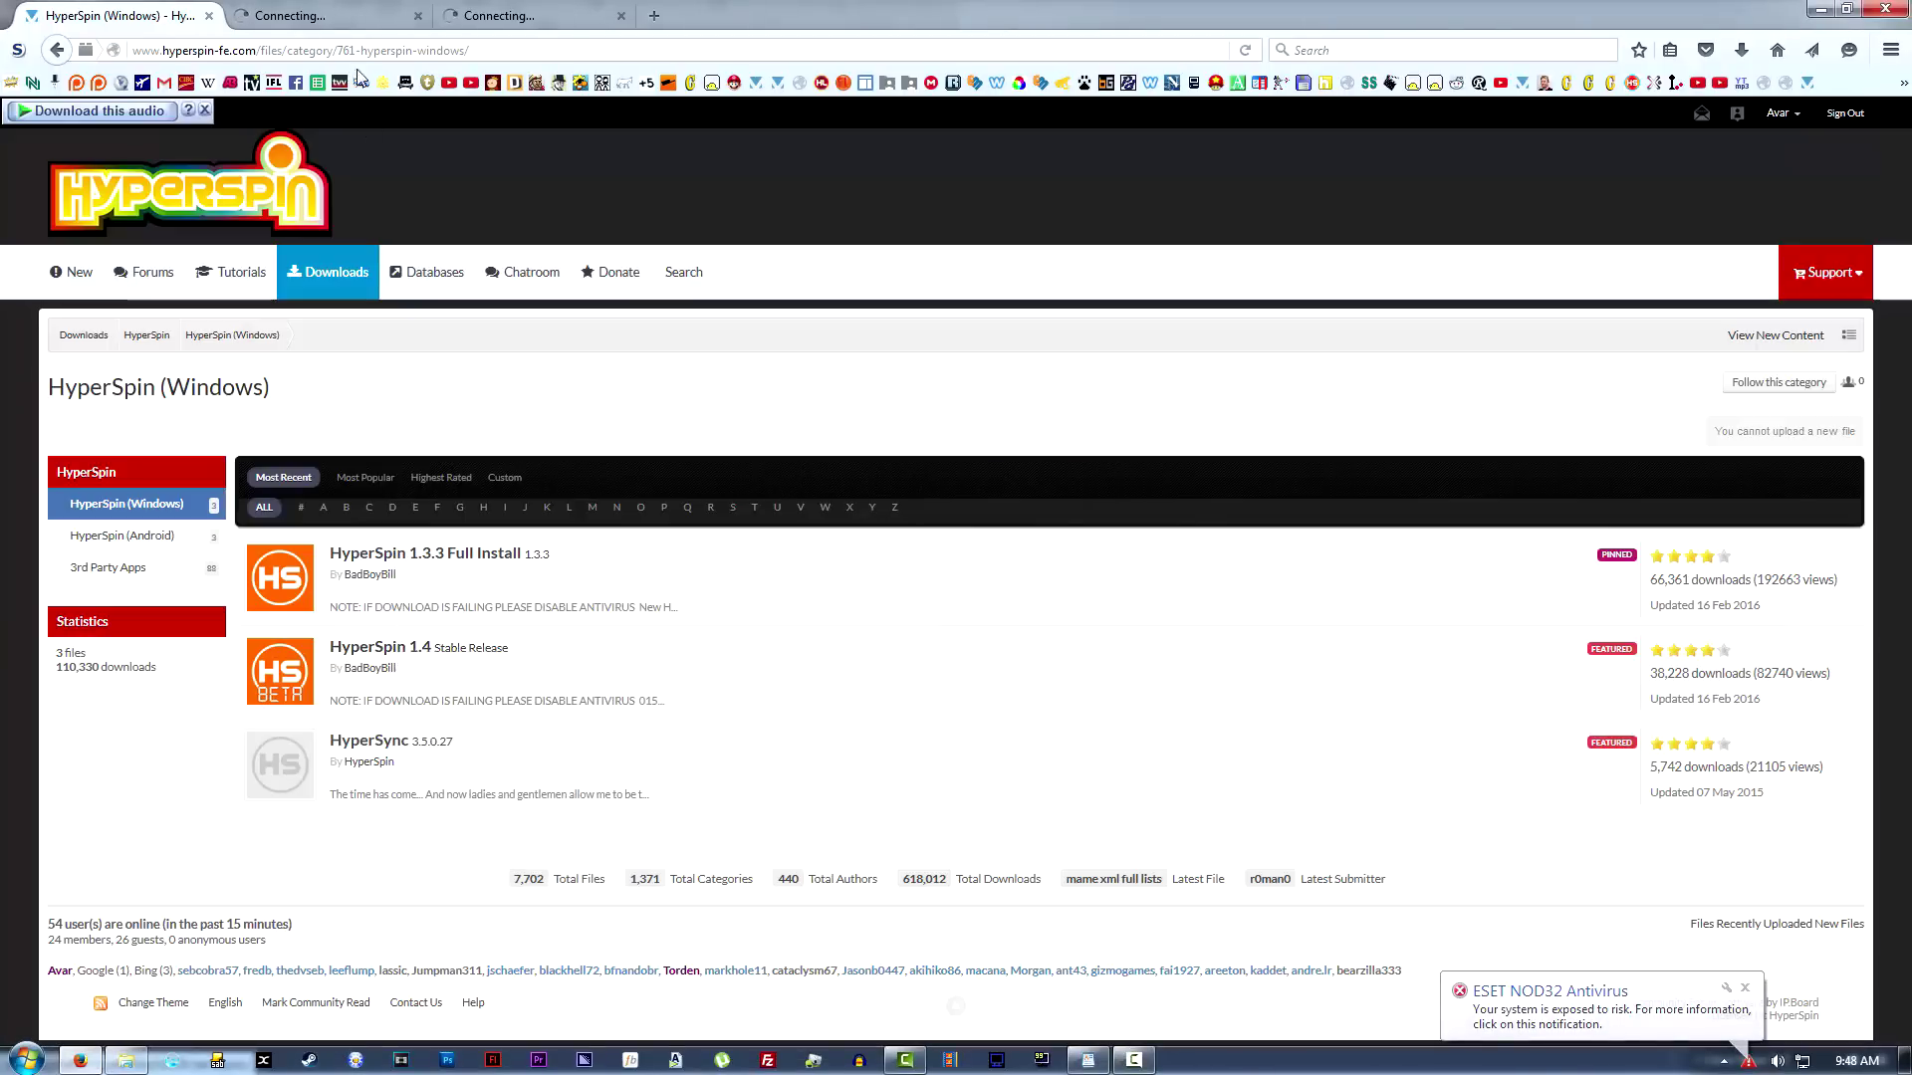
Download hyperspin133.zip and HS_1.4_Beta_015.zip, saving both into J:\HyperSpin
{"action": "left_click", "coordinate": [326, 17]}
{"action": "left_click", "coordinate": [1454, 395]}
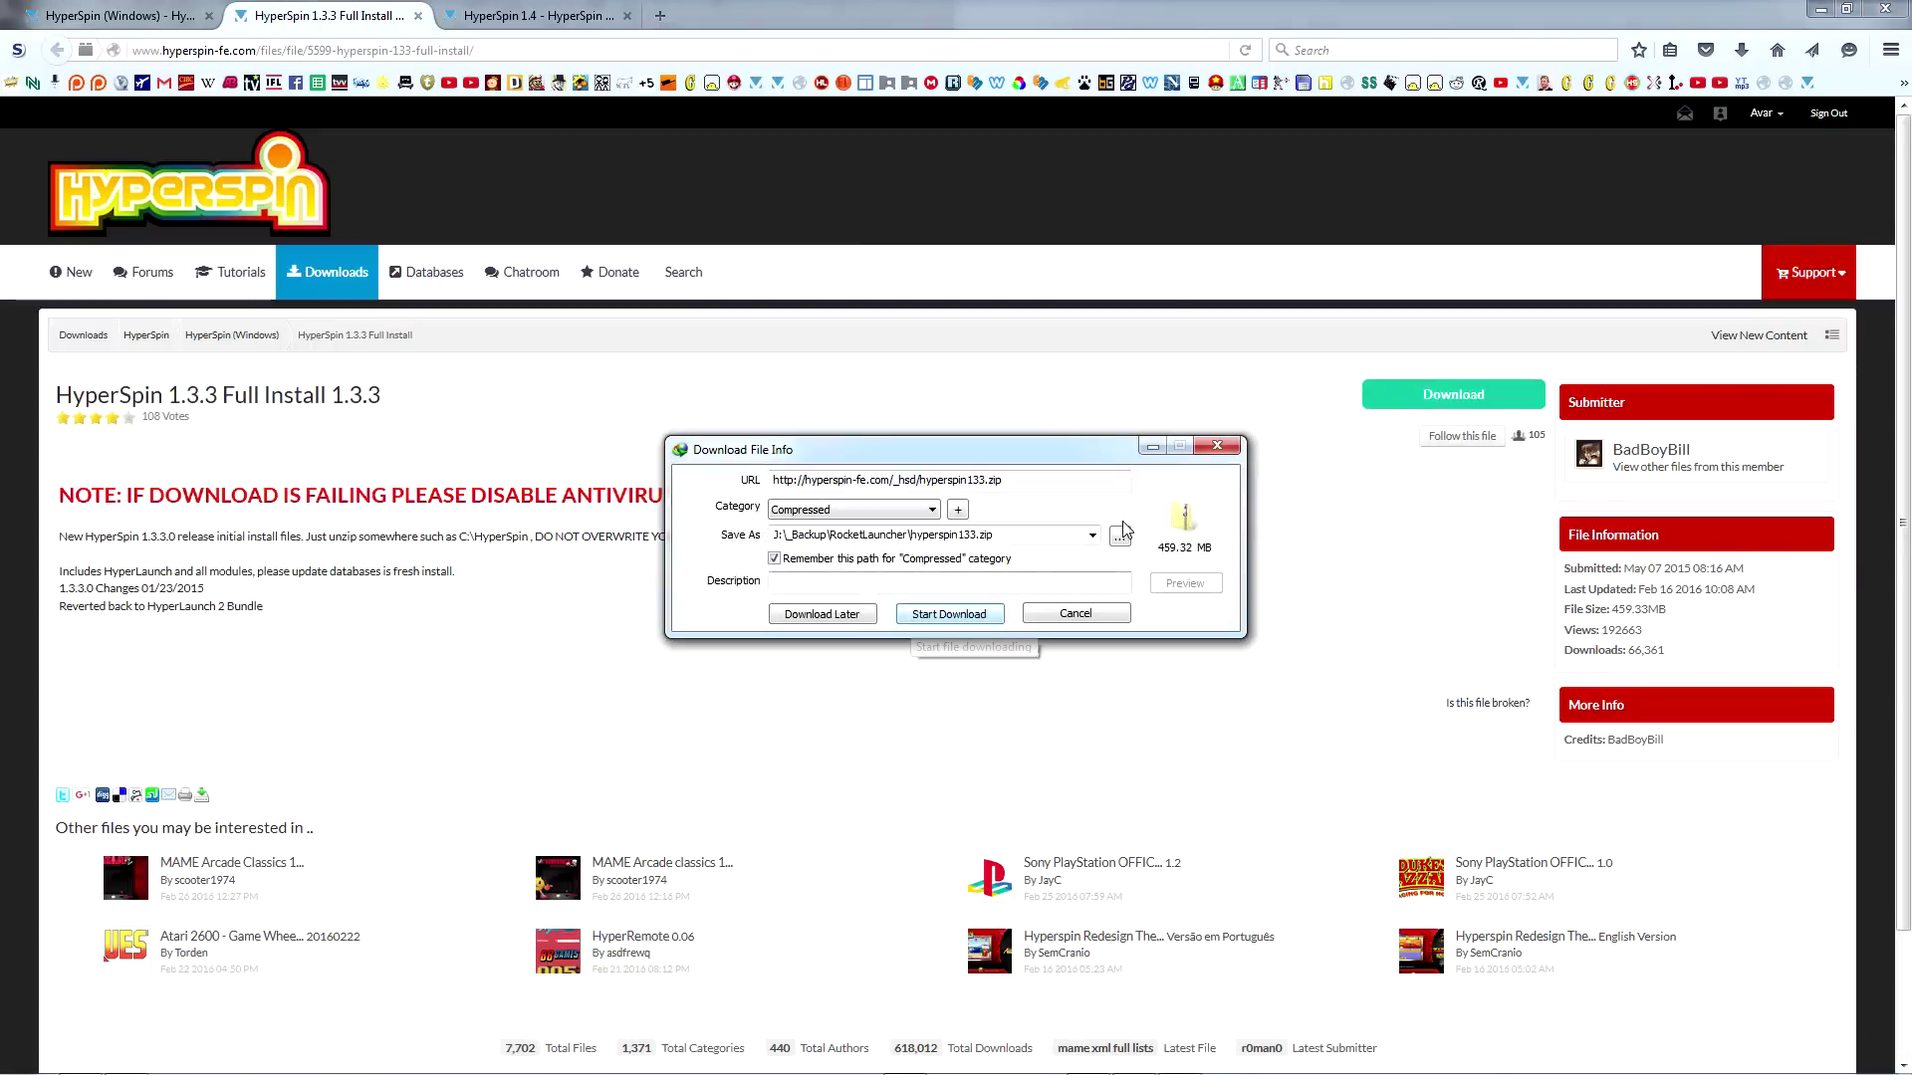
{"action": "left_click", "coordinate": [1121, 536]}
{"action": "left_click", "coordinate": [911, 432]}
{"action": "double_click", "coordinate": [965, 694]}
{"action": "left_click", "coordinate": [1426, 1044]}
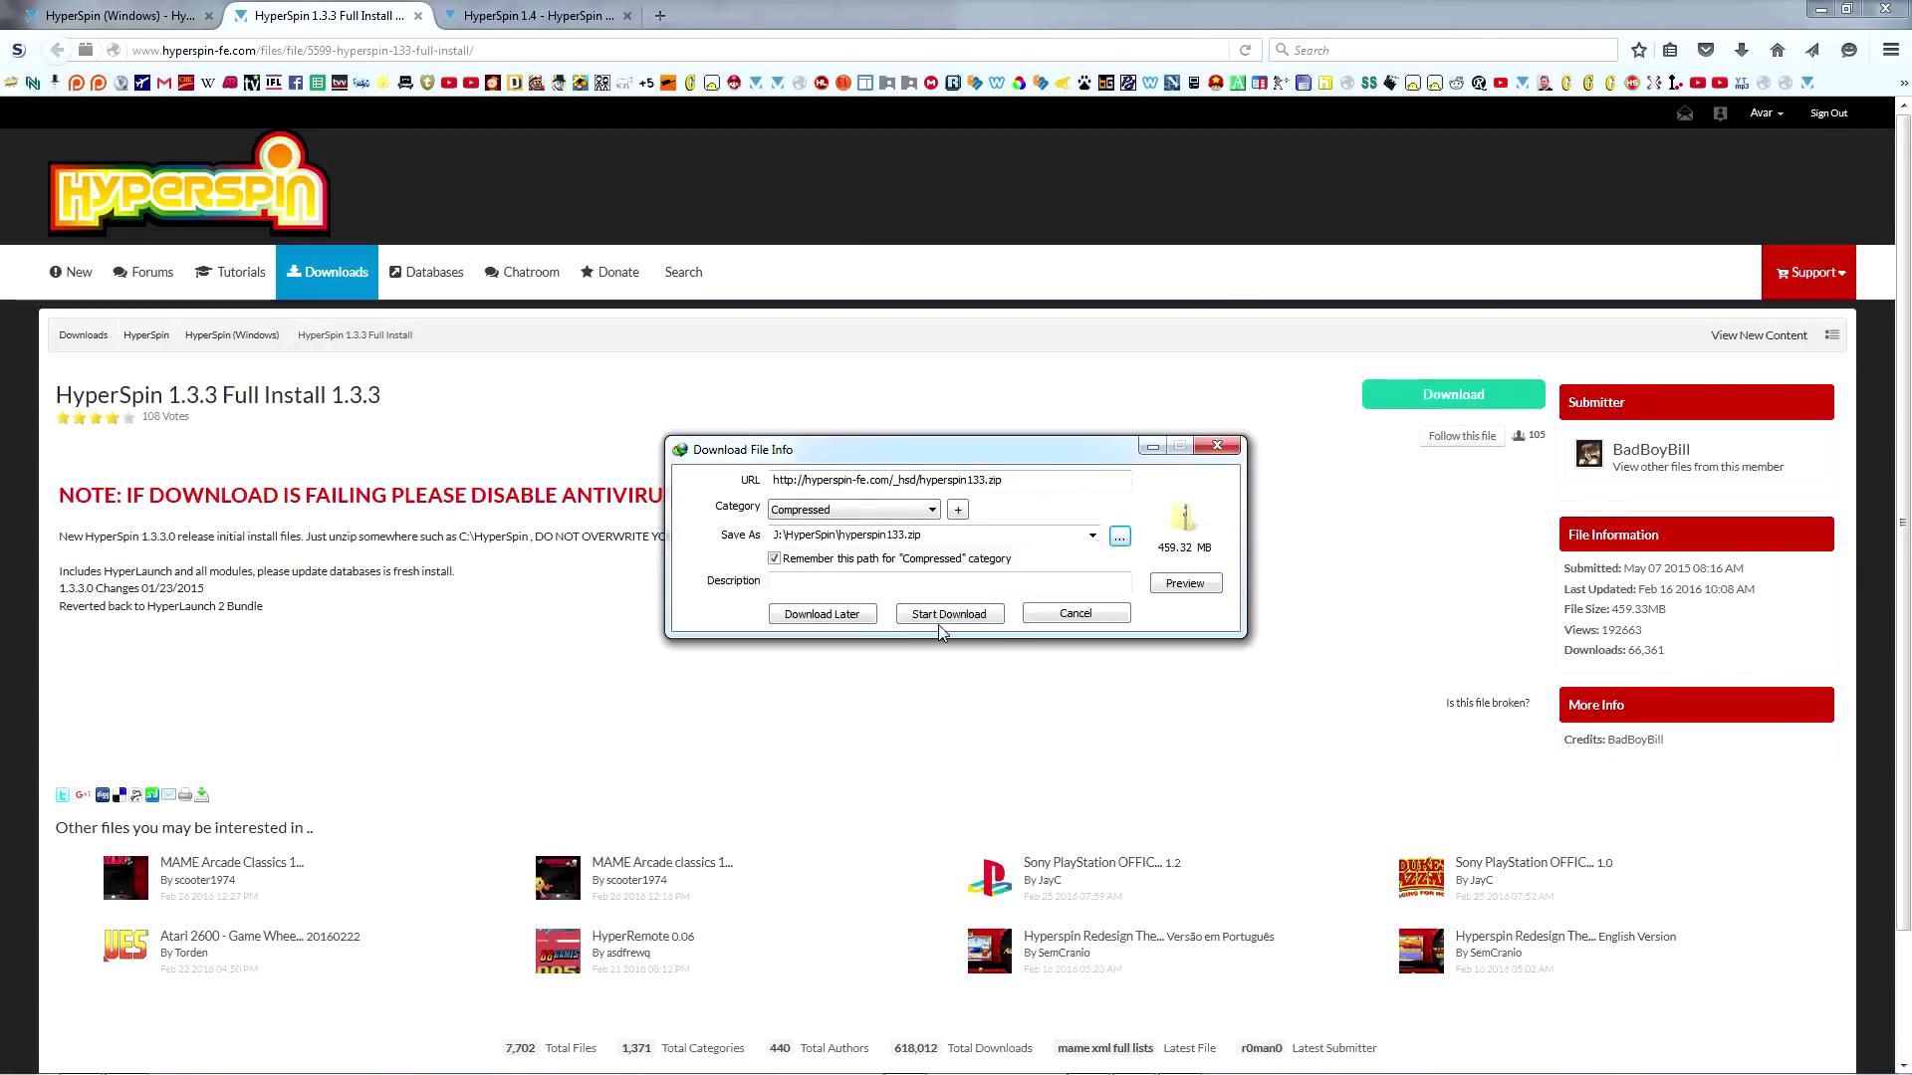
{"action": "left_click", "coordinate": [941, 623]}
{"action": "left_click", "coordinate": [418, 16]}
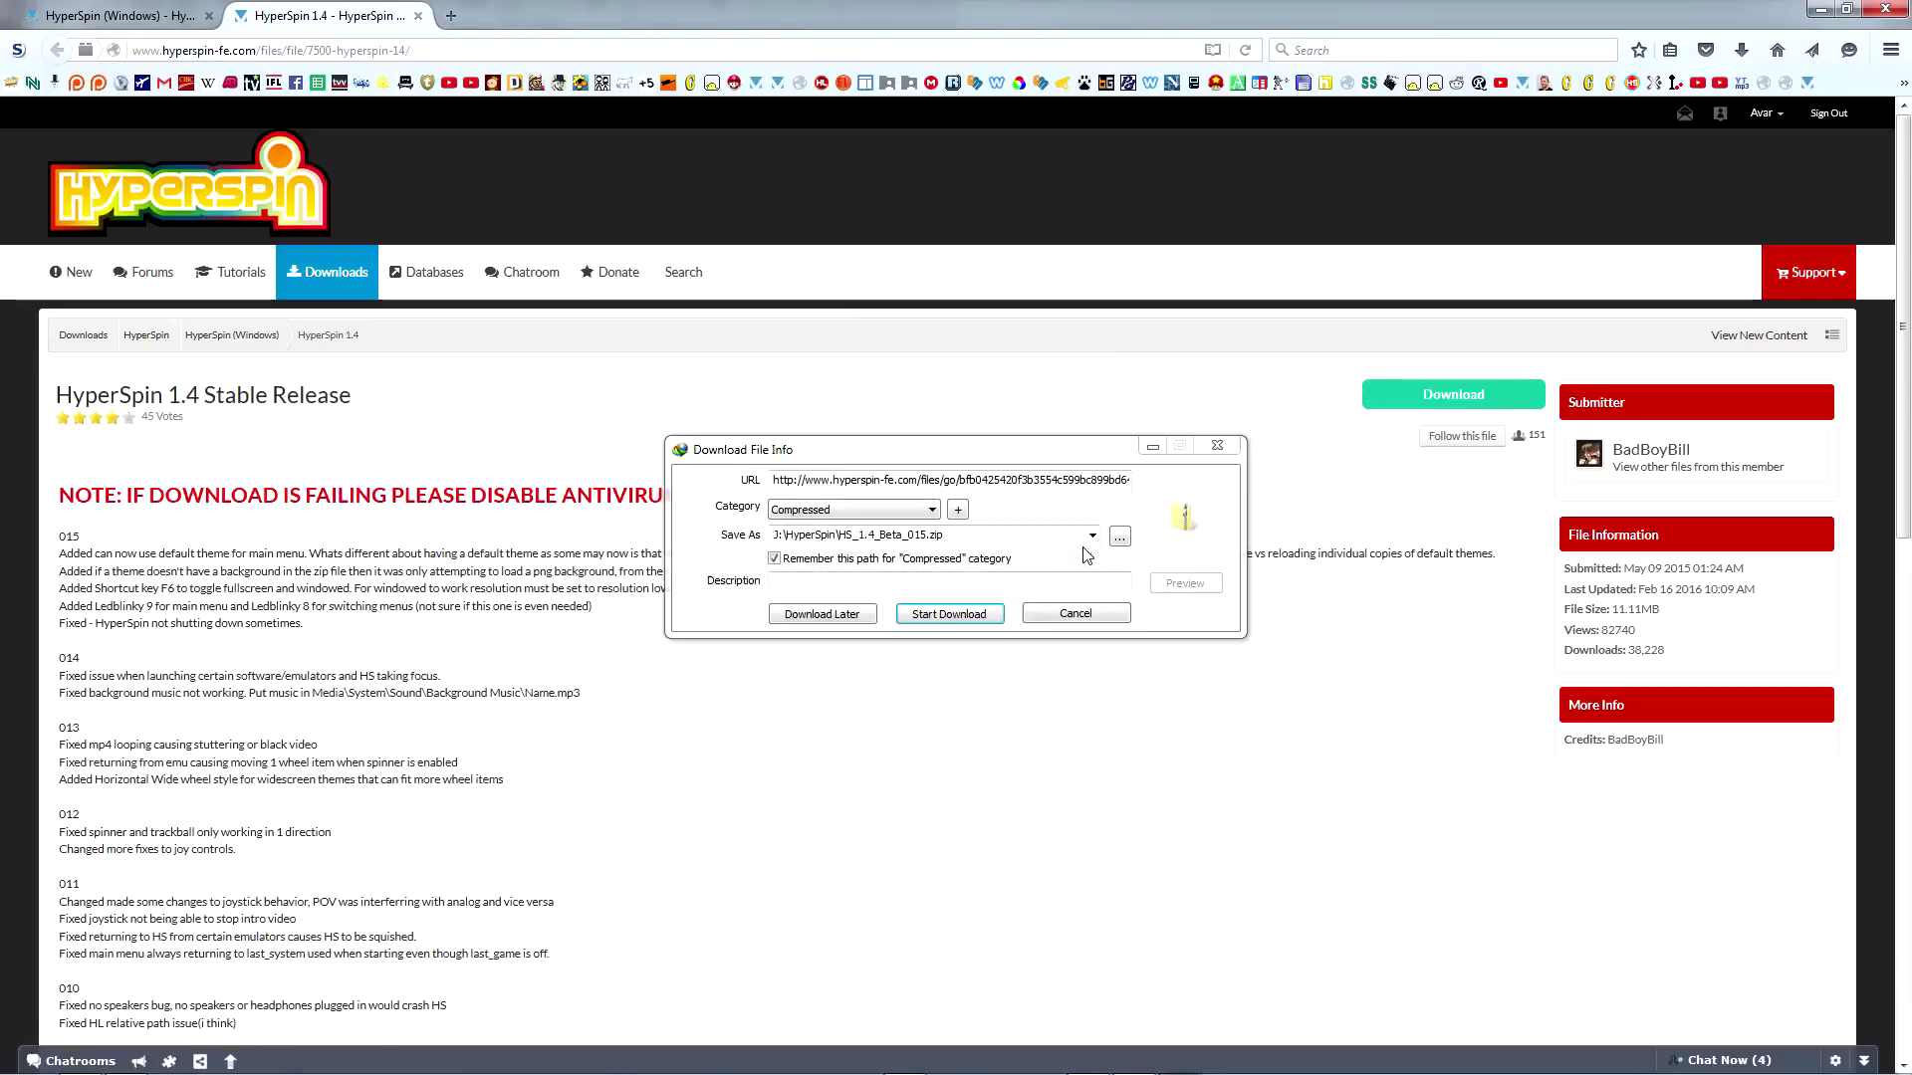
{"action": "left_click", "coordinate": [949, 613]}
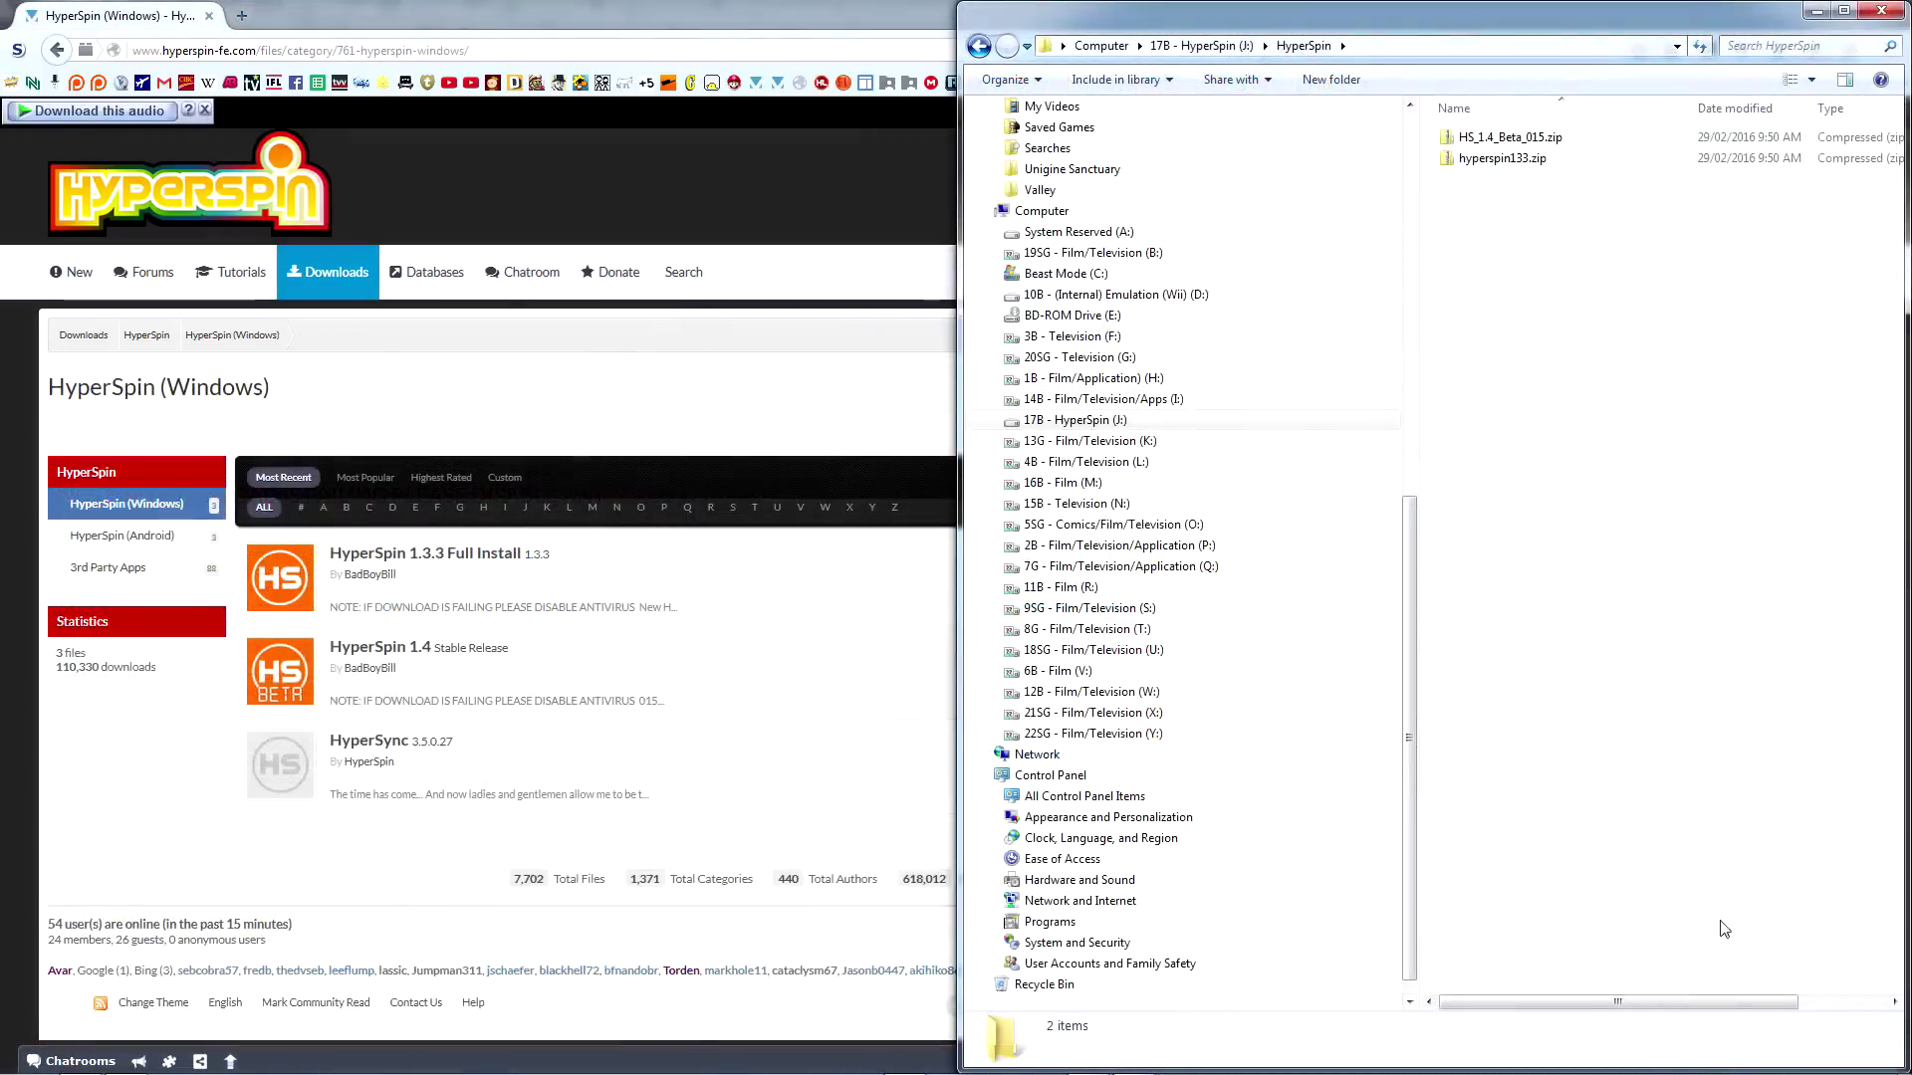
Open ESET Advanced setup at Computer > Antivirus and antispyware > Exclusions
{"action": "mouse_move", "coordinate": [1756, 1067]}
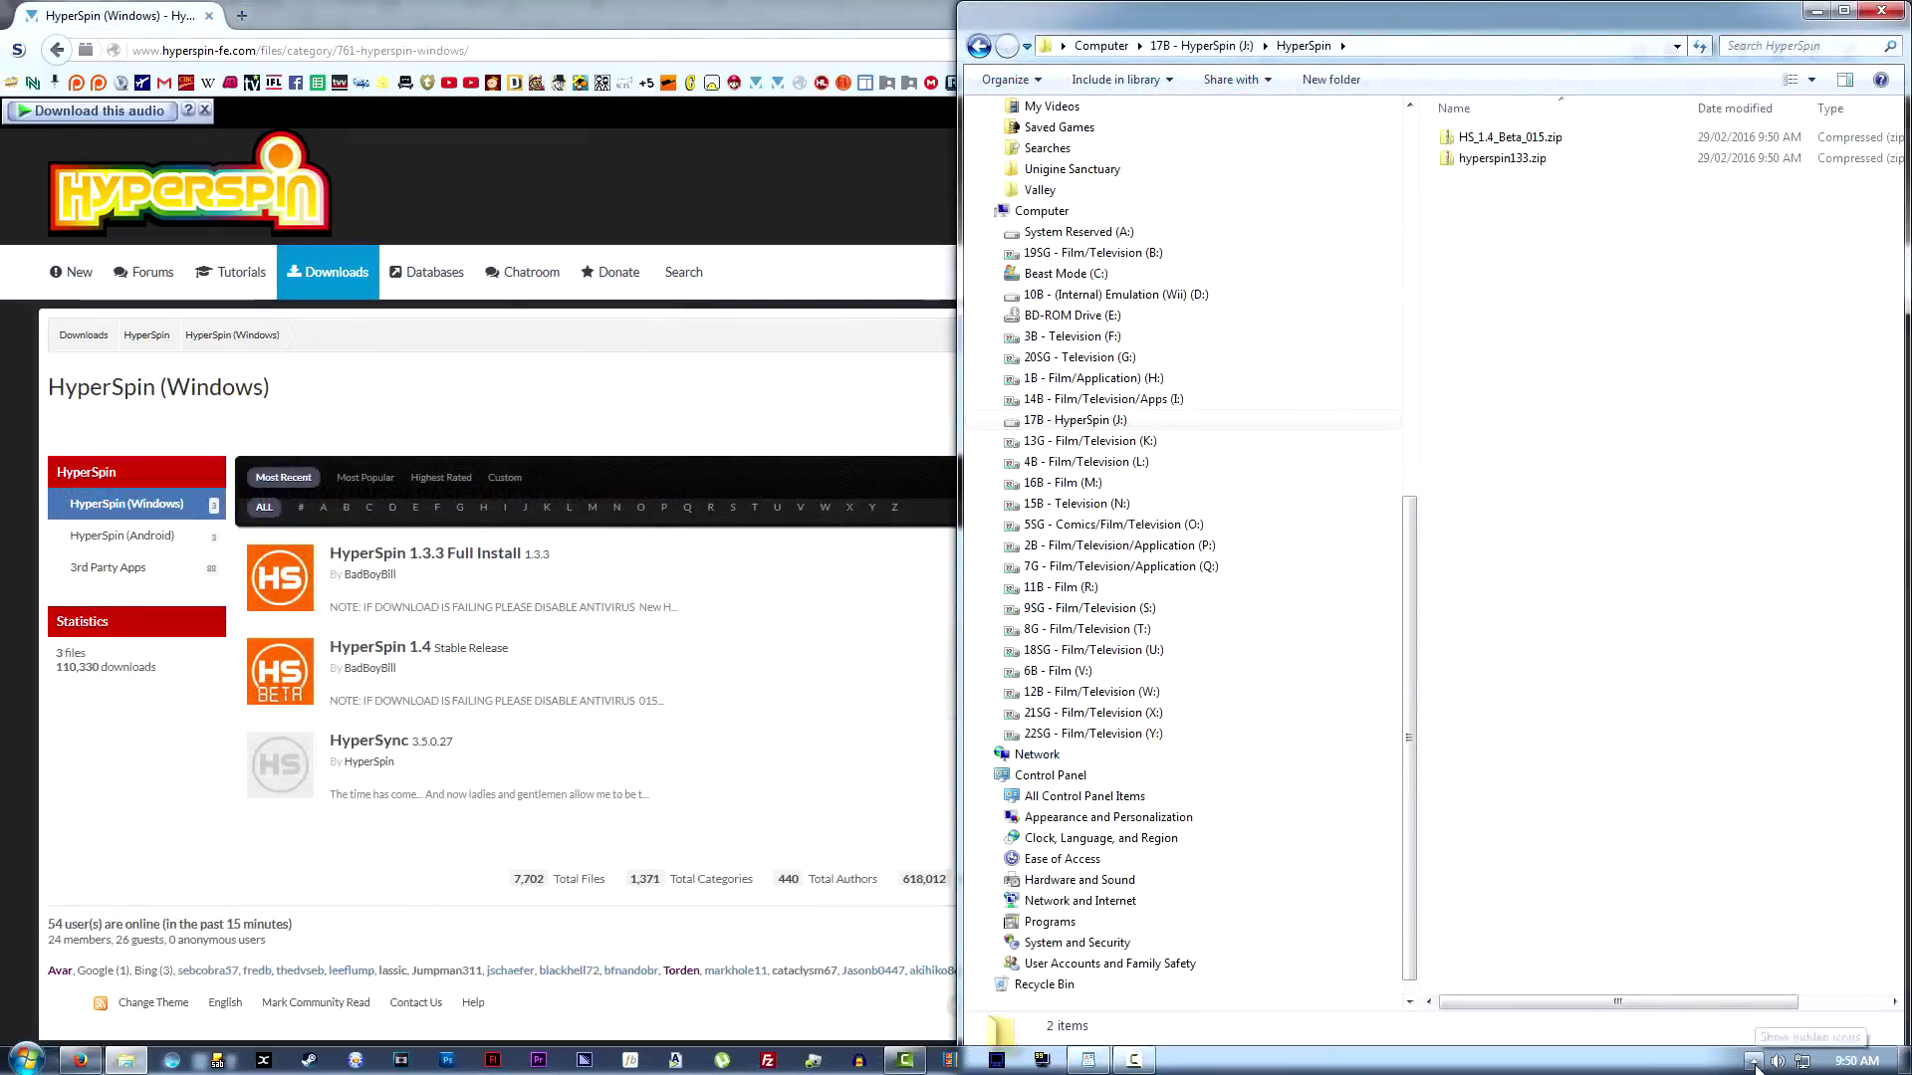
{"action": "left_click", "coordinate": [1755, 1063]}
{"action": "right_click", "coordinate": [1803, 901]}
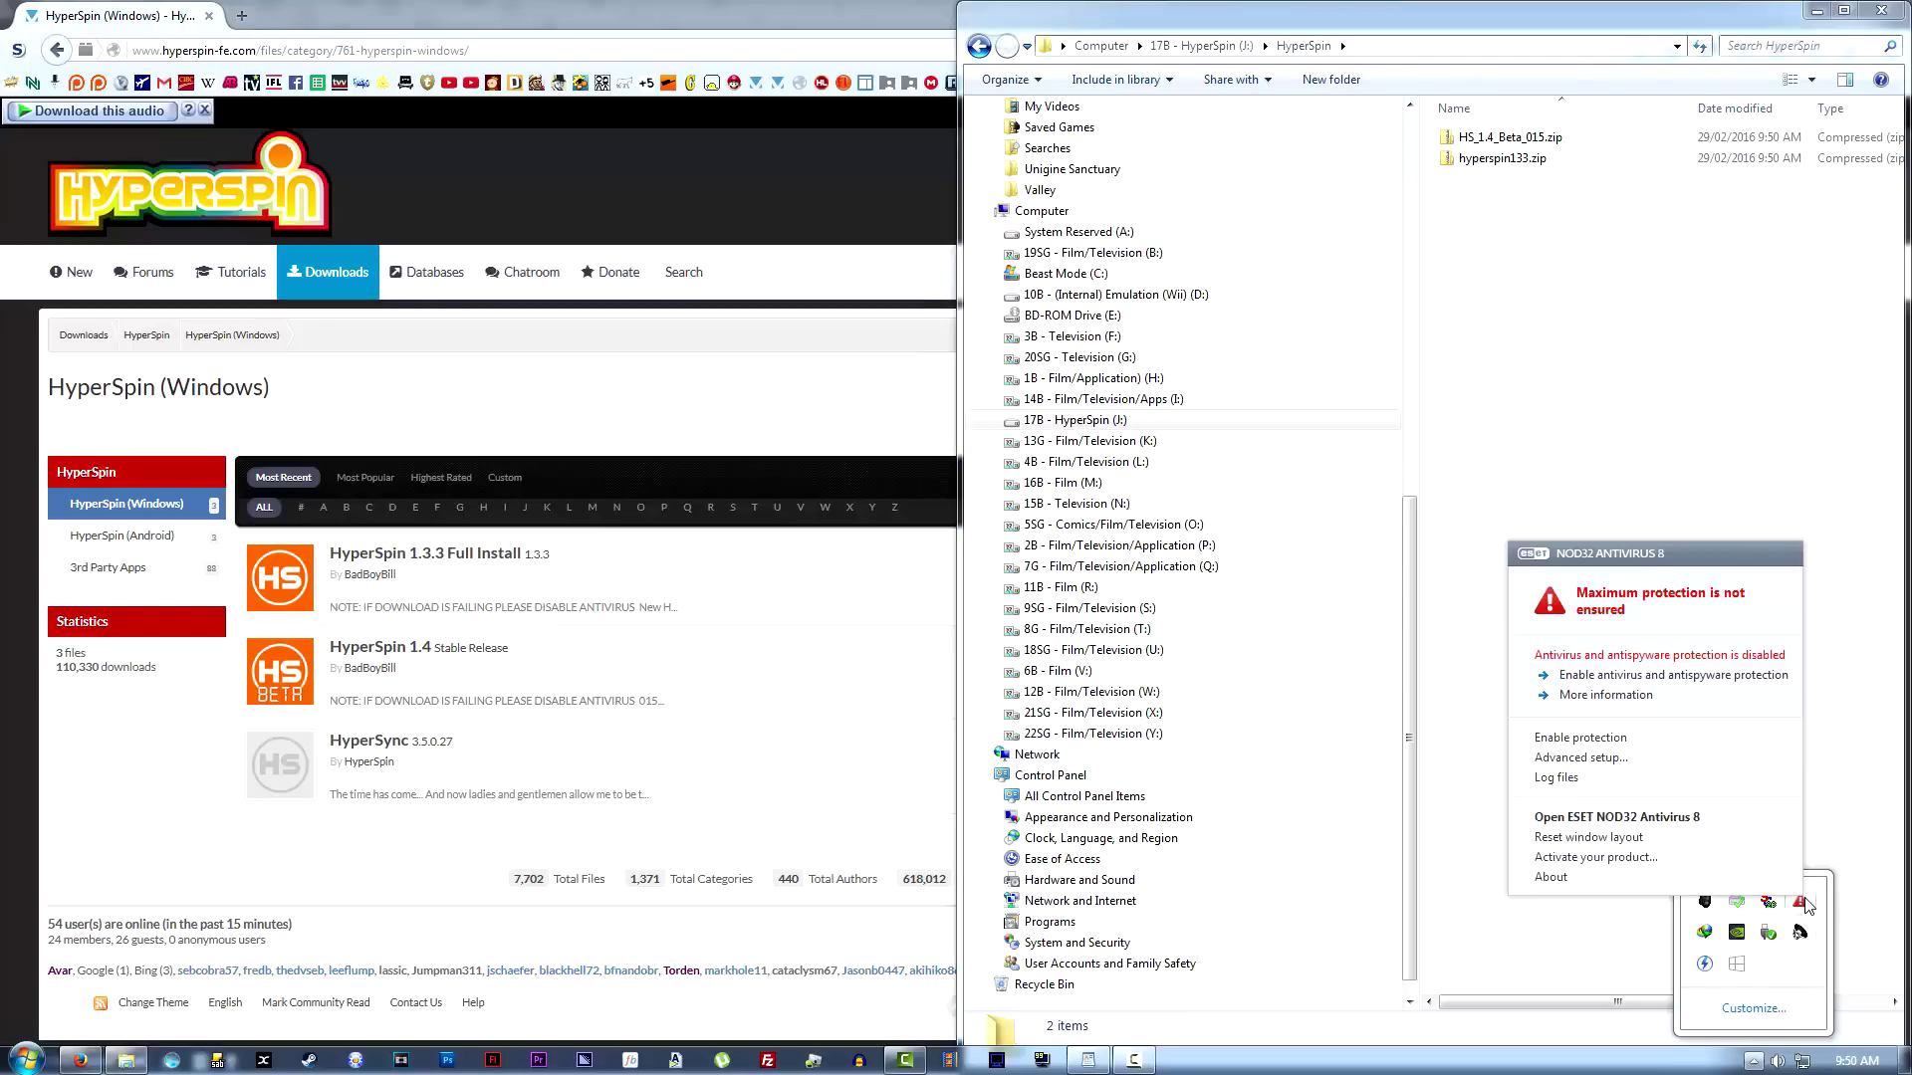
{"action": "left_click", "coordinate": [1579, 762]}
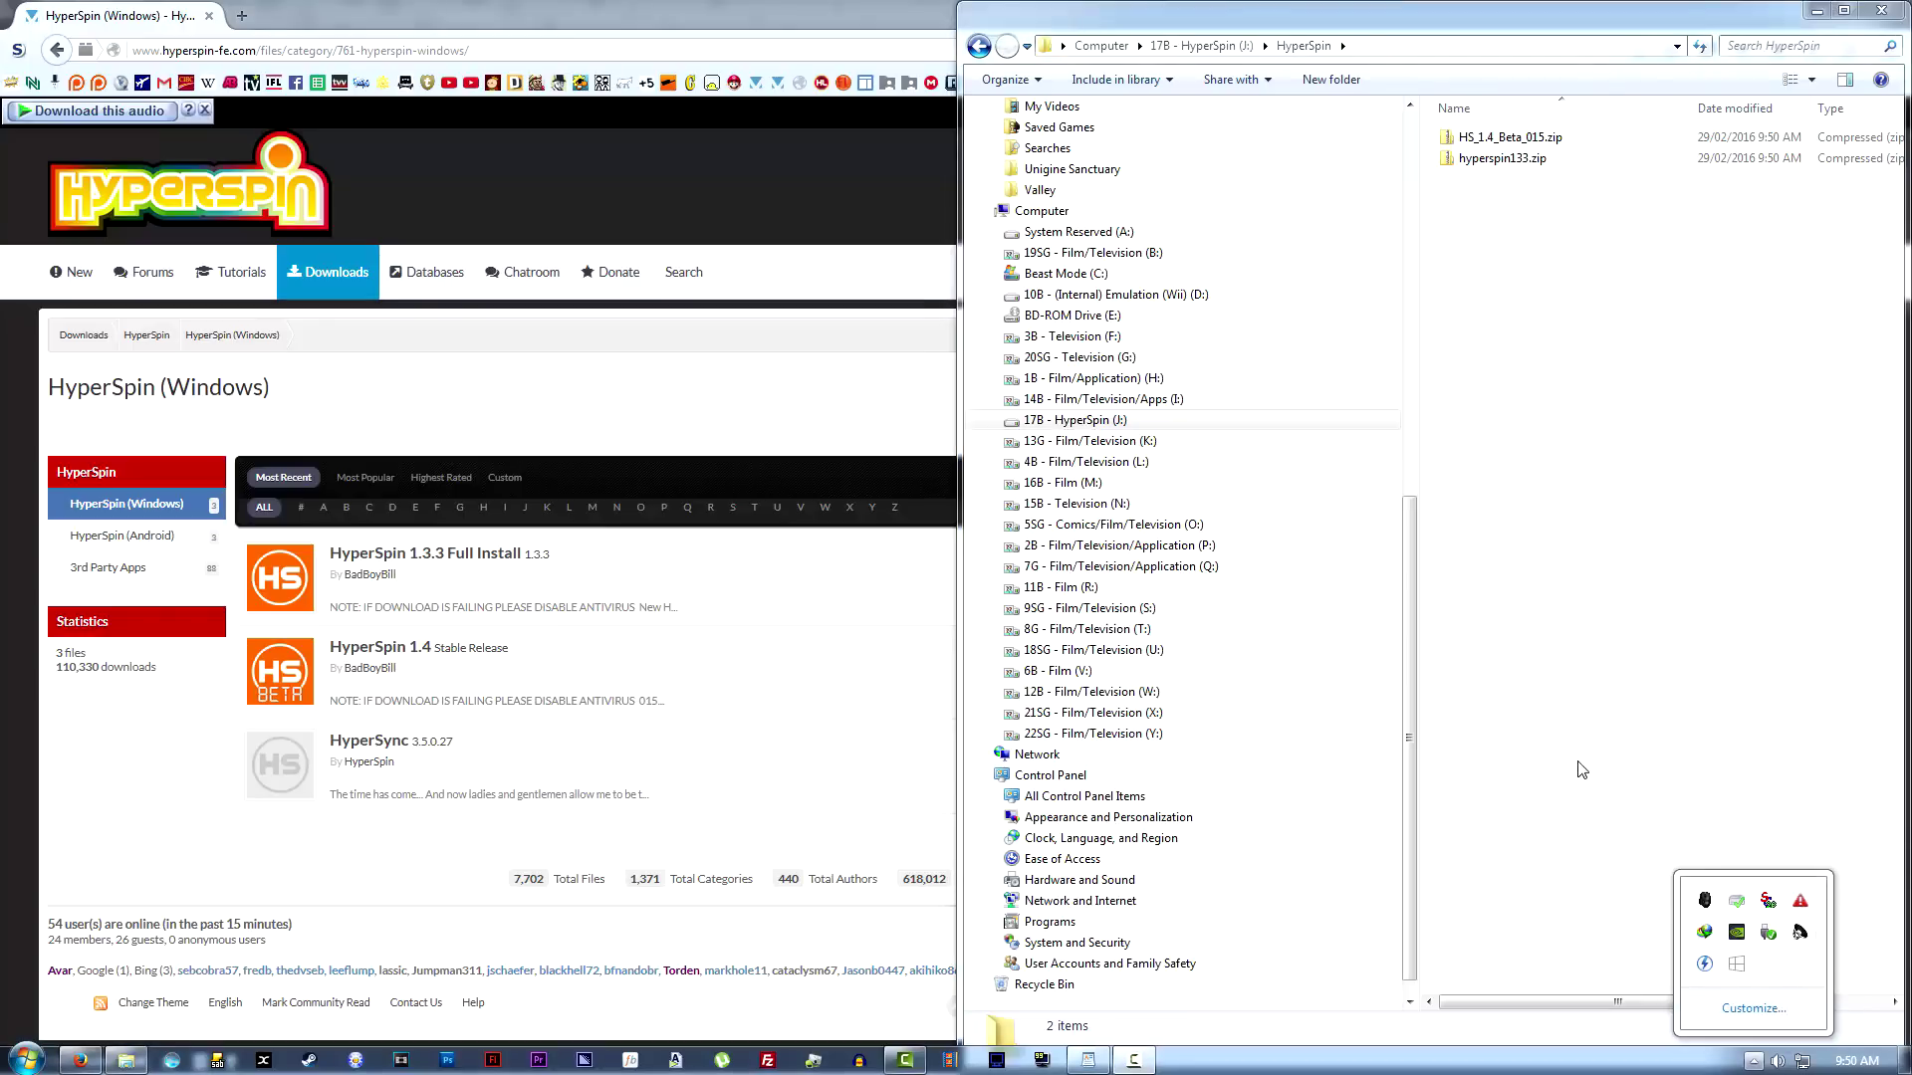
{"action": "left_click", "coordinate": [587, 381]}
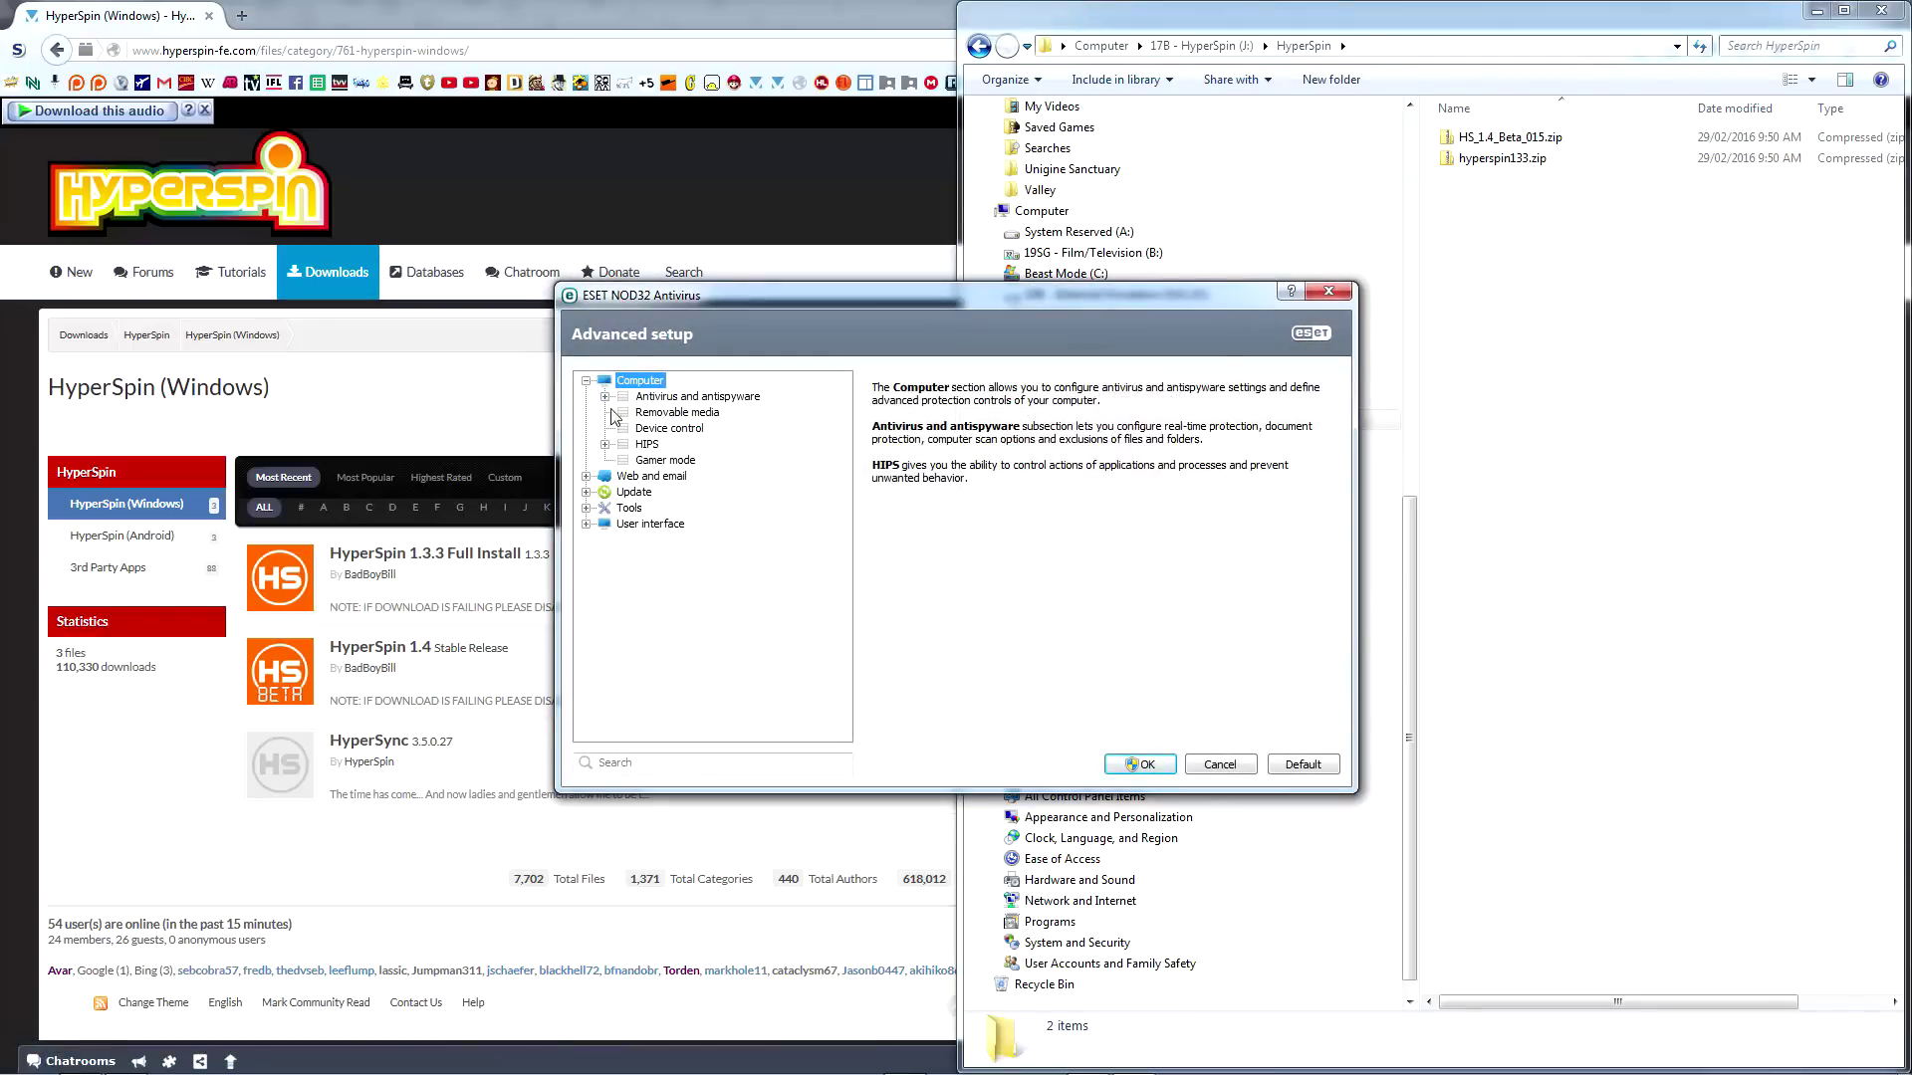
{"action": "left_click", "coordinate": [604, 397]}
{"action": "left_click", "coordinate": [678, 491]}
Add a J:\*.* exclusion for the whole J: drive and save the settings
{"action": "left_click", "coordinate": [906, 721]}
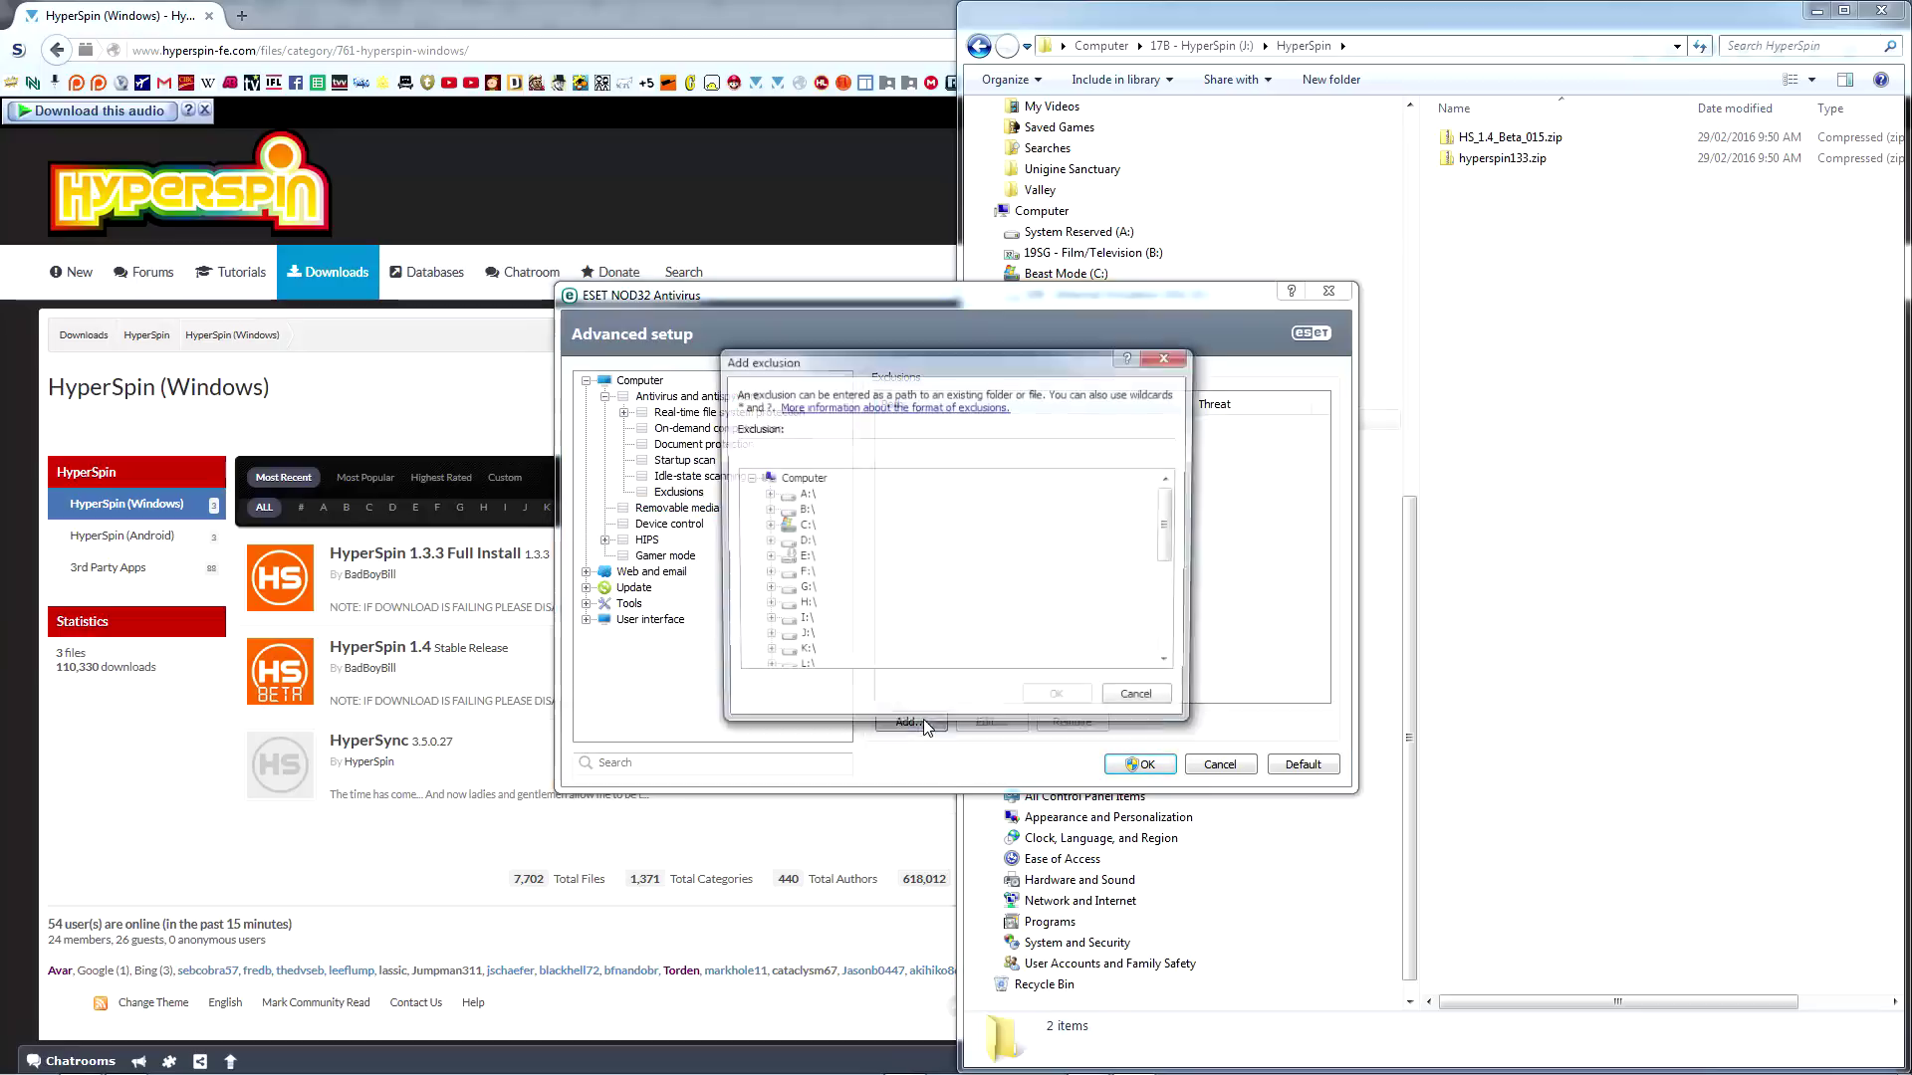
{"action": "double_click", "coordinate": [802, 637]}
{"action": "double_click", "coordinate": [839, 621]}
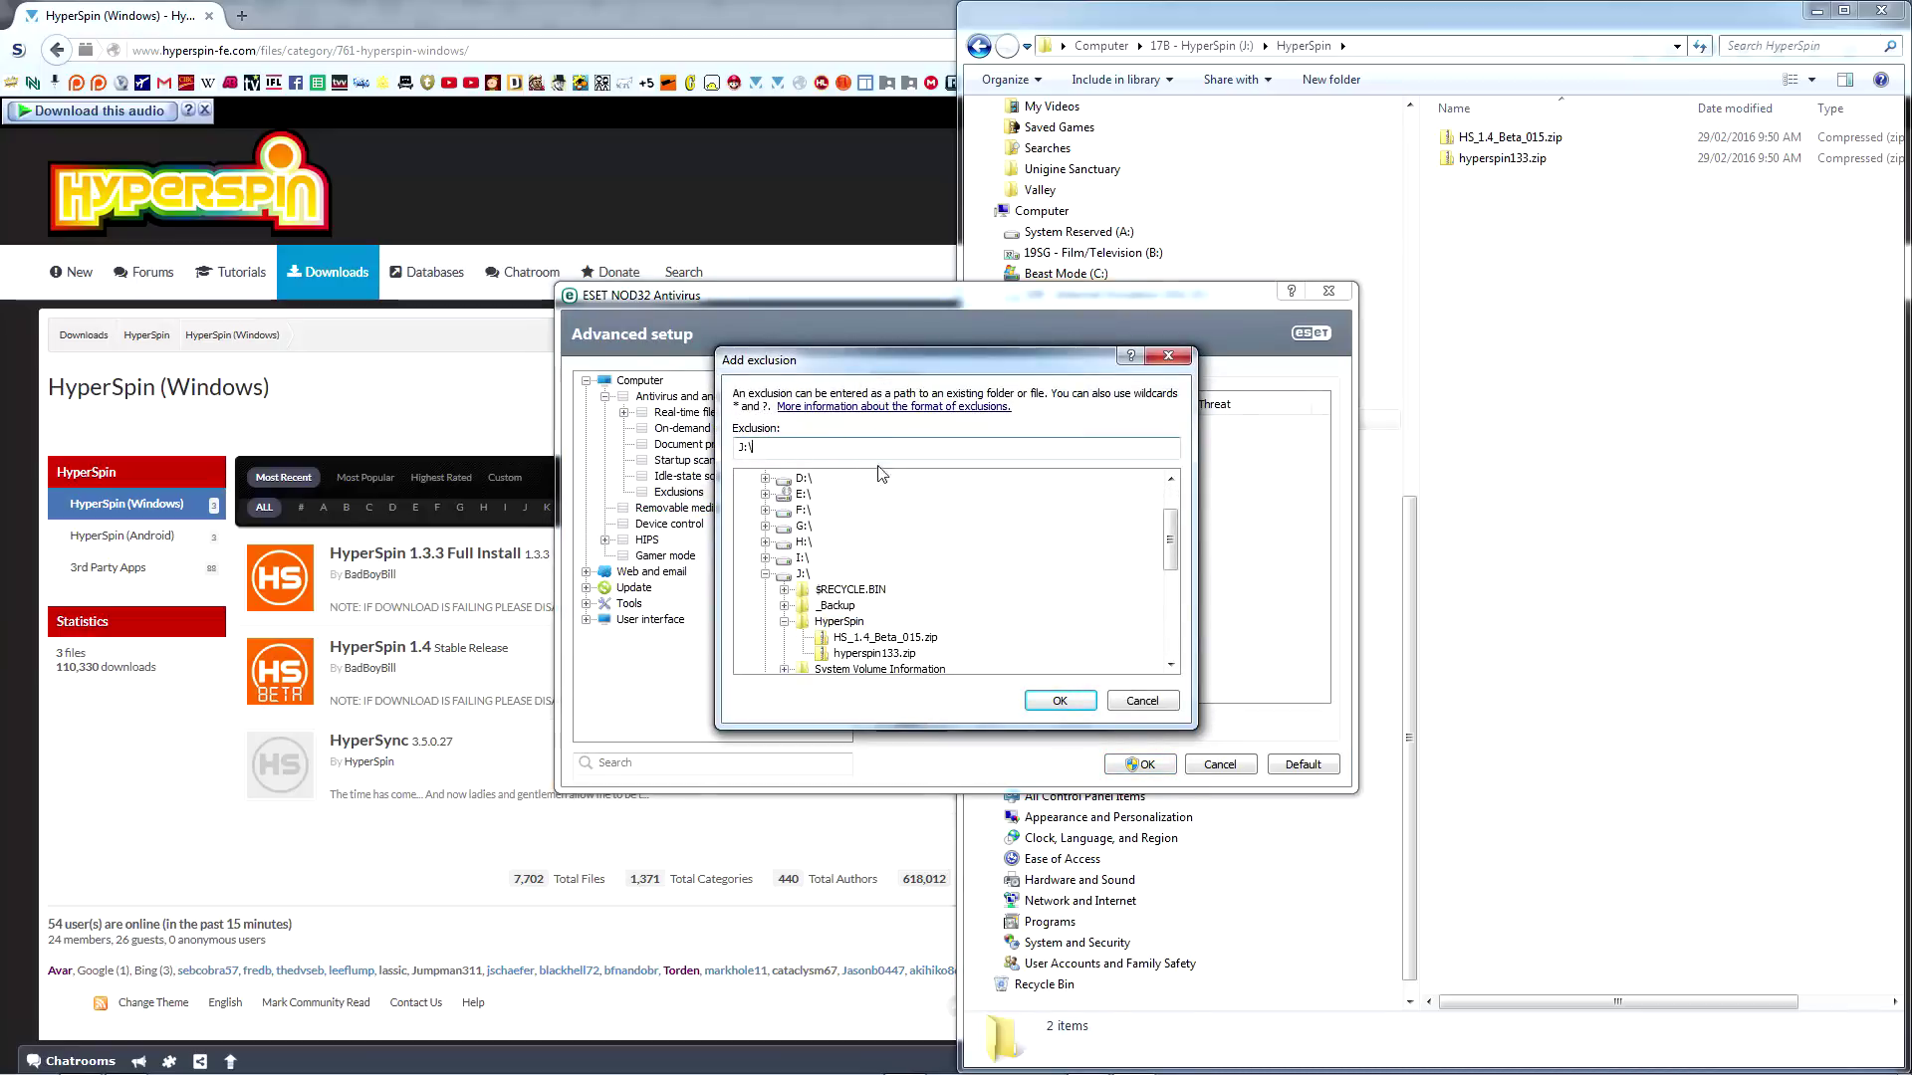
{"action": "key", "text": "Return"}
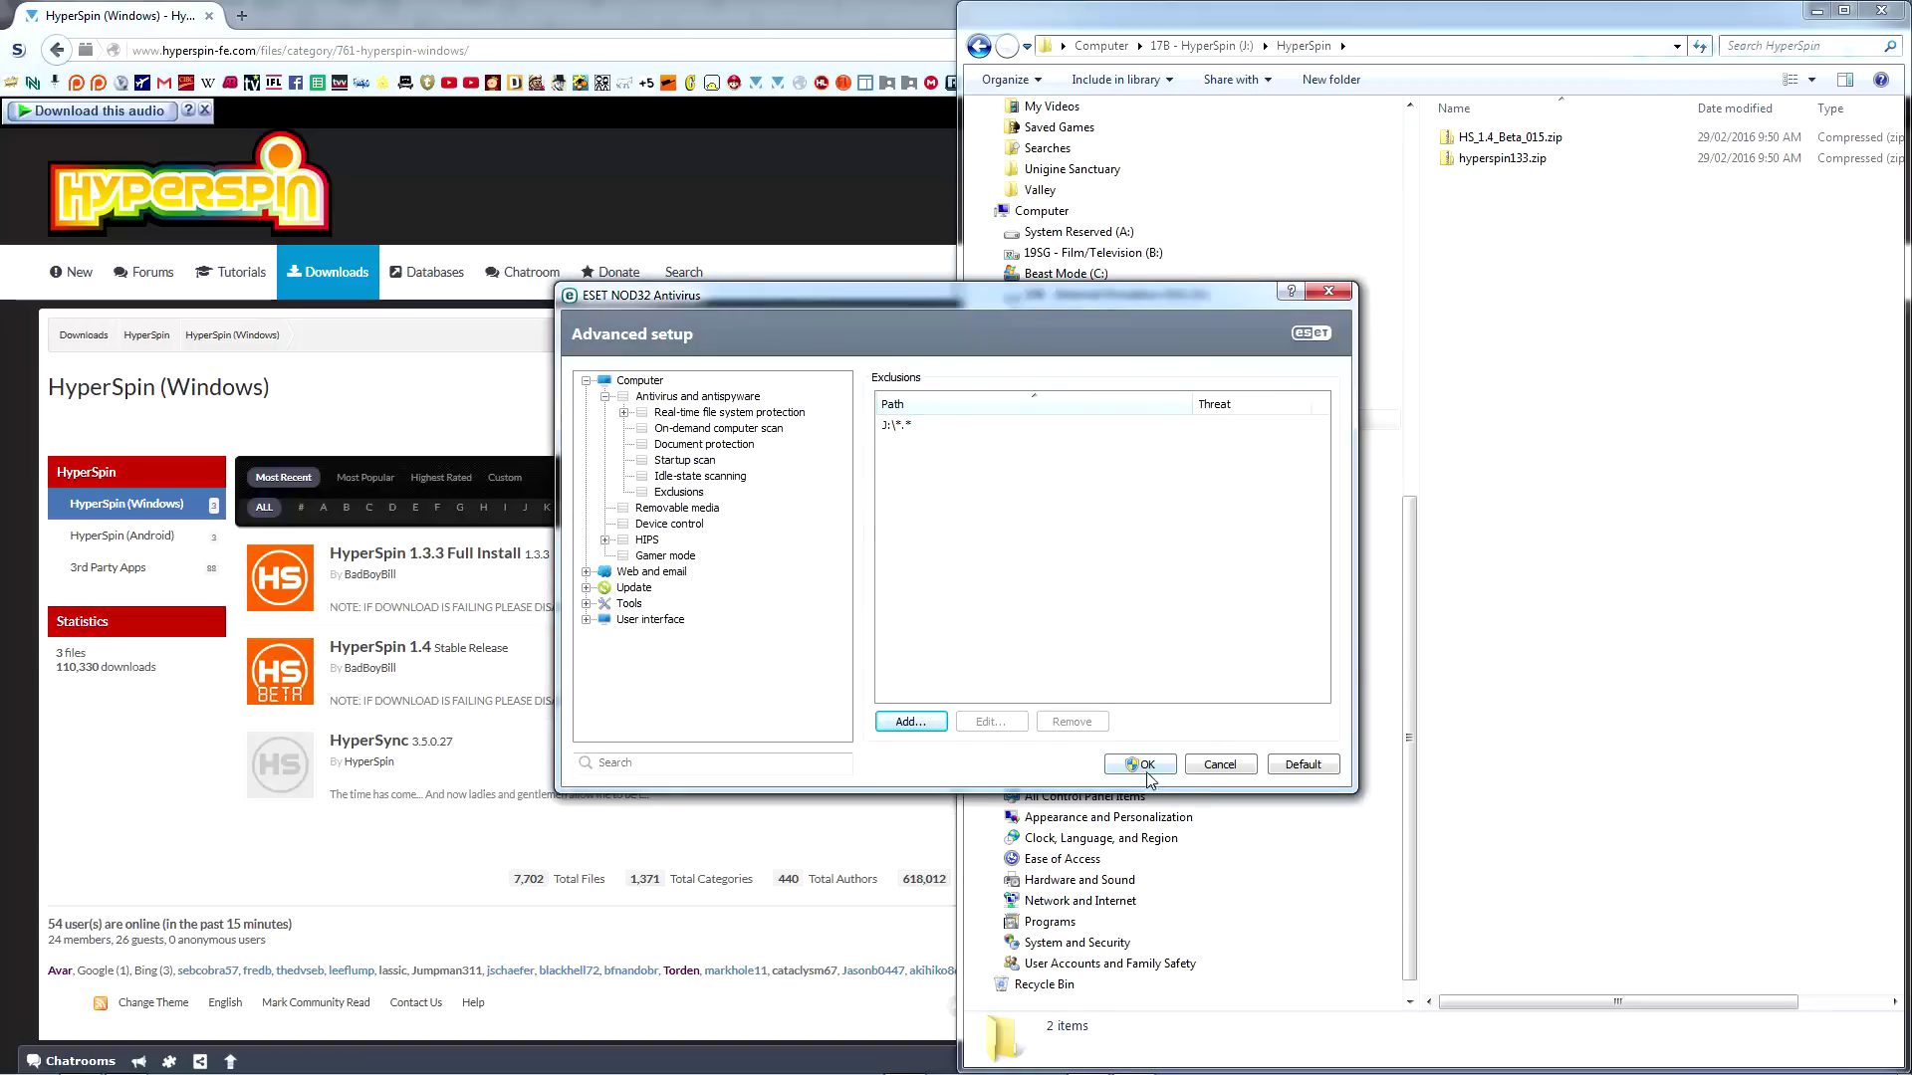
{"action": "left_click", "coordinate": [1143, 765]}
{"action": "right_click", "coordinate": [1502, 159]}
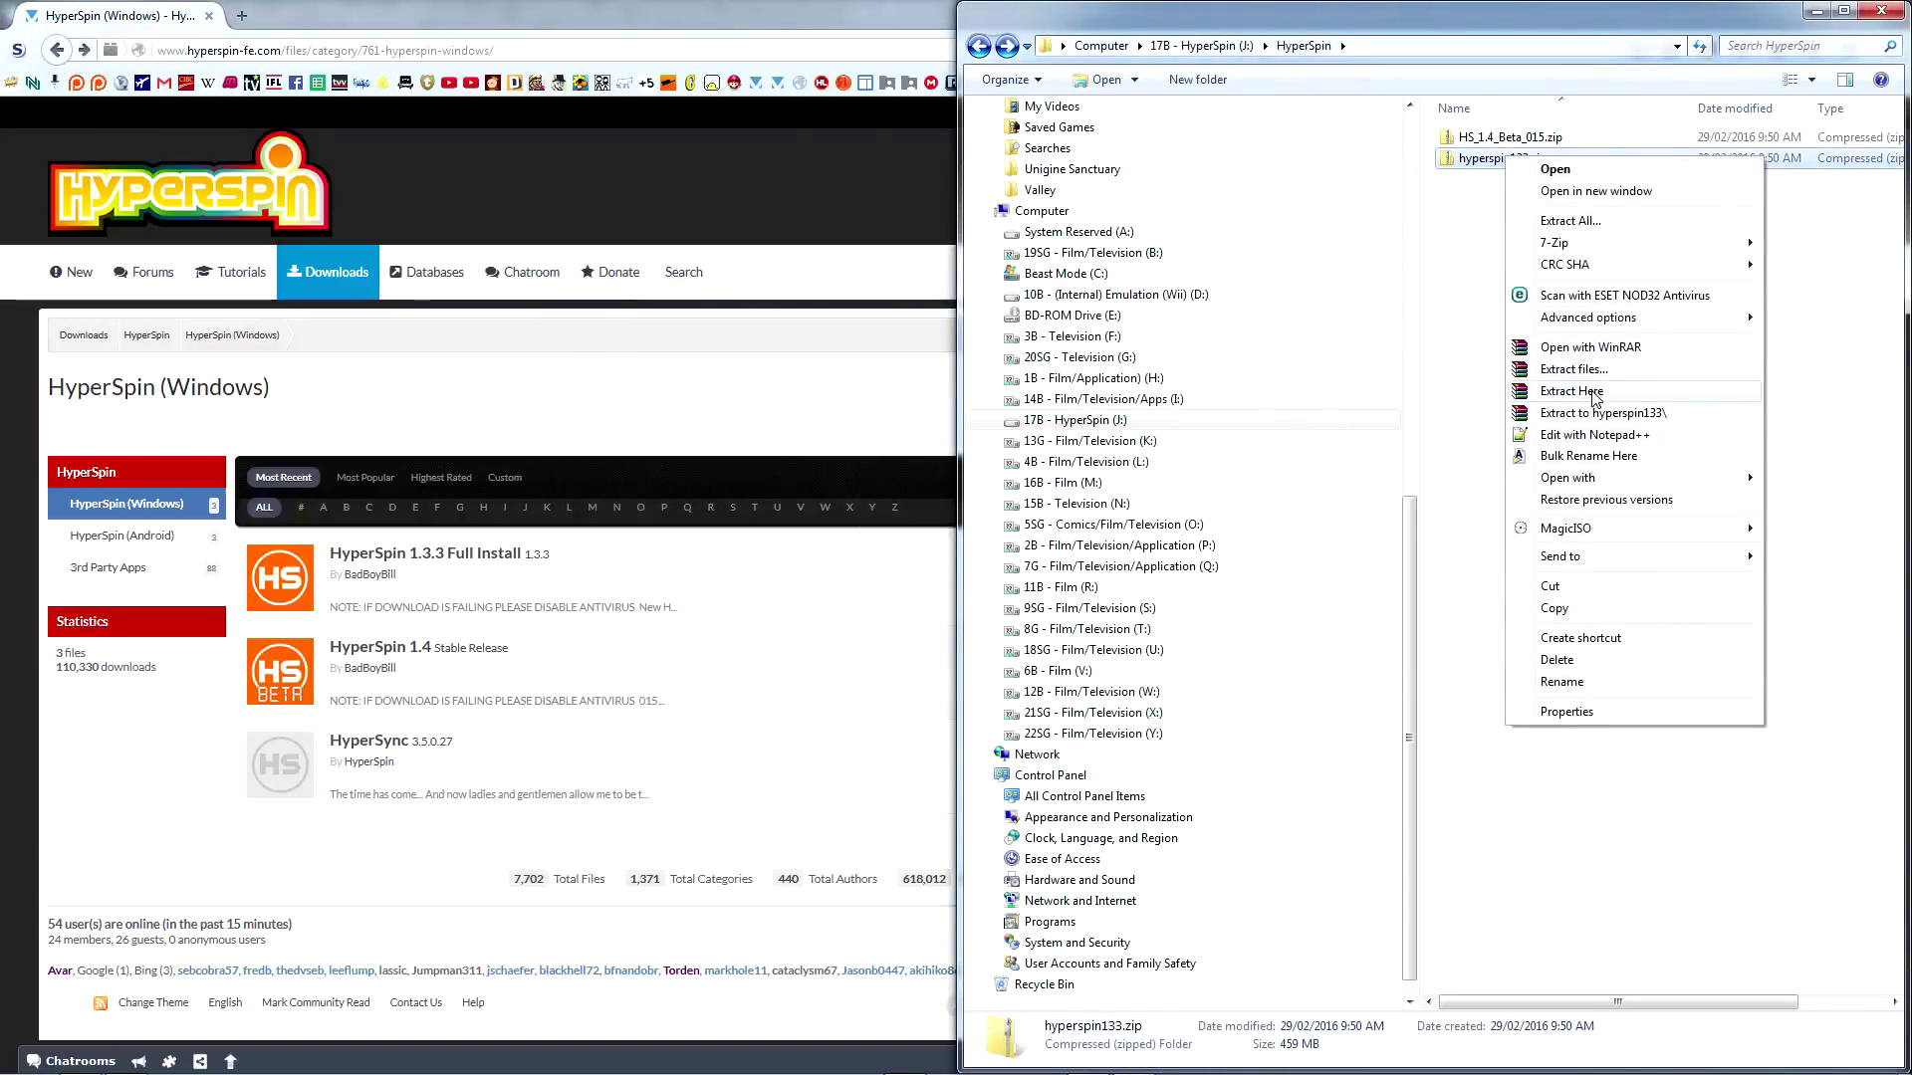
Extract hyperspin133.zip, then permanently delete the Modules folder and ~INSTALL INSTRUCTIONS.doc
{"action": "left_click", "coordinate": [1571, 391]}
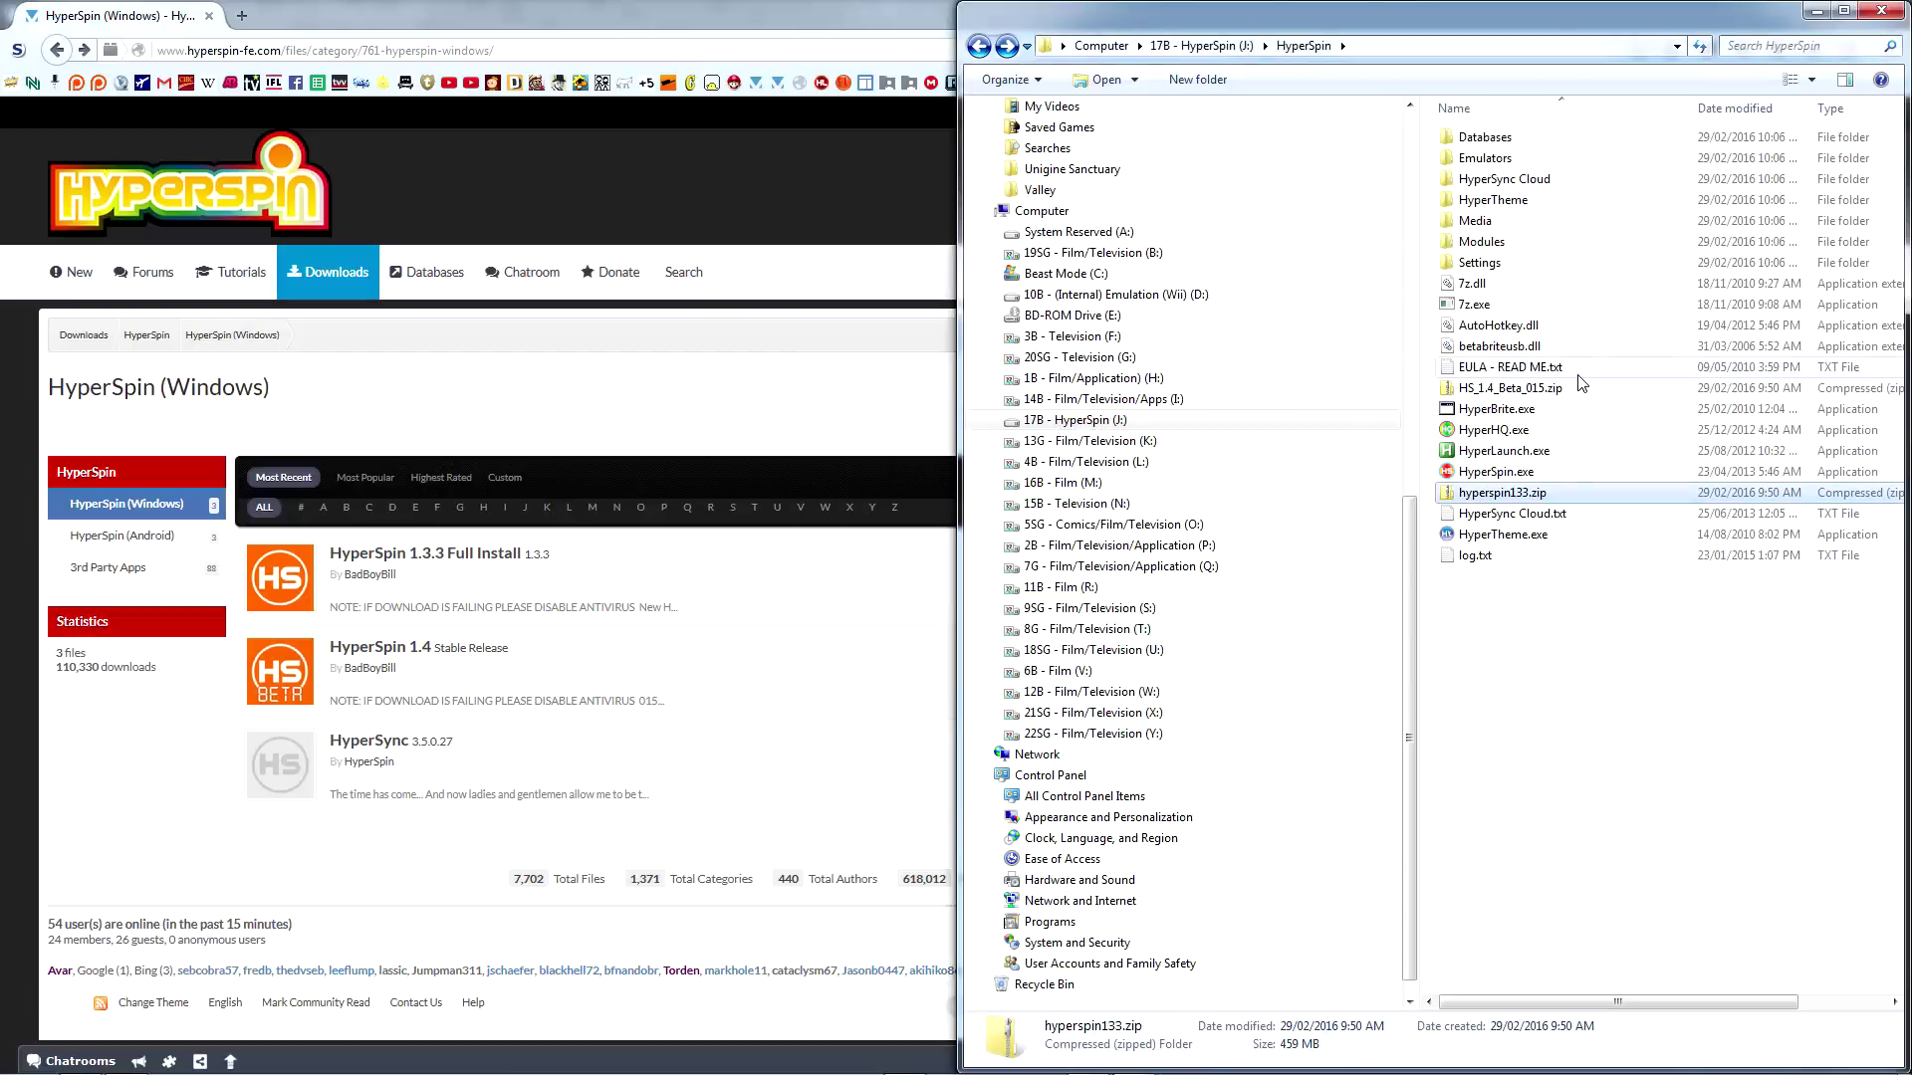
{"action": "left_click", "coordinate": [1529, 287]}
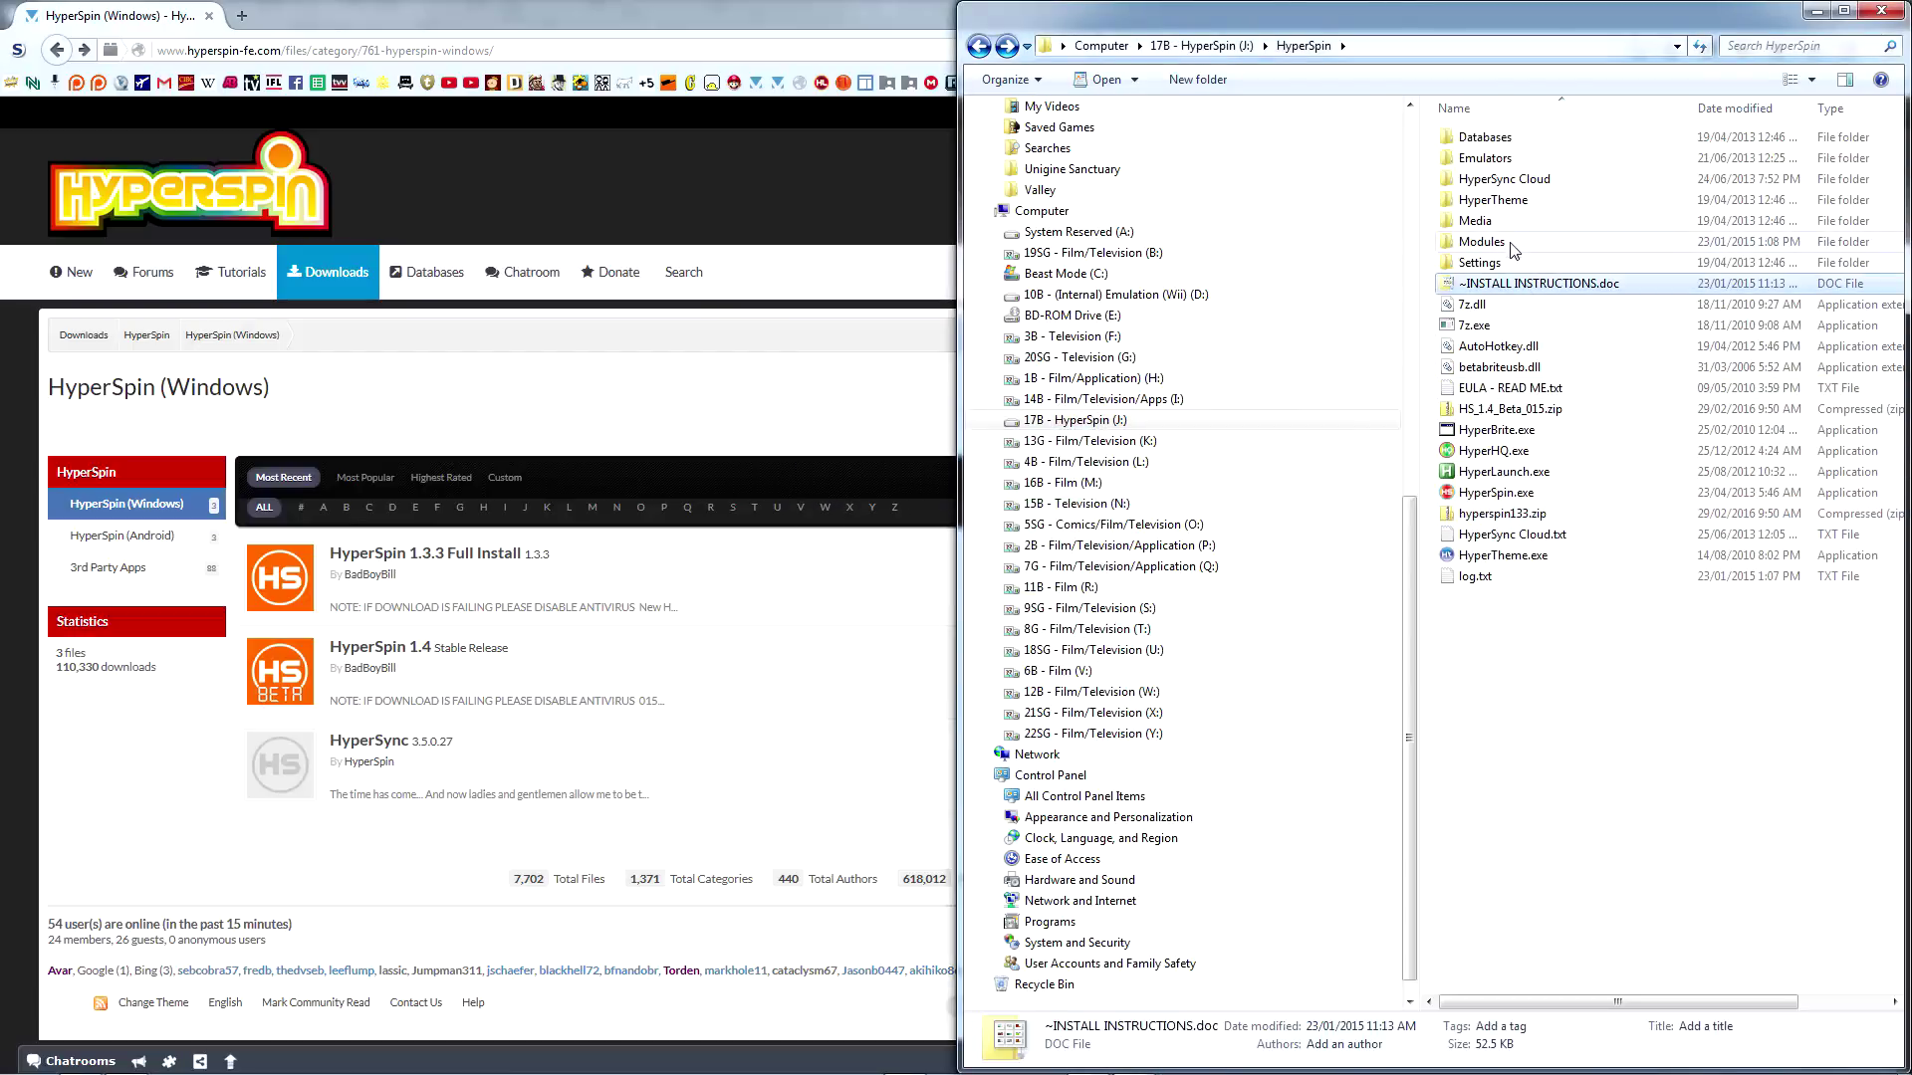
{"action": "left_click", "coordinate": [1511, 244], "text": "ctrl"}
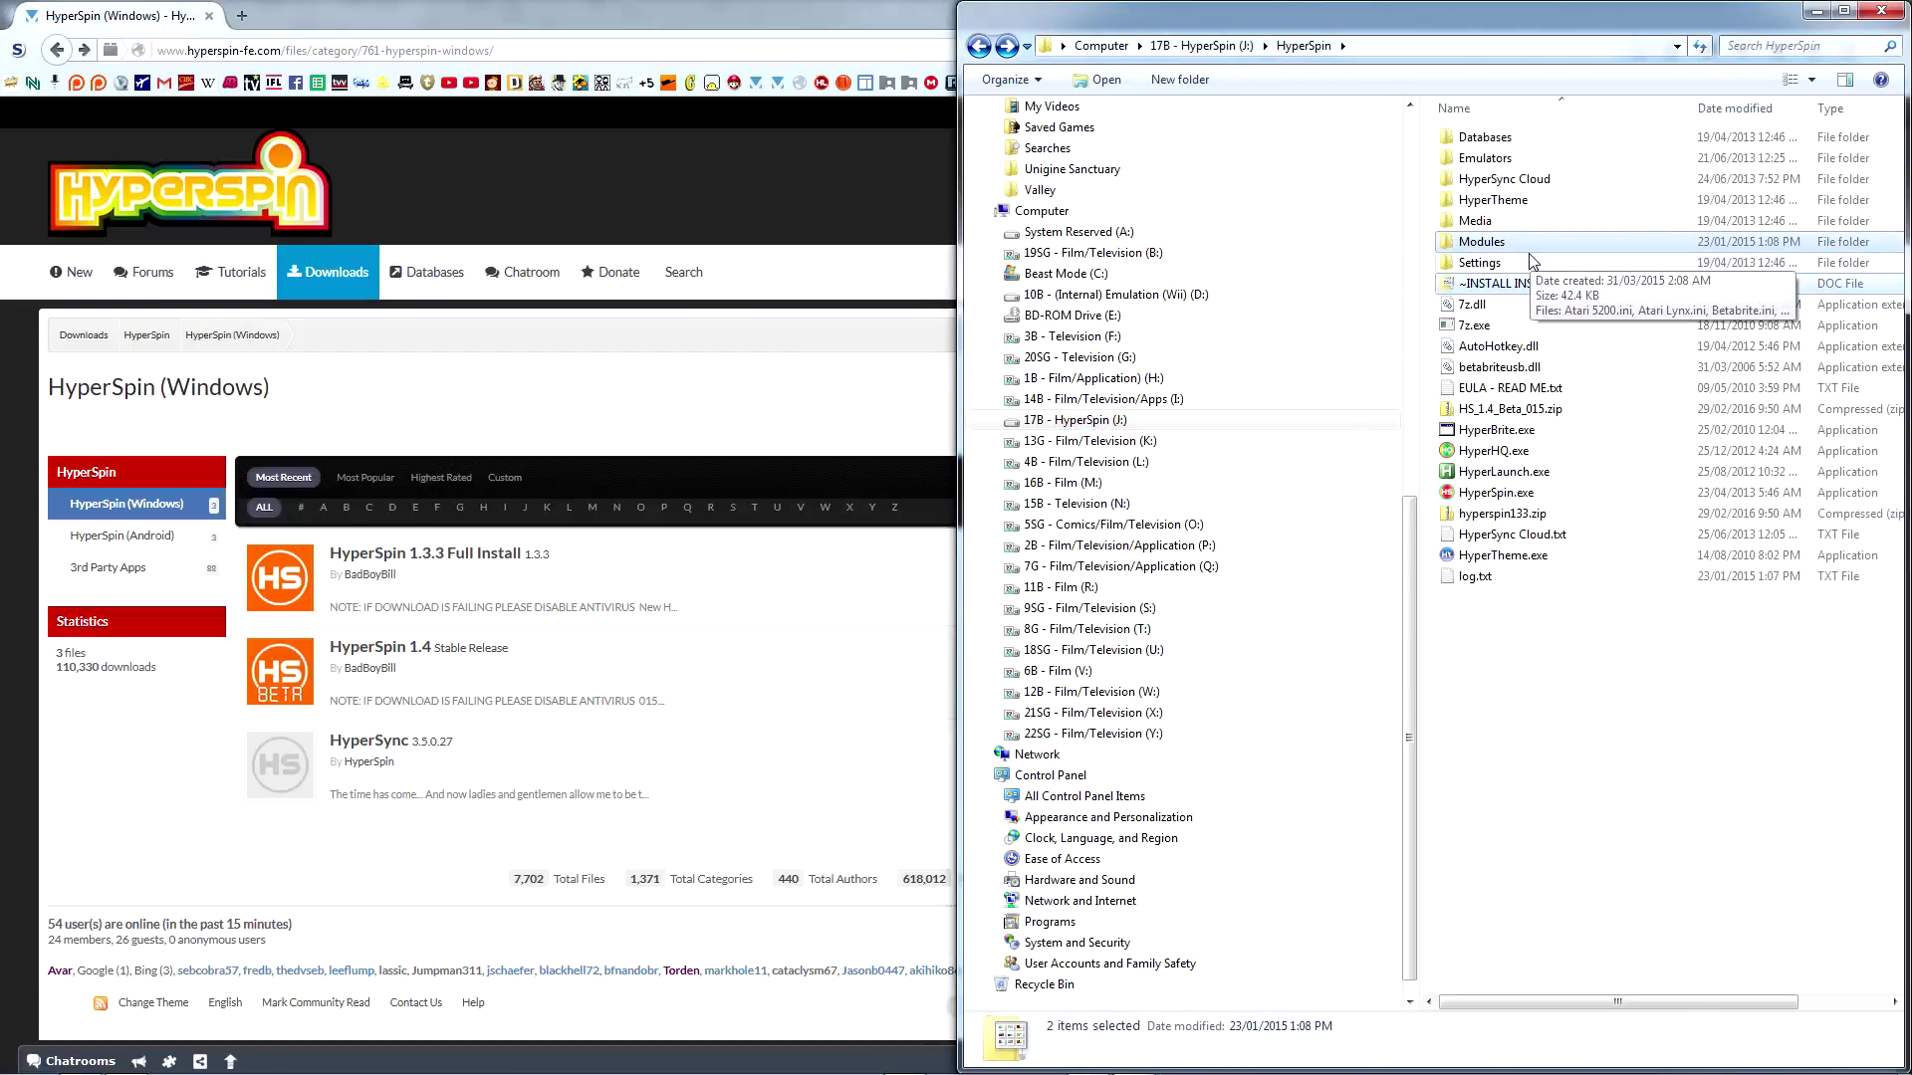
{"action": "key", "text": "shift+Delete"}
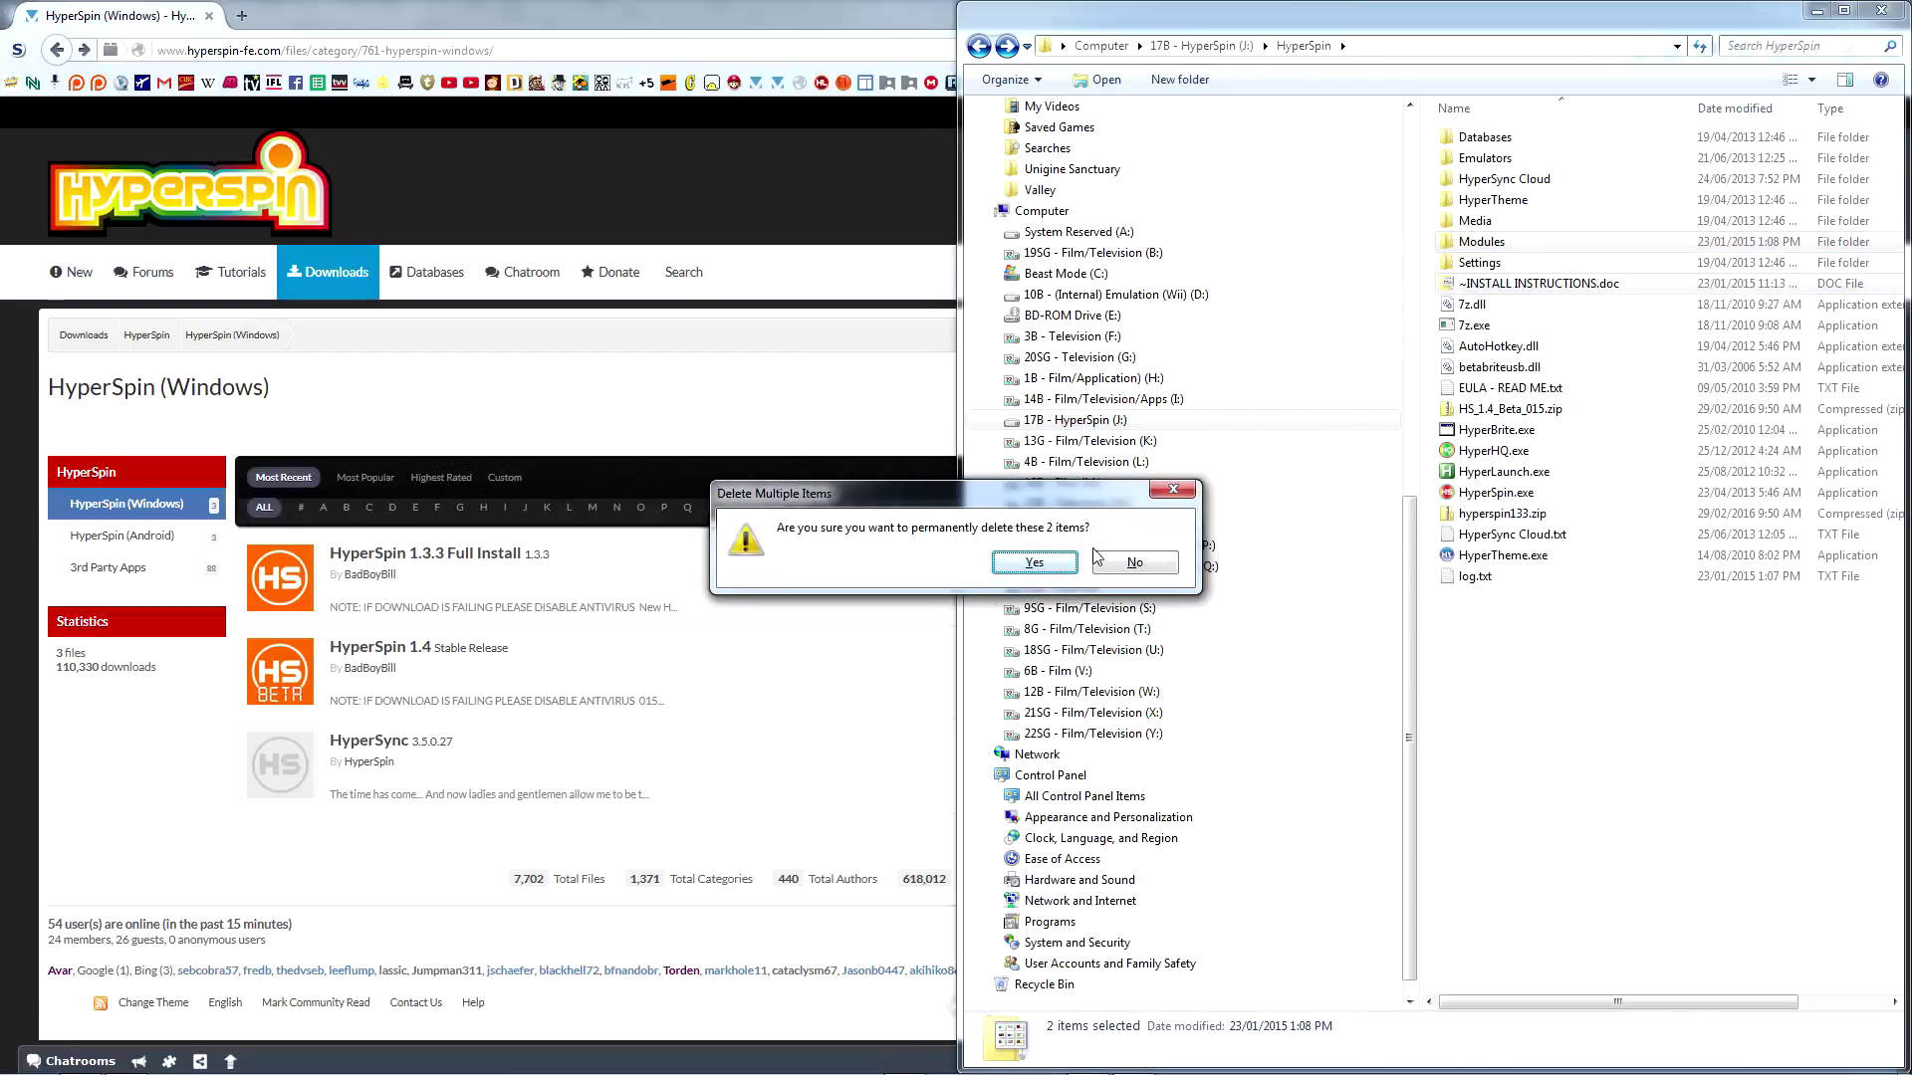
{"action": "left_click", "coordinate": [1034, 564]}
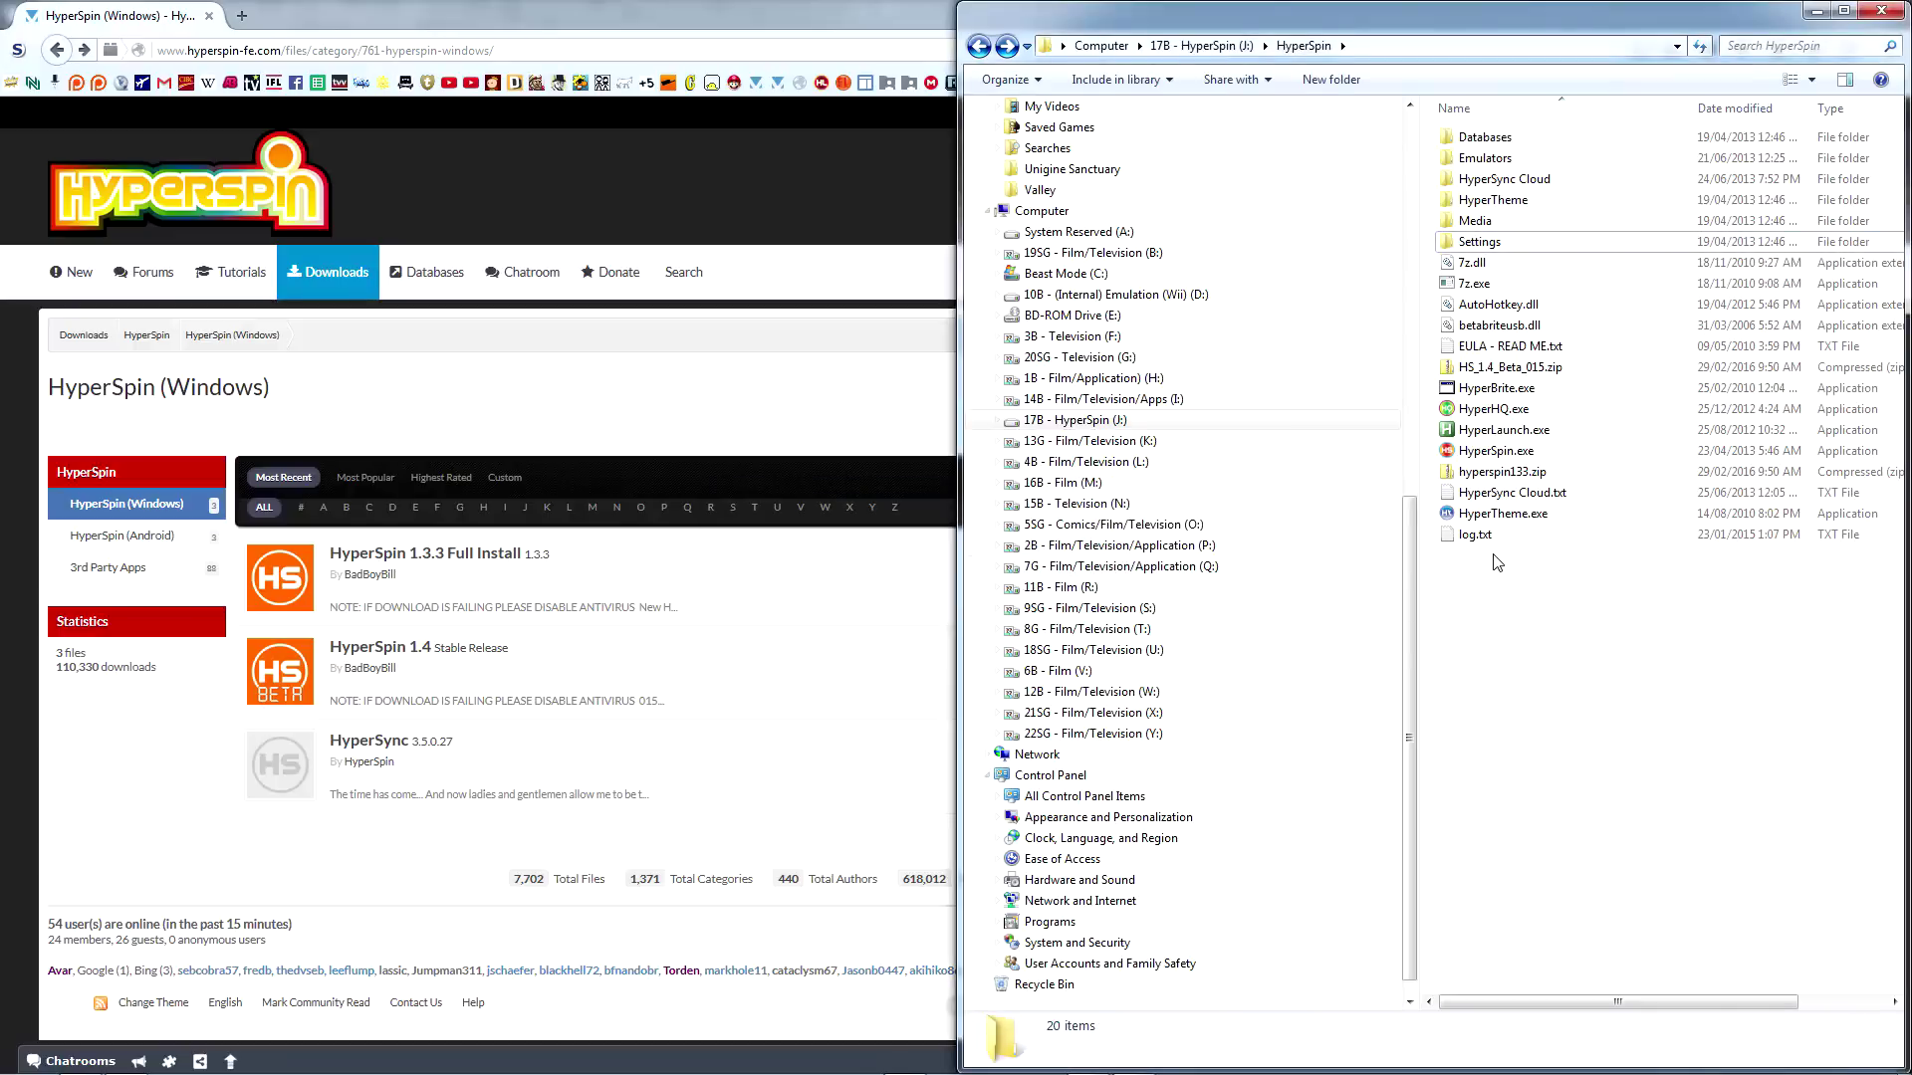
Extract HS_1.4_Beta_015.zip here, replacing the existing HyperSpin.exe
{"action": "right_click", "coordinate": [1506, 367]}
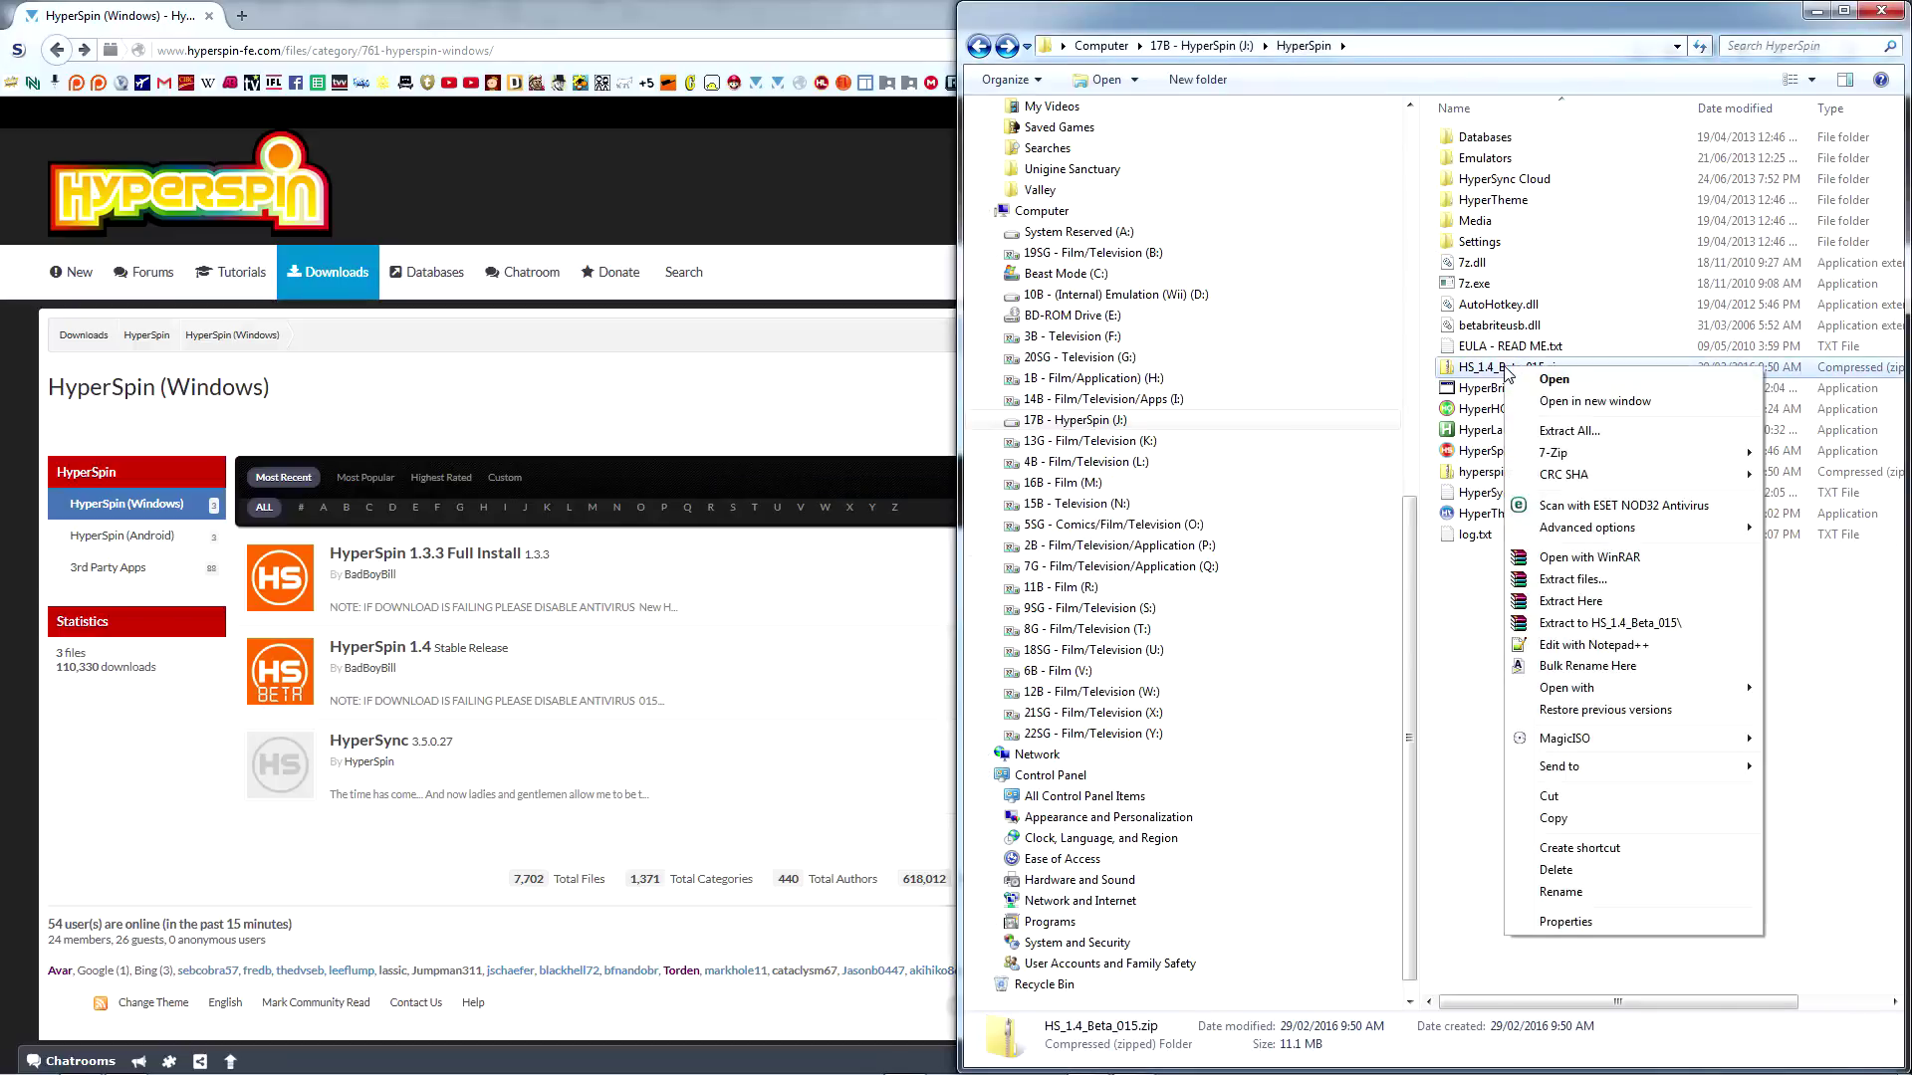
{"action": "left_click", "coordinate": [1572, 601]}
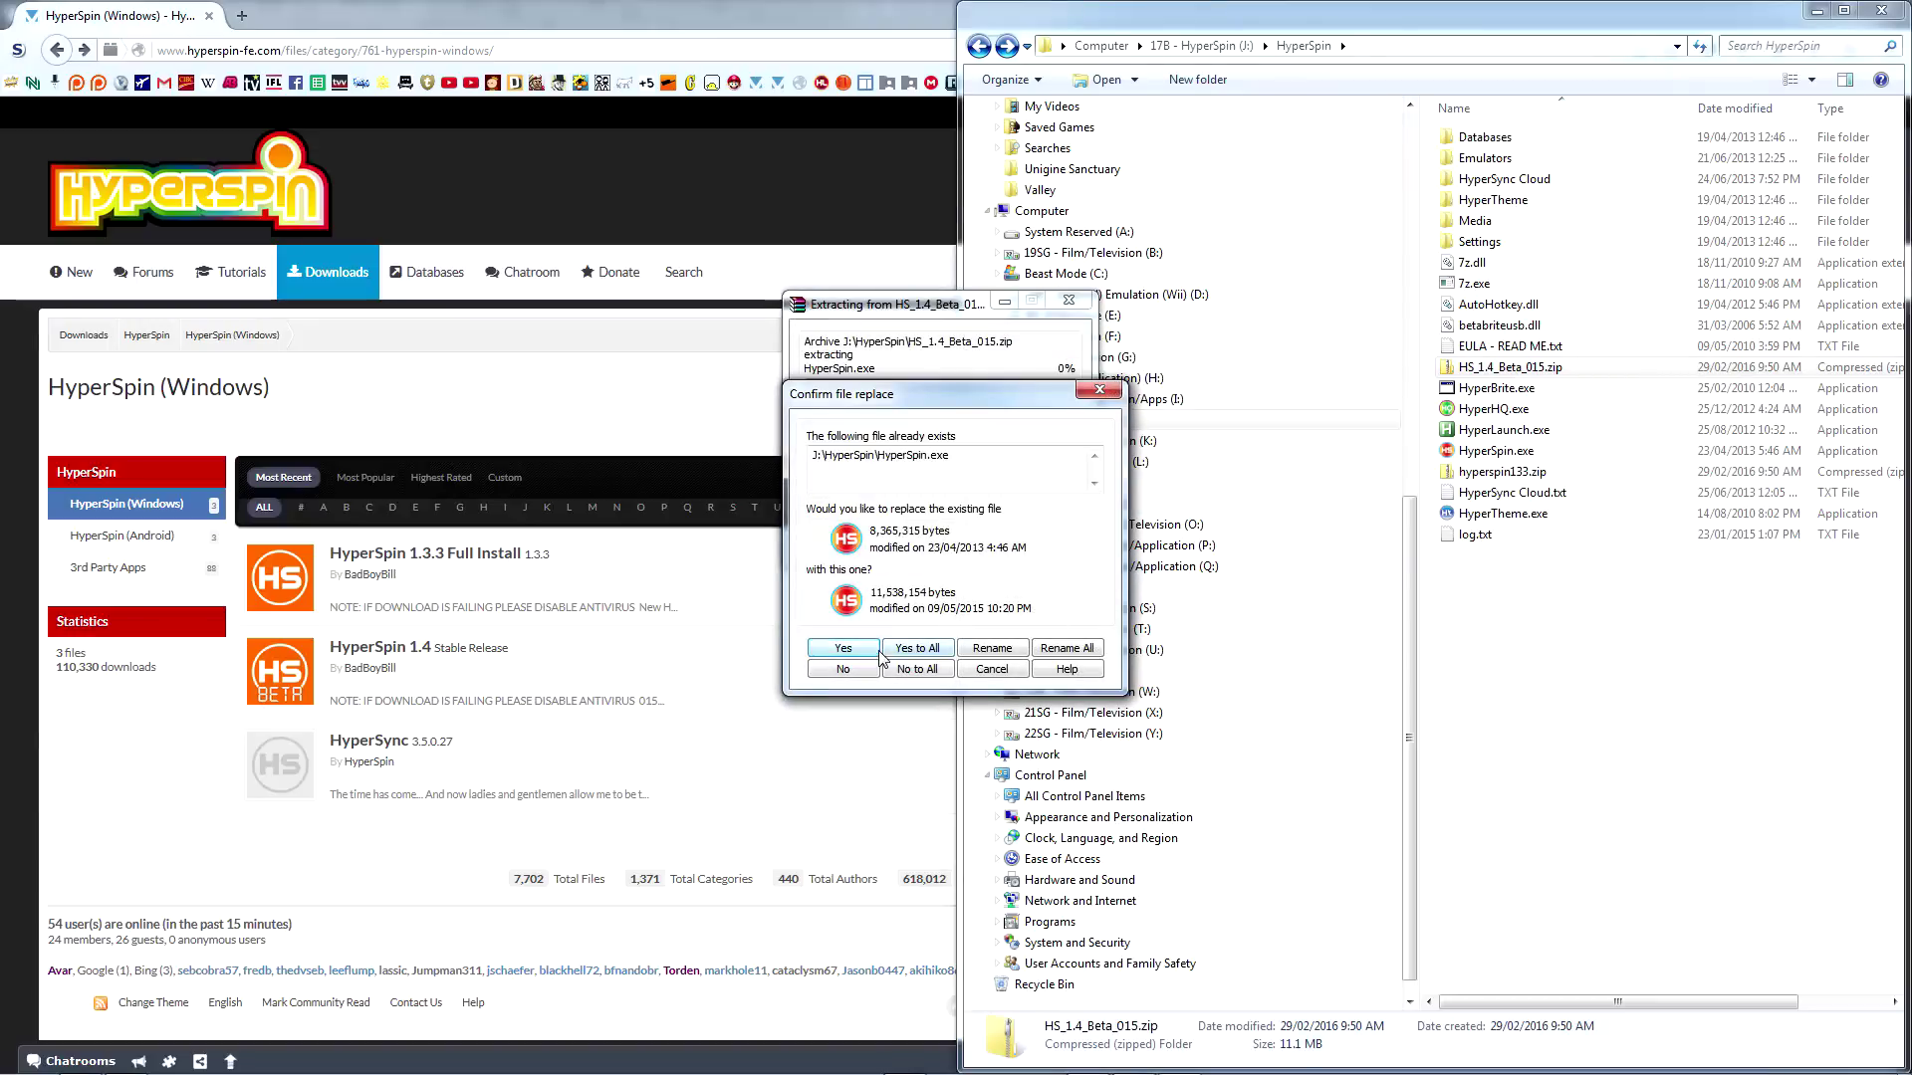
{"action": "left_click", "coordinate": [918, 648]}
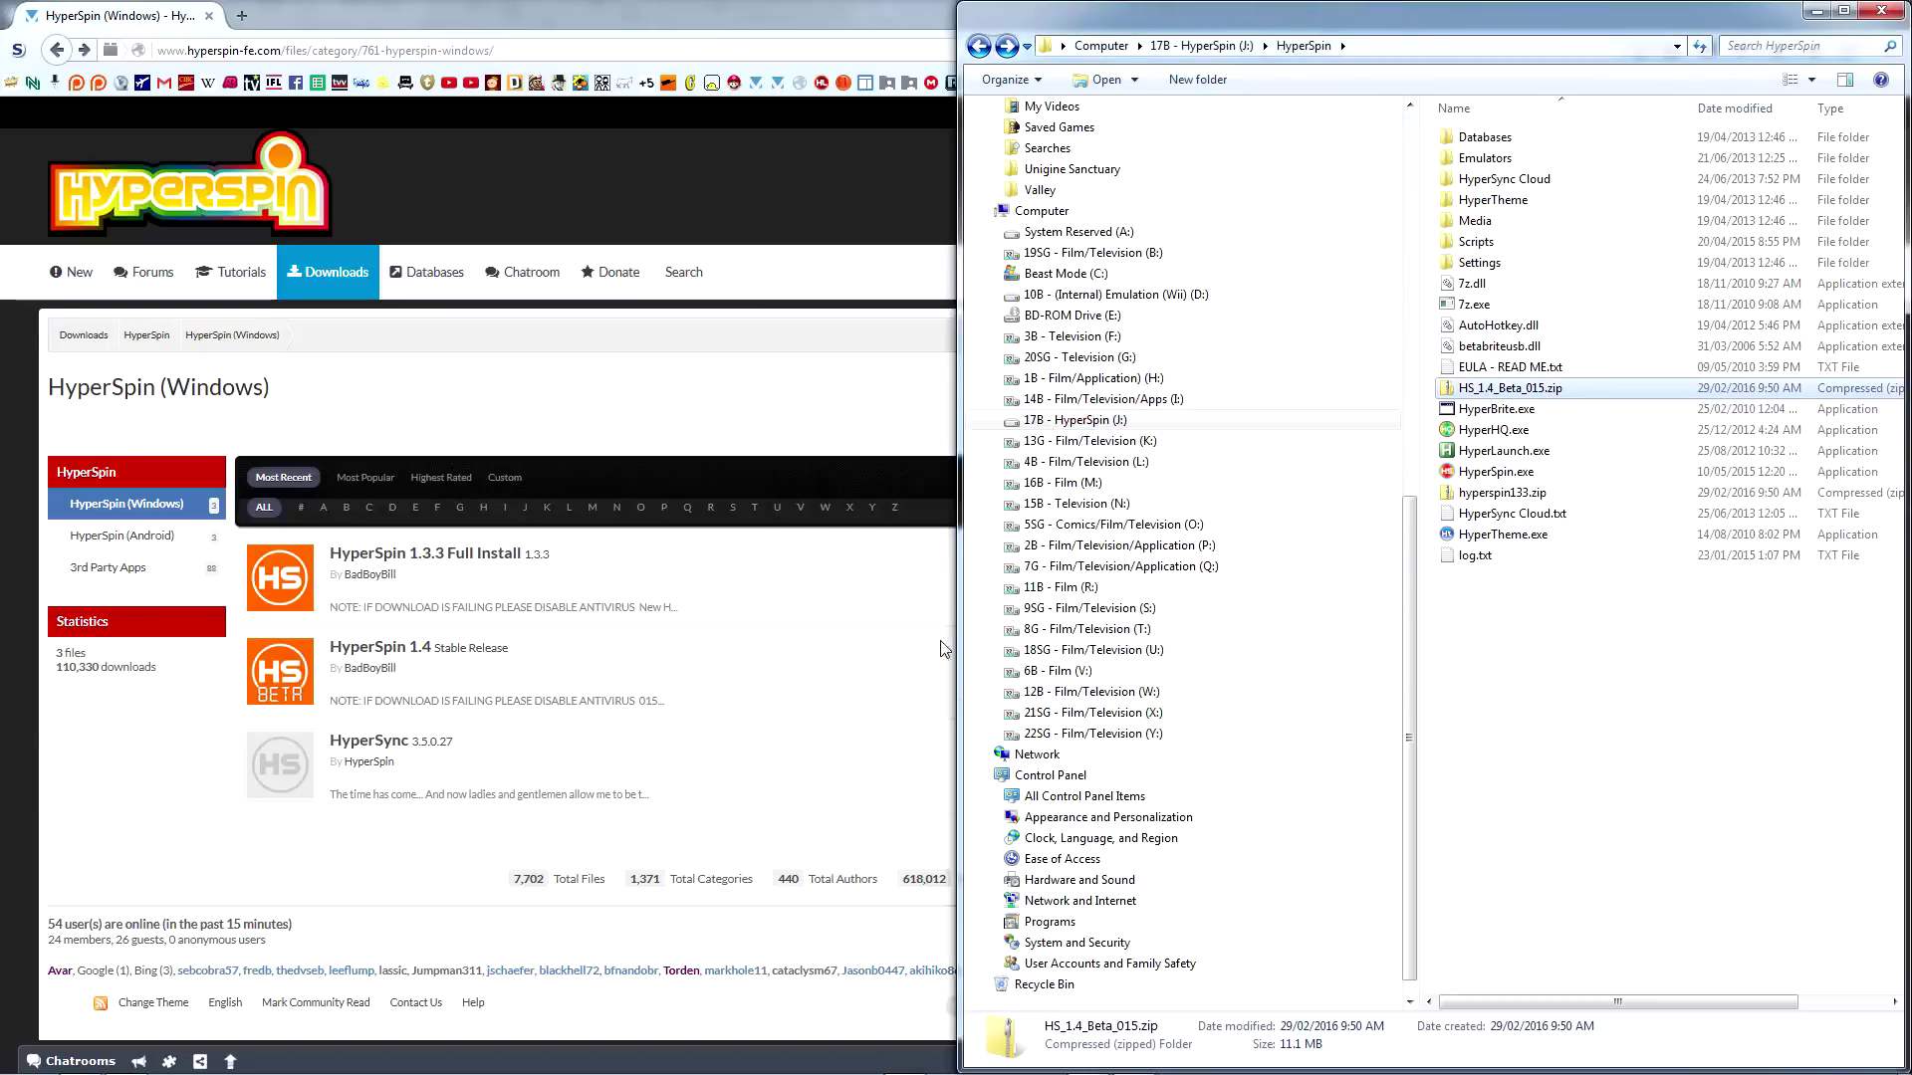
Permanently delete both zip archives and return to the J: drive root
{"action": "left_click", "coordinate": [1505, 494], "text": "ctrl"}
{"action": "key", "text": "shift+Delete"}
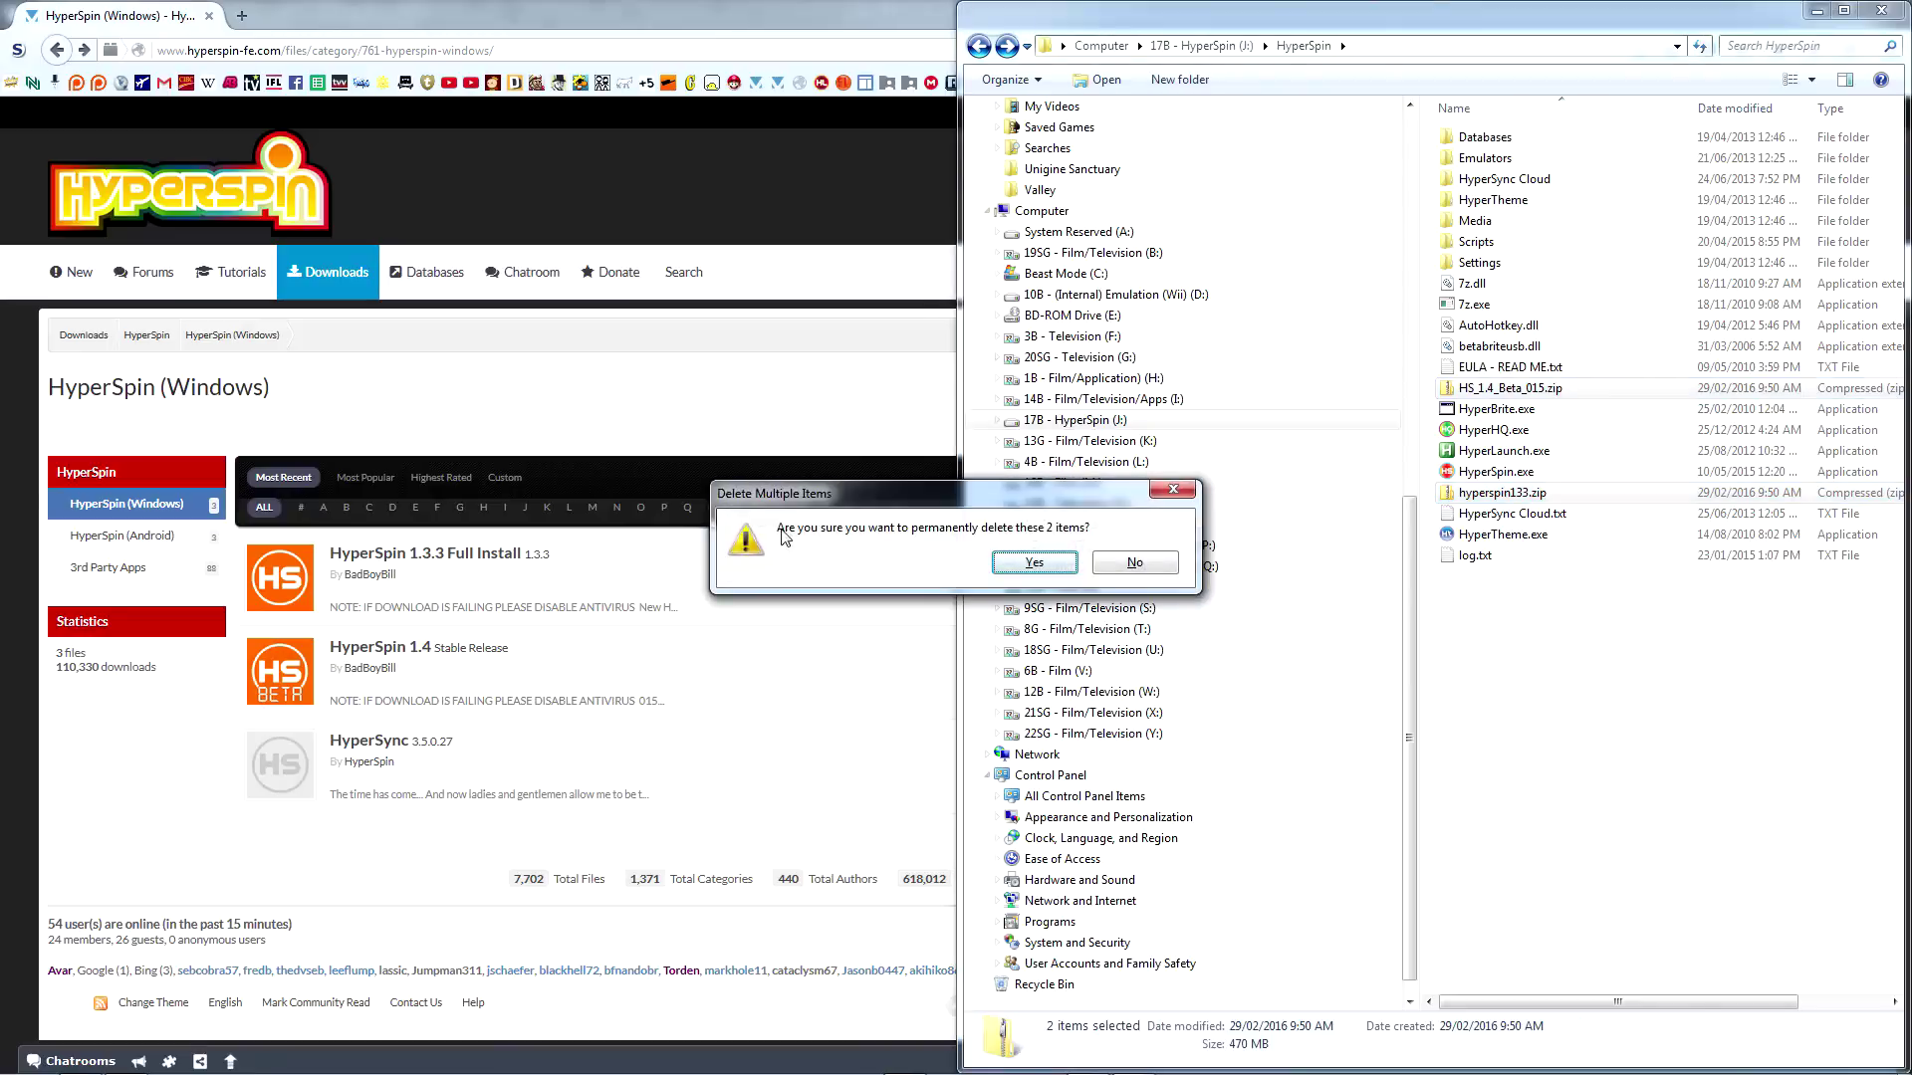
{"action": "left_click", "coordinate": [1035, 564]}
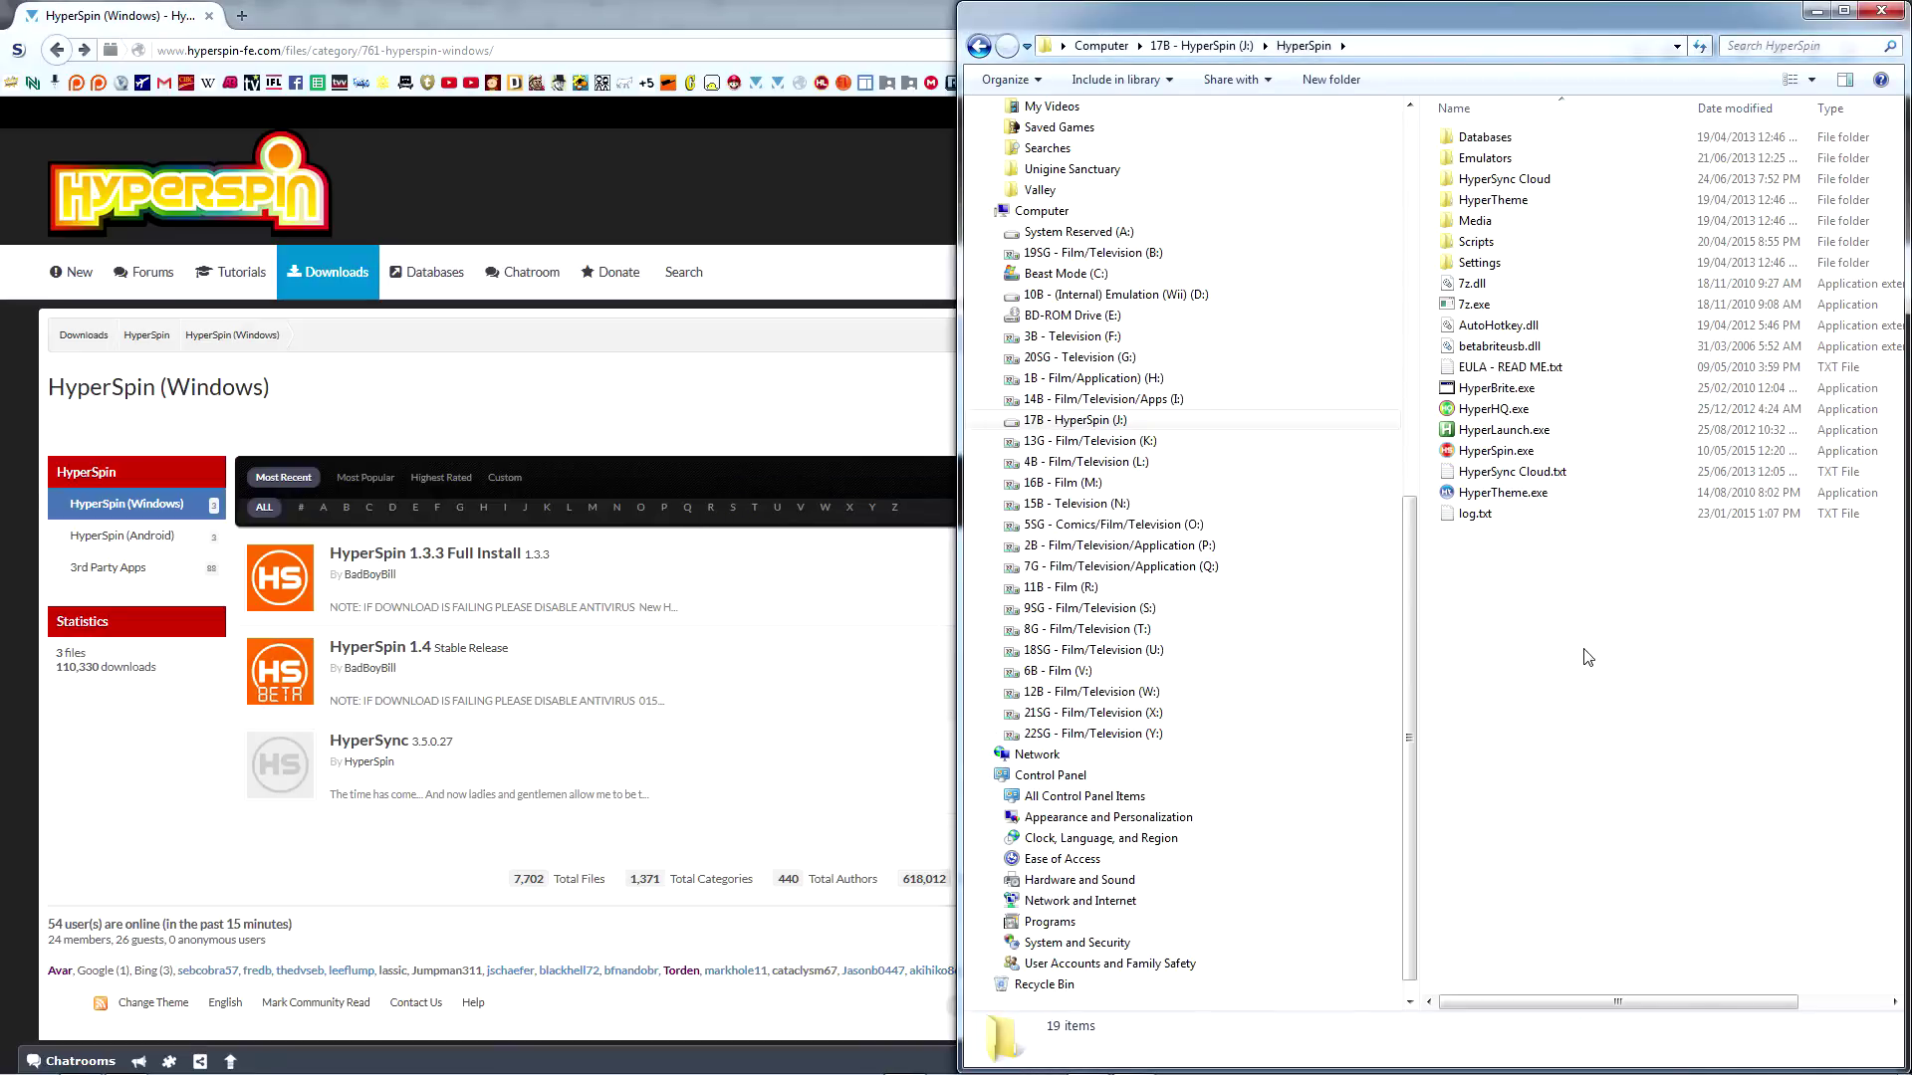
{"action": "key", "text": "BackSpace"}
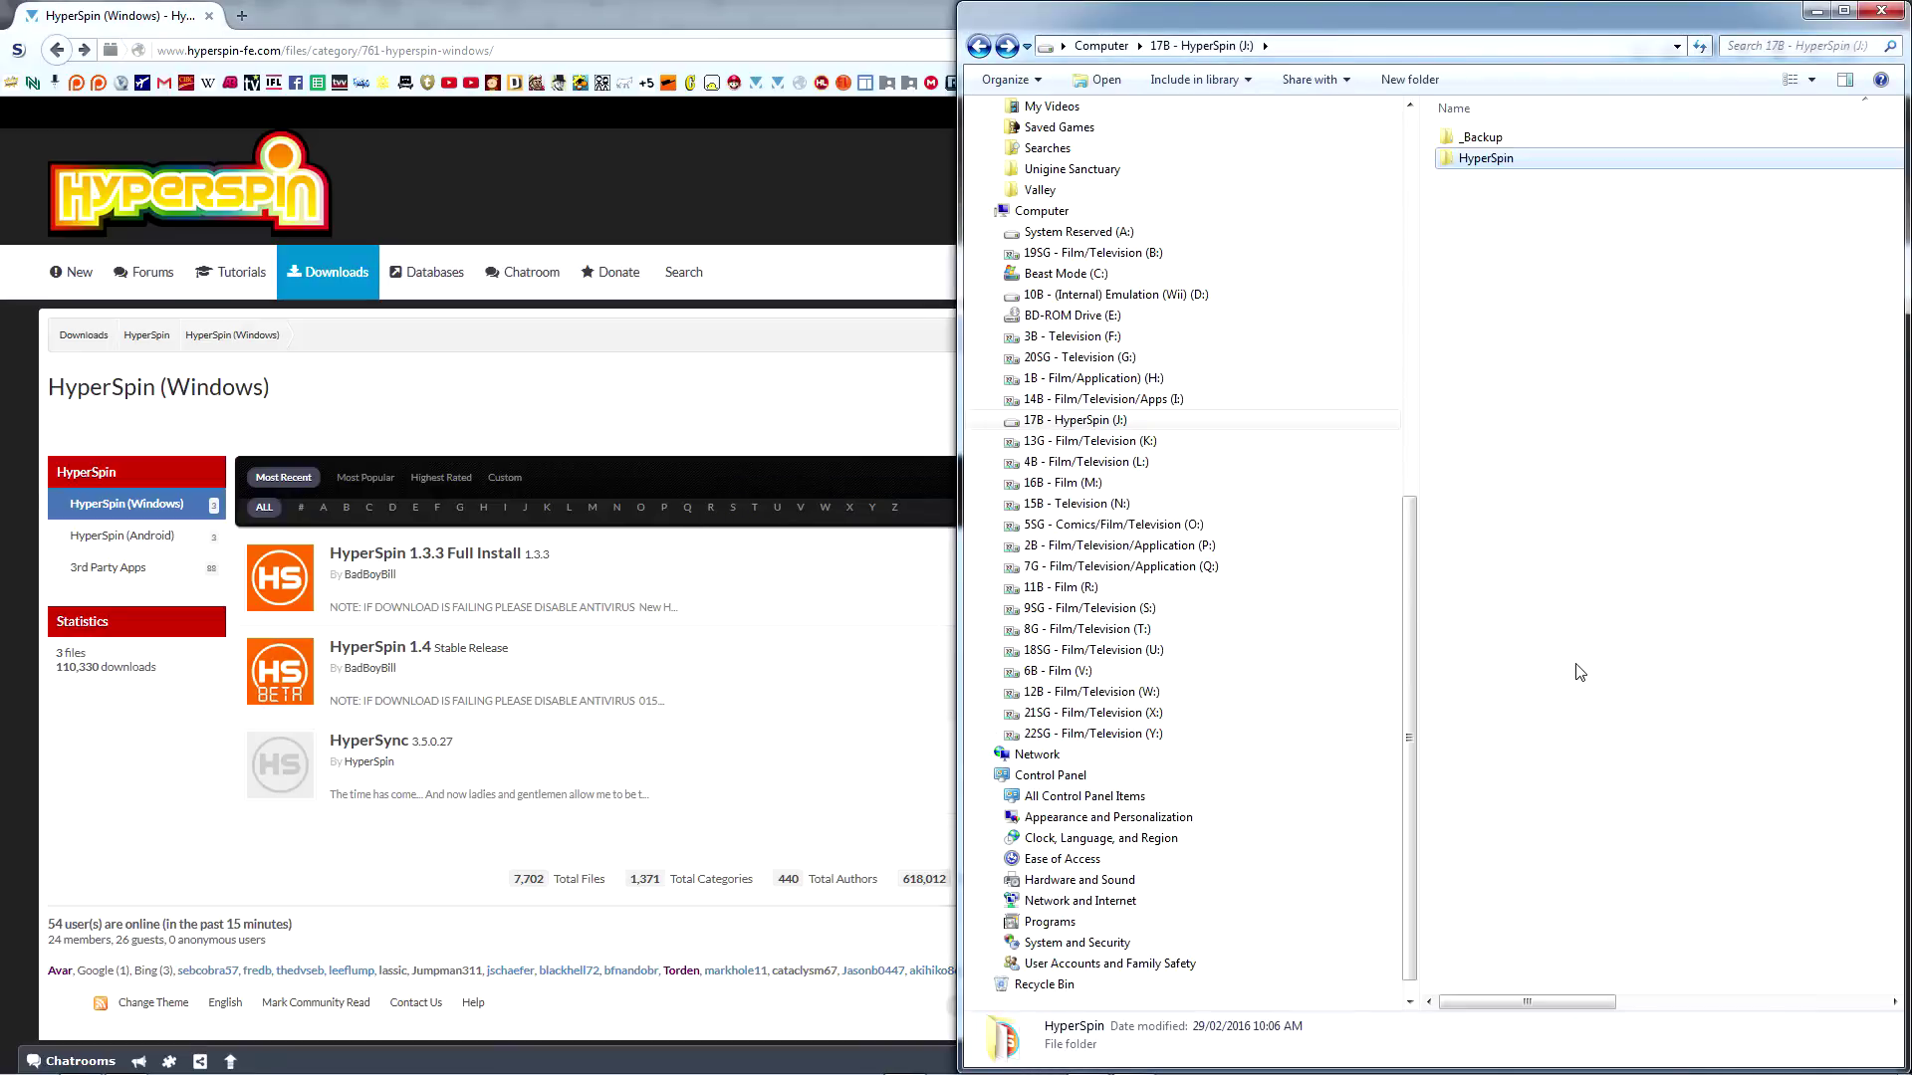
Load rlauncher.com in a new tab and log in to the RocketLauncher forum
{"action": "left_click", "coordinate": [242, 17]}
{"action": "type", "text": "rlauncher.c"}
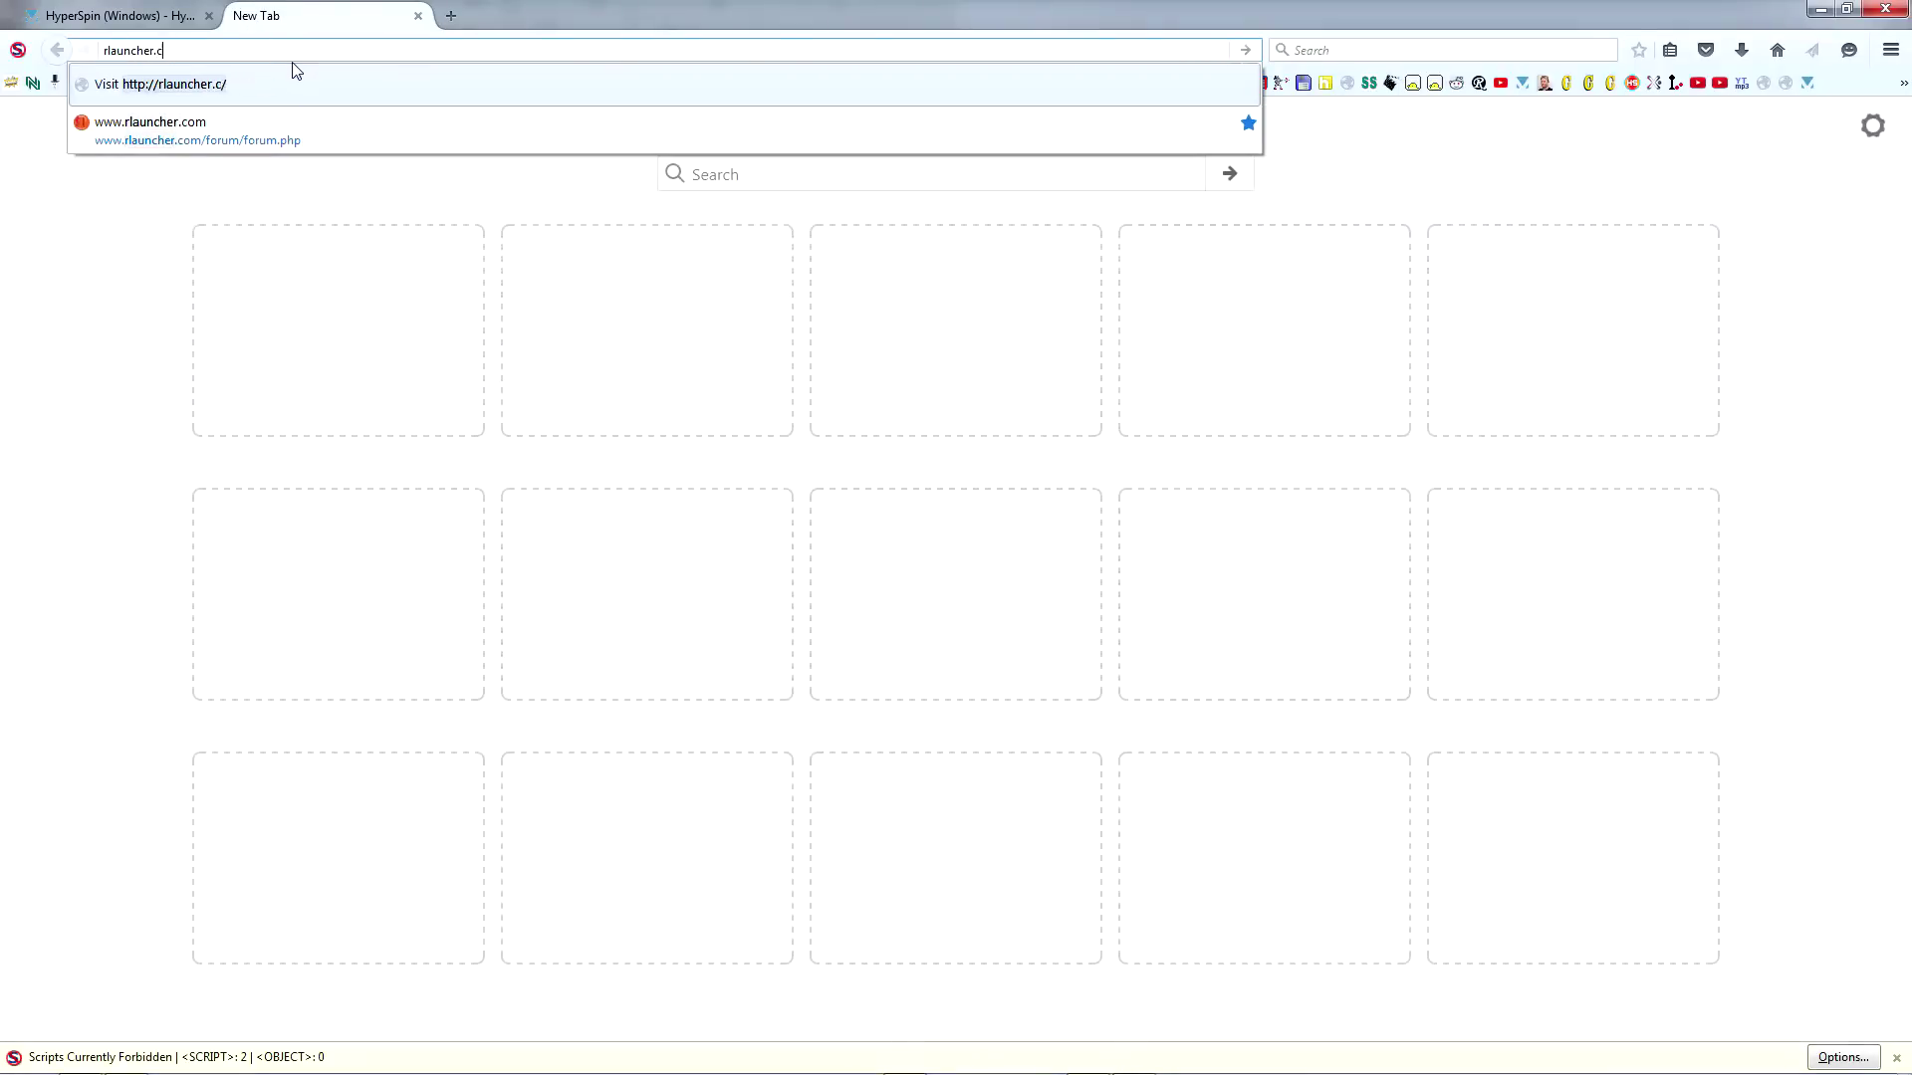
{"action": "type", "text": "om"}
{"action": "key", "text": "Return"}
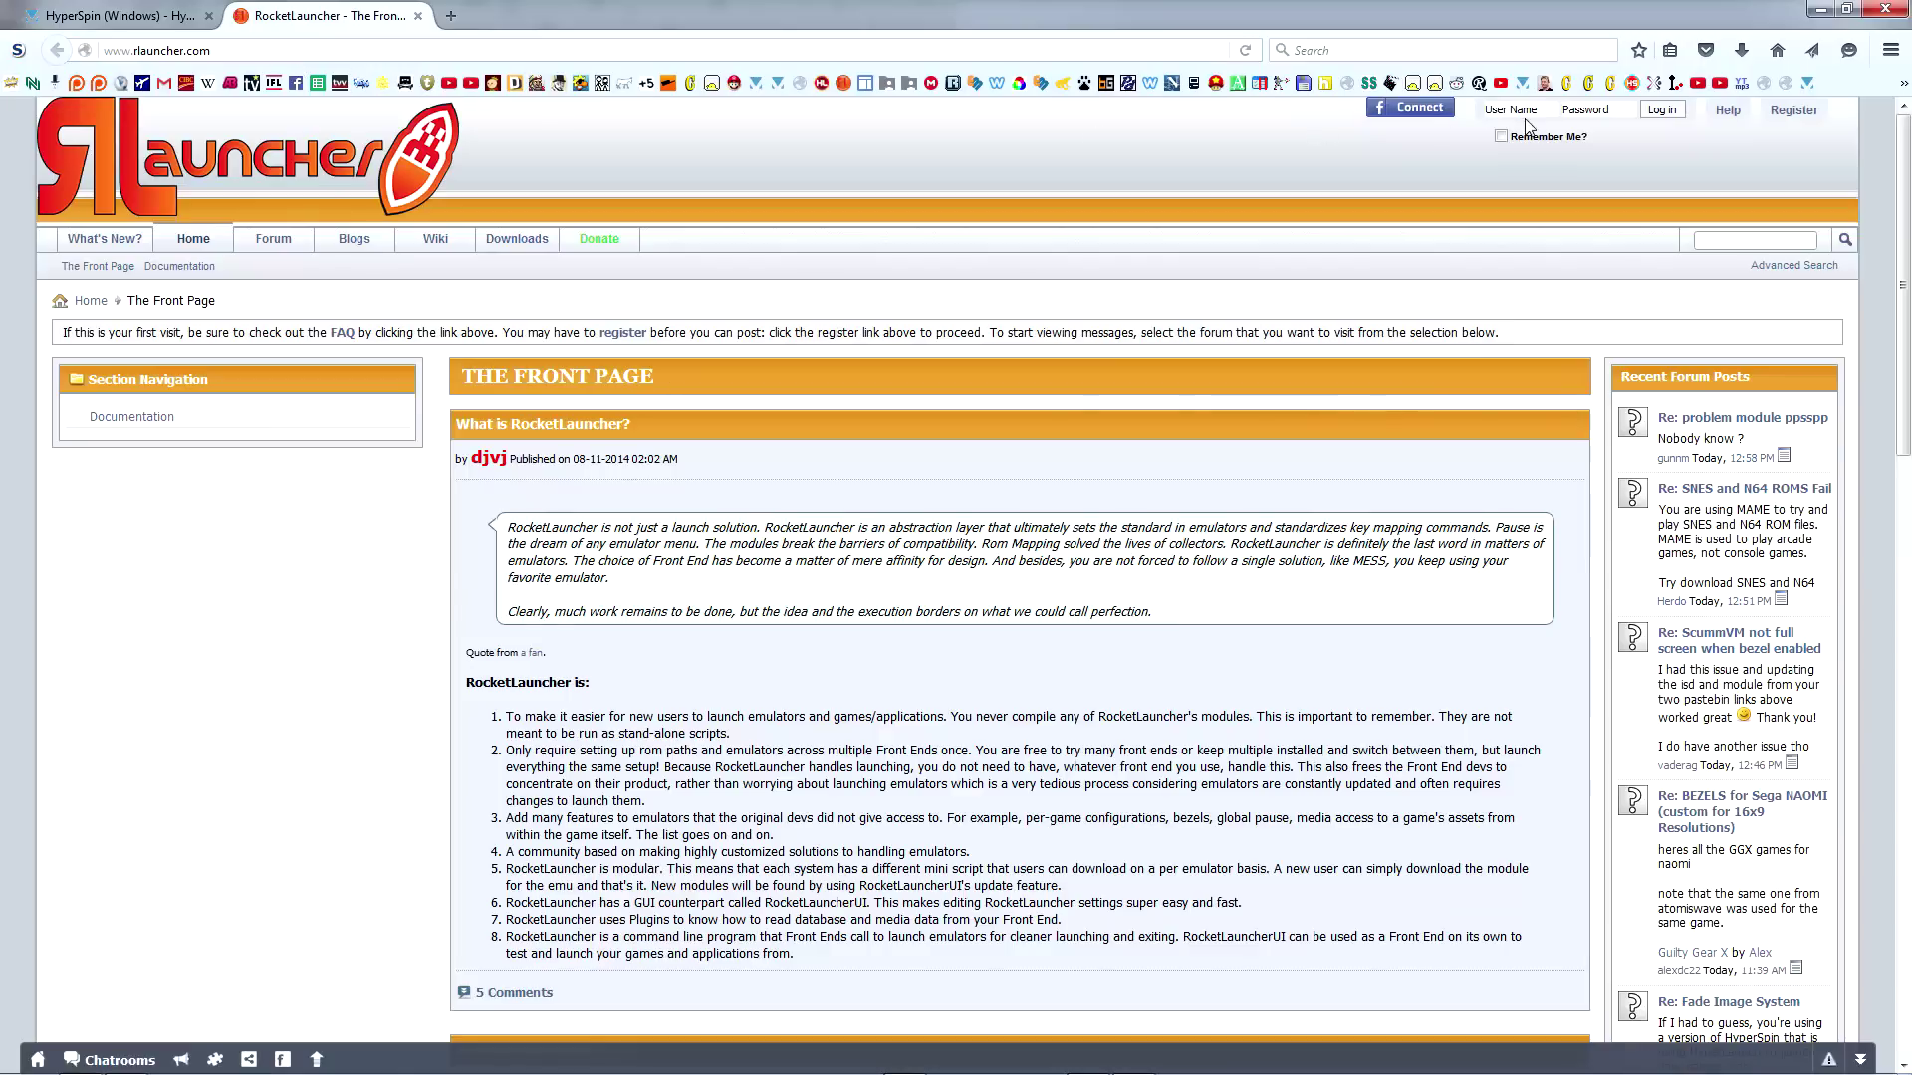
{"action": "left_click", "coordinate": [1790, 115]}
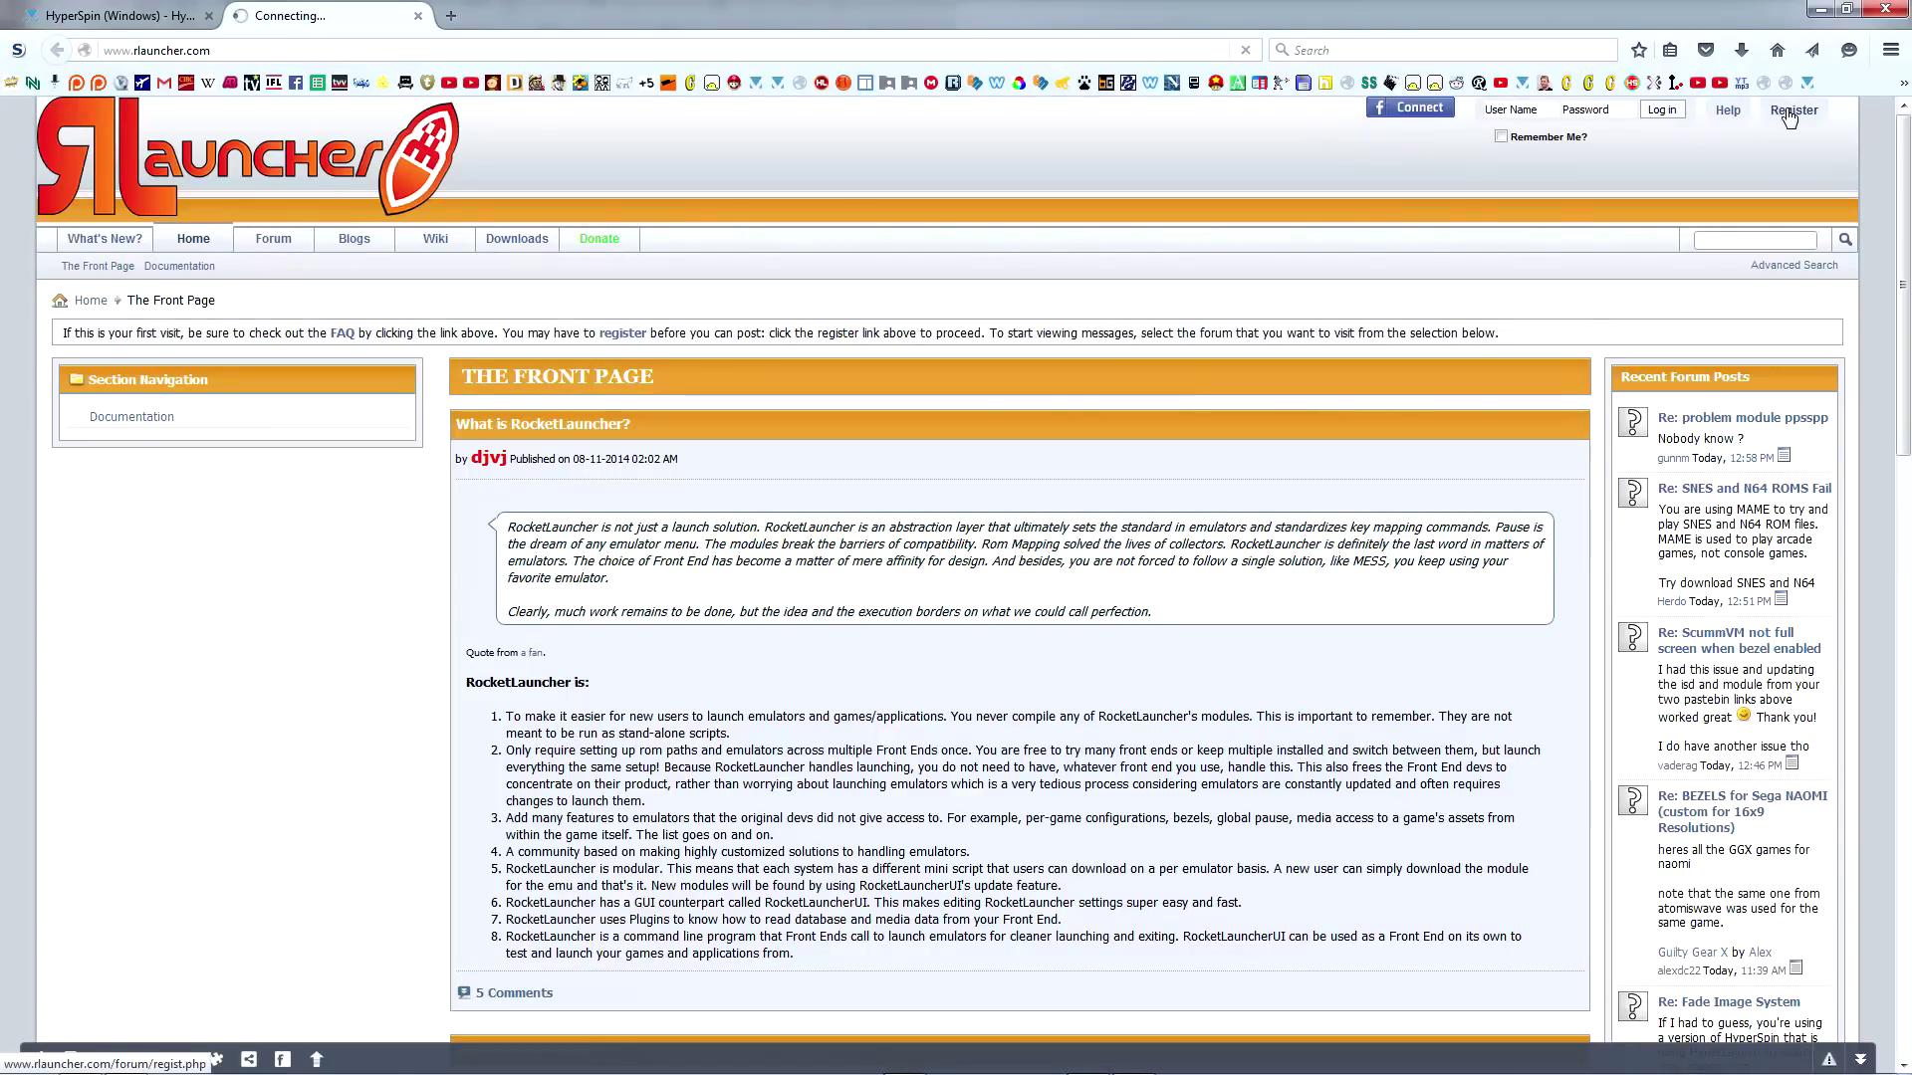
{"action": "scroll", "coordinate": [603, 600], "scroll_direction": "down", "scroll_amount": 5}
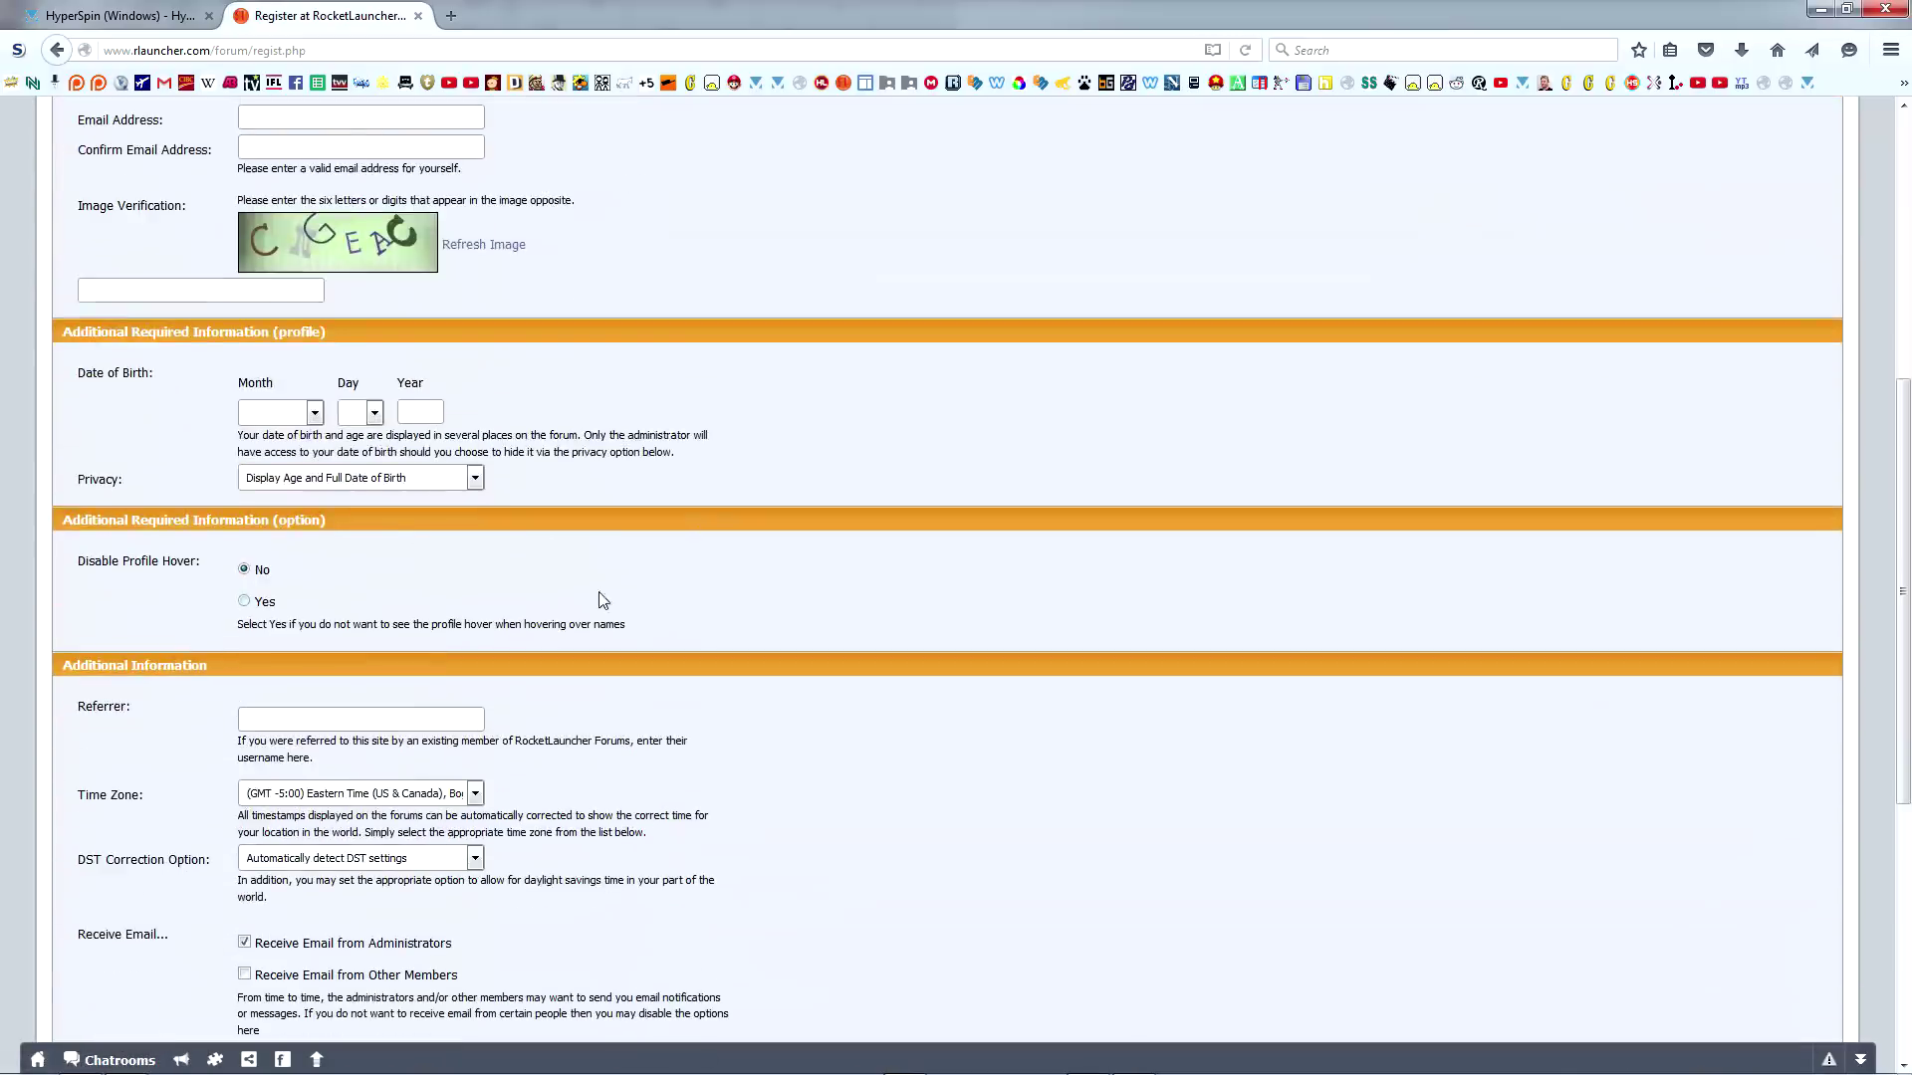
{"action": "scroll", "coordinate": [602, 600], "scroll_direction": "down", "scroll_amount": 4}
{"action": "scroll", "coordinate": [1421, 649], "scroll_direction": "up", "scroll_amount": 10}
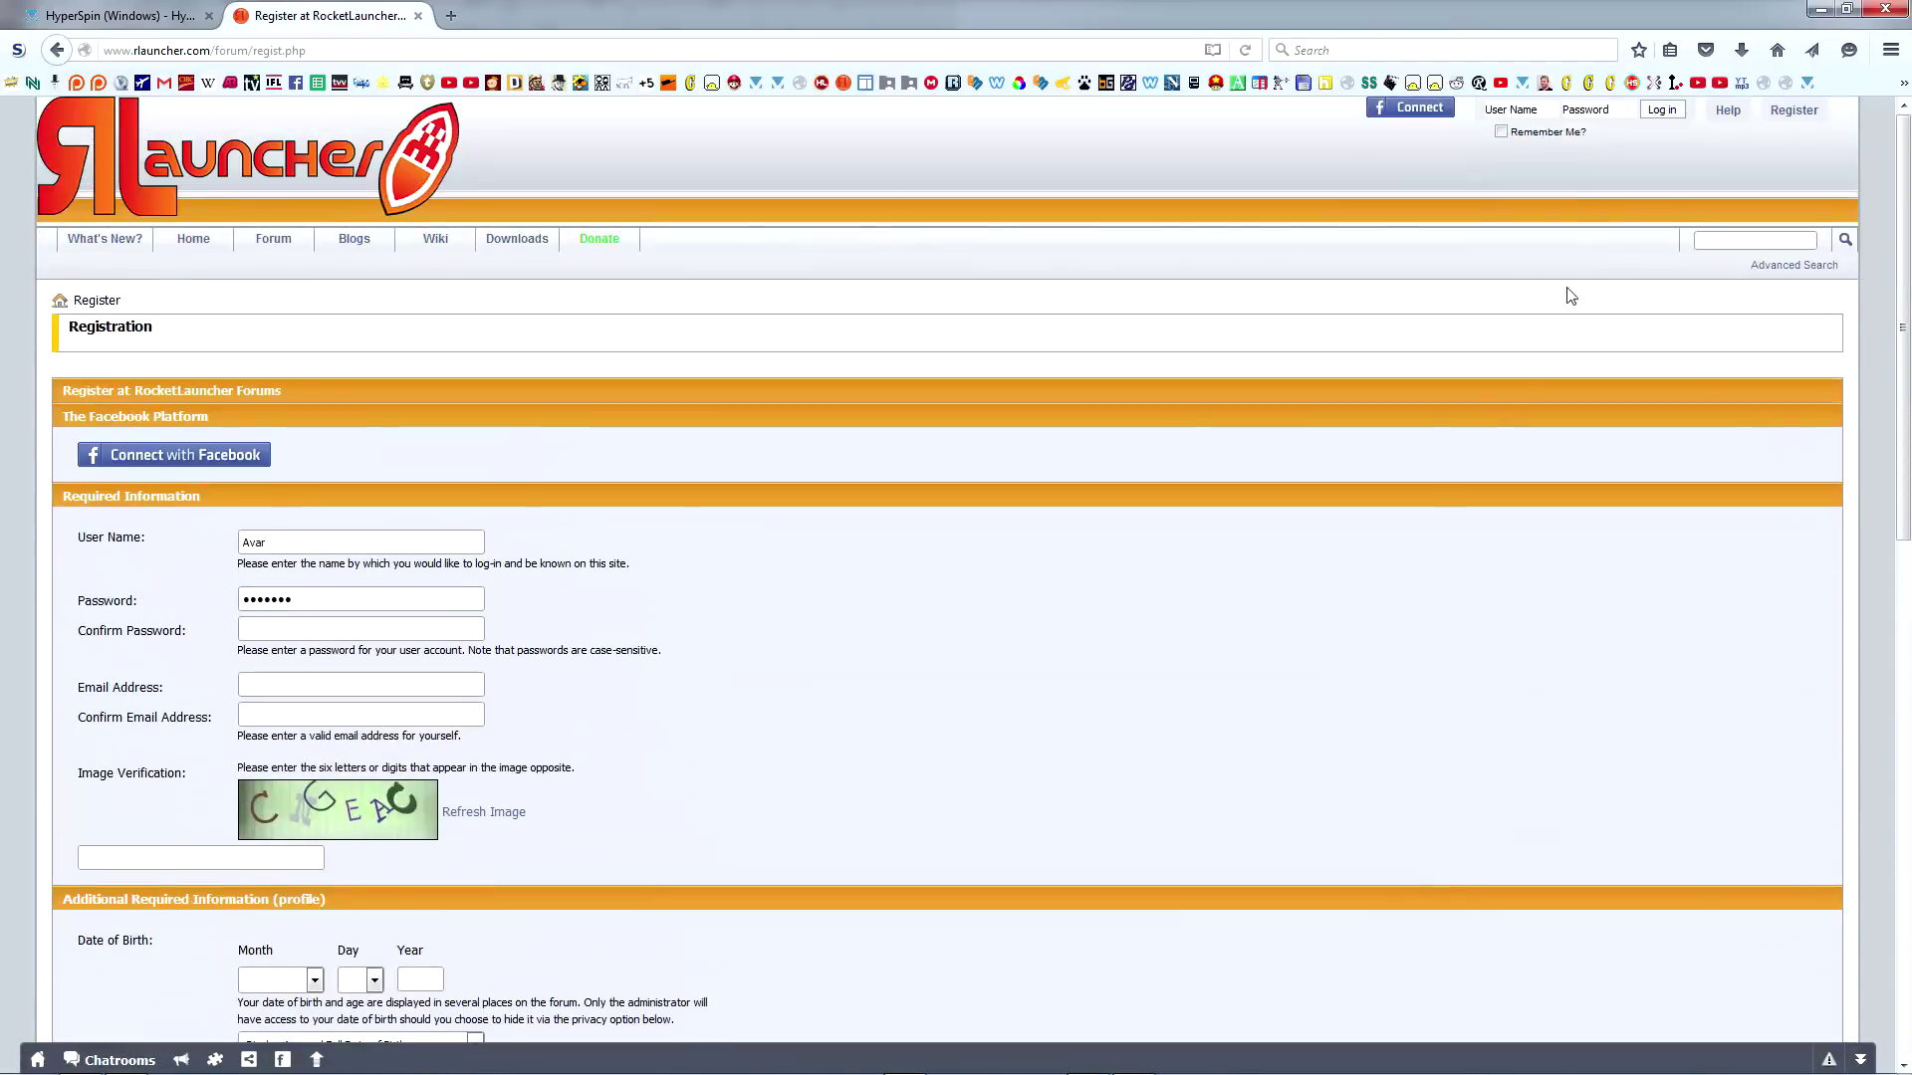
{"action": "left_click", "coordinate": [1536, 110]}
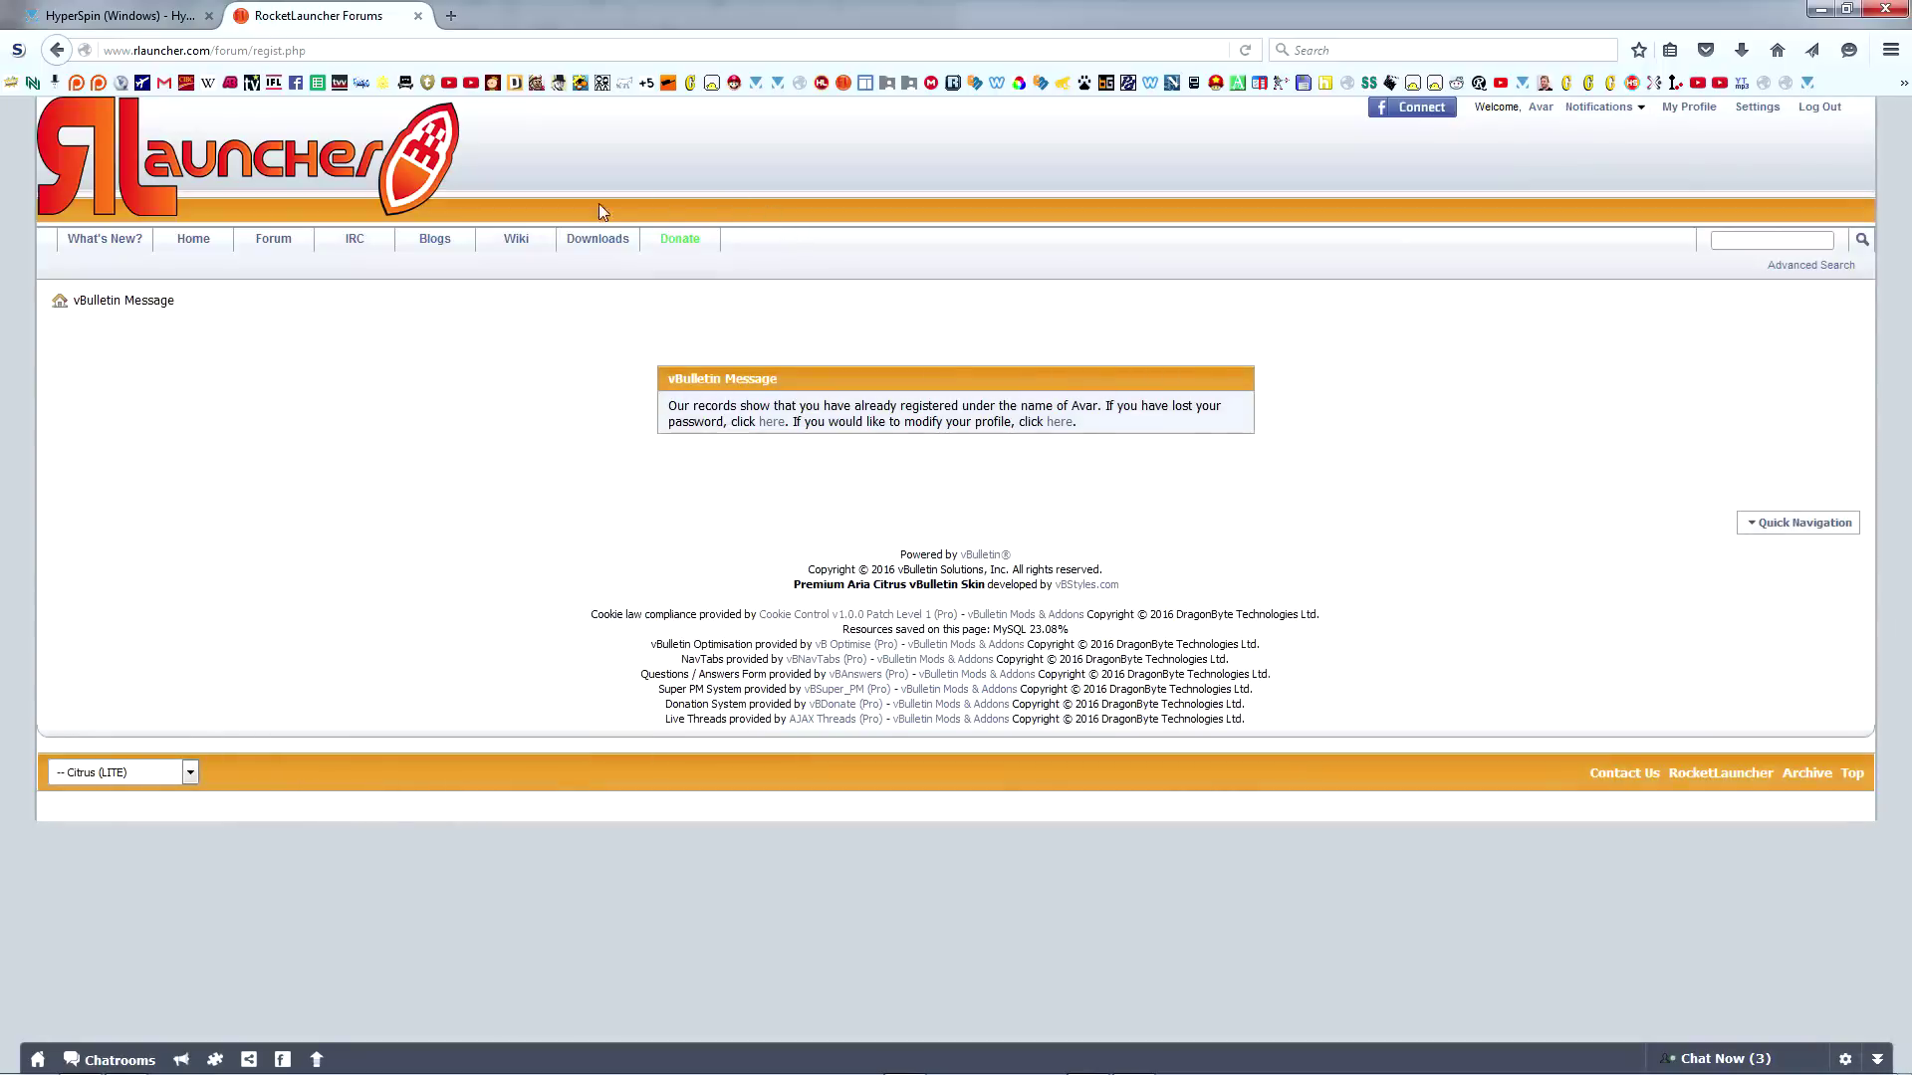
Open the v1.0.1.5 (Full Install) download, copy the archive password, and open its MEGA mirror
{"action": "left_click", "coordinate": [588, 253]}
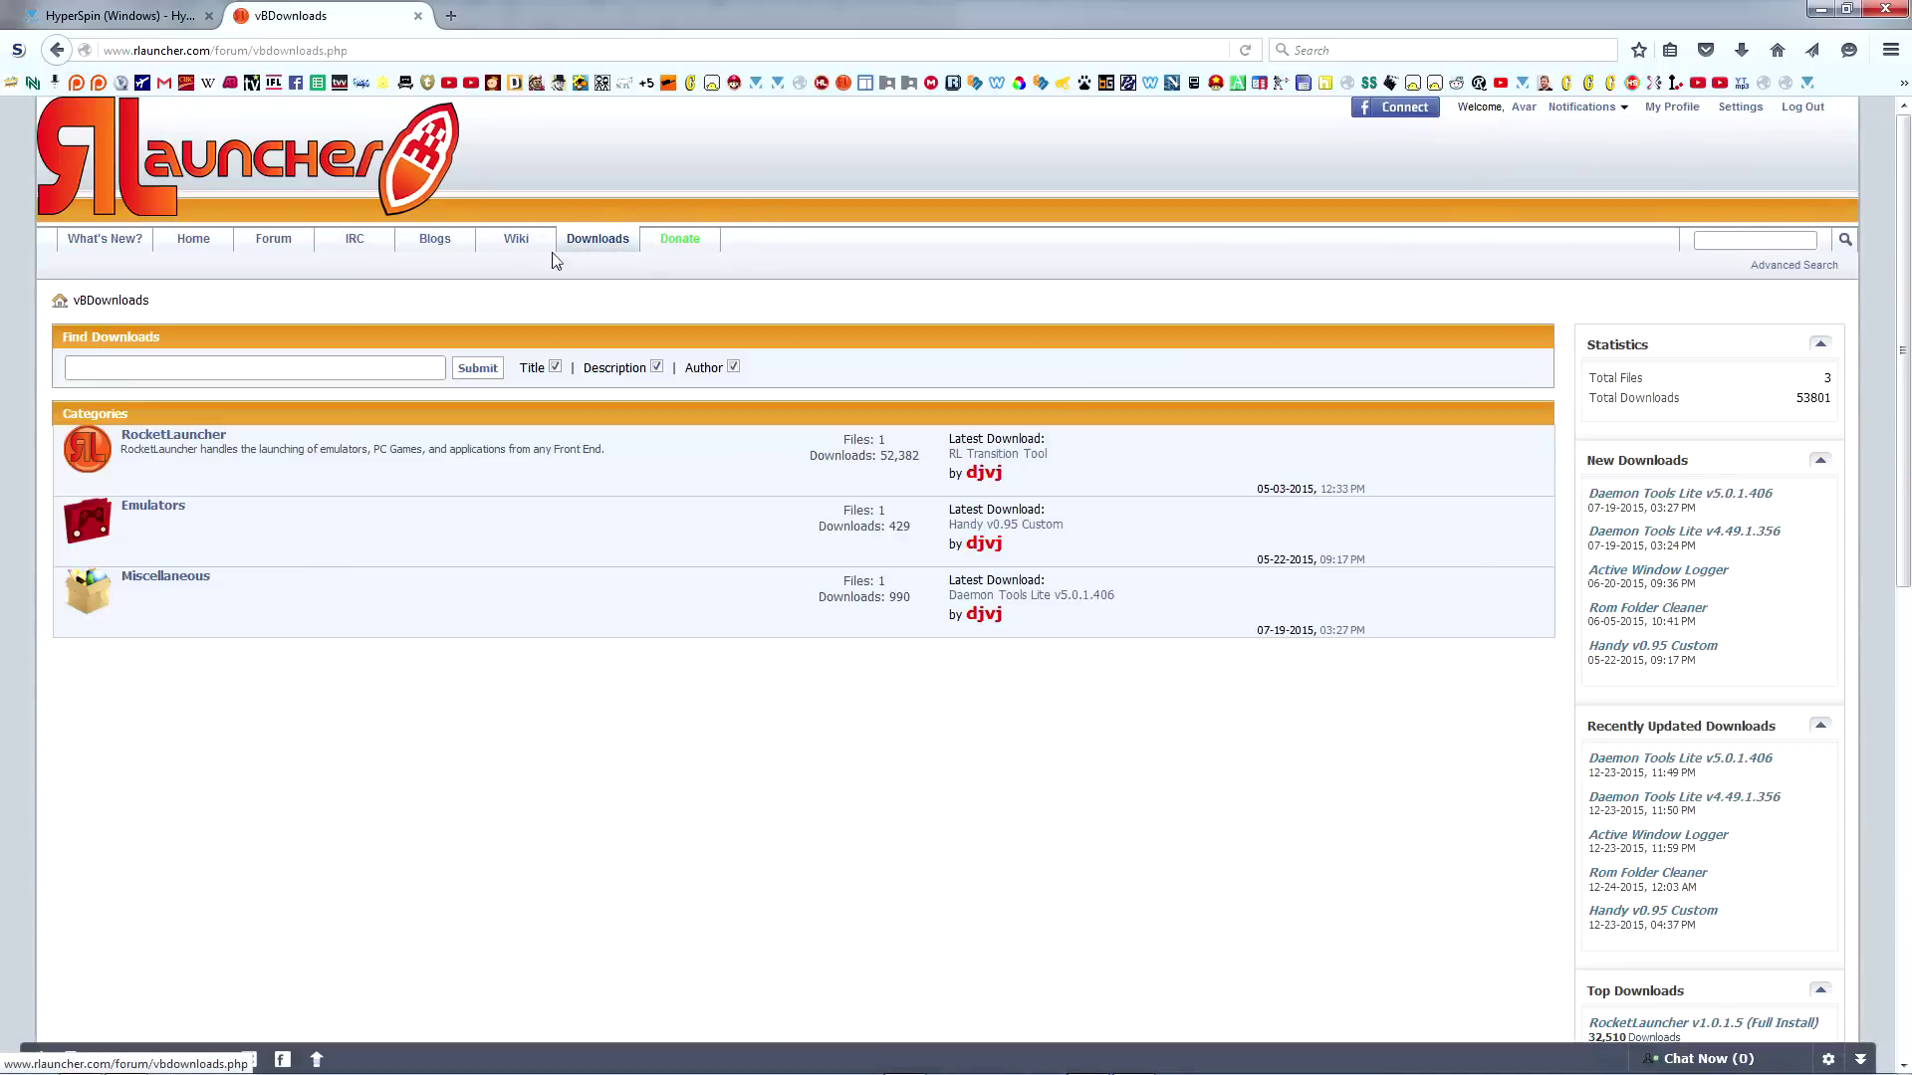
{"action": "left_click", "coordinate": [162, 440]}
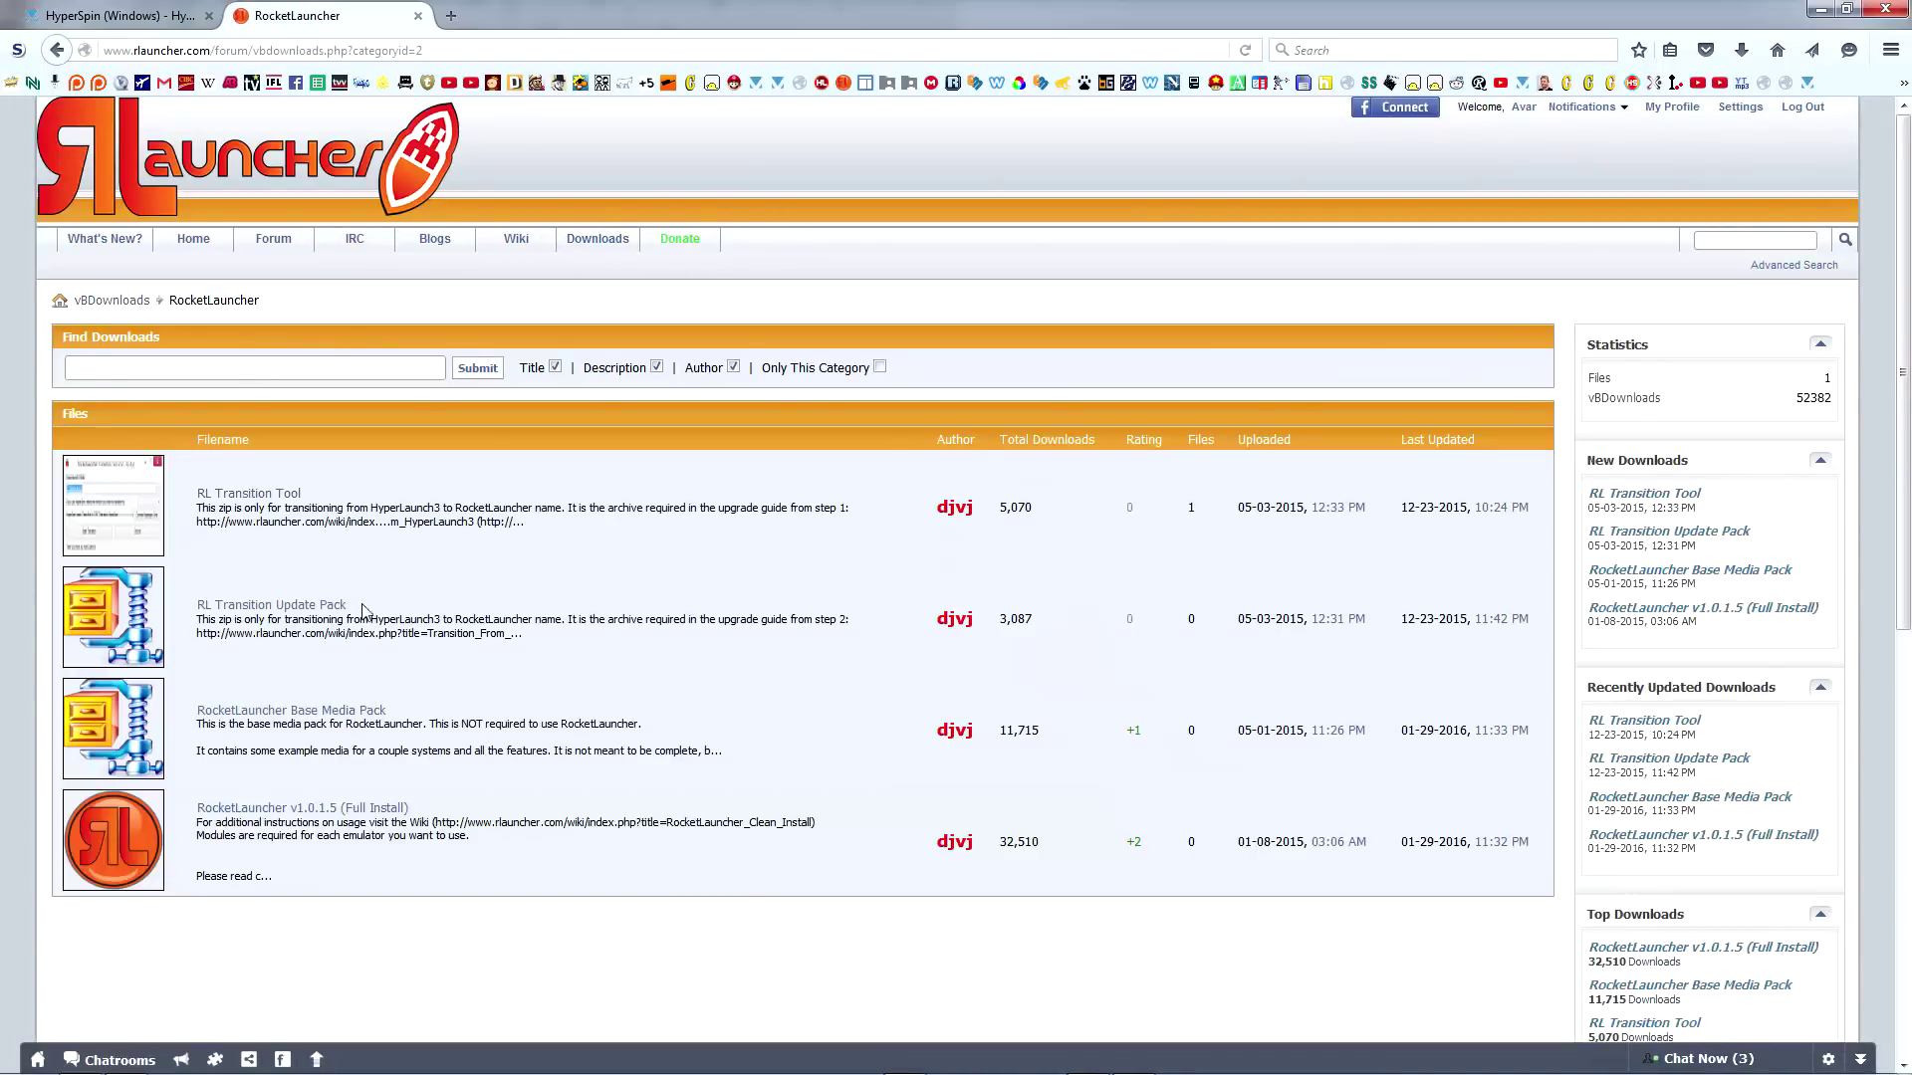
{"action": "middle_click", "coordinate": [325, 817]}
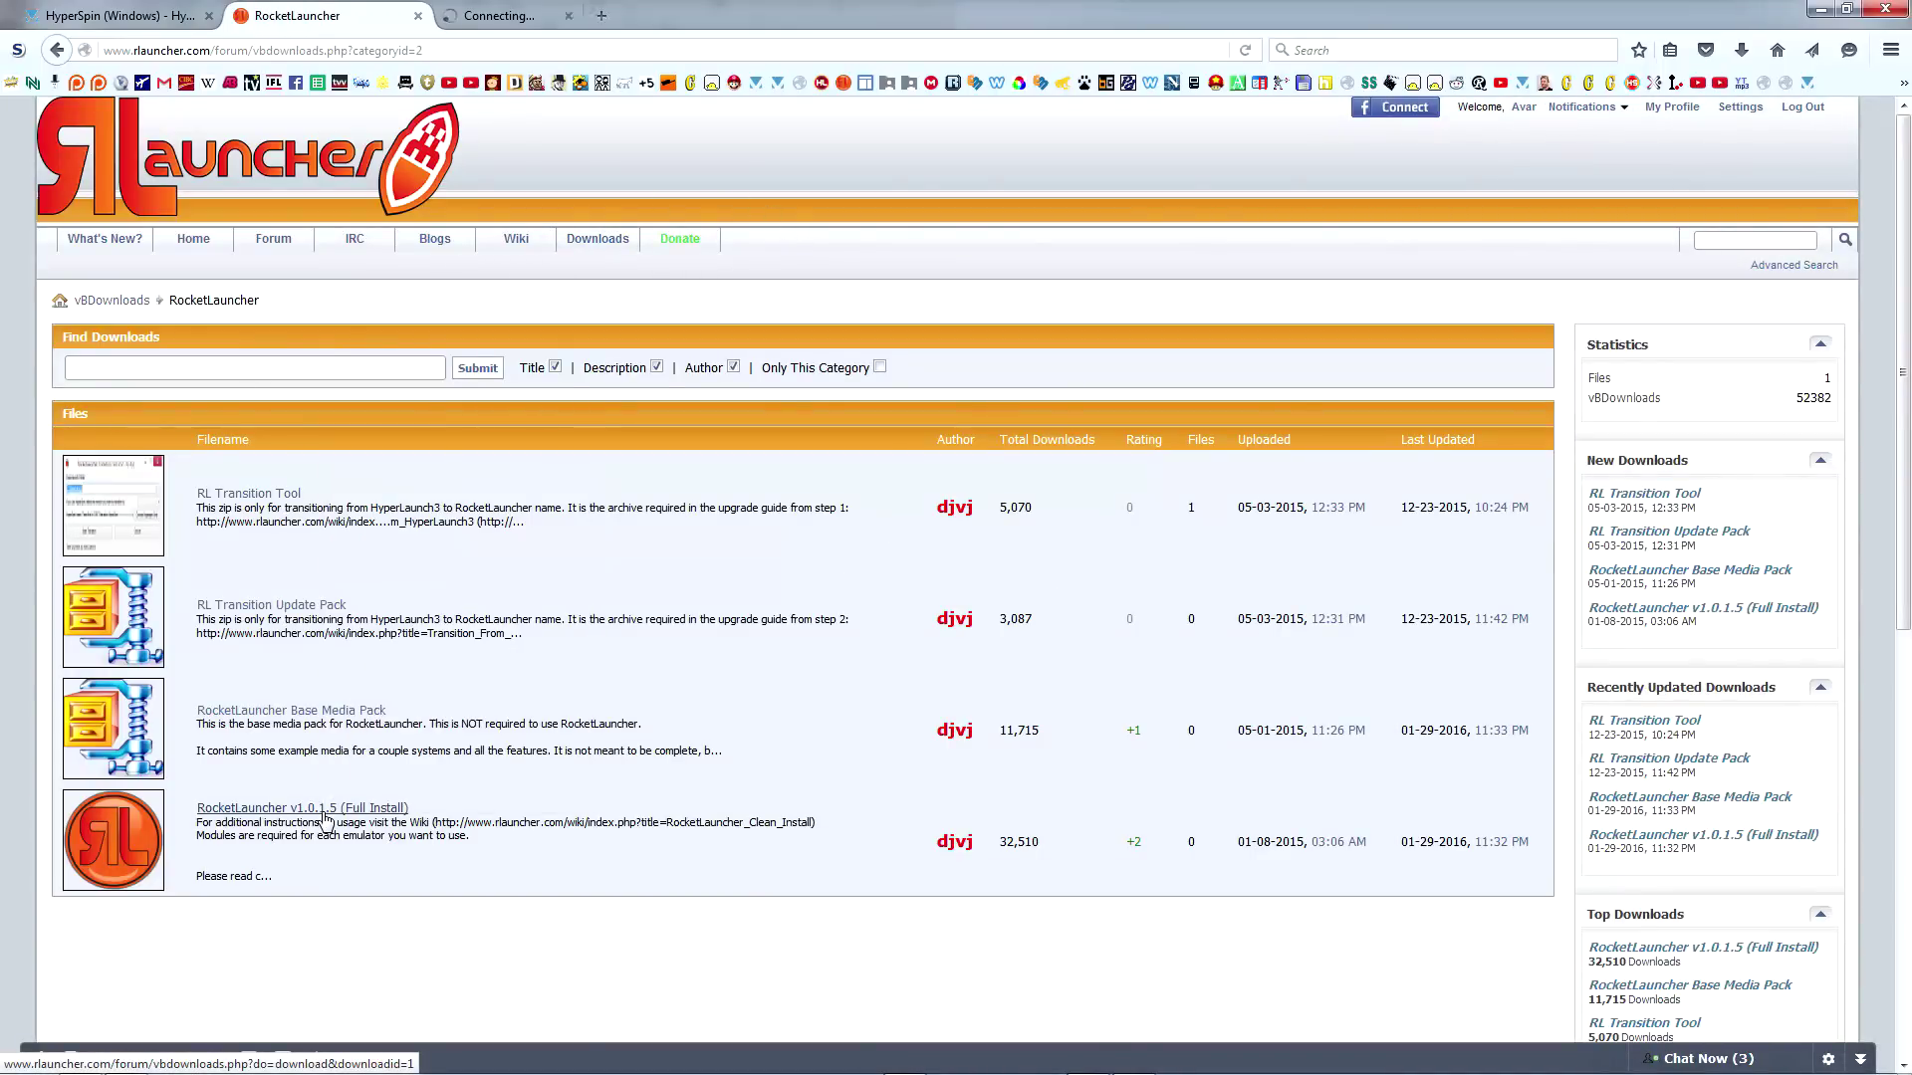
{"action": "left_click", "coordinate": [543, 16]}
{"action": "scroll", "coordinate": [629, 530], "scroll_direction": "down", "scroll_amount": 10}
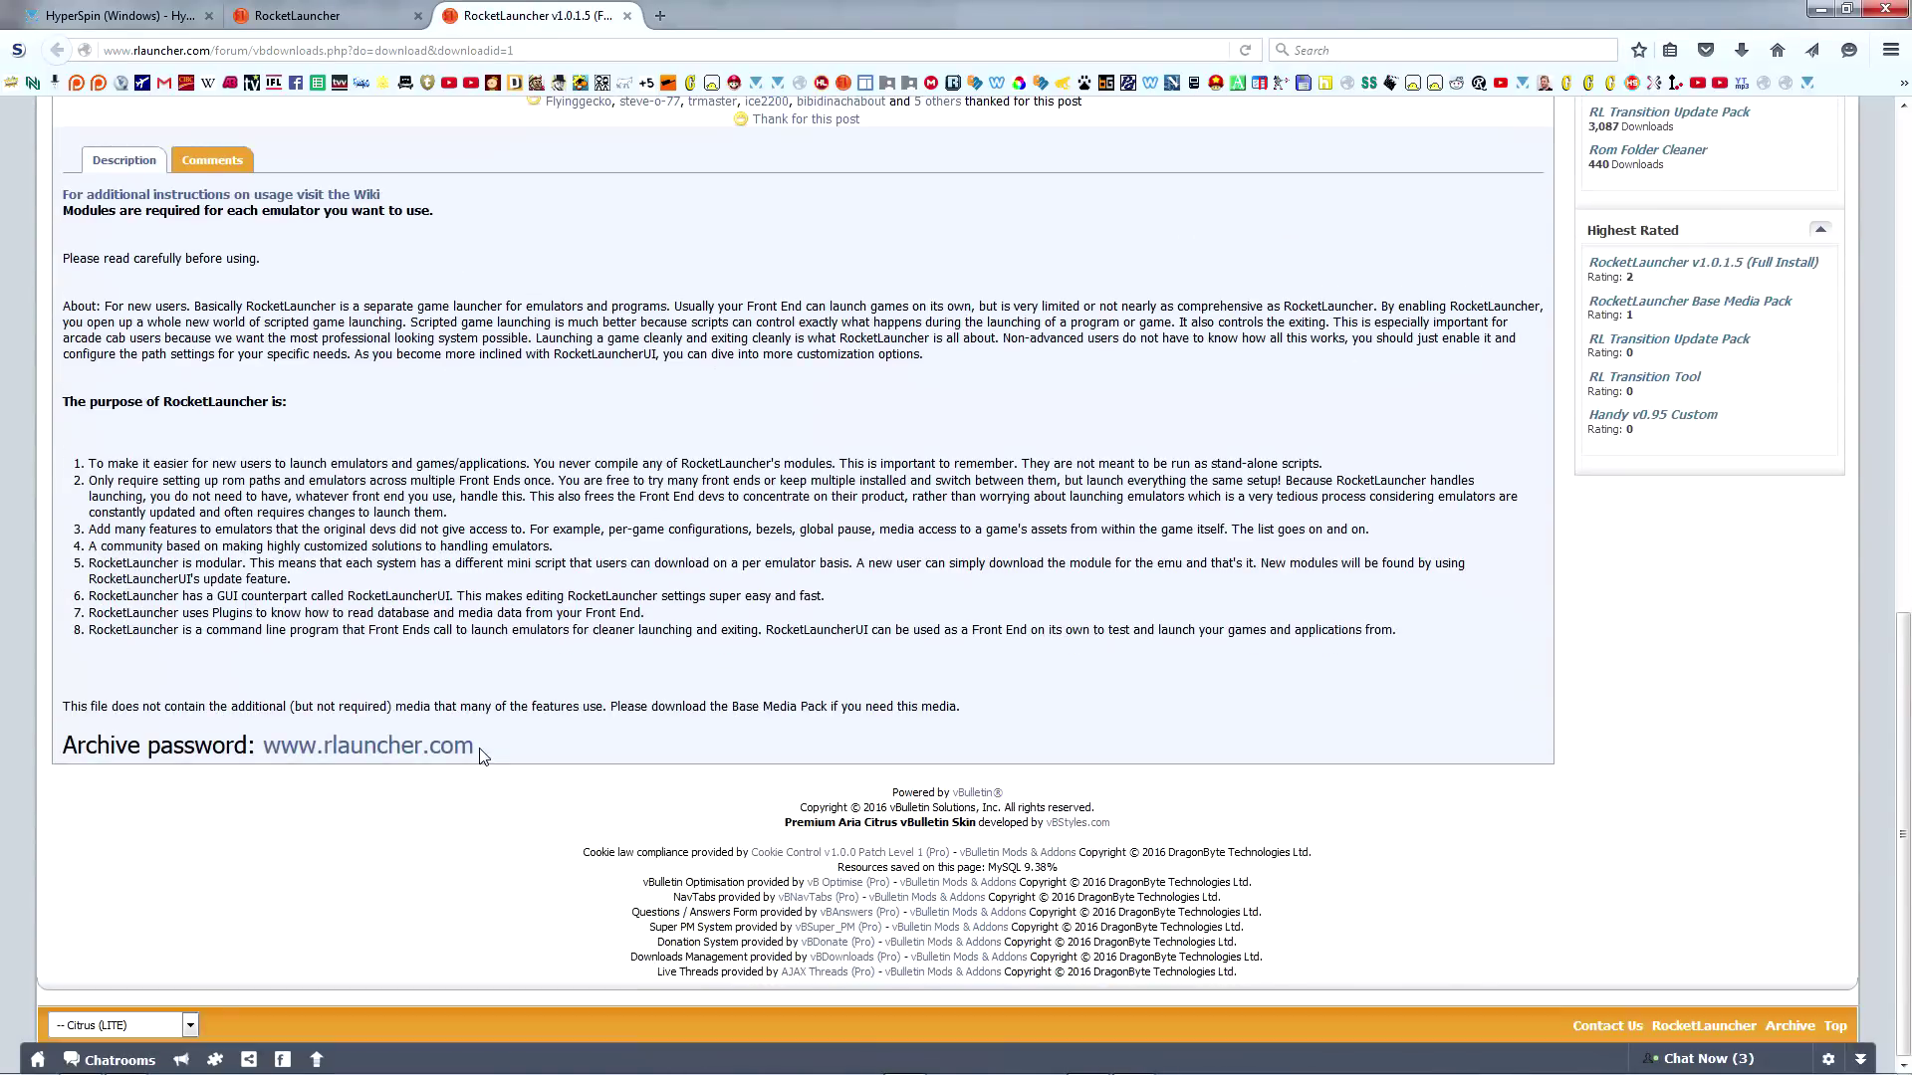
{"action": "left_click_drag", "start_coordinate": [479, 754], "coordinate": [275, 765]}
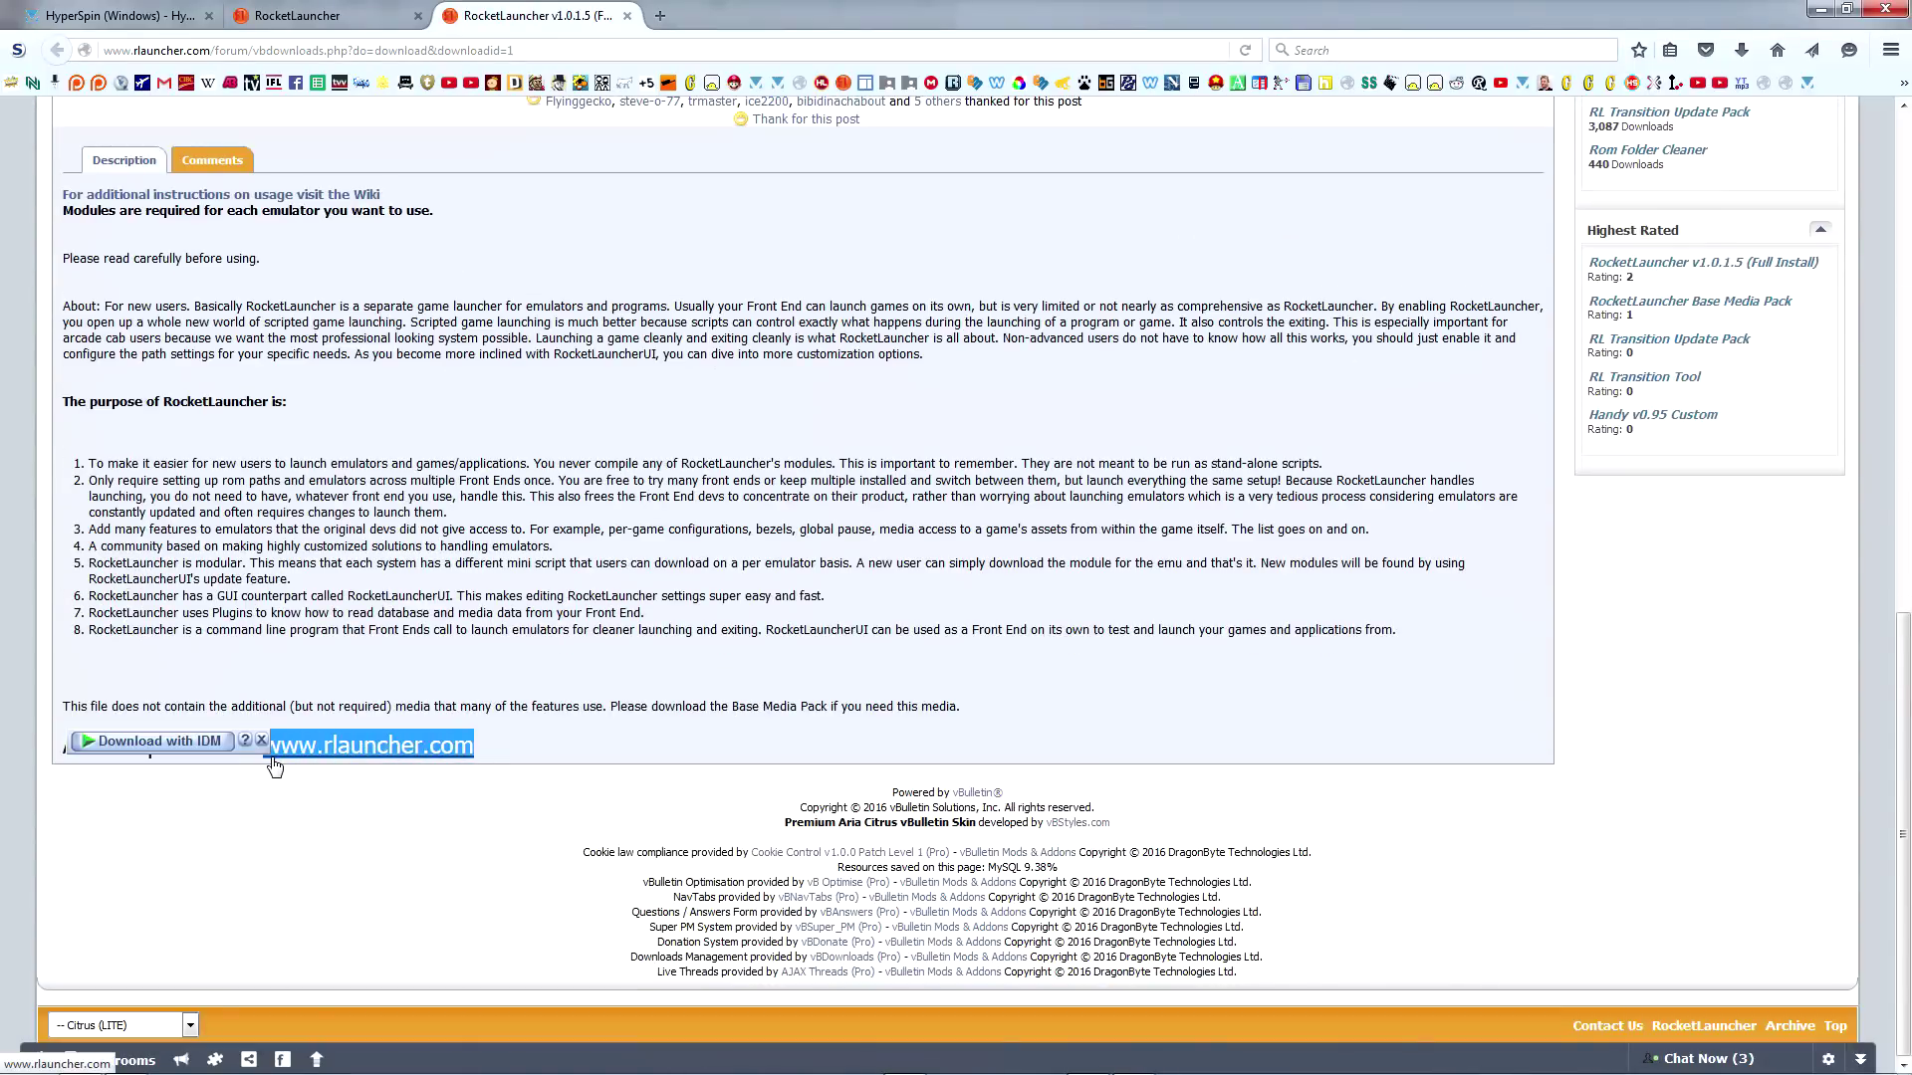
{"action": "scroll", "coordinate": [275, 765], "scroll_direction": "up", "scroll_amount": 10}
{"action": "left_click", "coordinate": [491, 362]}
Download RocketLauncher.zip, paste it onto J:, and extract it to RocketLauncher\ using the archive password
{"action": "left_click", "coordinate": [1088, 666]}
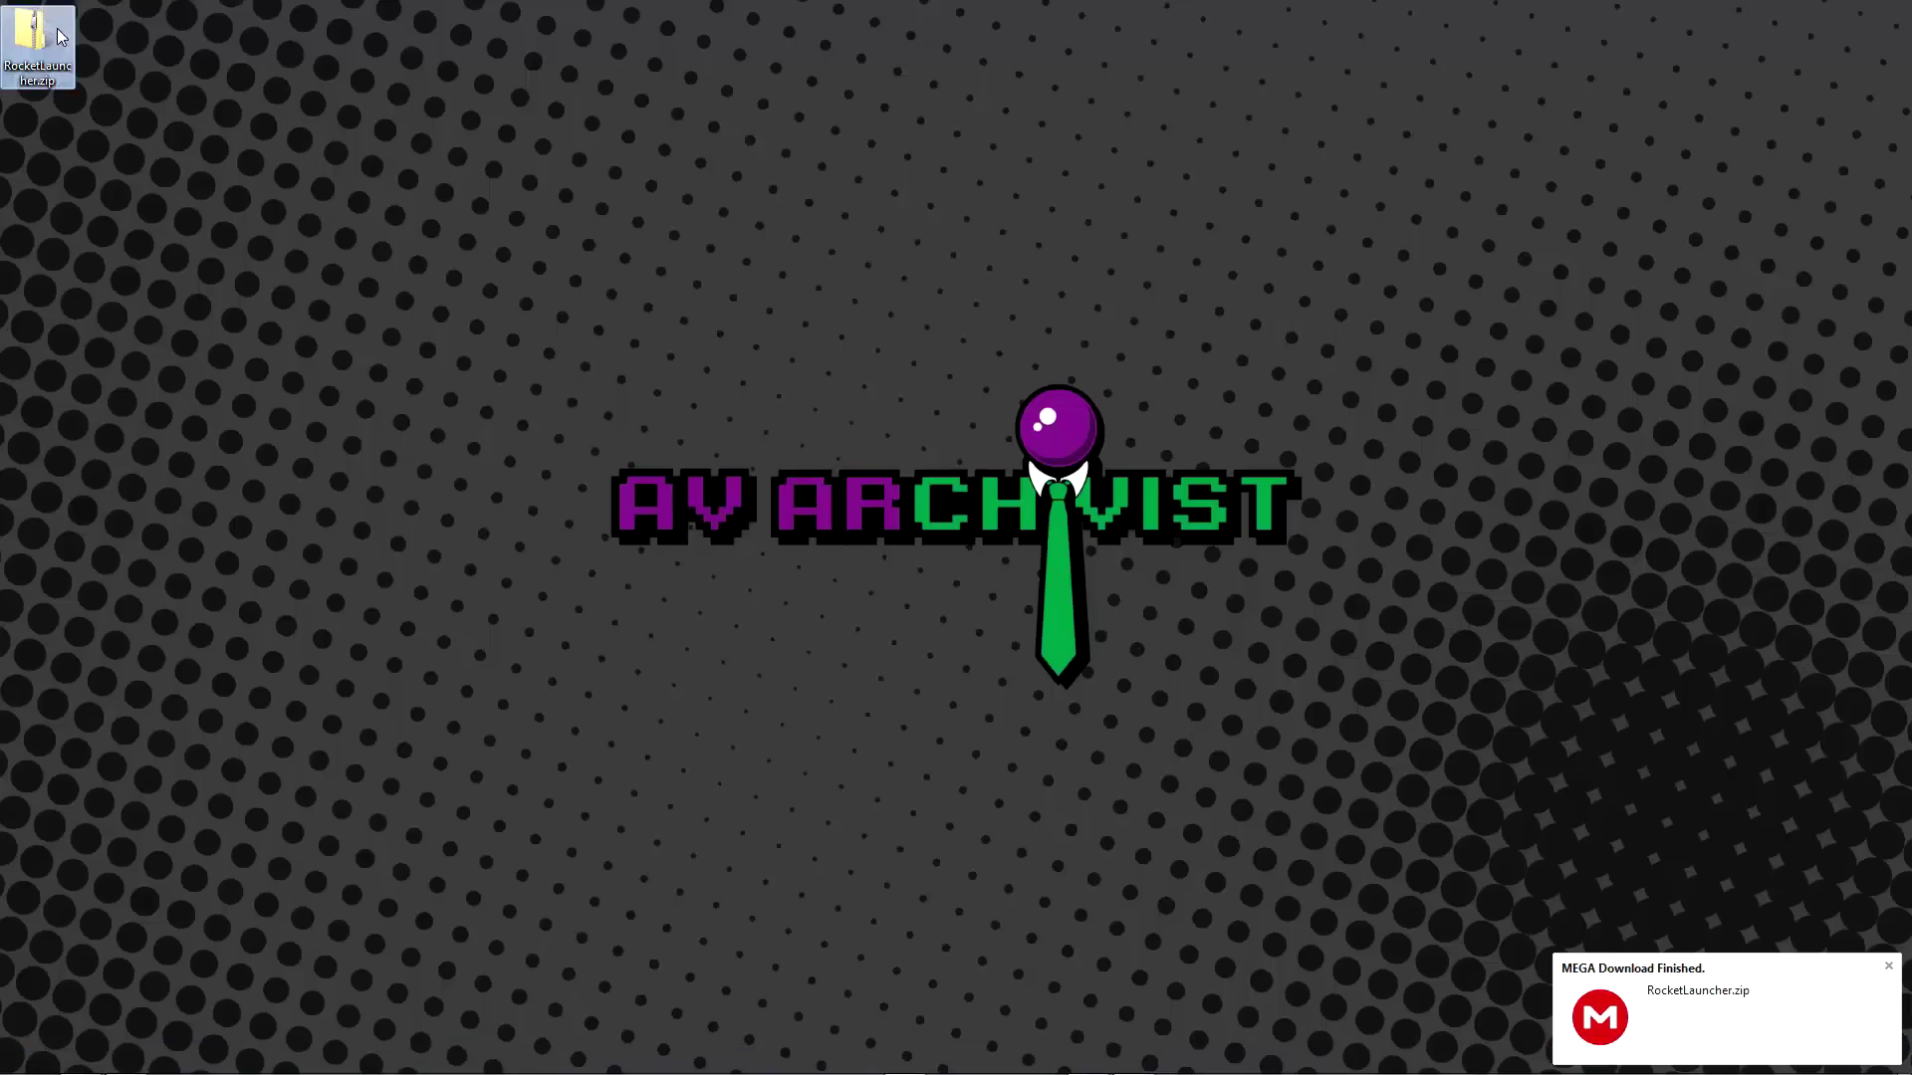
{"action": "key", "text": "alt+Tab"}
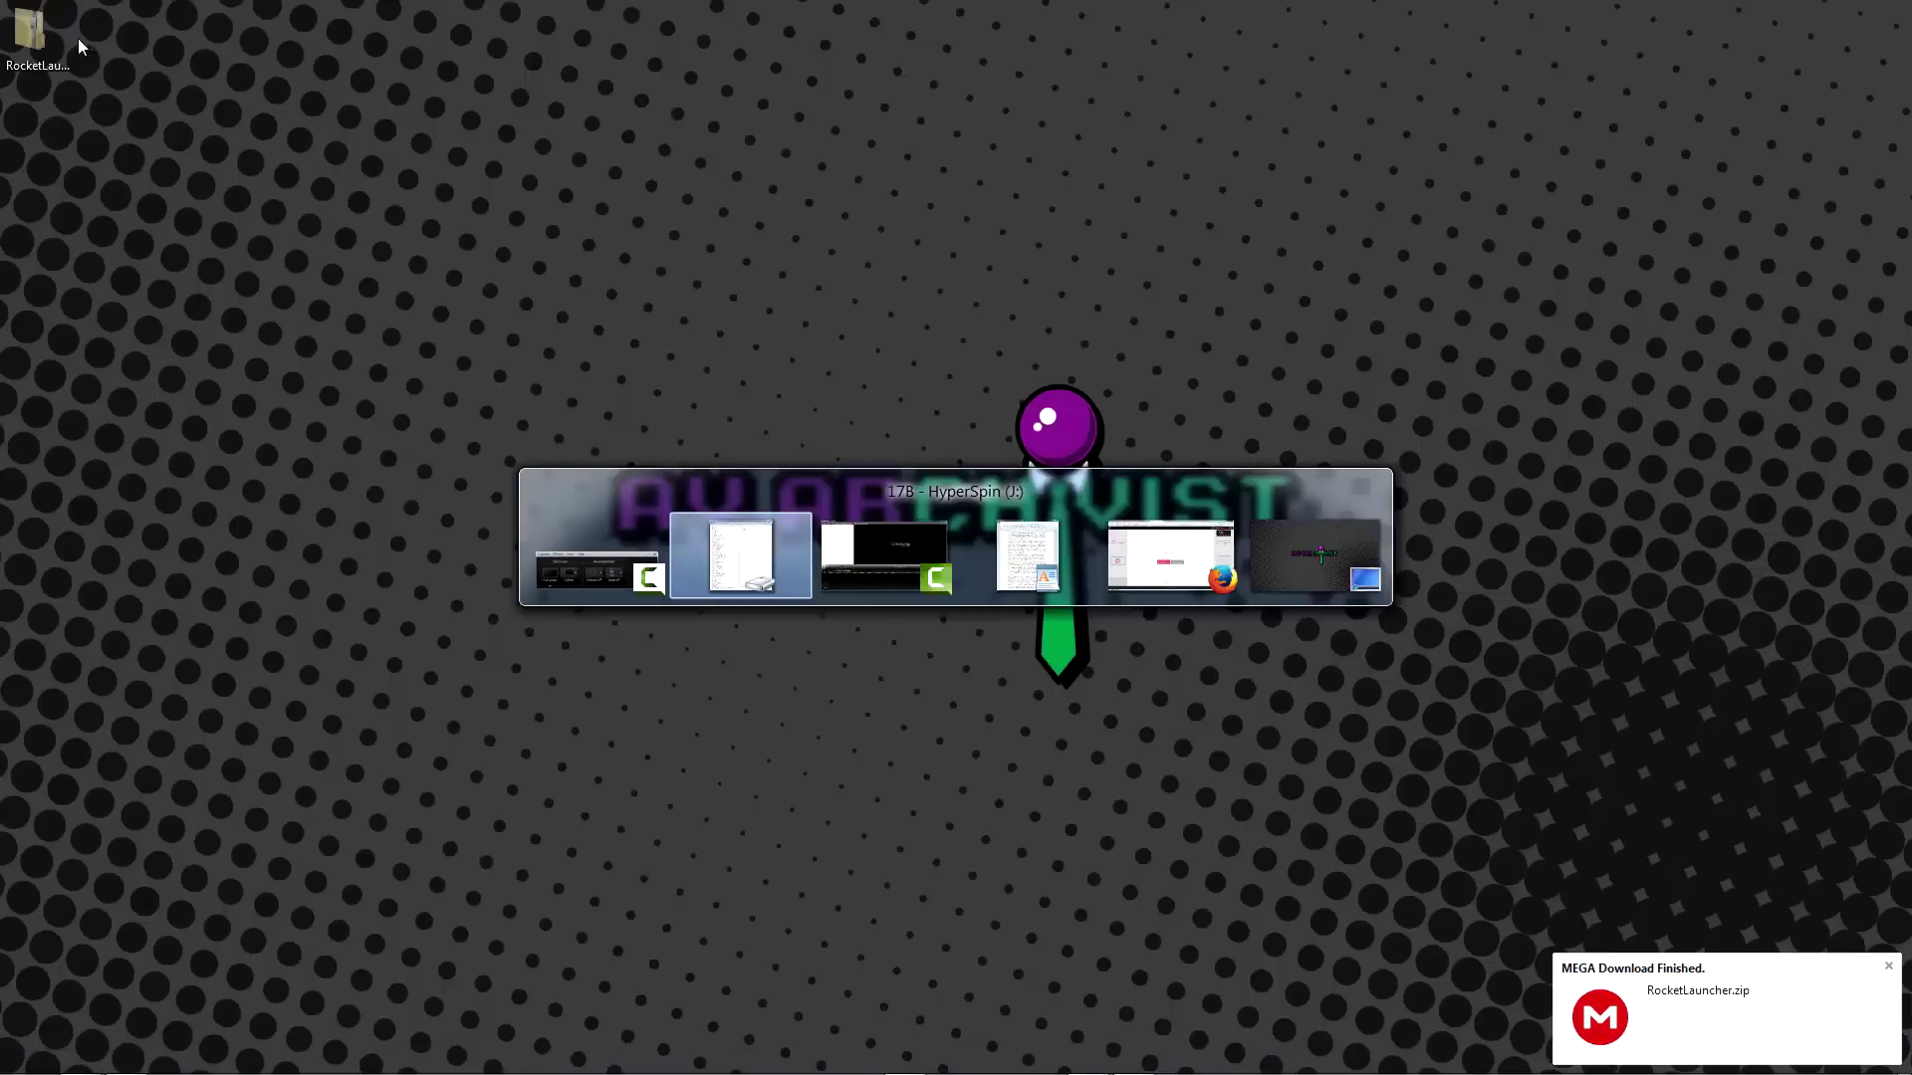
{"action": "key", "text": "ctrl+v"}
{"action": "right_click", "coordinate": [1504, 179]}
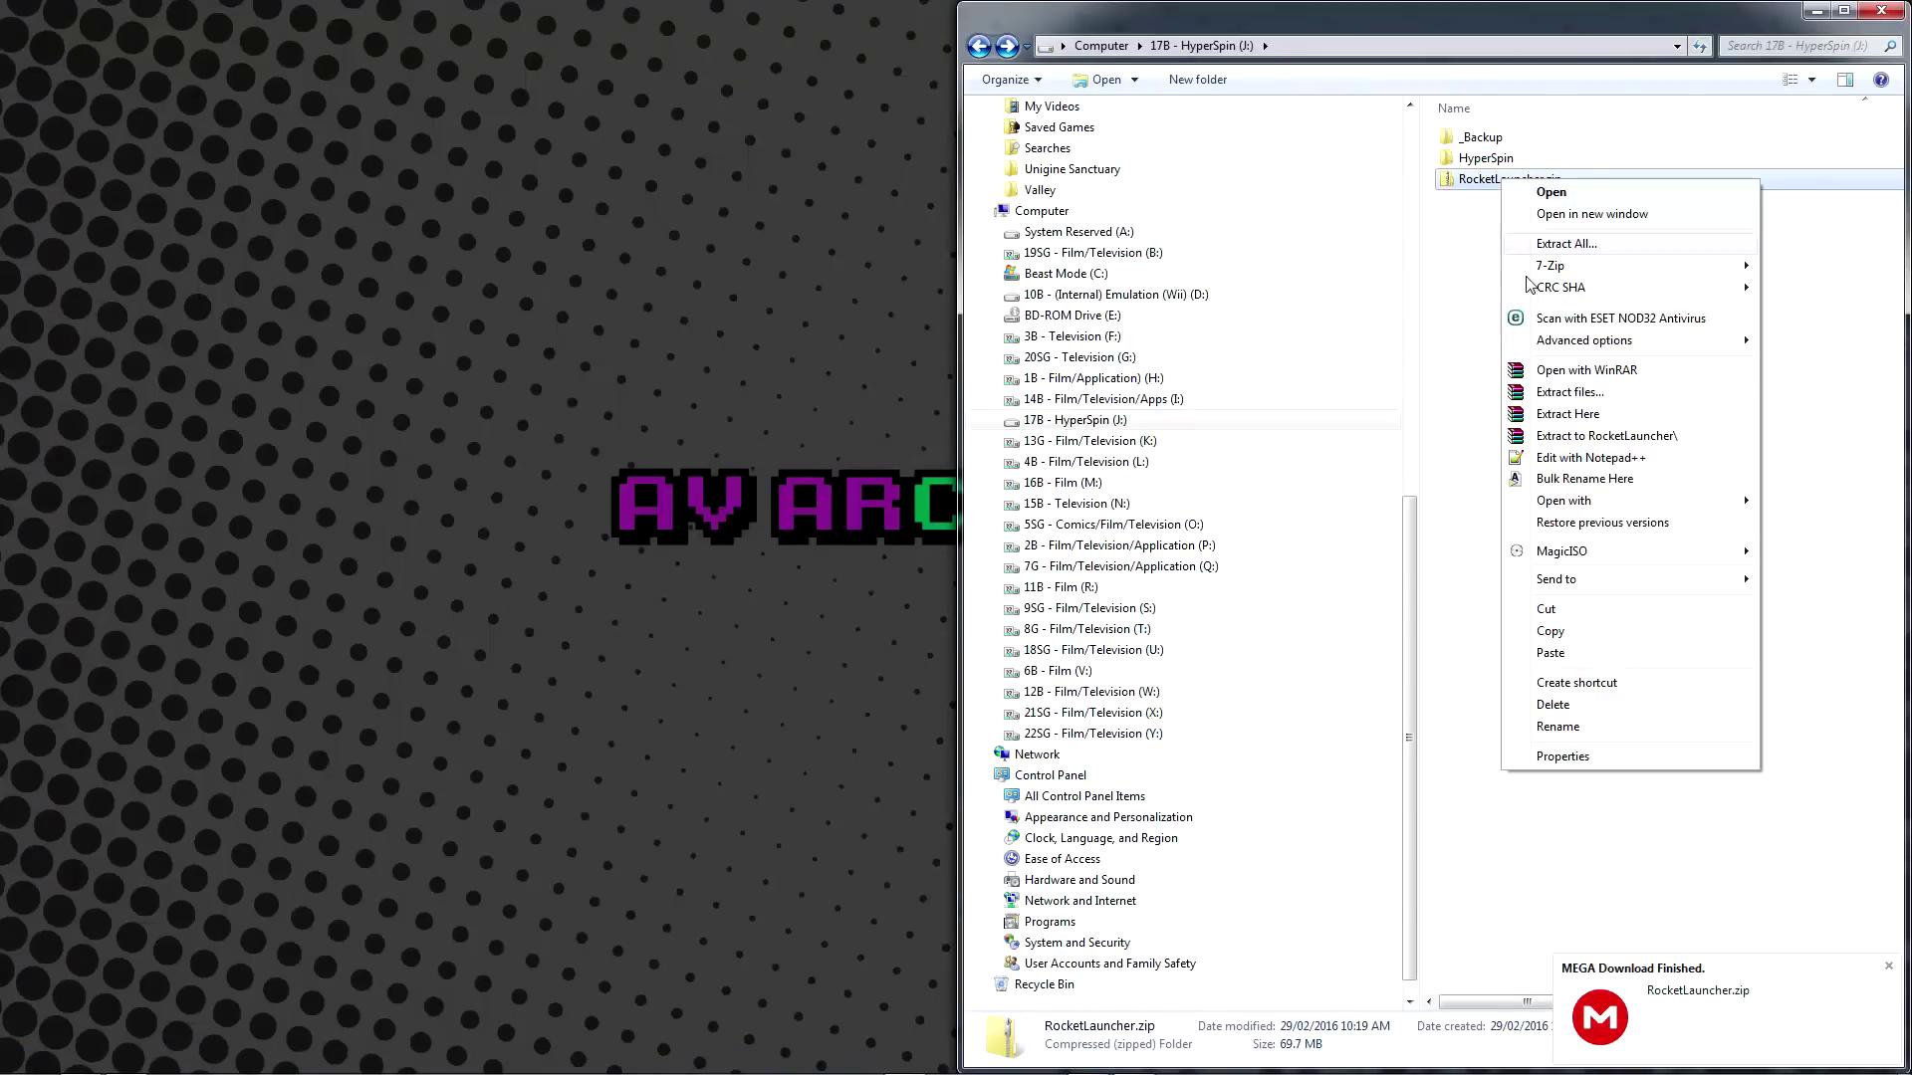
{"action": "left_click", "coordinate": [1568, 413]}
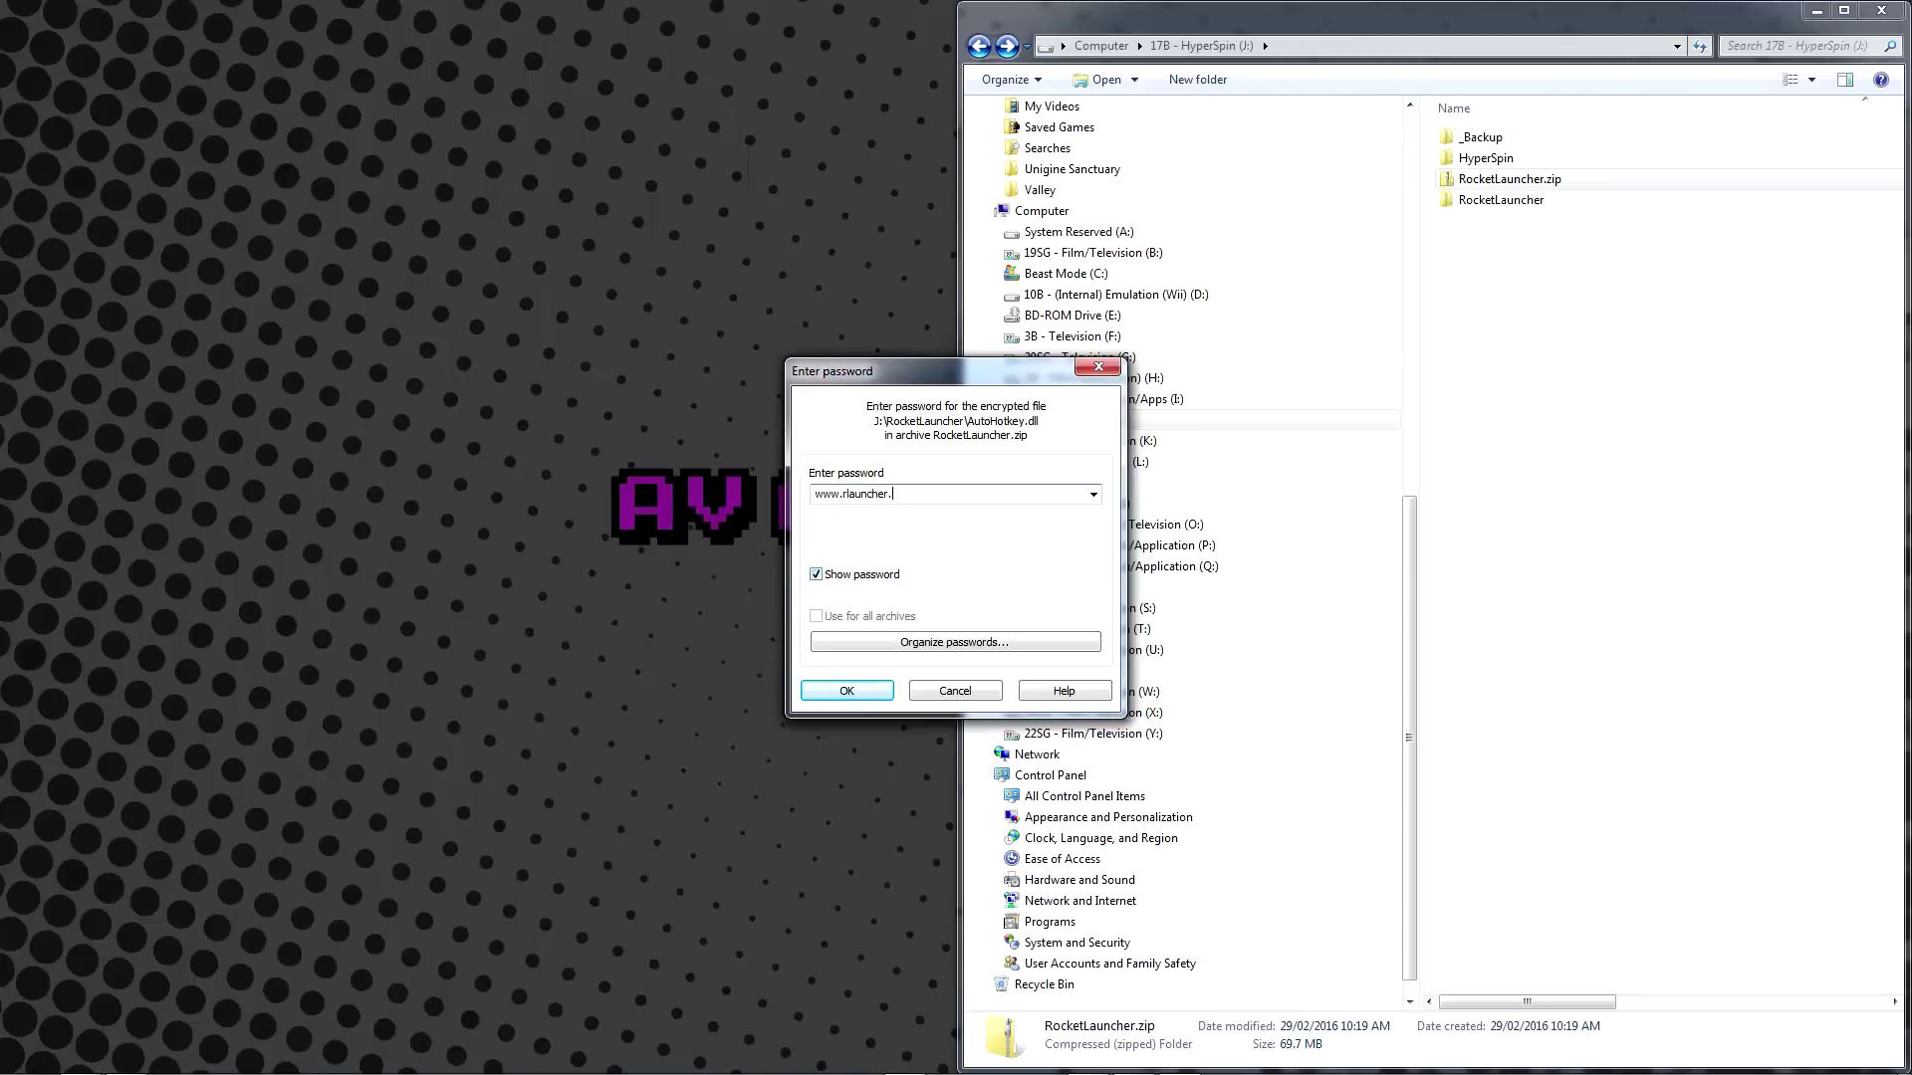
{"action": "key", "text": "Return"}
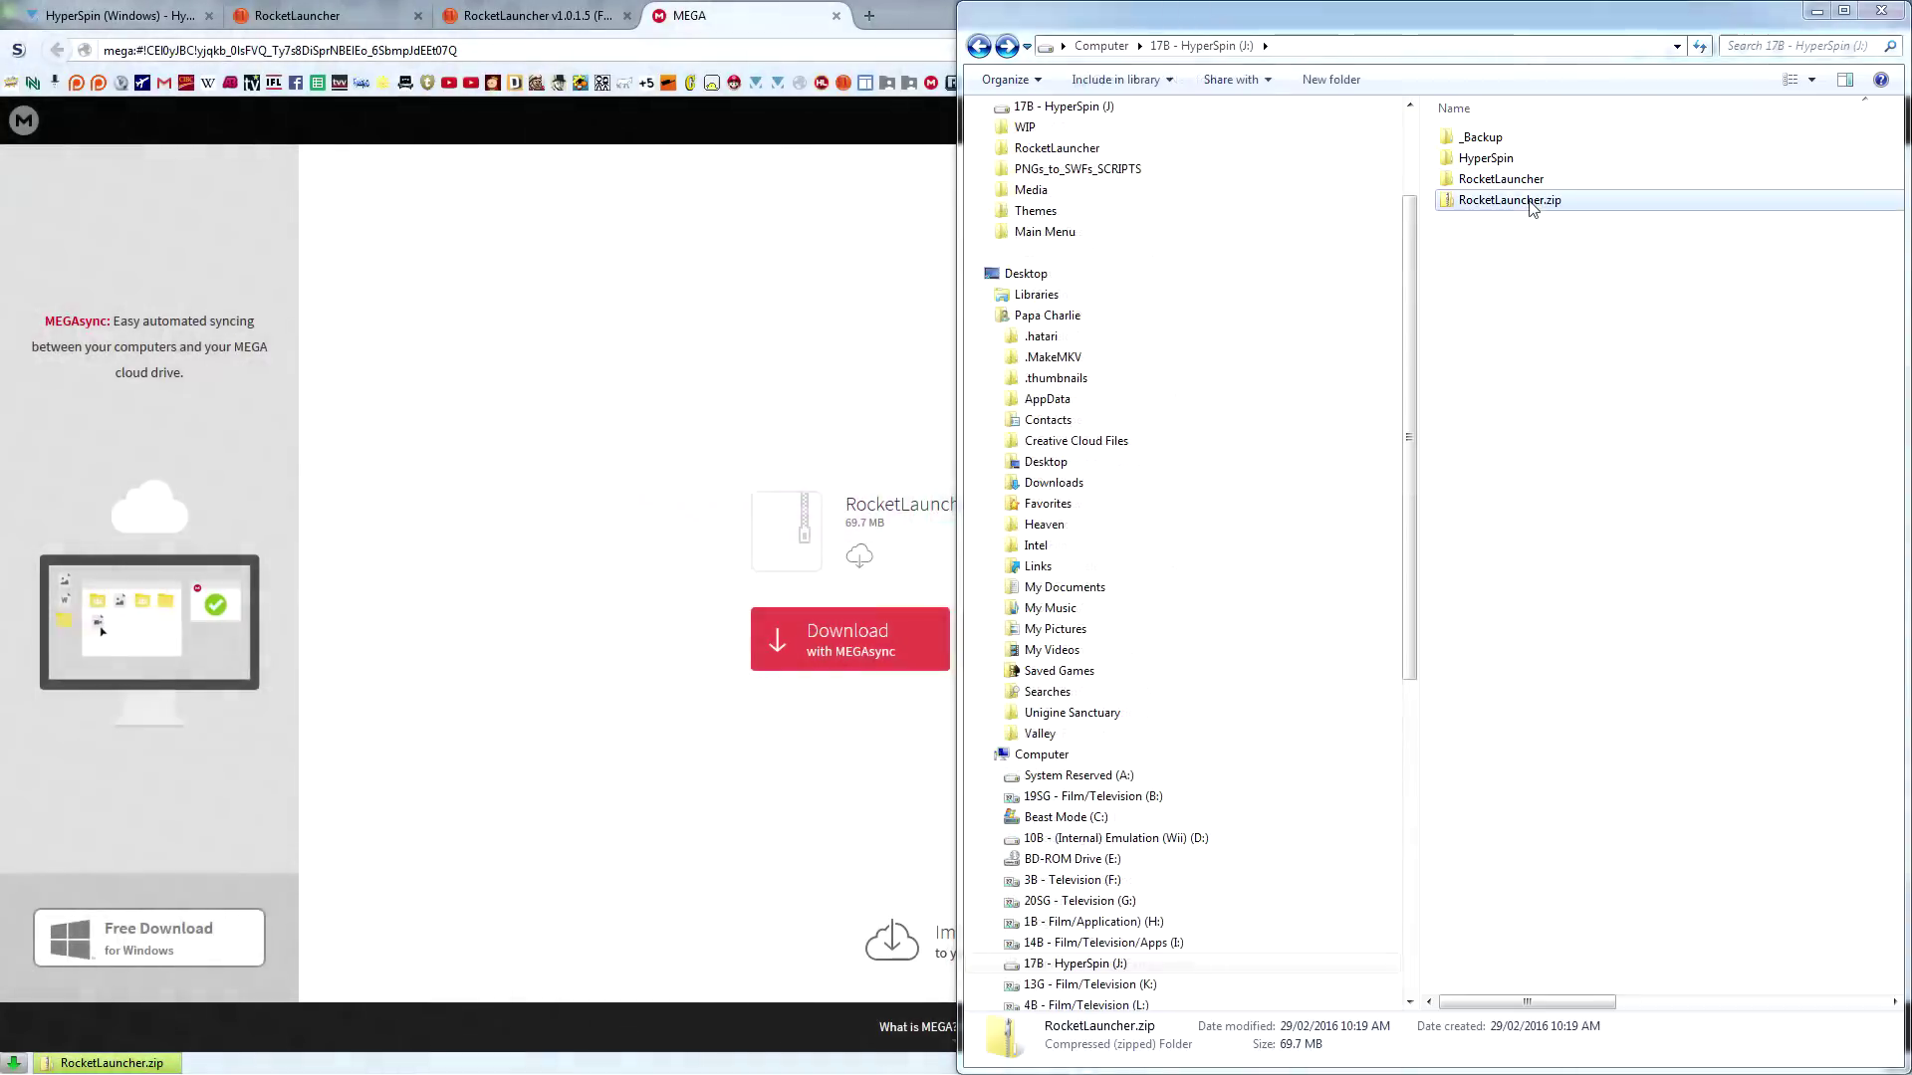
Permanently delete RocketLauncher.zip from drive J:
{"action": "left_click", "coordinate": [1530, 204]}
{"action": "key", "text": "shift+Delete"}
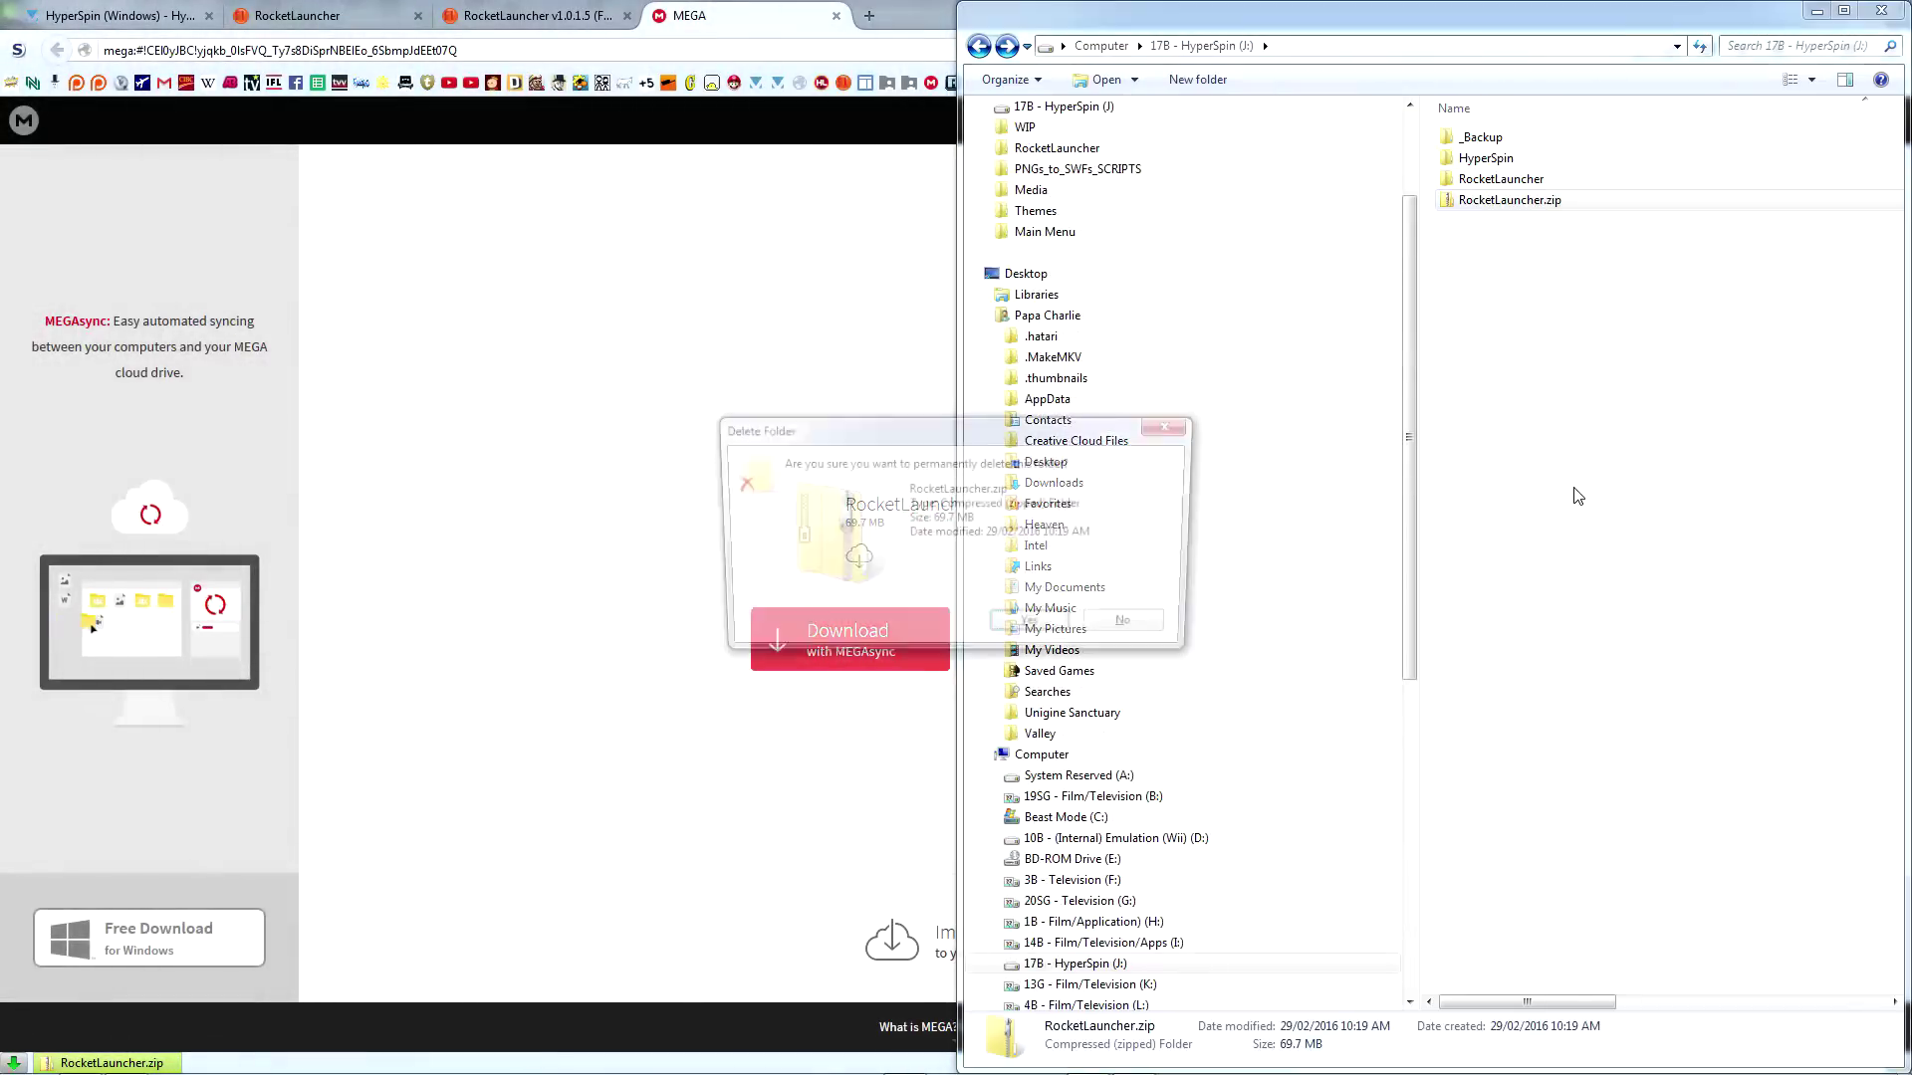
{"action": "key", "text": "Return"}
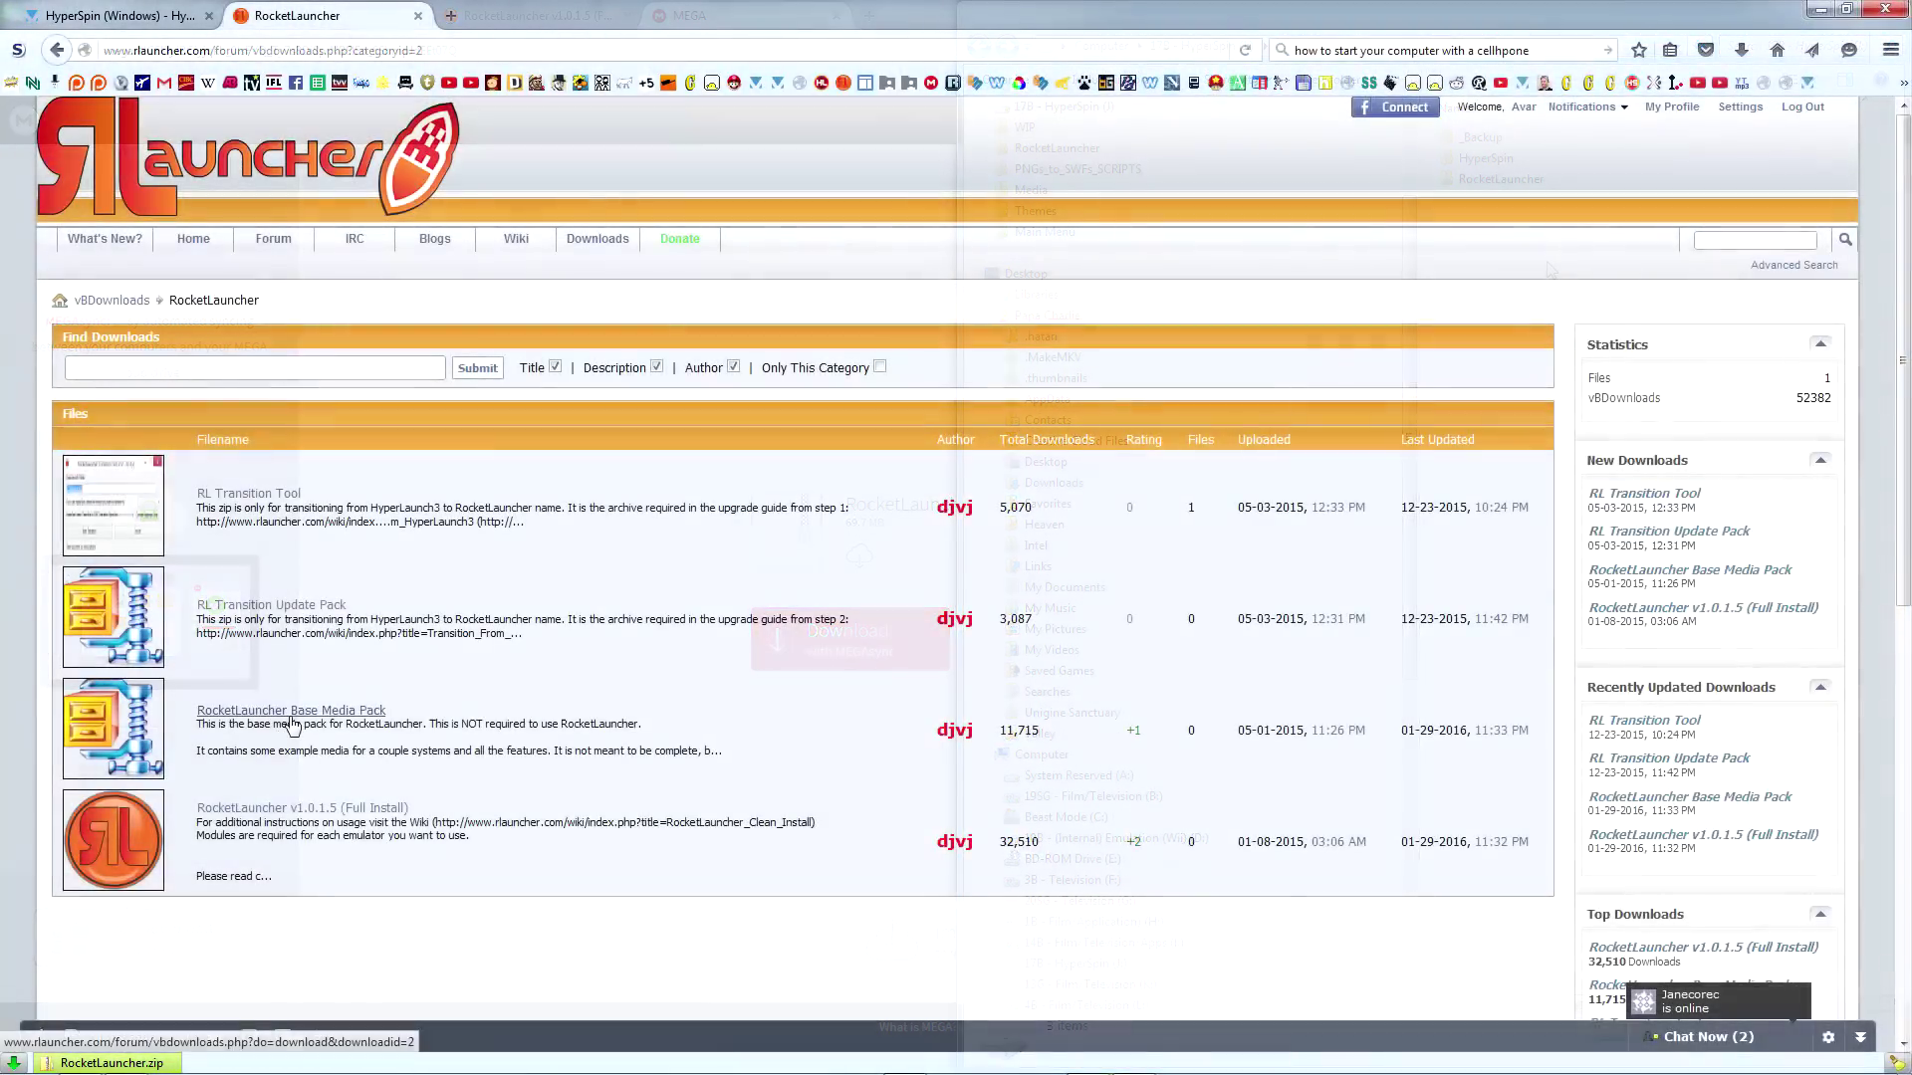
Get the Base Media Pack from MEGA, extract RocketLauncher Media.7z overwriting all files, then delete it
{"action": "left_click", "coordinate": [291, 715]}
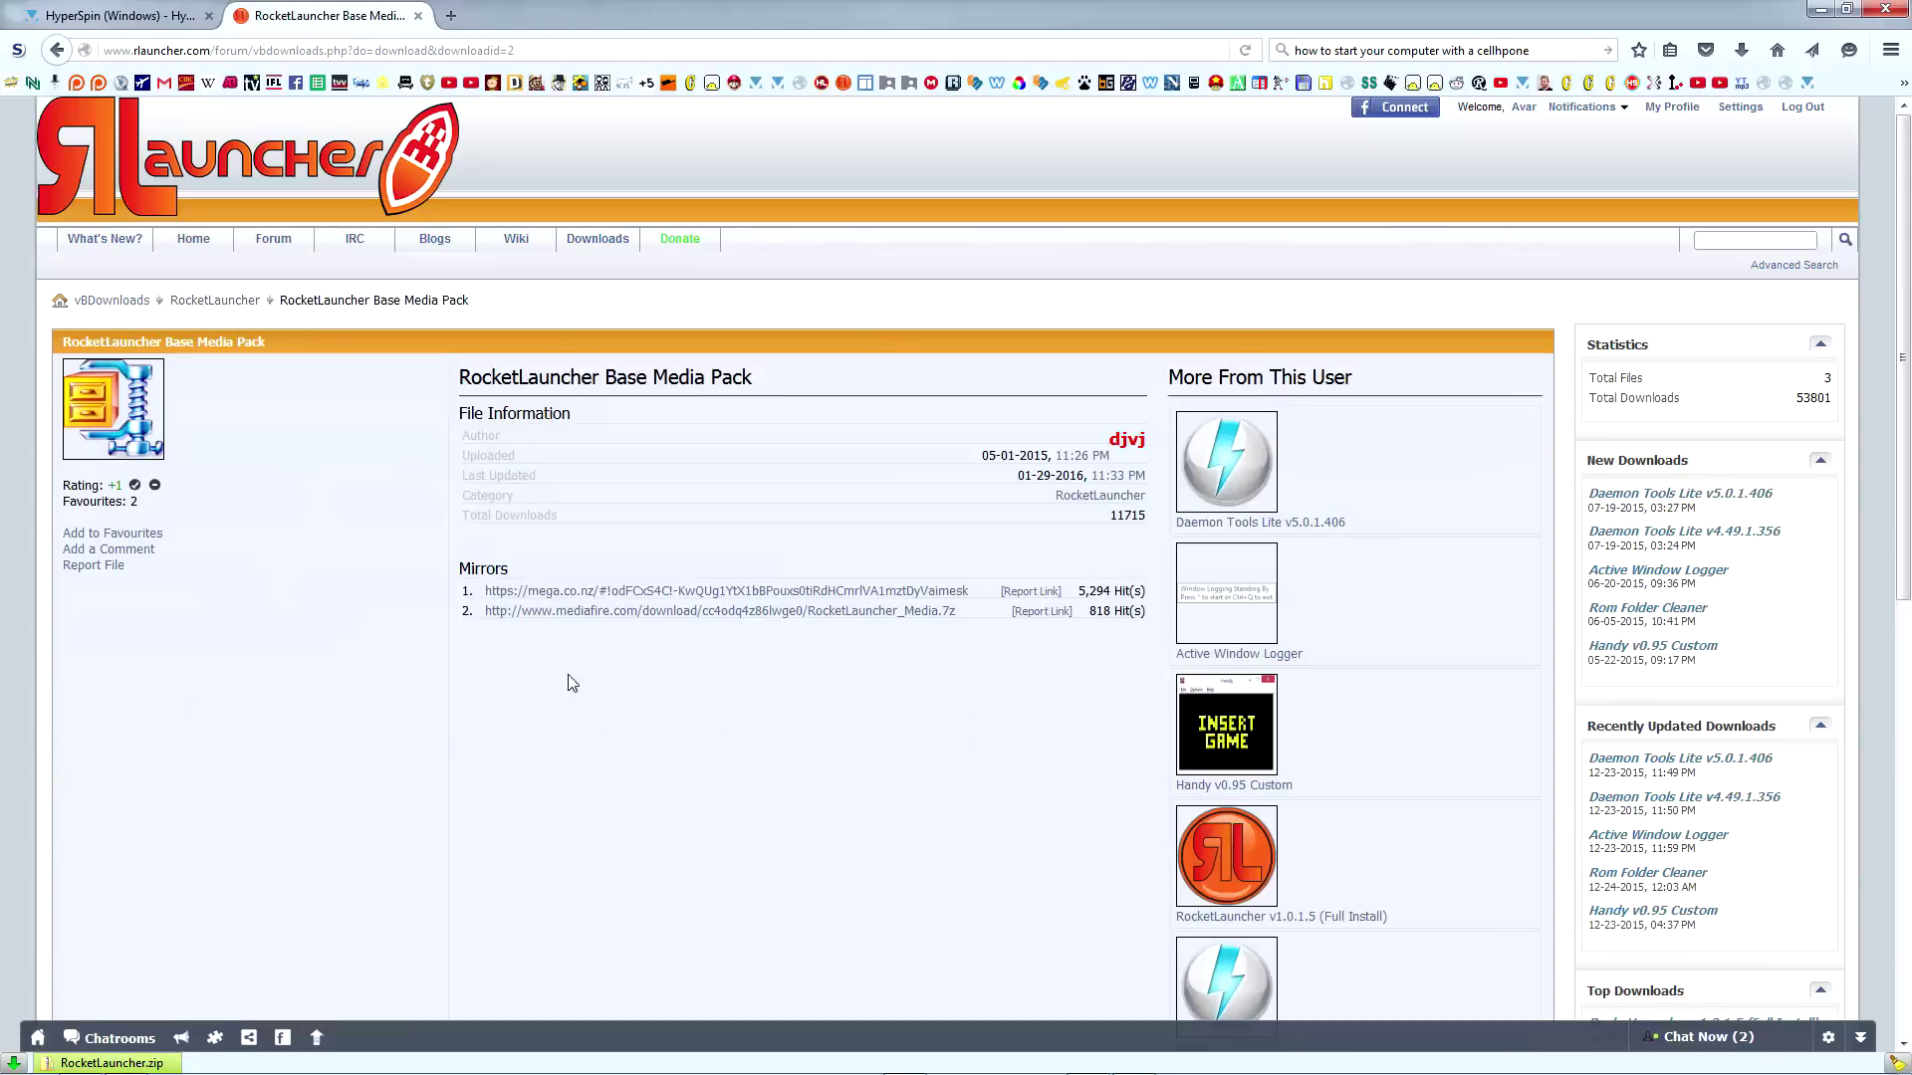
{"action": "left_click", "coordinate": [727, 592]}
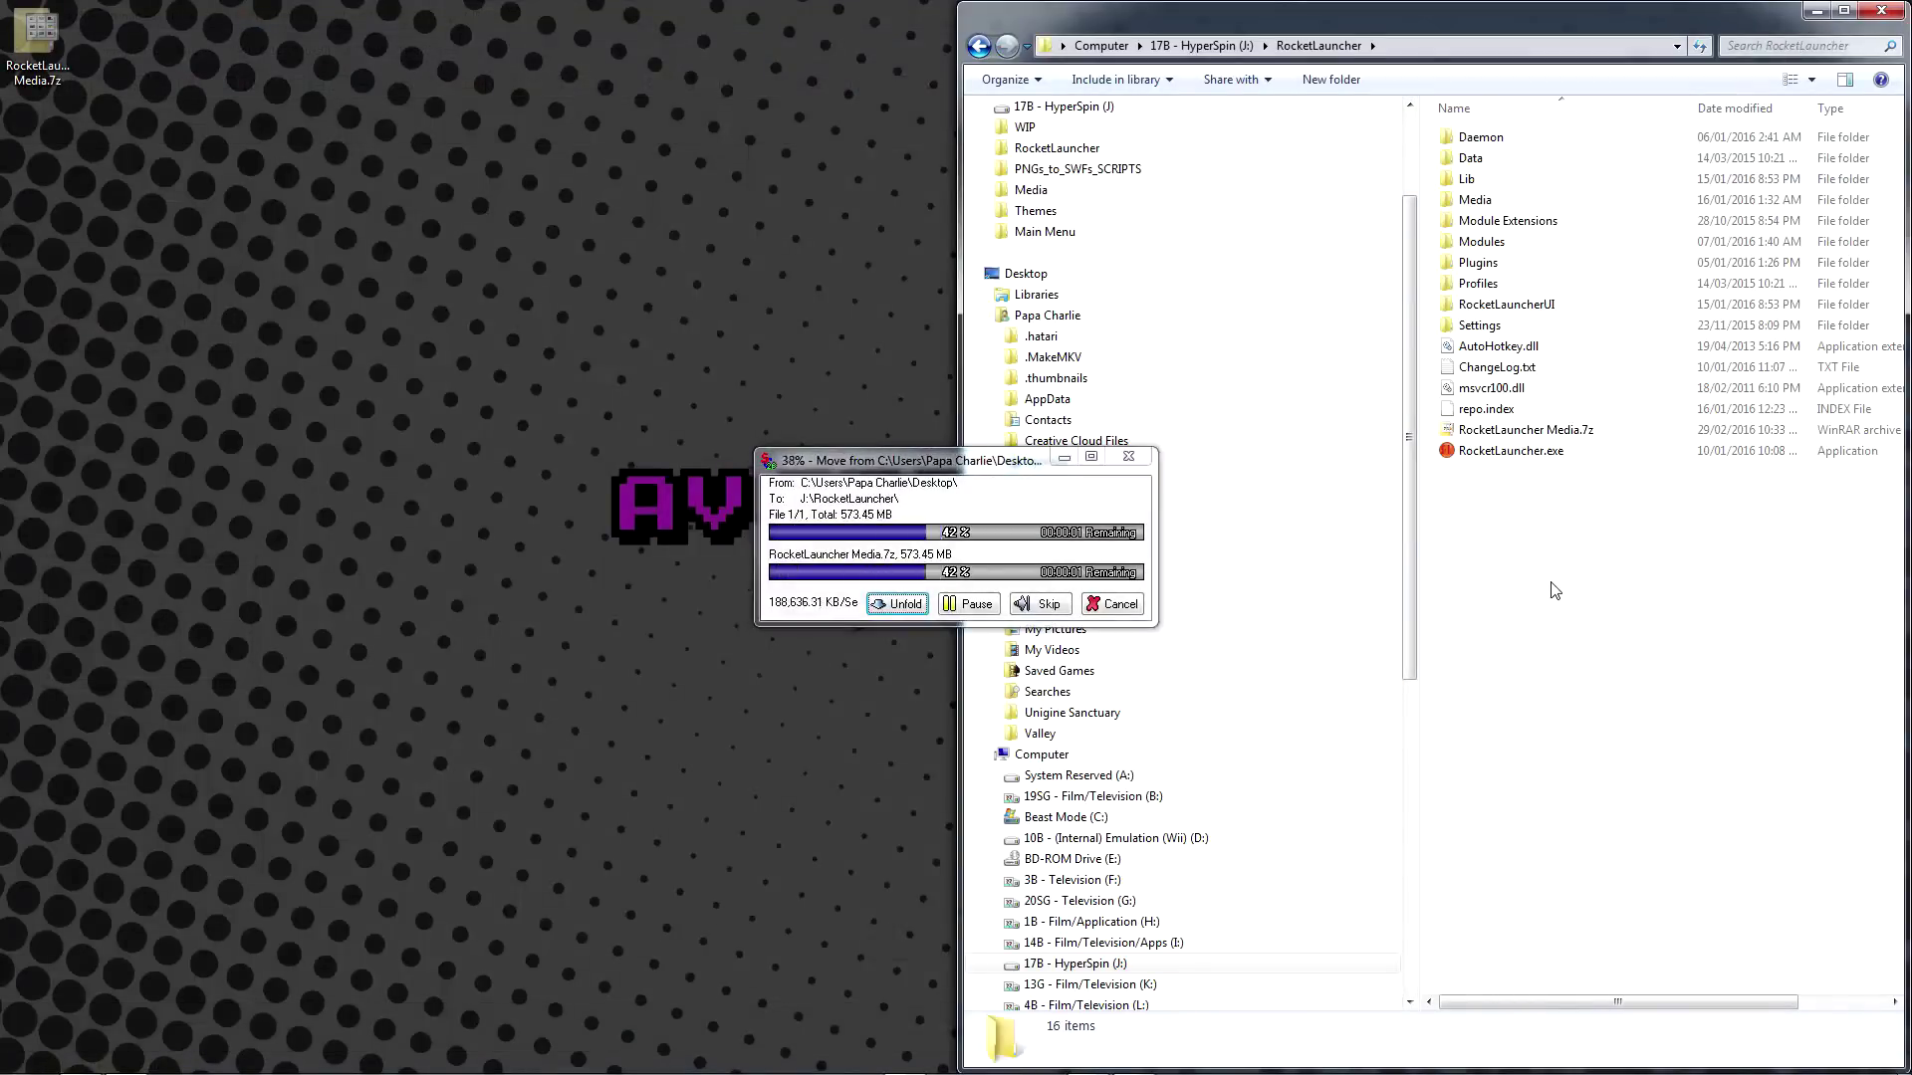
{"action": "right_click", "coordinate": [1557, 430]}
{"action": "left_click", "coordinate": [1671, 509]}
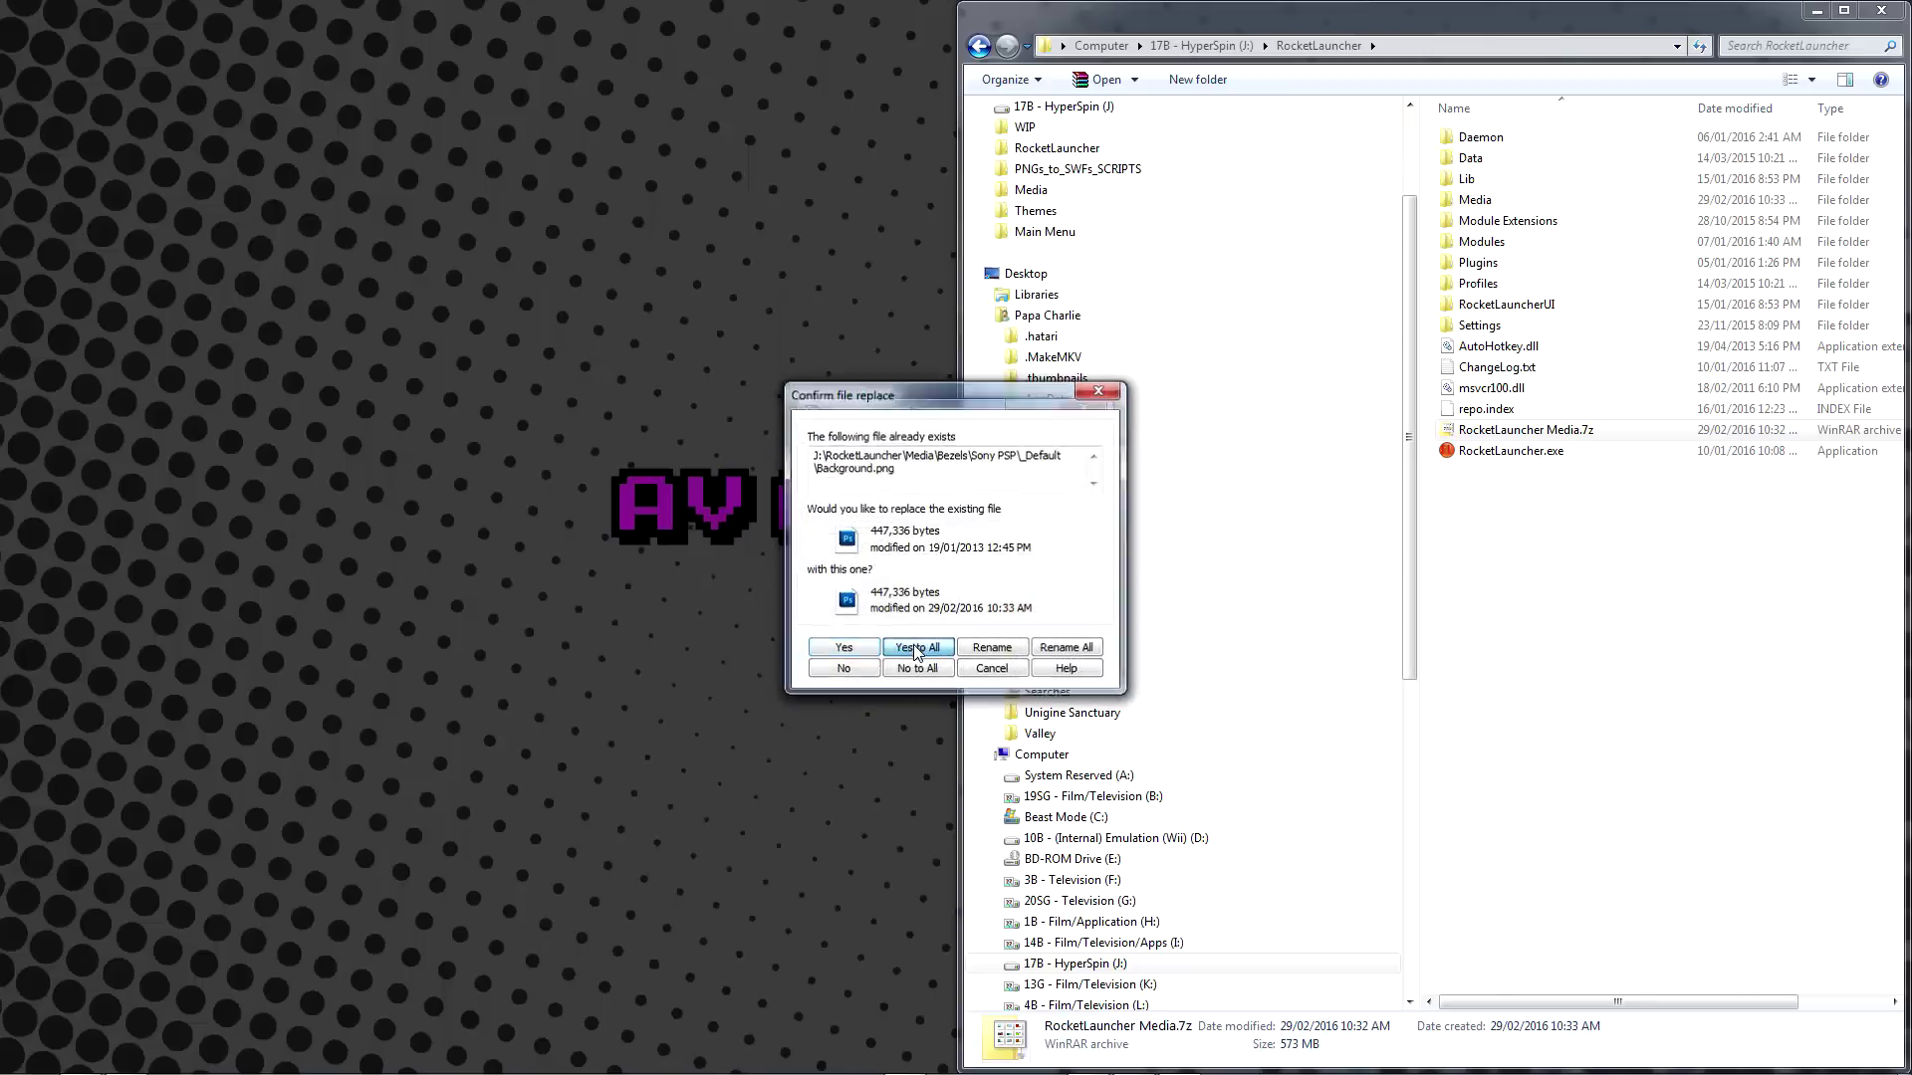
{"action": "left_click", "coordinate": [917, 648]}
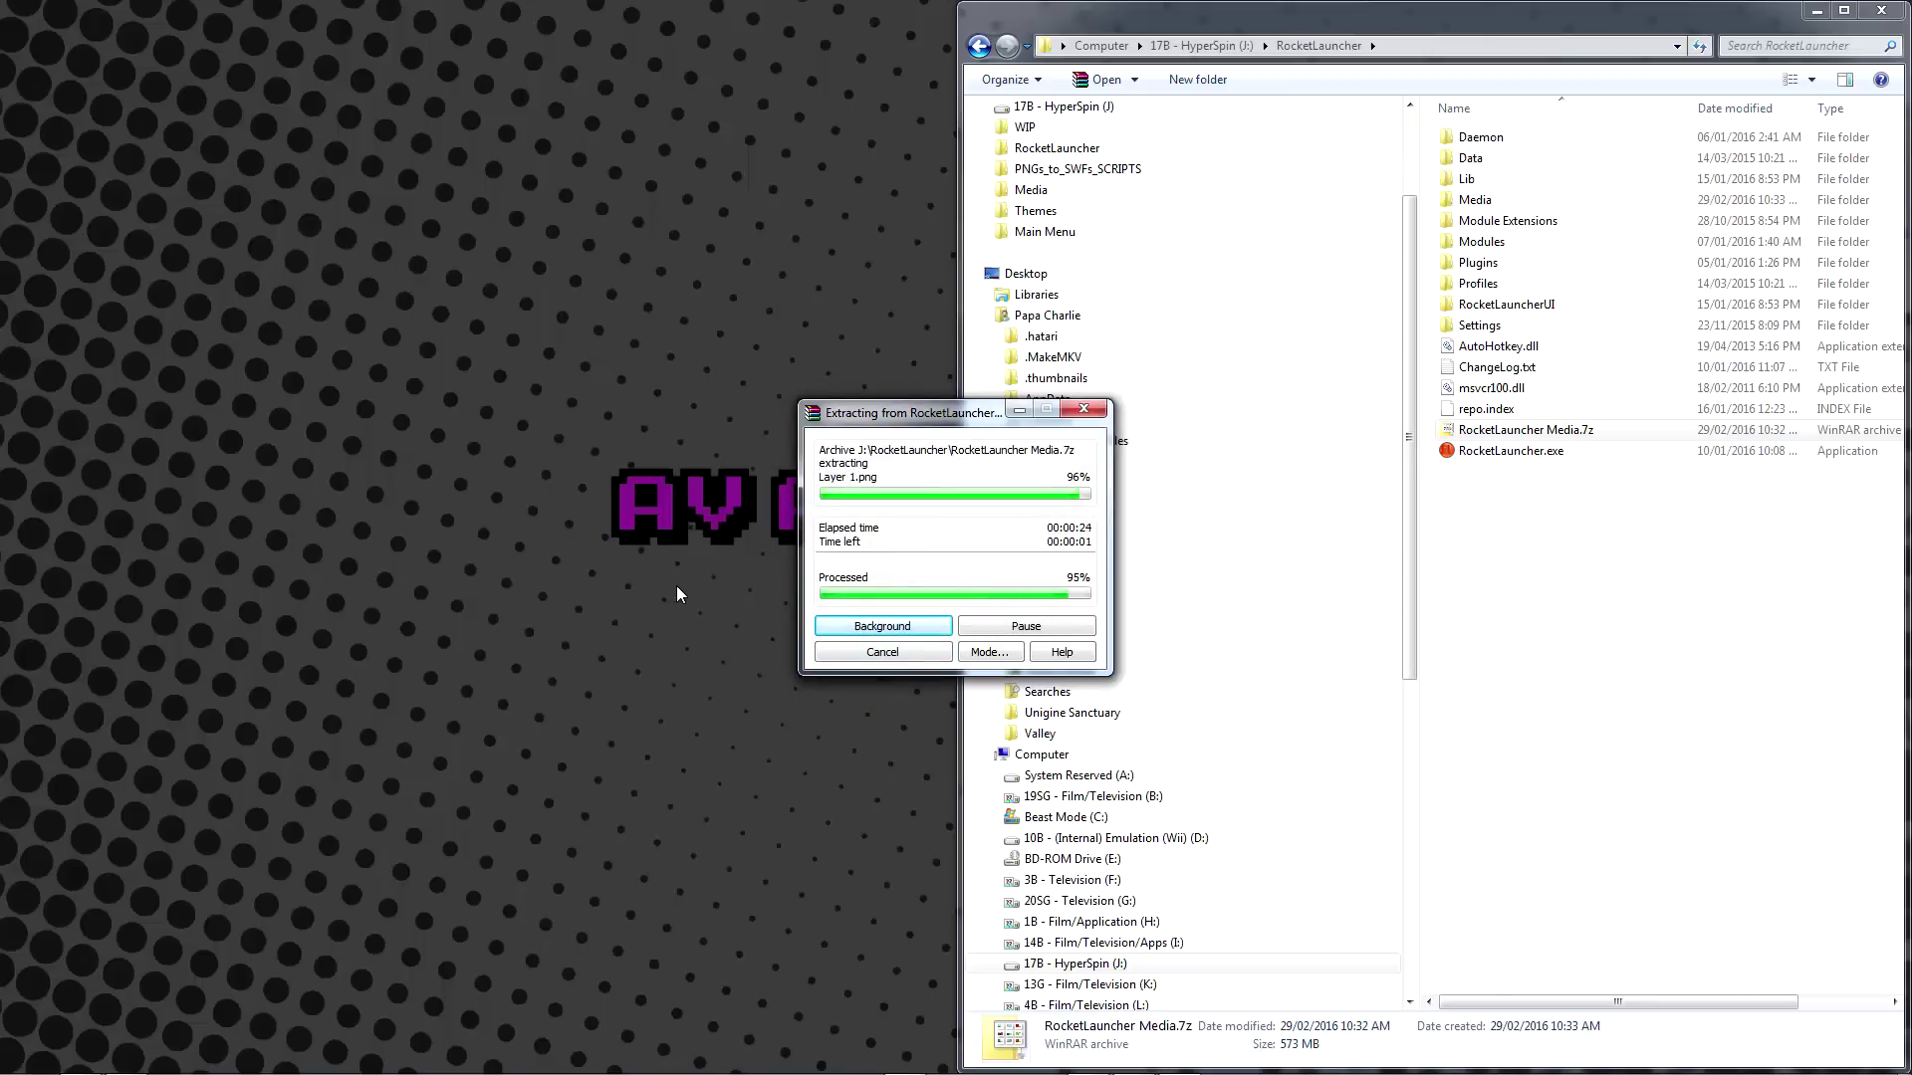
{"action": "key", "text": "shift+Delete"}
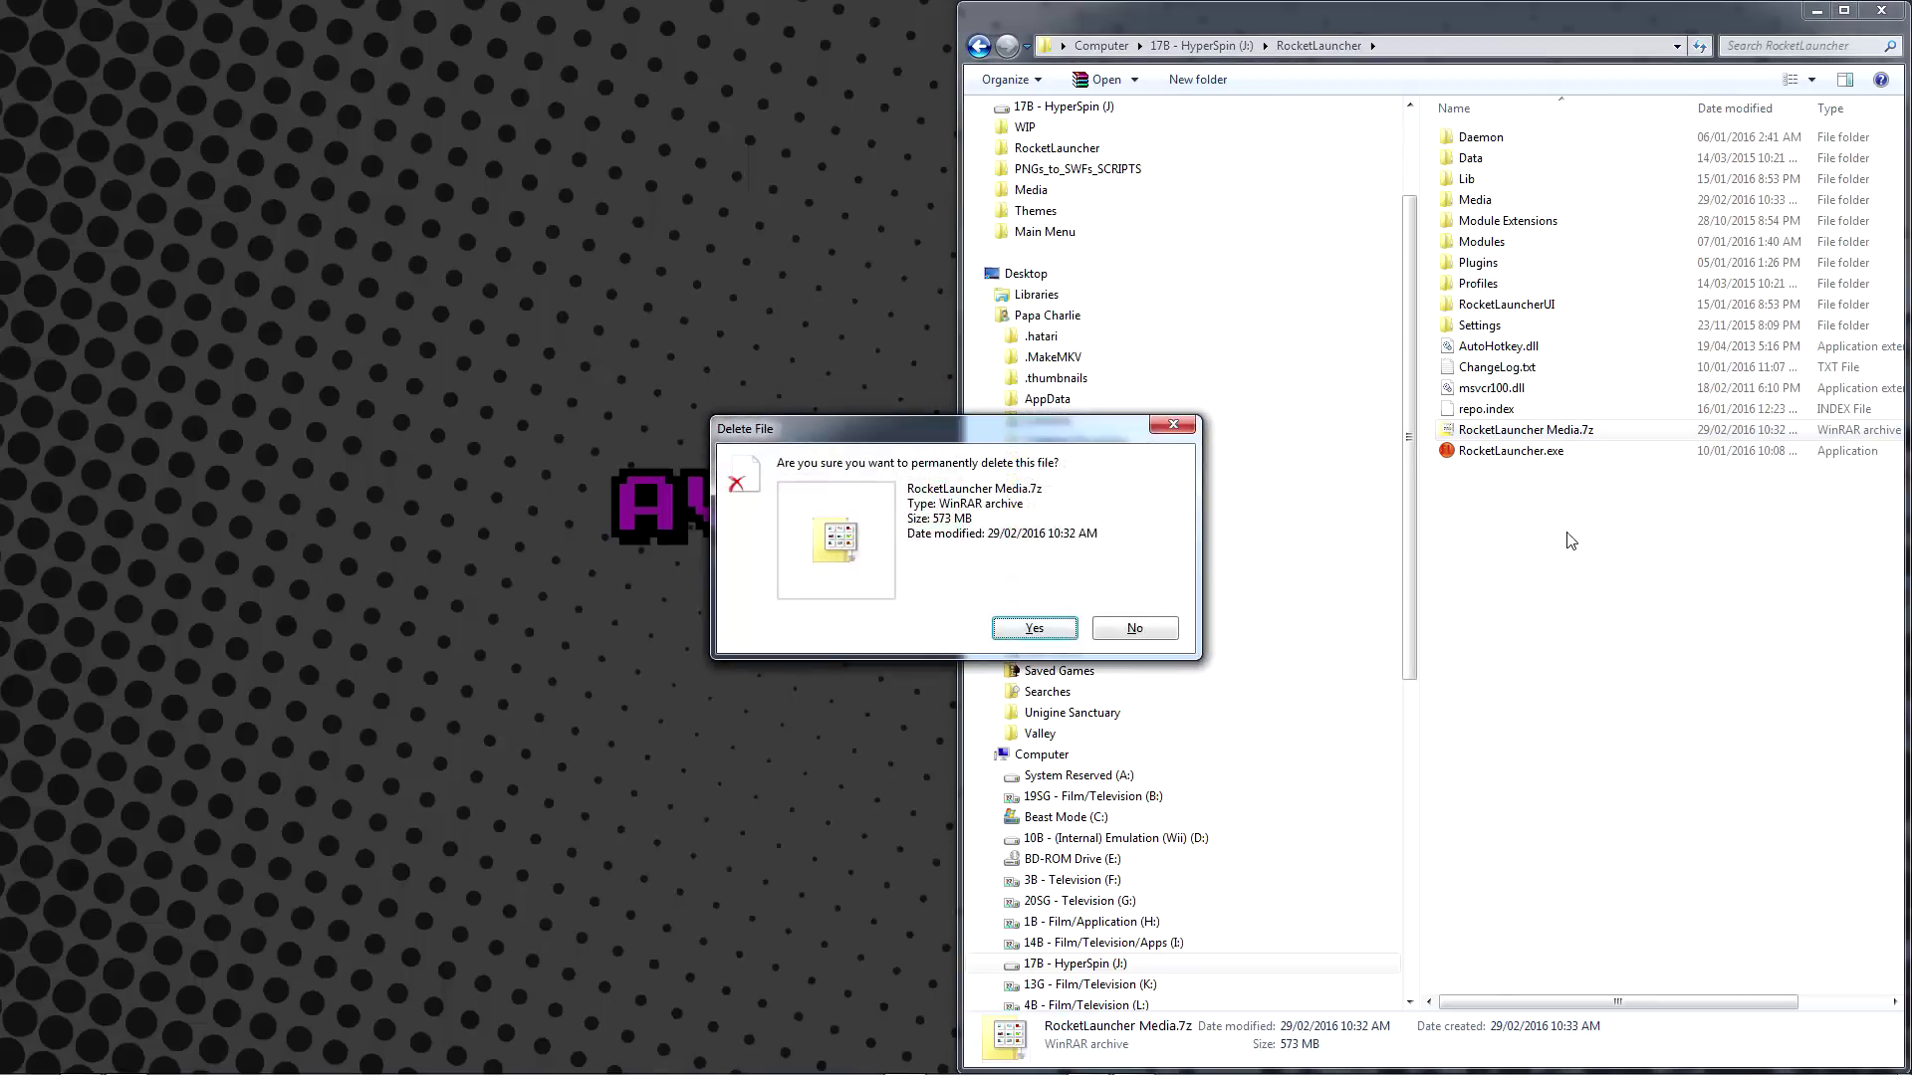
{"action": "key", "text": "Return"}
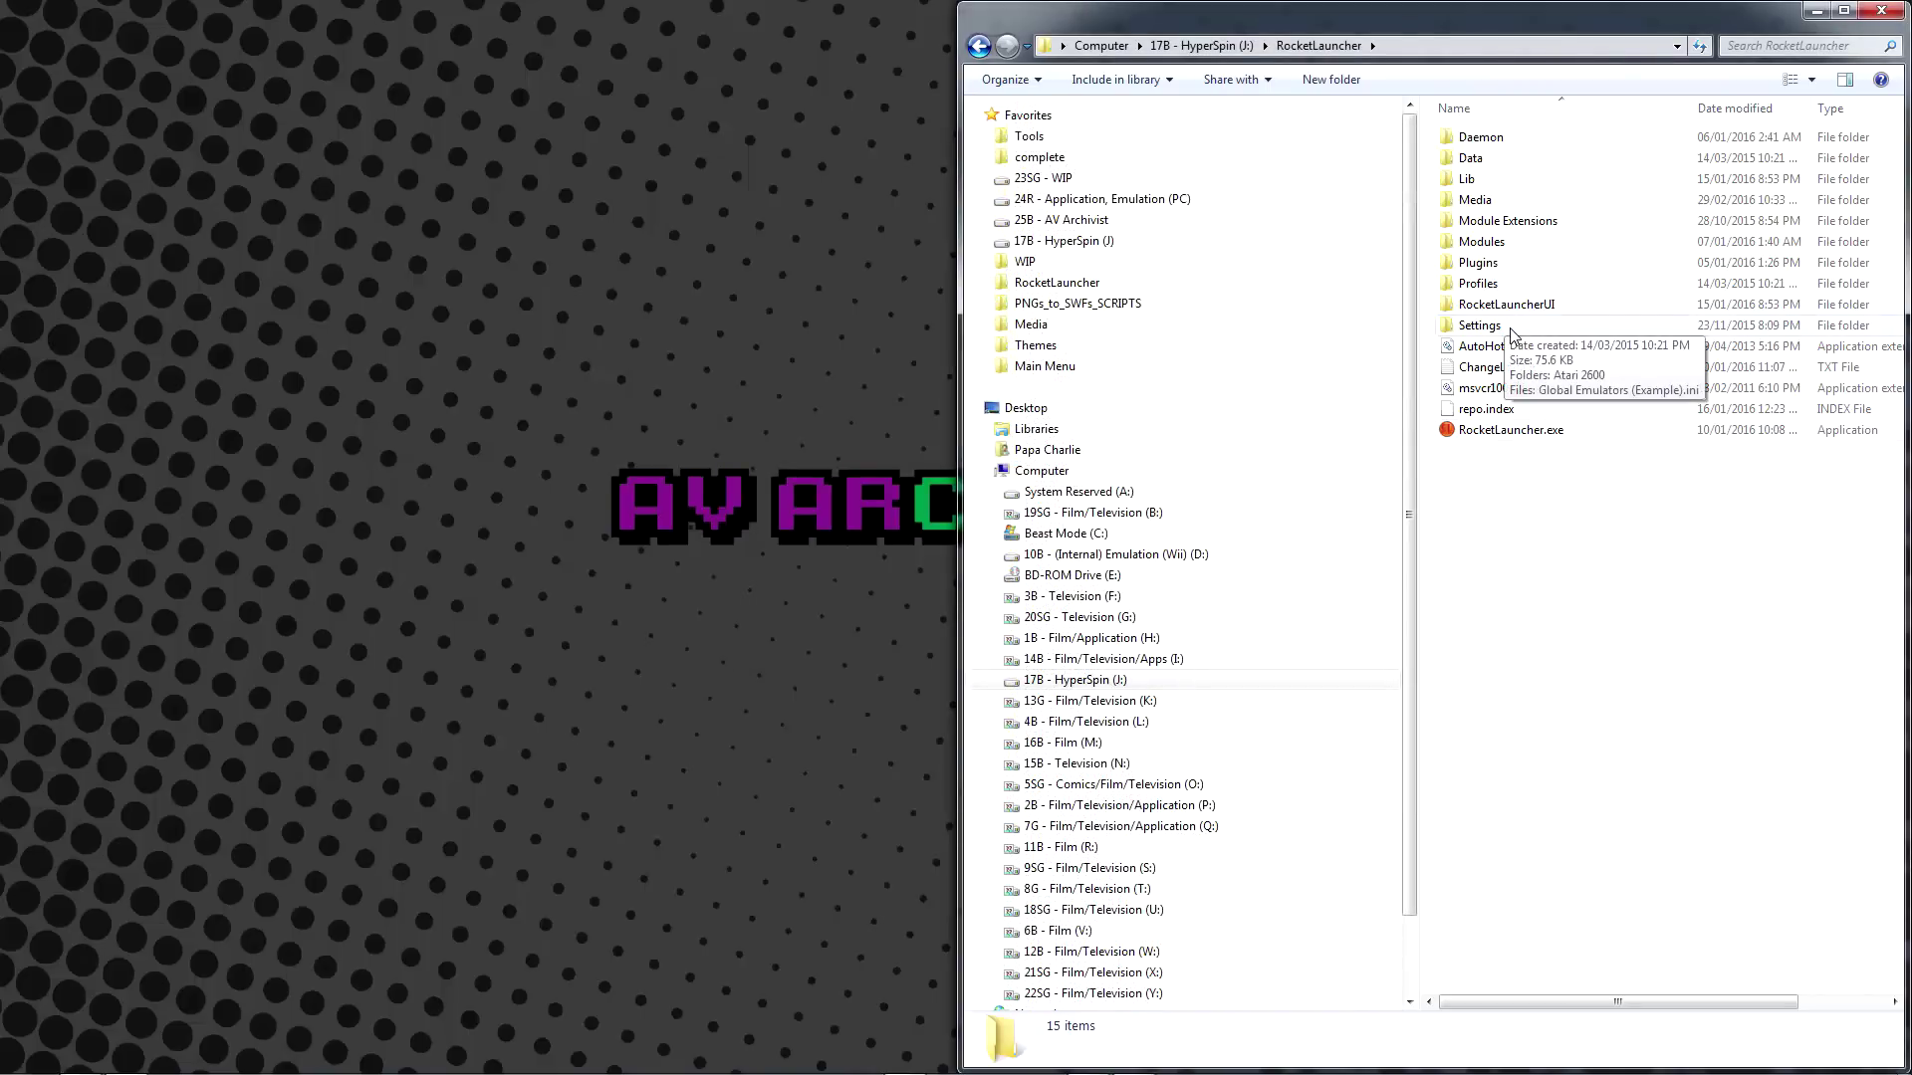
In RocketLauncher\Settings, rename Global Emulators (Example).ini to Global Emulators.ini
{"action": "double_click", "coordinate": [1511, 331]}
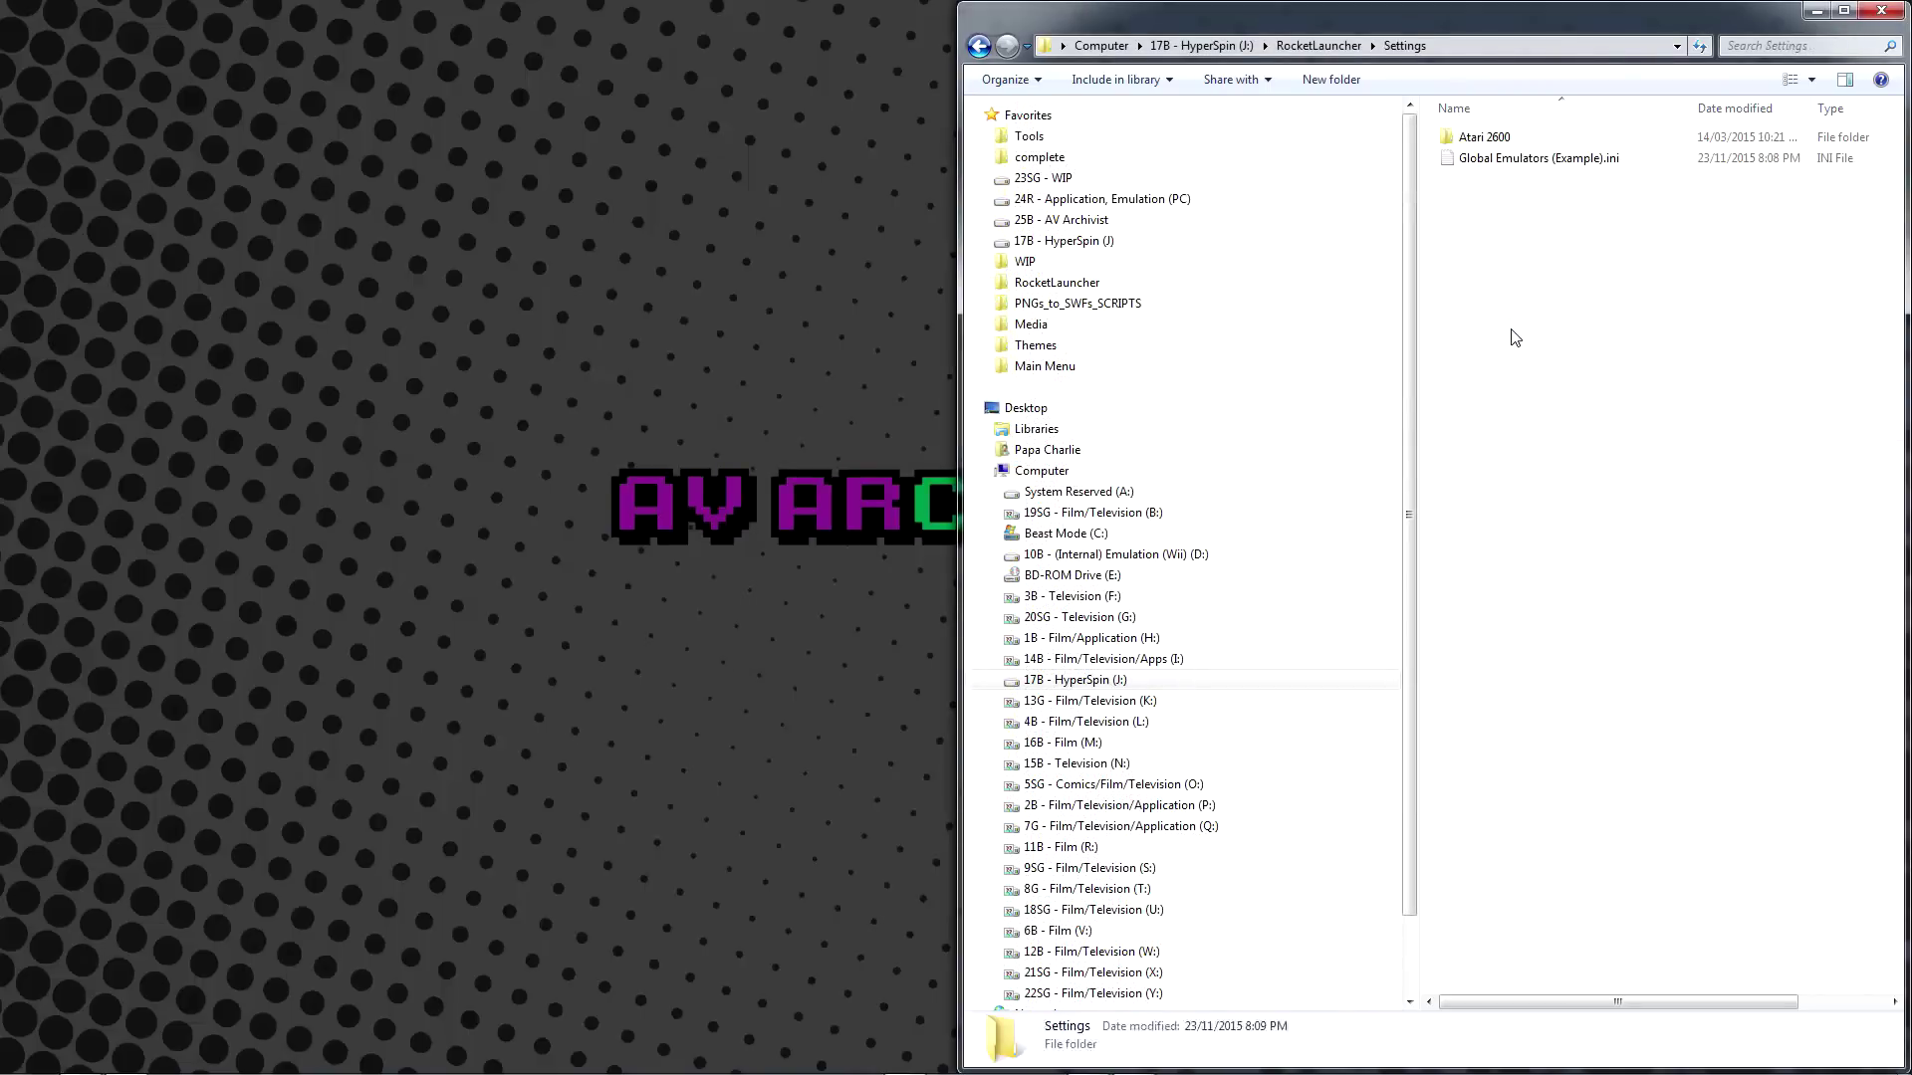
{"action": "left_click", "coordinate": [1541, 159]}
{"action": "left_click", "coordinate": [1550, 160]}
{"action": "left_click", "coordinate": [1550, 159]}
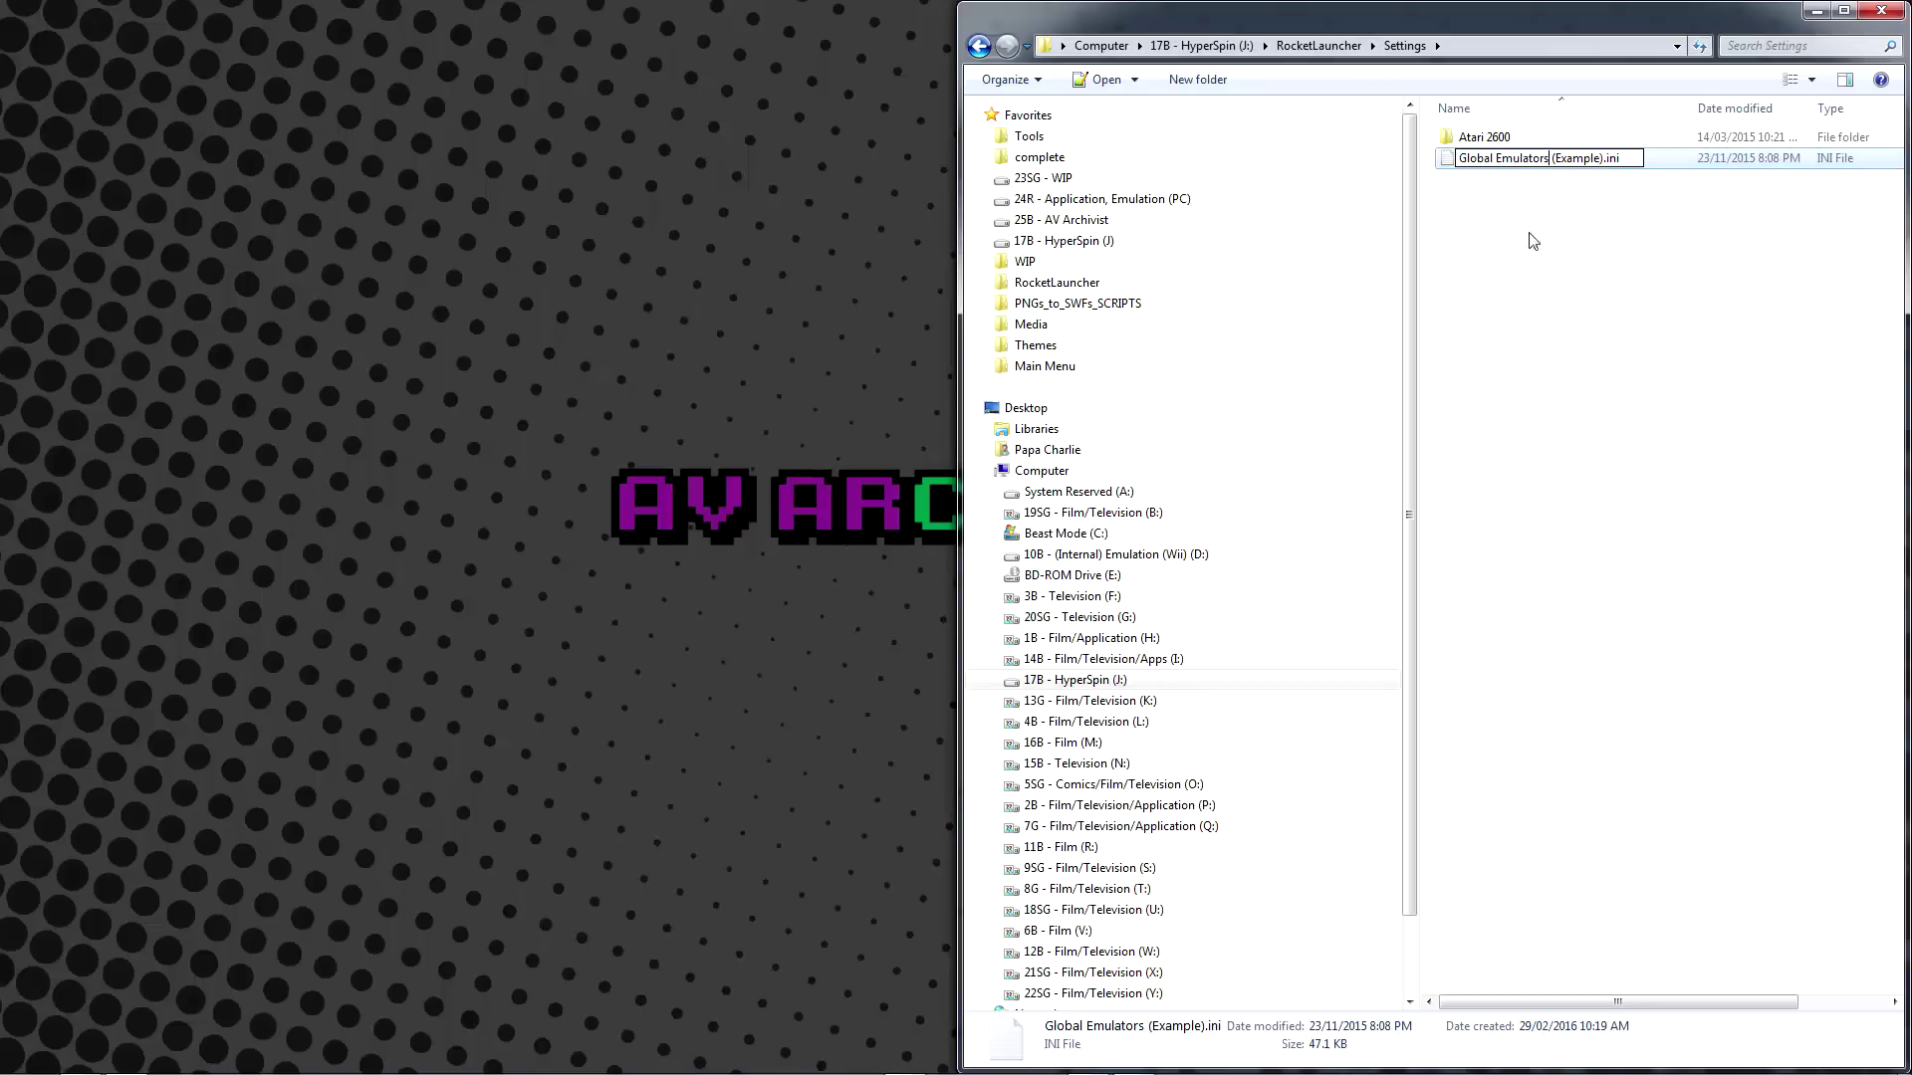
{"action": "key", "text": "Delete"}
{"action": "key", "text": "Delete"}
{"action": "key", "text": "Delete"}
{"action": "key", "text": "Delete"}
{"action": "key", "text": "Delete"}
{"action": "key", "text": "Delete"}
{"action": "key", "text": "Delete"}
{"action": "key", "text": "Delete"}
{"action": "key", "text": "Delete"}
{"action": "key", "text": "Delete"}
{"action": "key", "text": "Return"}
Review Global Emulators.ini in Notepad++, close it, and go back to J:\RocketLauncher
{"action": "double_click", "coordinate": [1526, 159]}
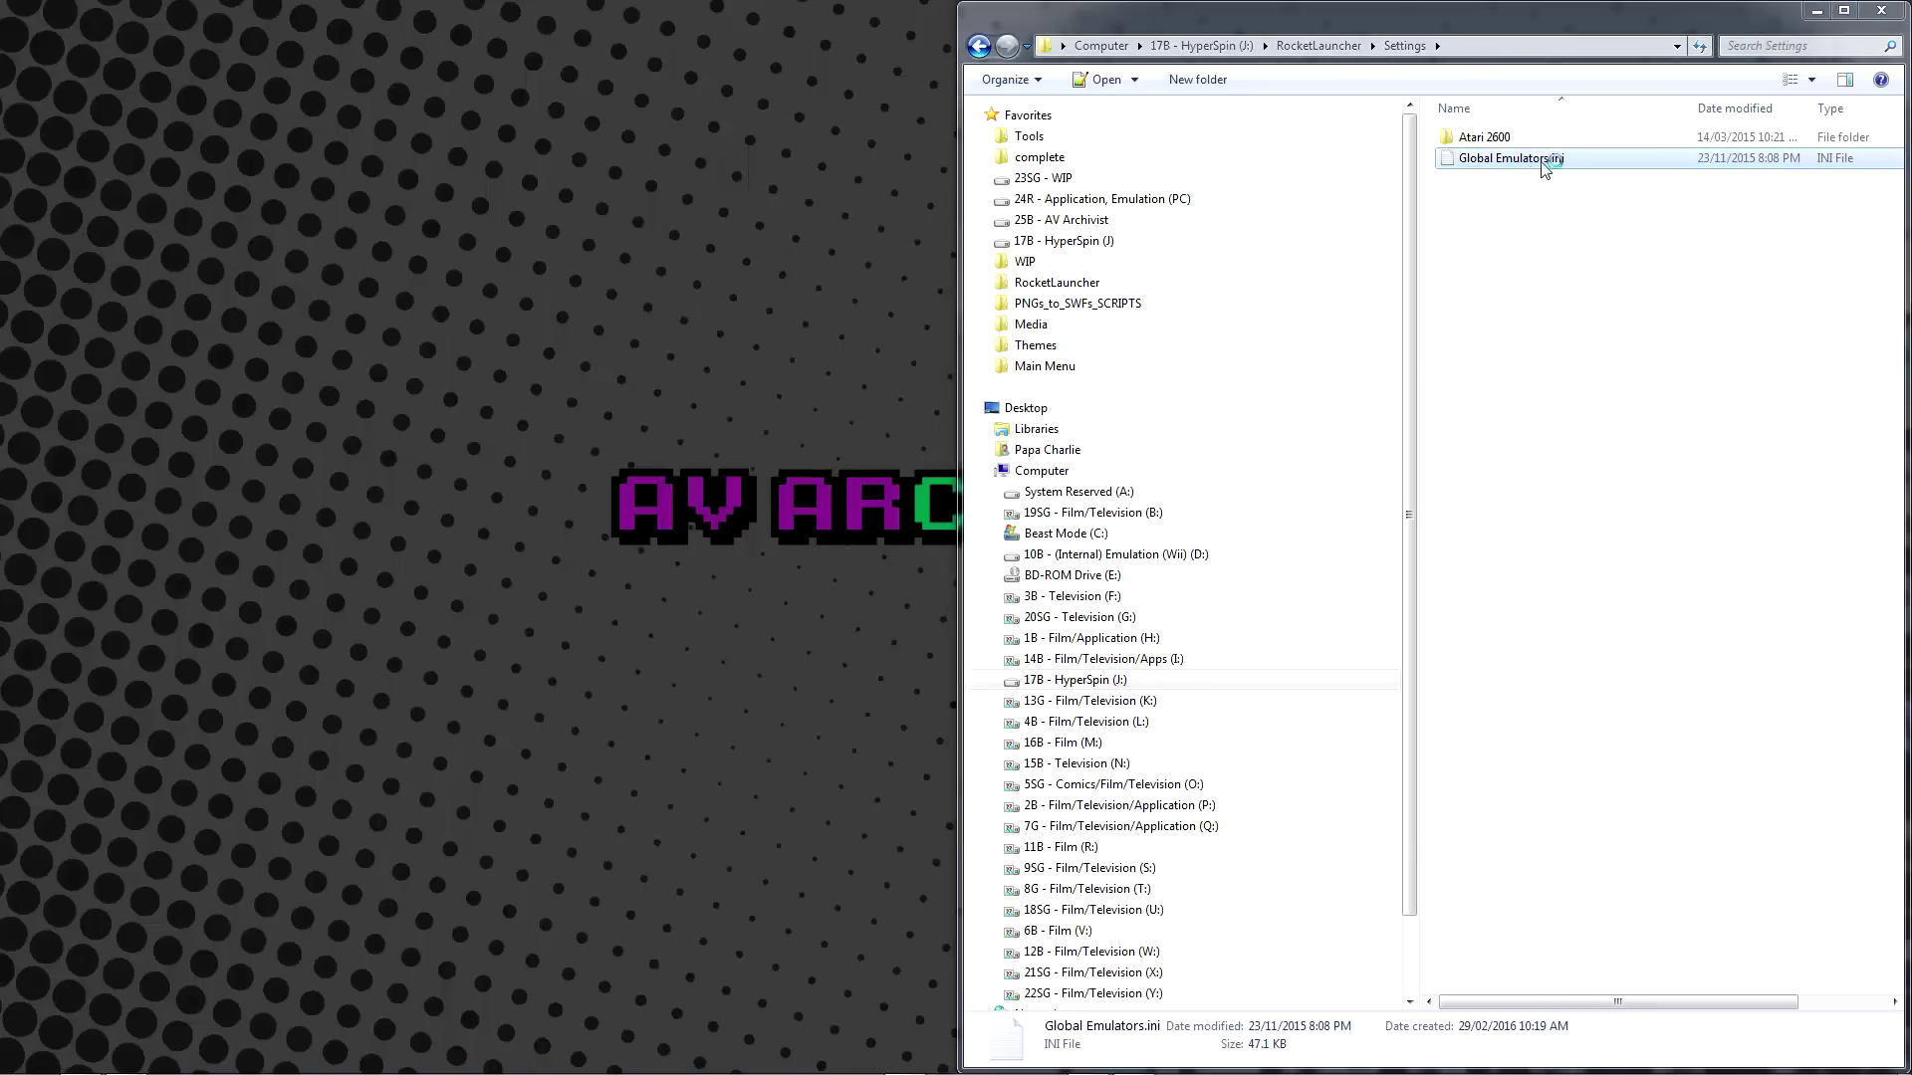
{"action": "key", "text": "super+Left"}
{"action": "scroll", "coordinate": [221, 309], "scroll_direction": "down", "scroll_amount": 10}
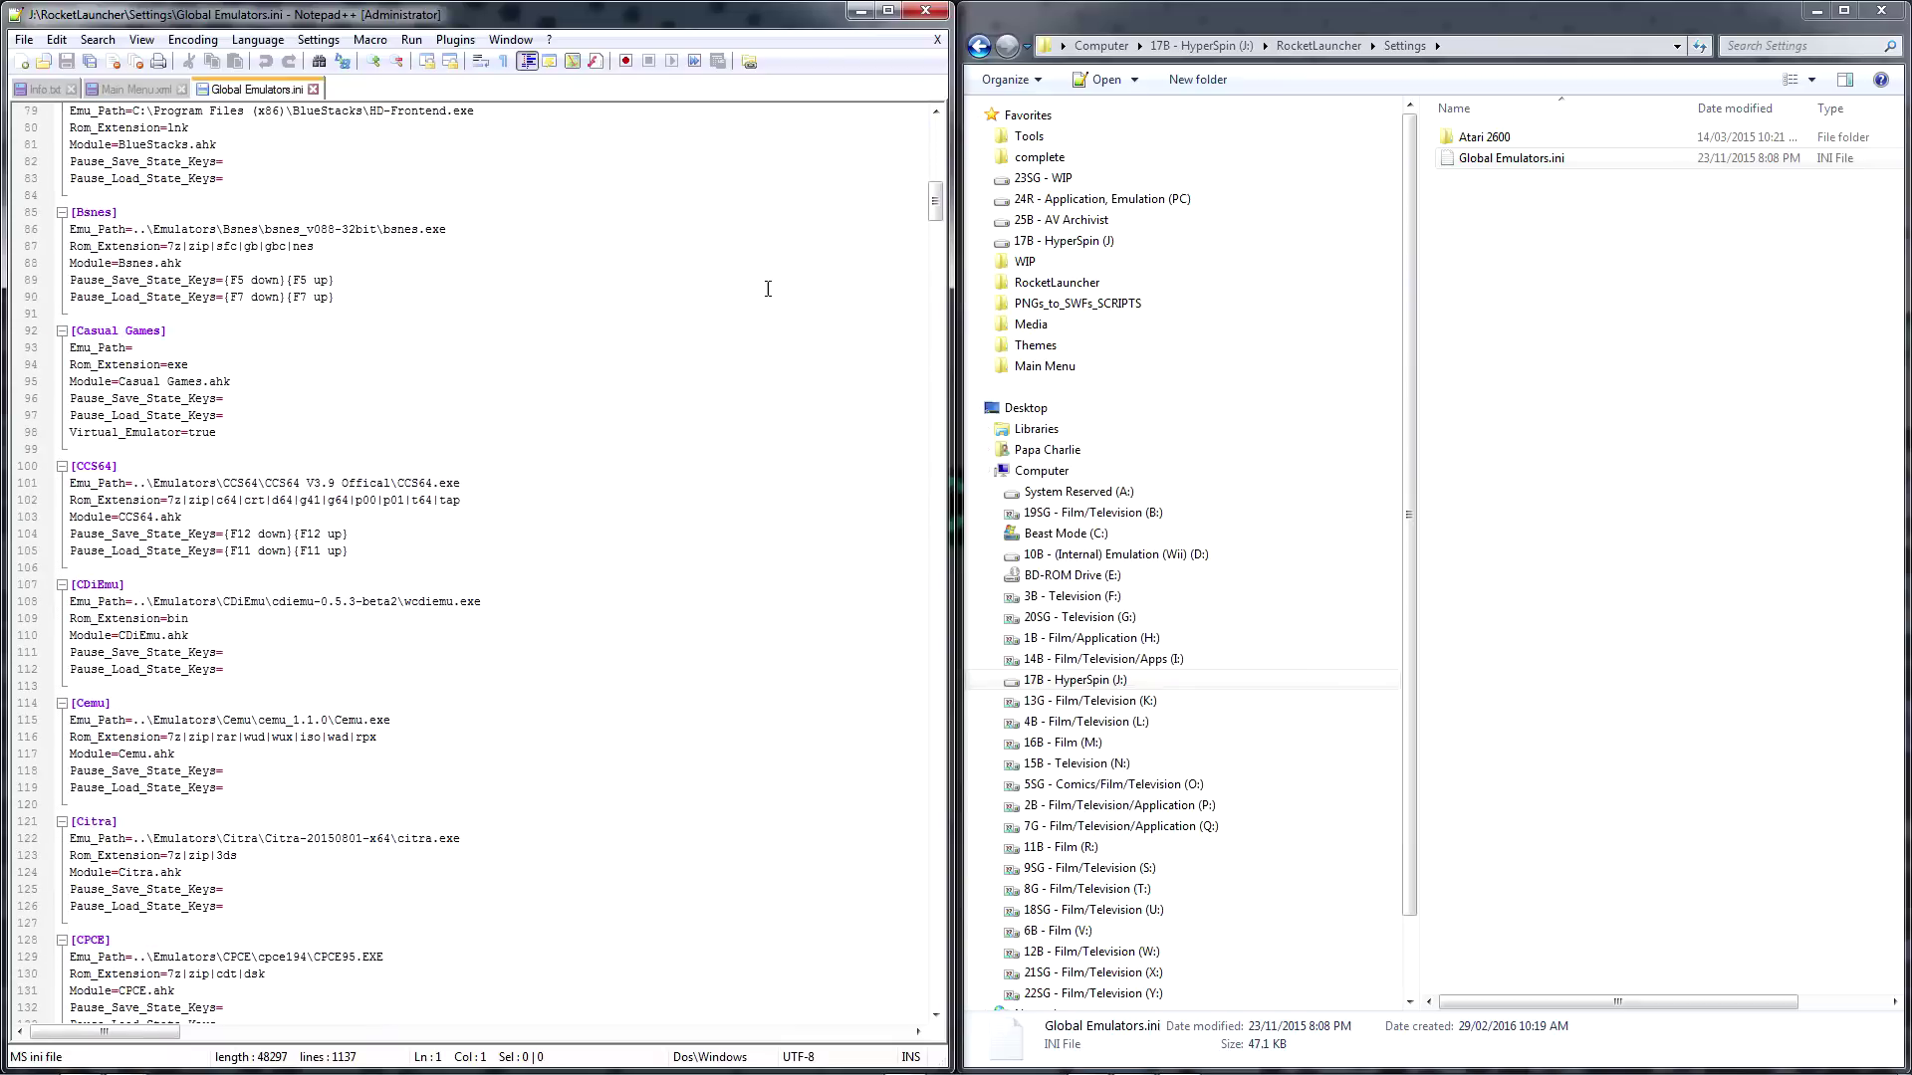
{"action": "left_click_drag", "start_coordinate": [935, 209], "coordinate": [934, 986]}
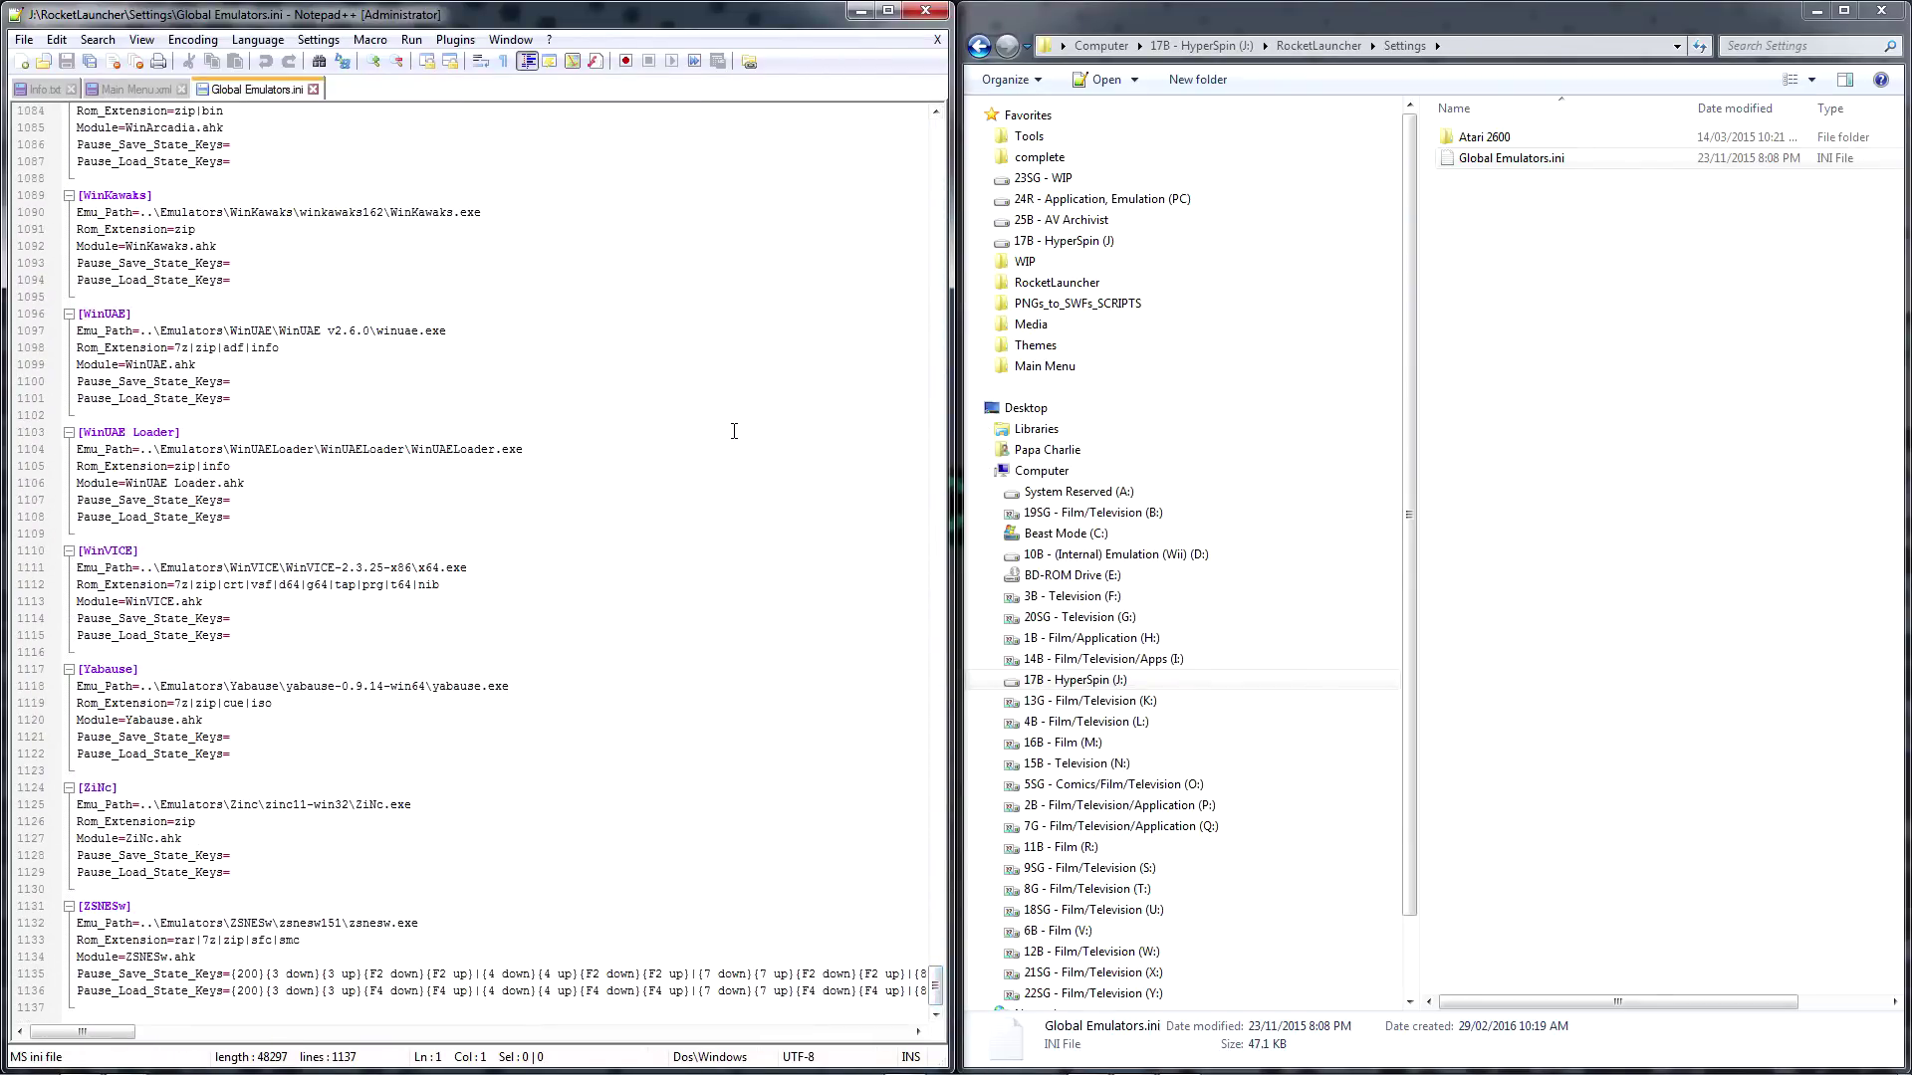
{"action": "key", "text": "alt+F4"}
{"action": "key", "text": "BackSpace"}
Open J:\HyperSpin\Settings\Settings.ini in Notepad++, docked to the left half of the screen
{"action": "left_click", "coordinate": [1523, 46]}
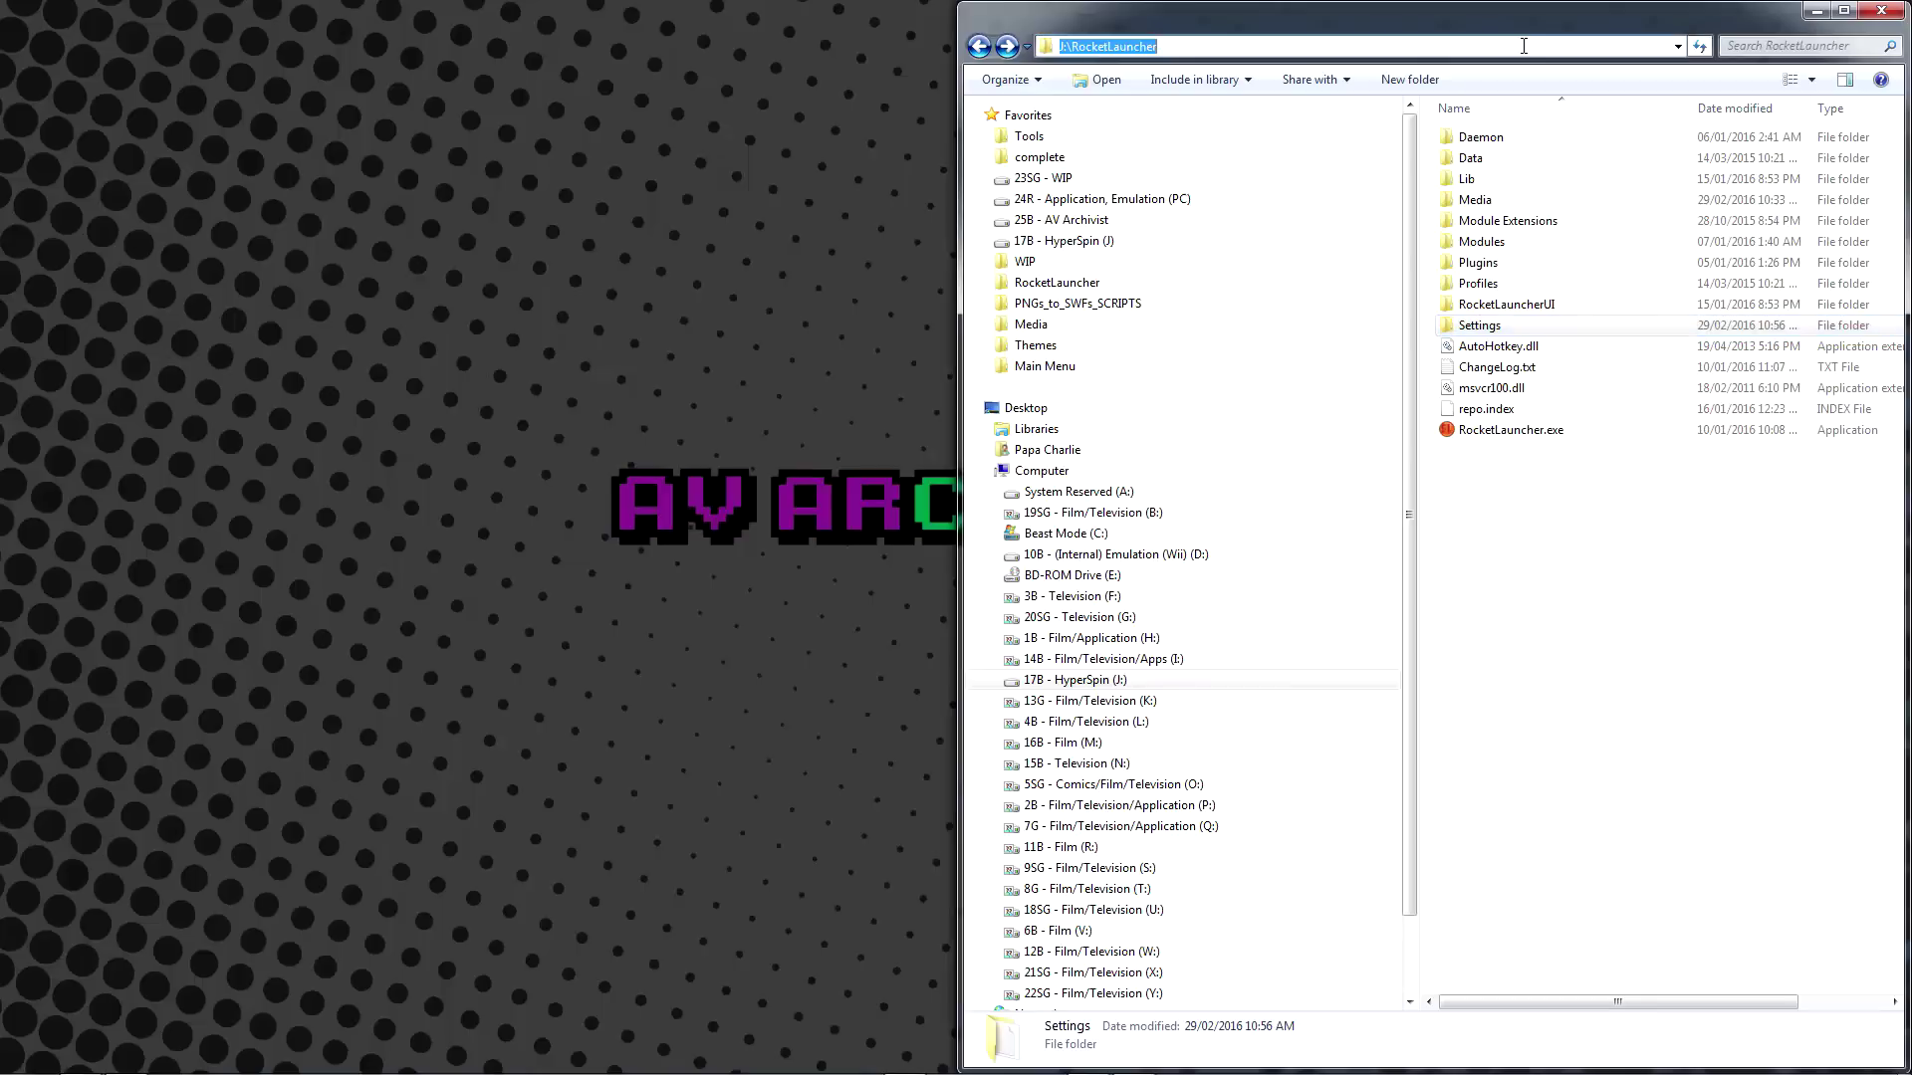
{"action": "key", "text": "Escape"}
{"action": "key", "text": "BackSpace"}
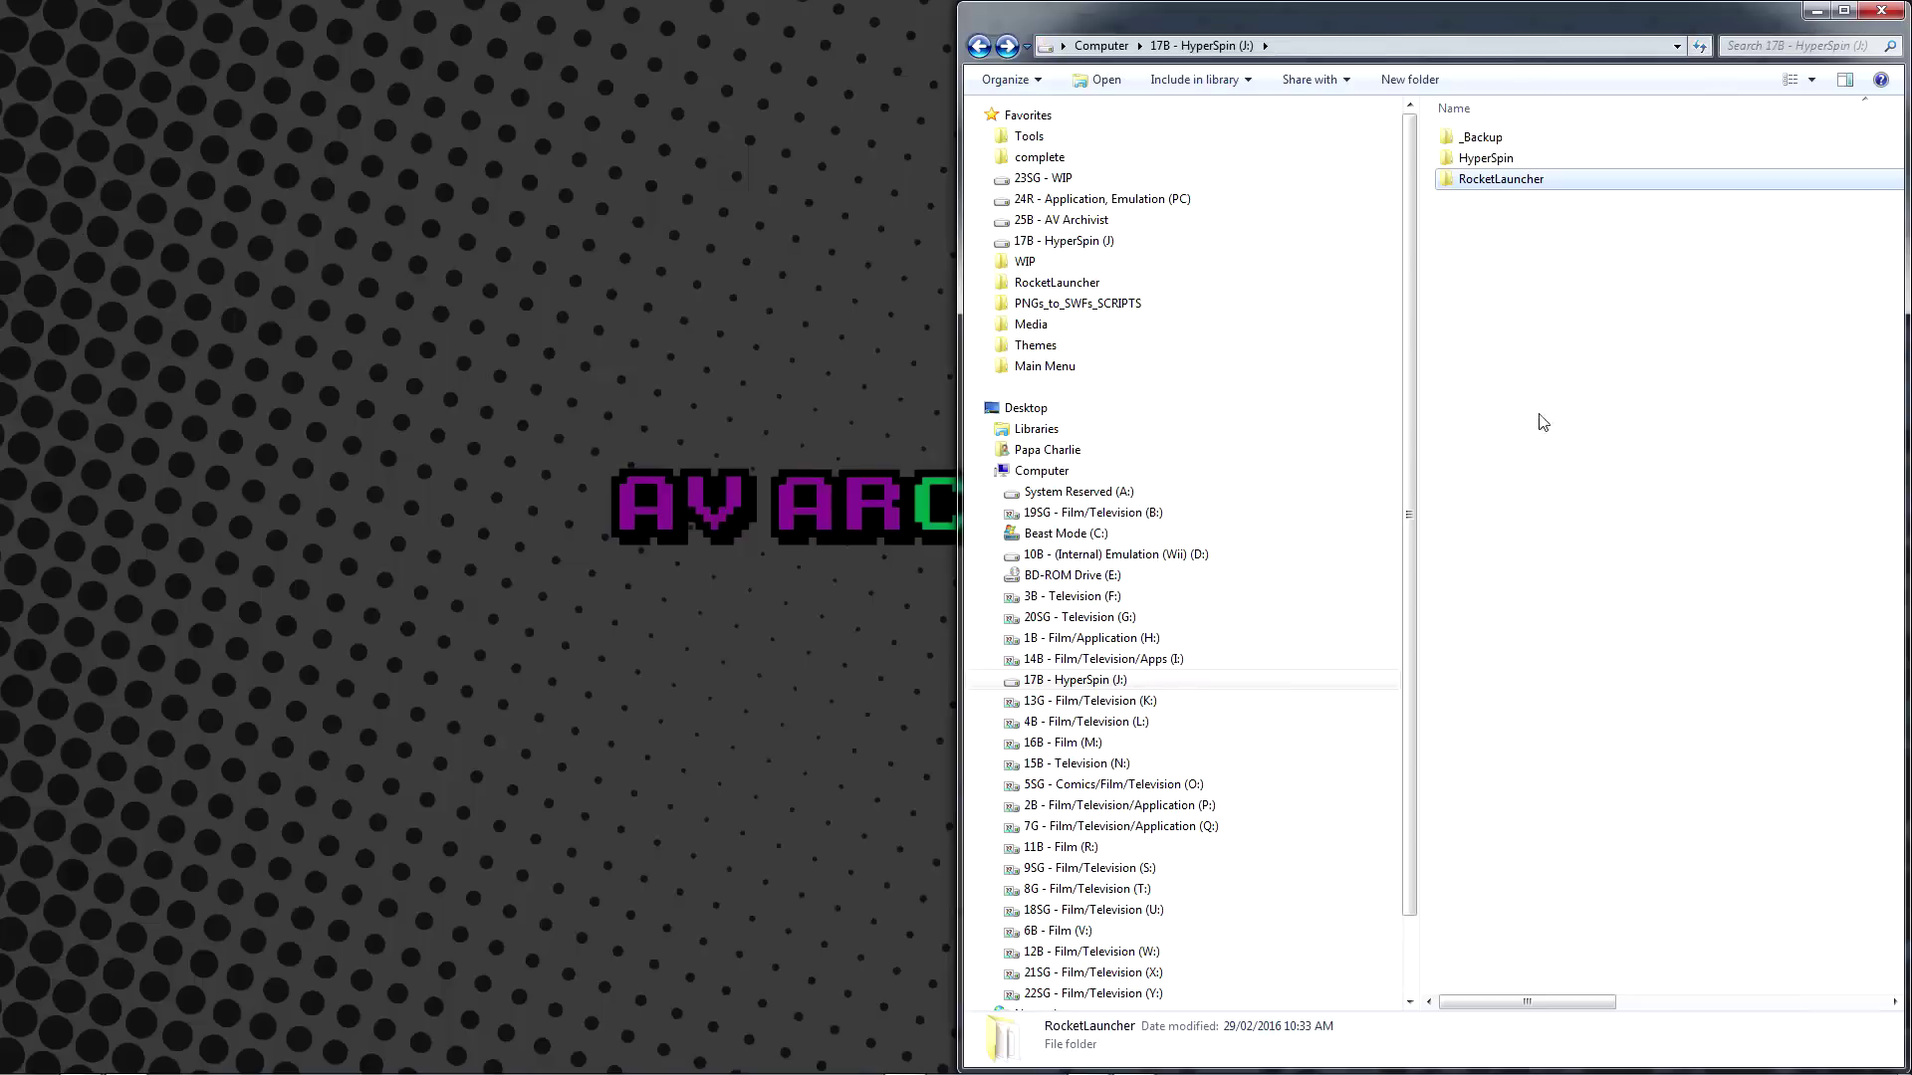
{"action": "double_click", "coordinate": [1503, 156]}
{"action": "double_click", "coordinate": [1496, 263]}
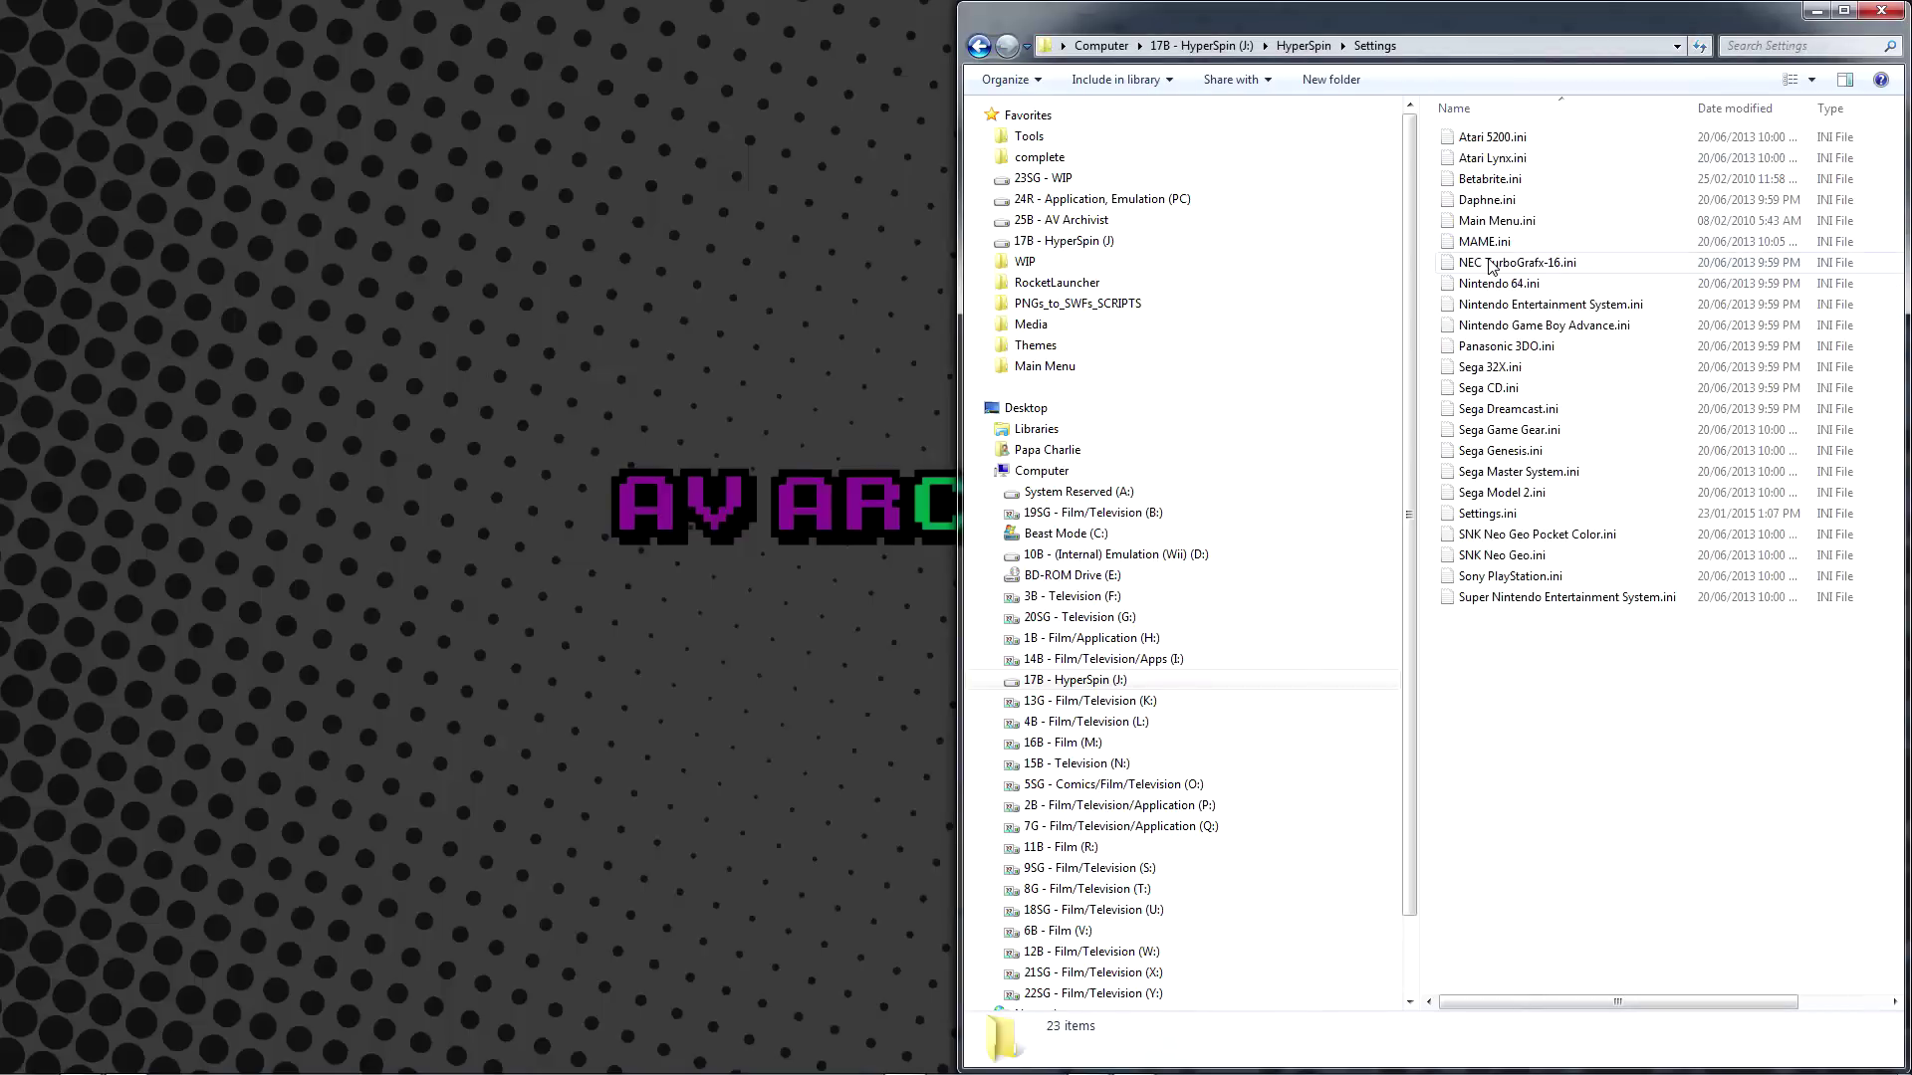
{"action": "double_click", "coordinate": [1488, 514]}
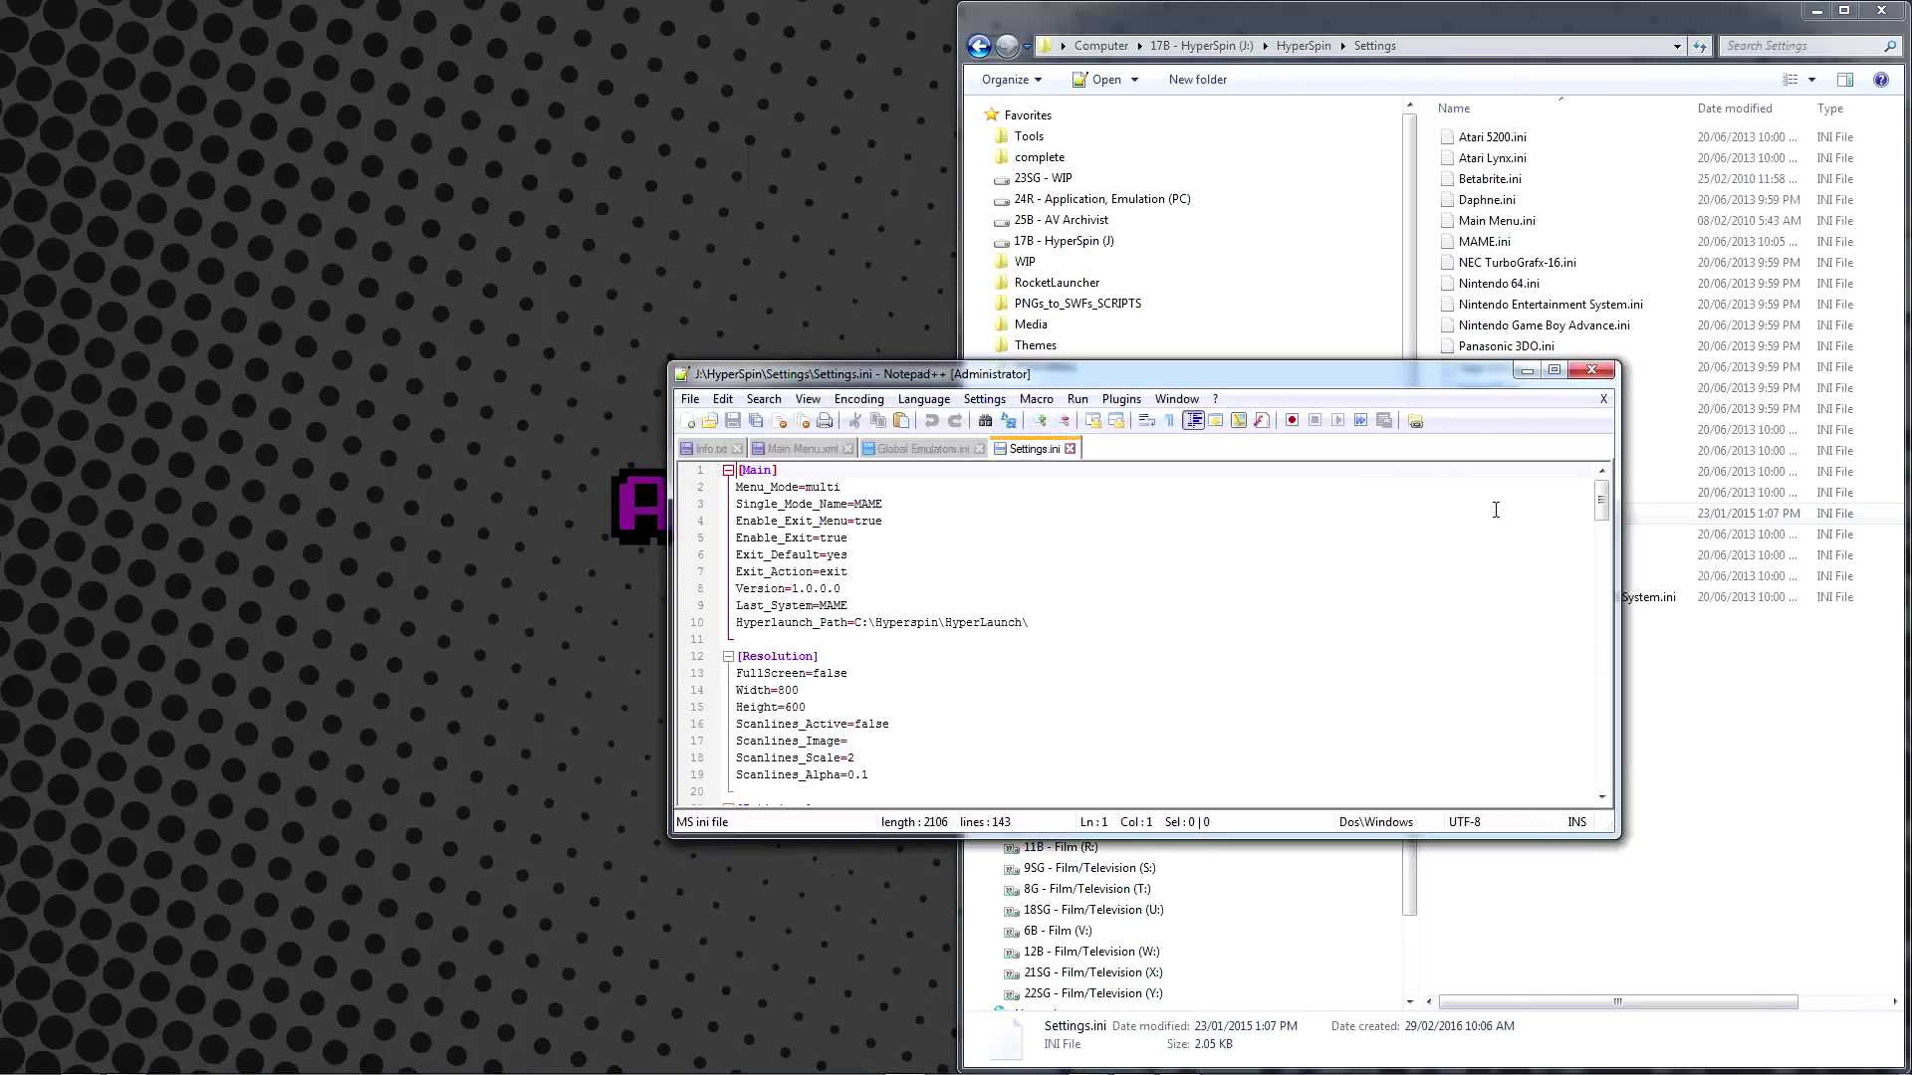
{"action": "key", "text": "super+Left"}
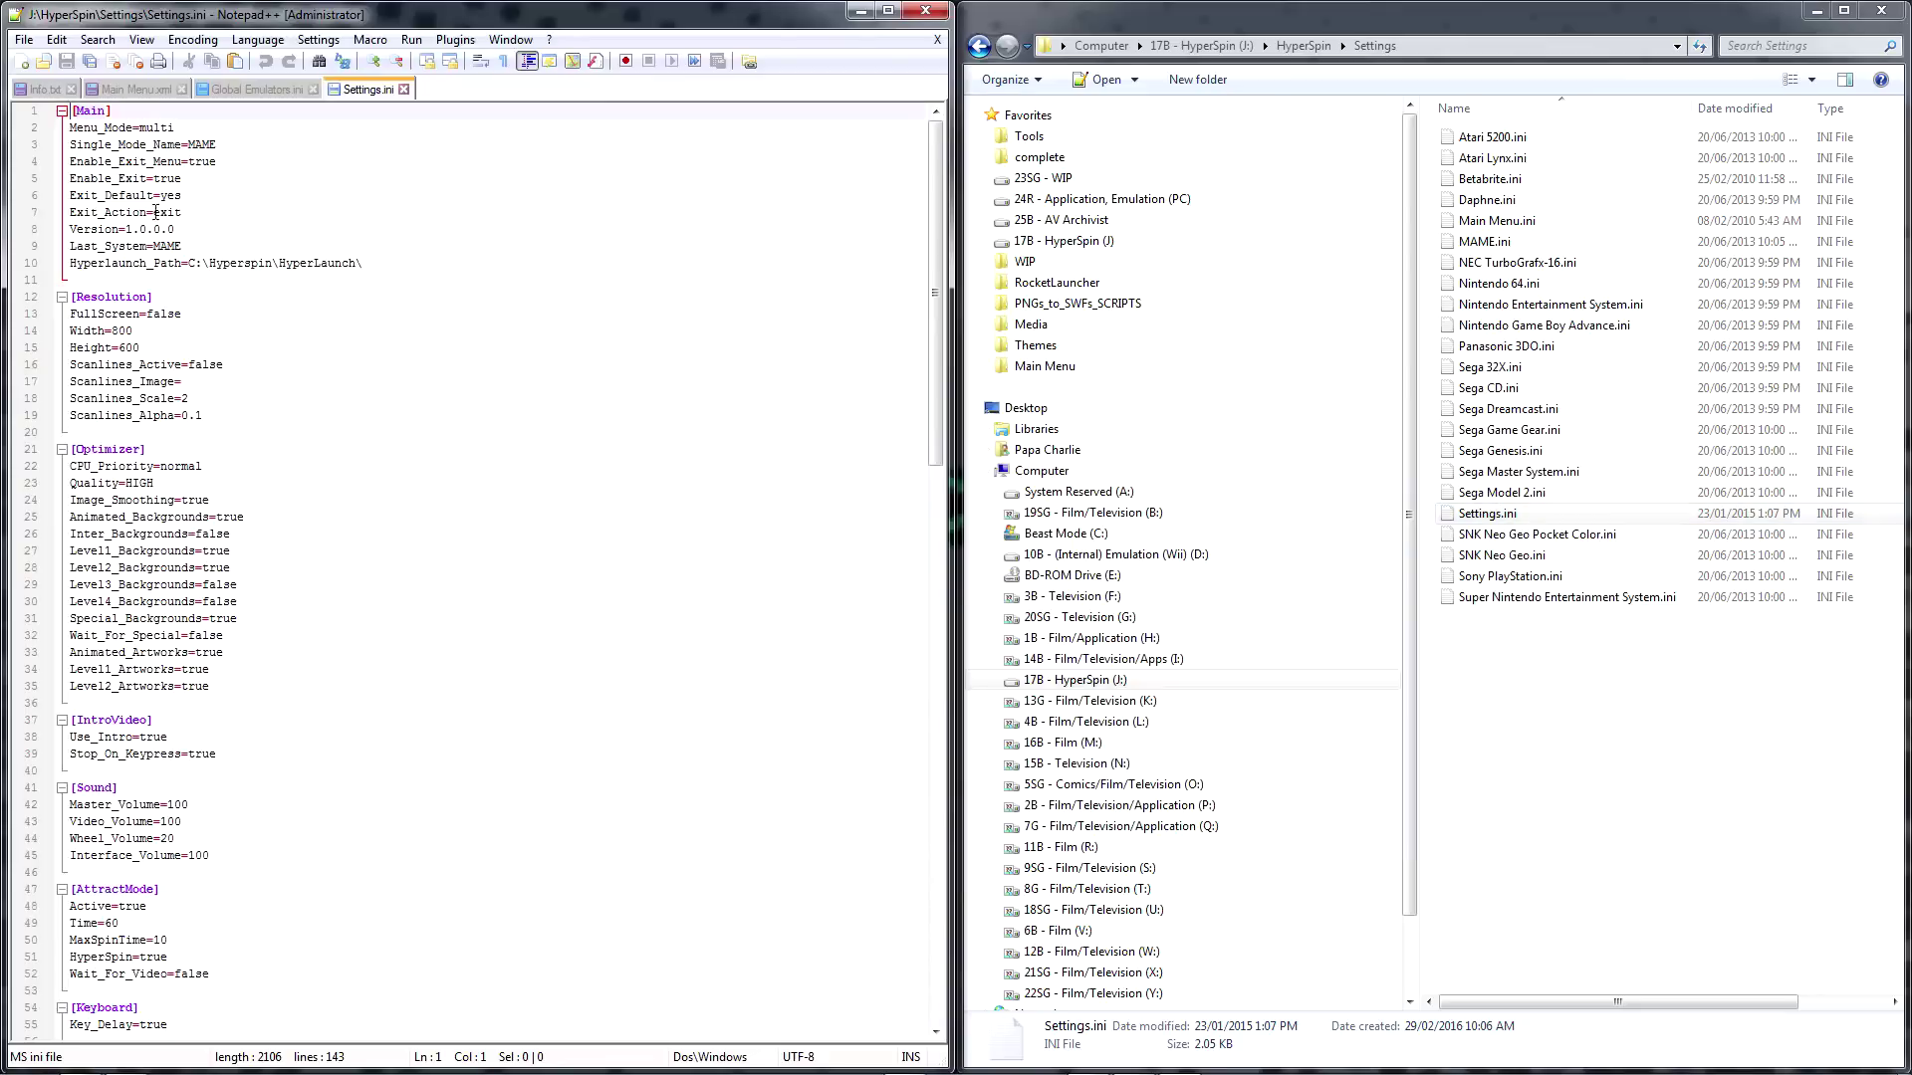
Replace line 10's Hyperlaunch_Path value with J:\RocketLauncher\RocketLauncher.exe, save, and close Notepad++
{"action": "left_click_drag", "start_coordinate": [72, 264], "coordinate": [188, 267]}
{"action": "left_click", "coordinate": [409, 271]}
{"action": "type", "text": "J:\\RocketLauncher"}
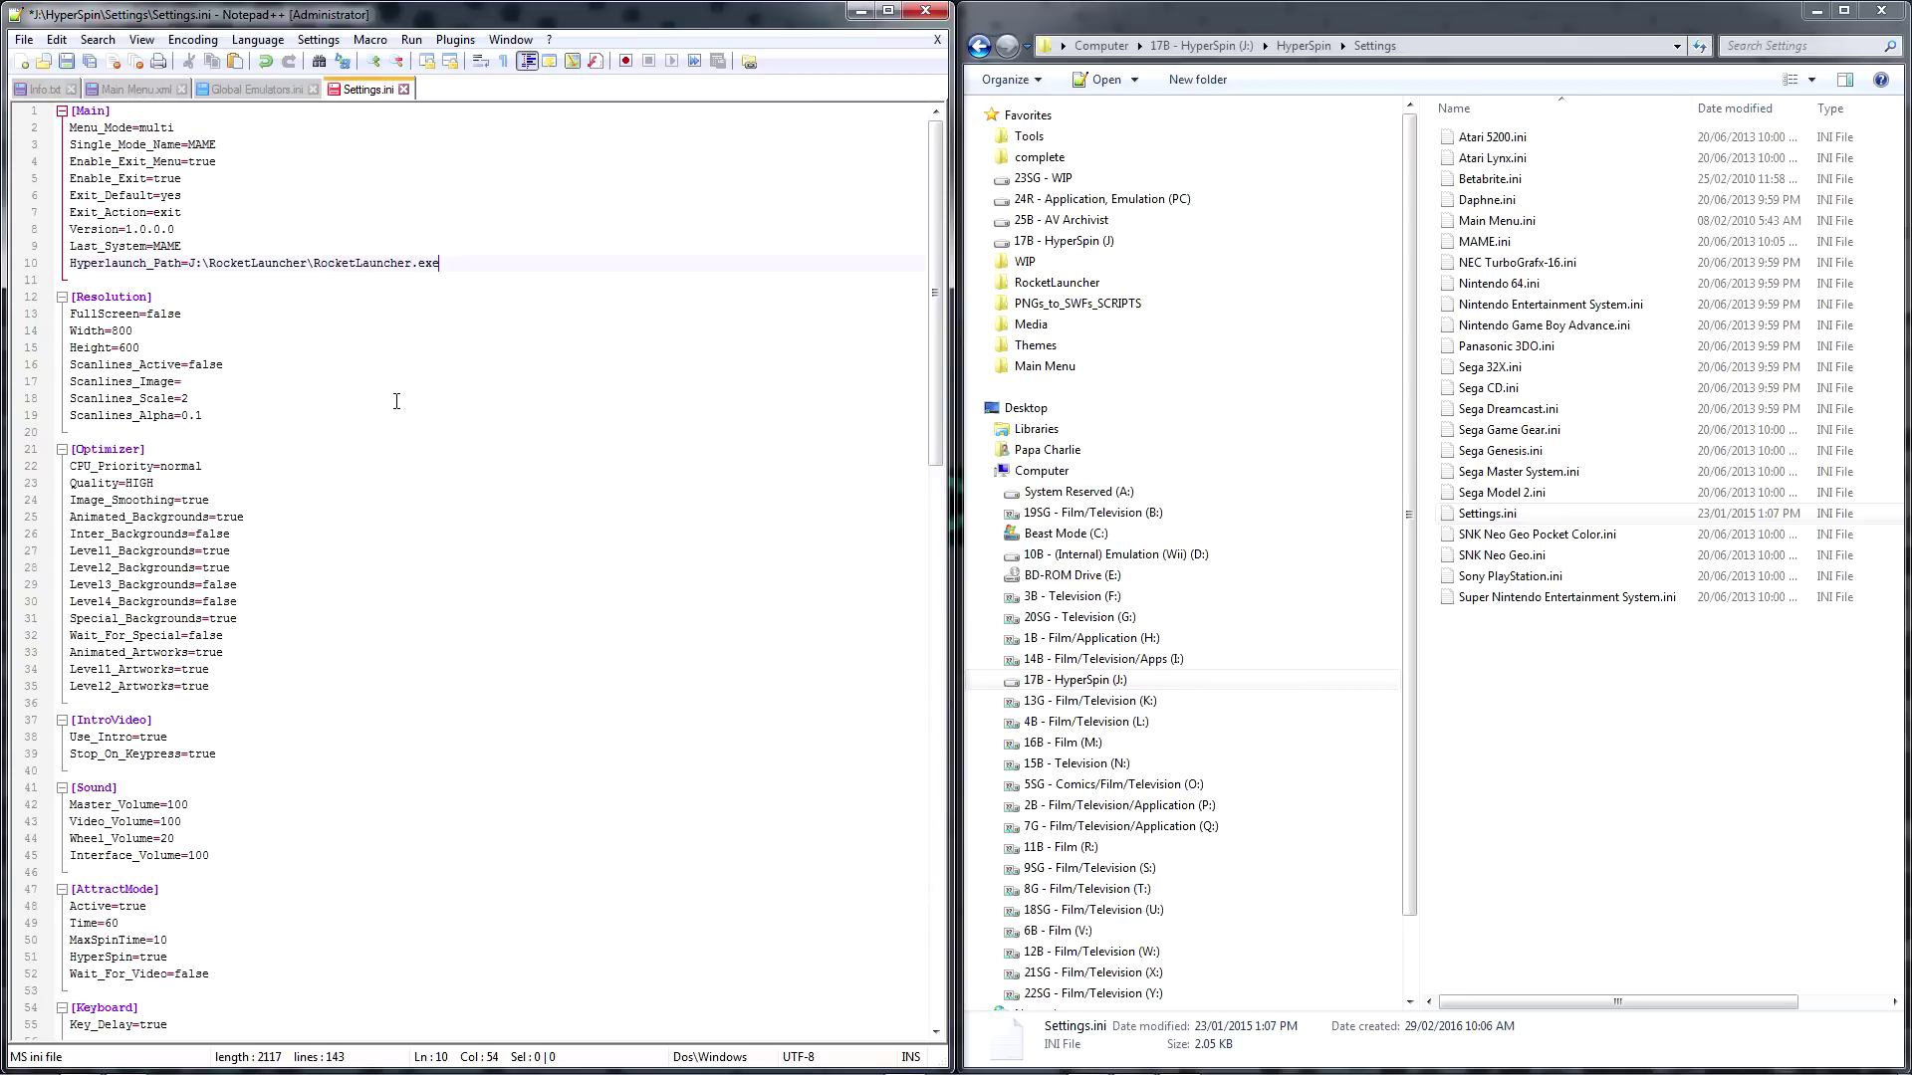
{"action": "key", "text": "ctrl+s"}
{"action": "key", "text": "ctrl+w"}
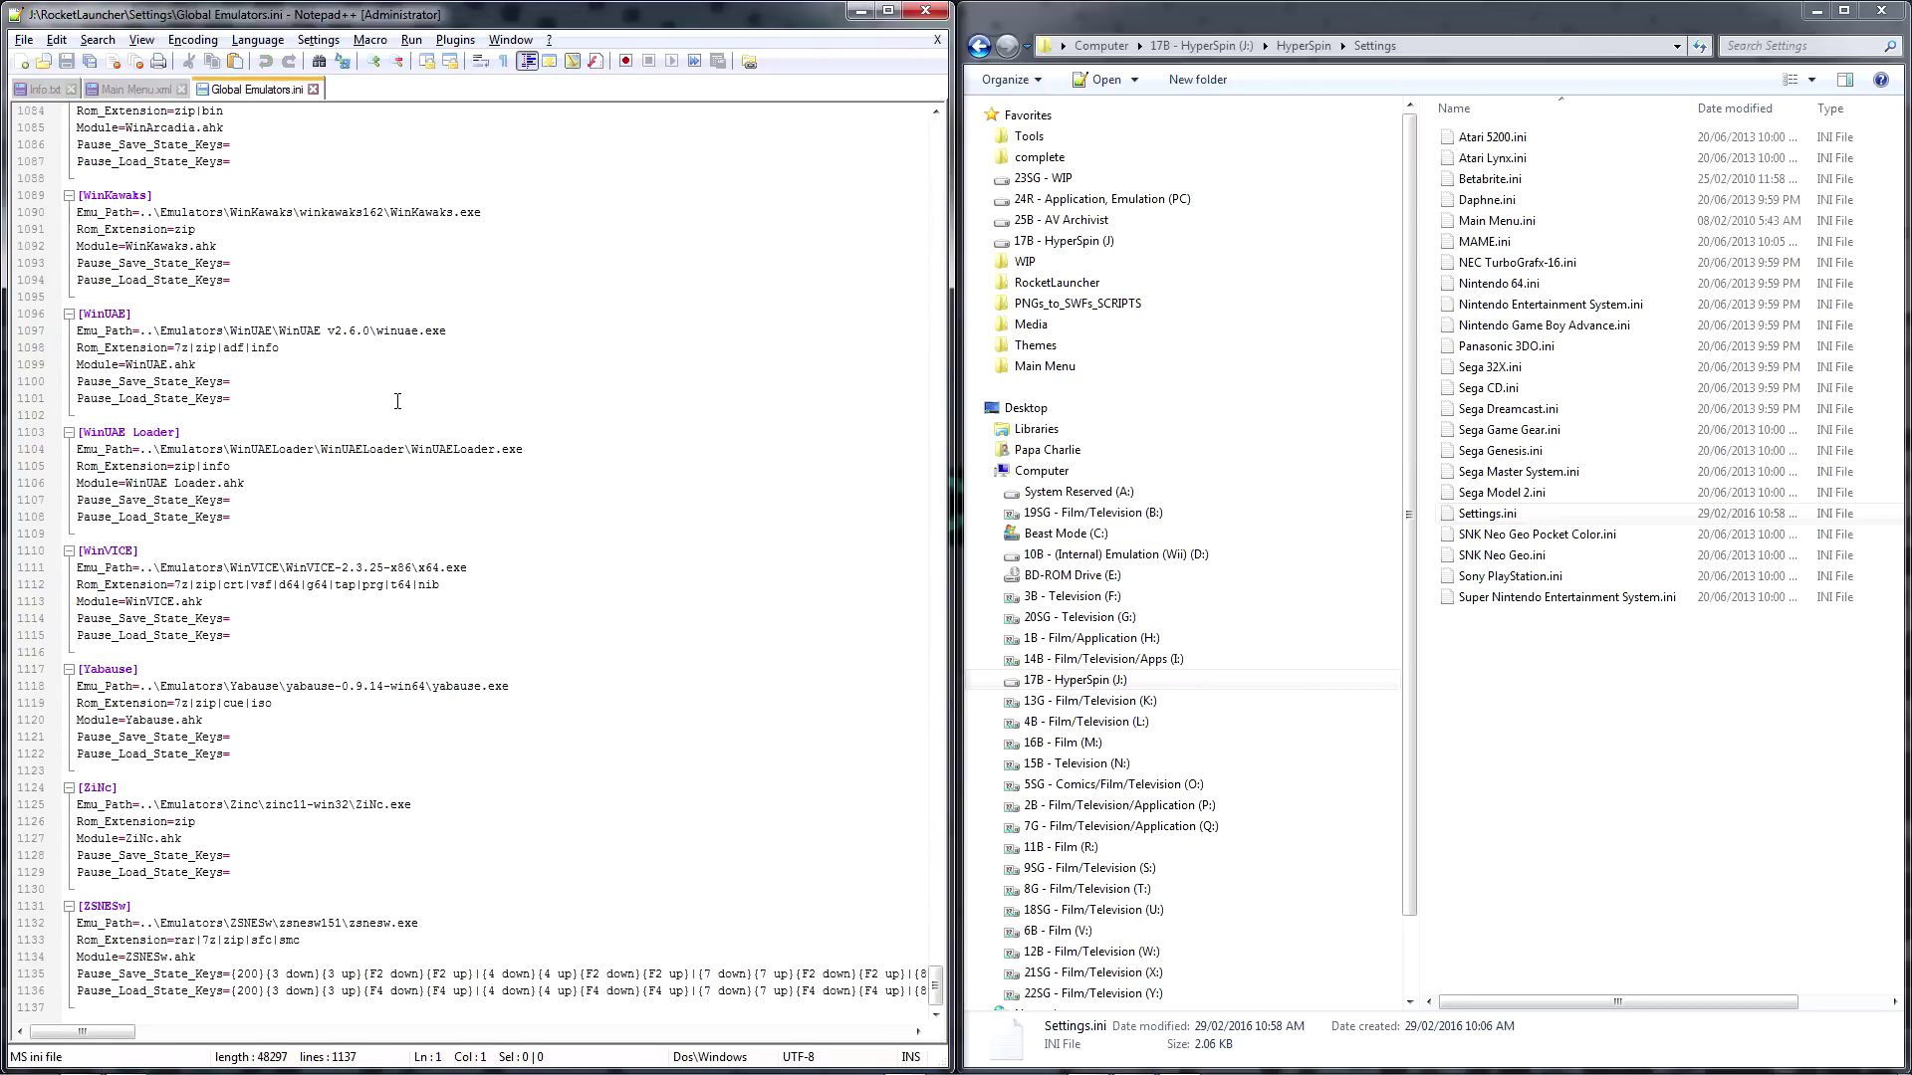
{"action": "key", "text": "alt+F4"}
{"action": "left_click", "coordinate": [1643, 790]}
Launch HyperHQ, view the Nintendo Entertainment System wheel settings, then close HyperHQ
{"action": "key", "text": "BackSpace"}
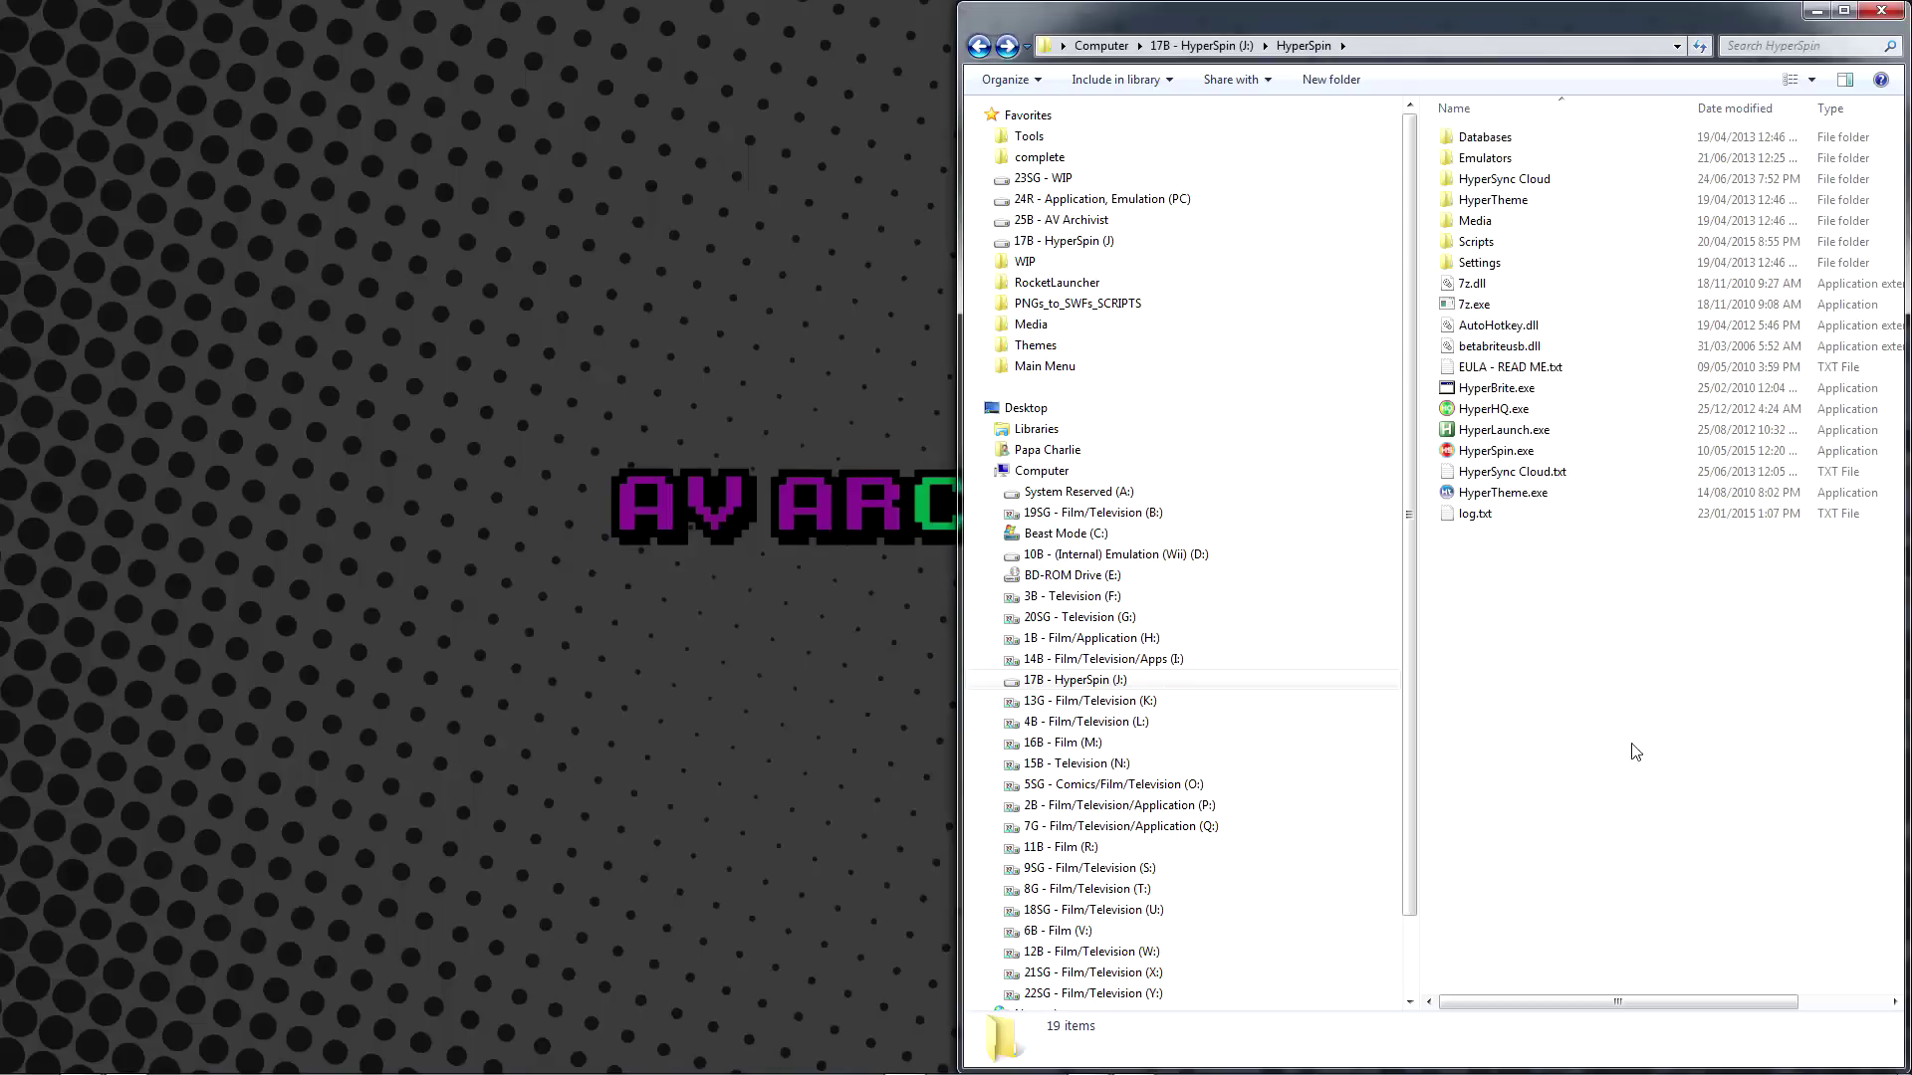
{"action": "left_click", "coordinate": [1507, 411]}
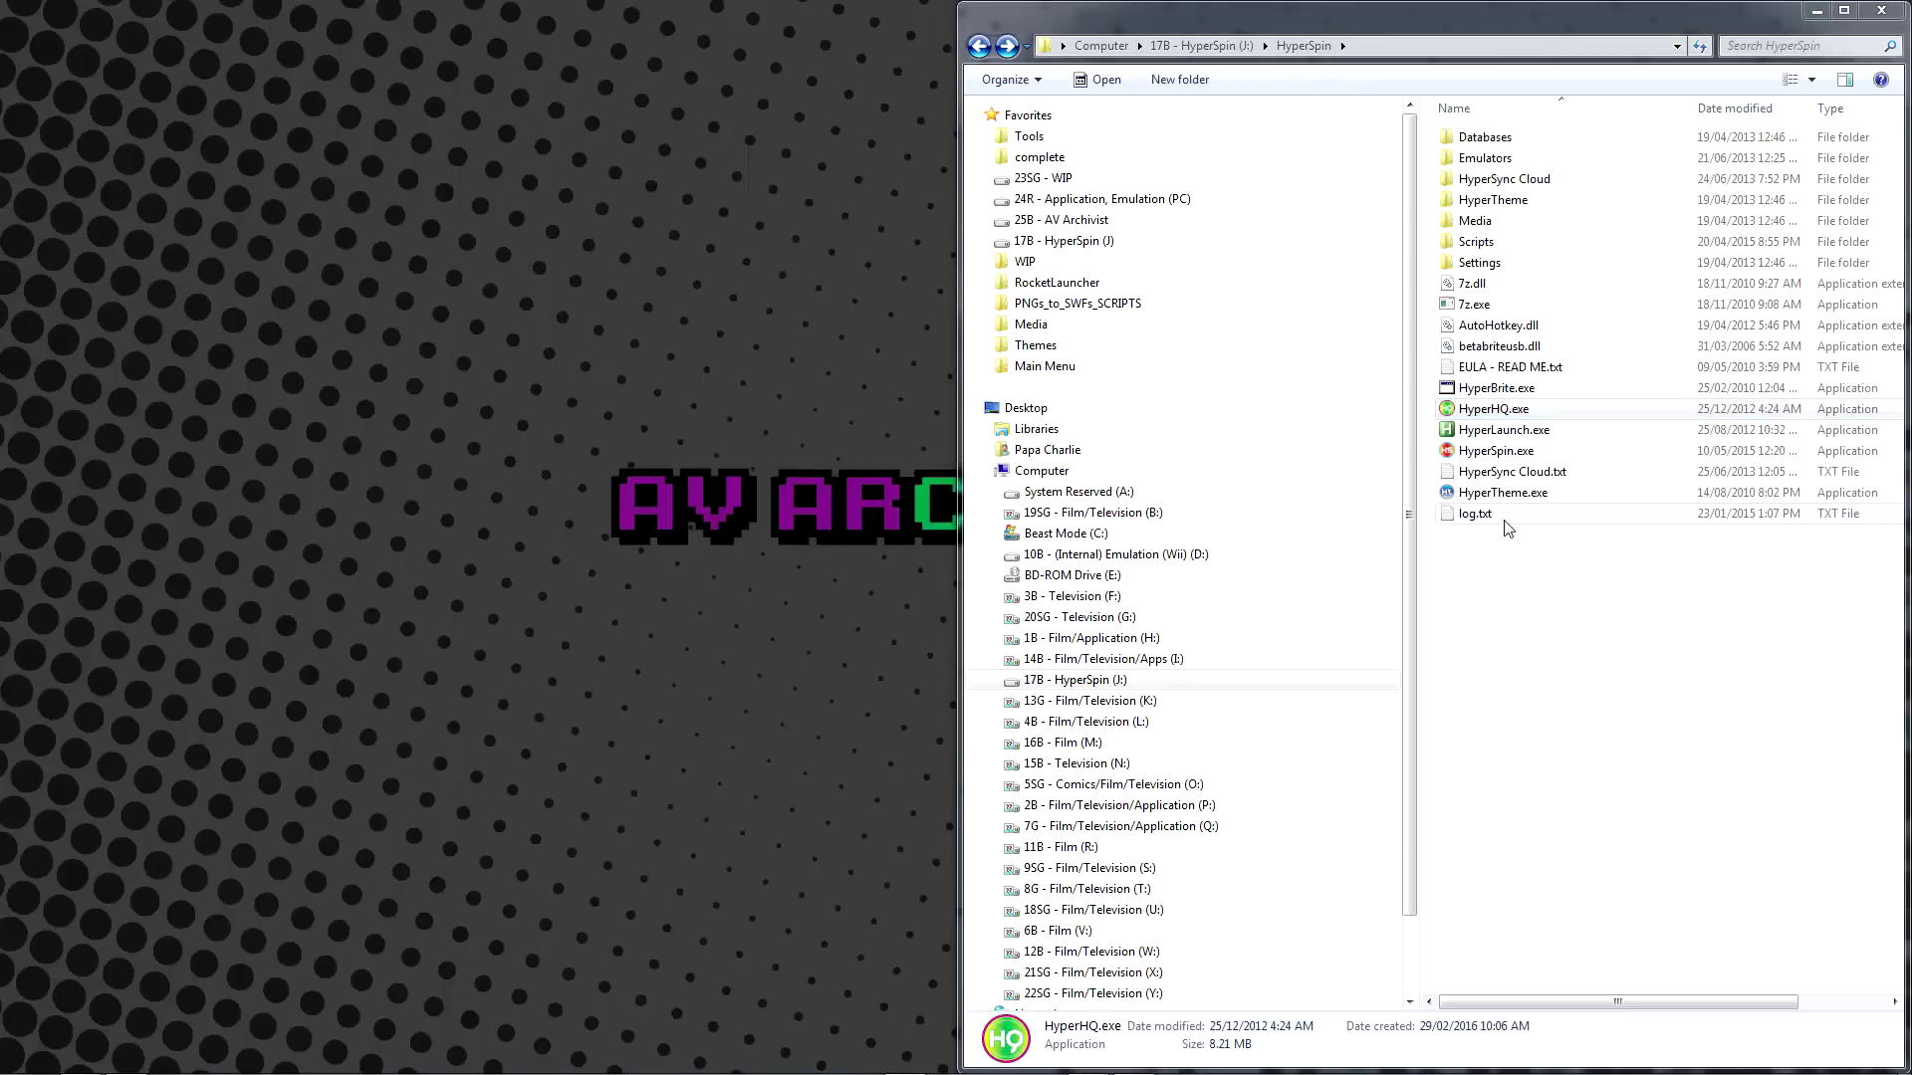
{"action": "key", "text": "Return"}
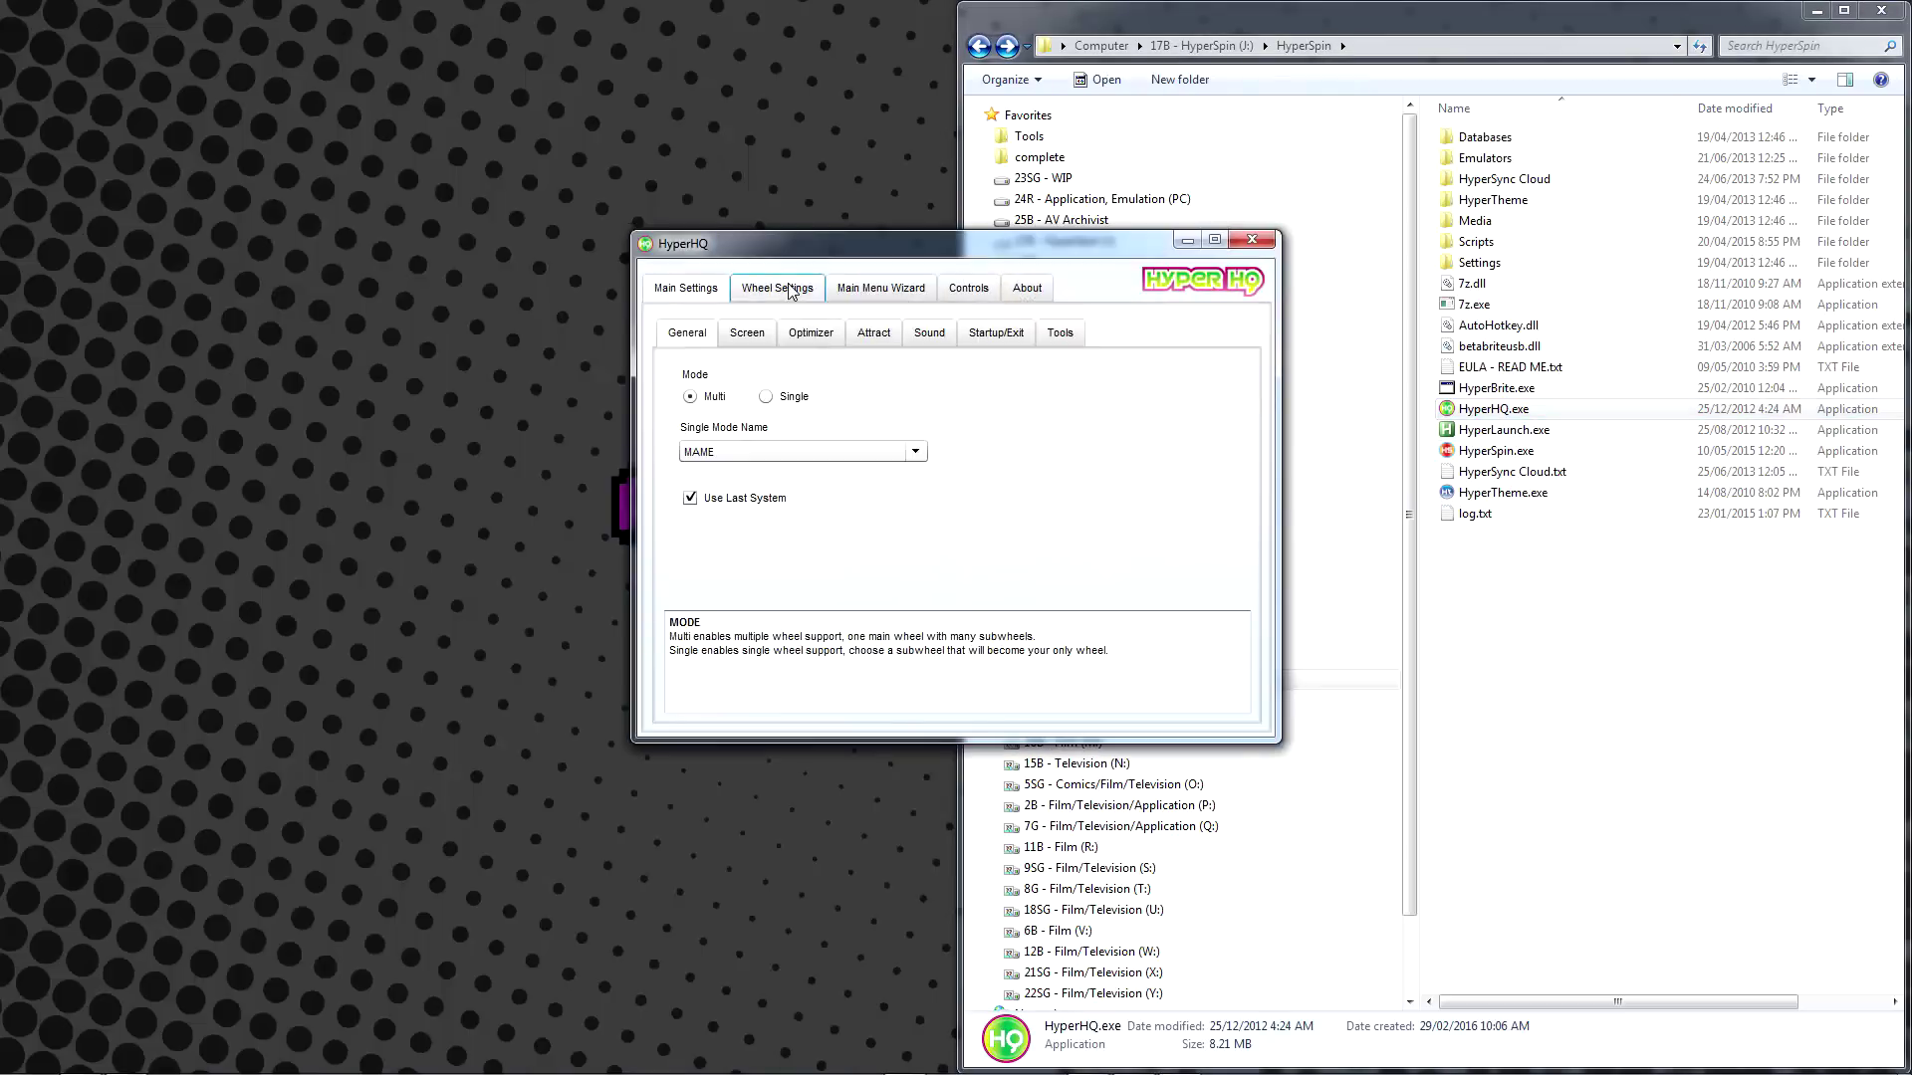
{"action": "left_click", "coordinate": [782, 288]}
{"action": "left_click", "coordinate": [762, 327]}
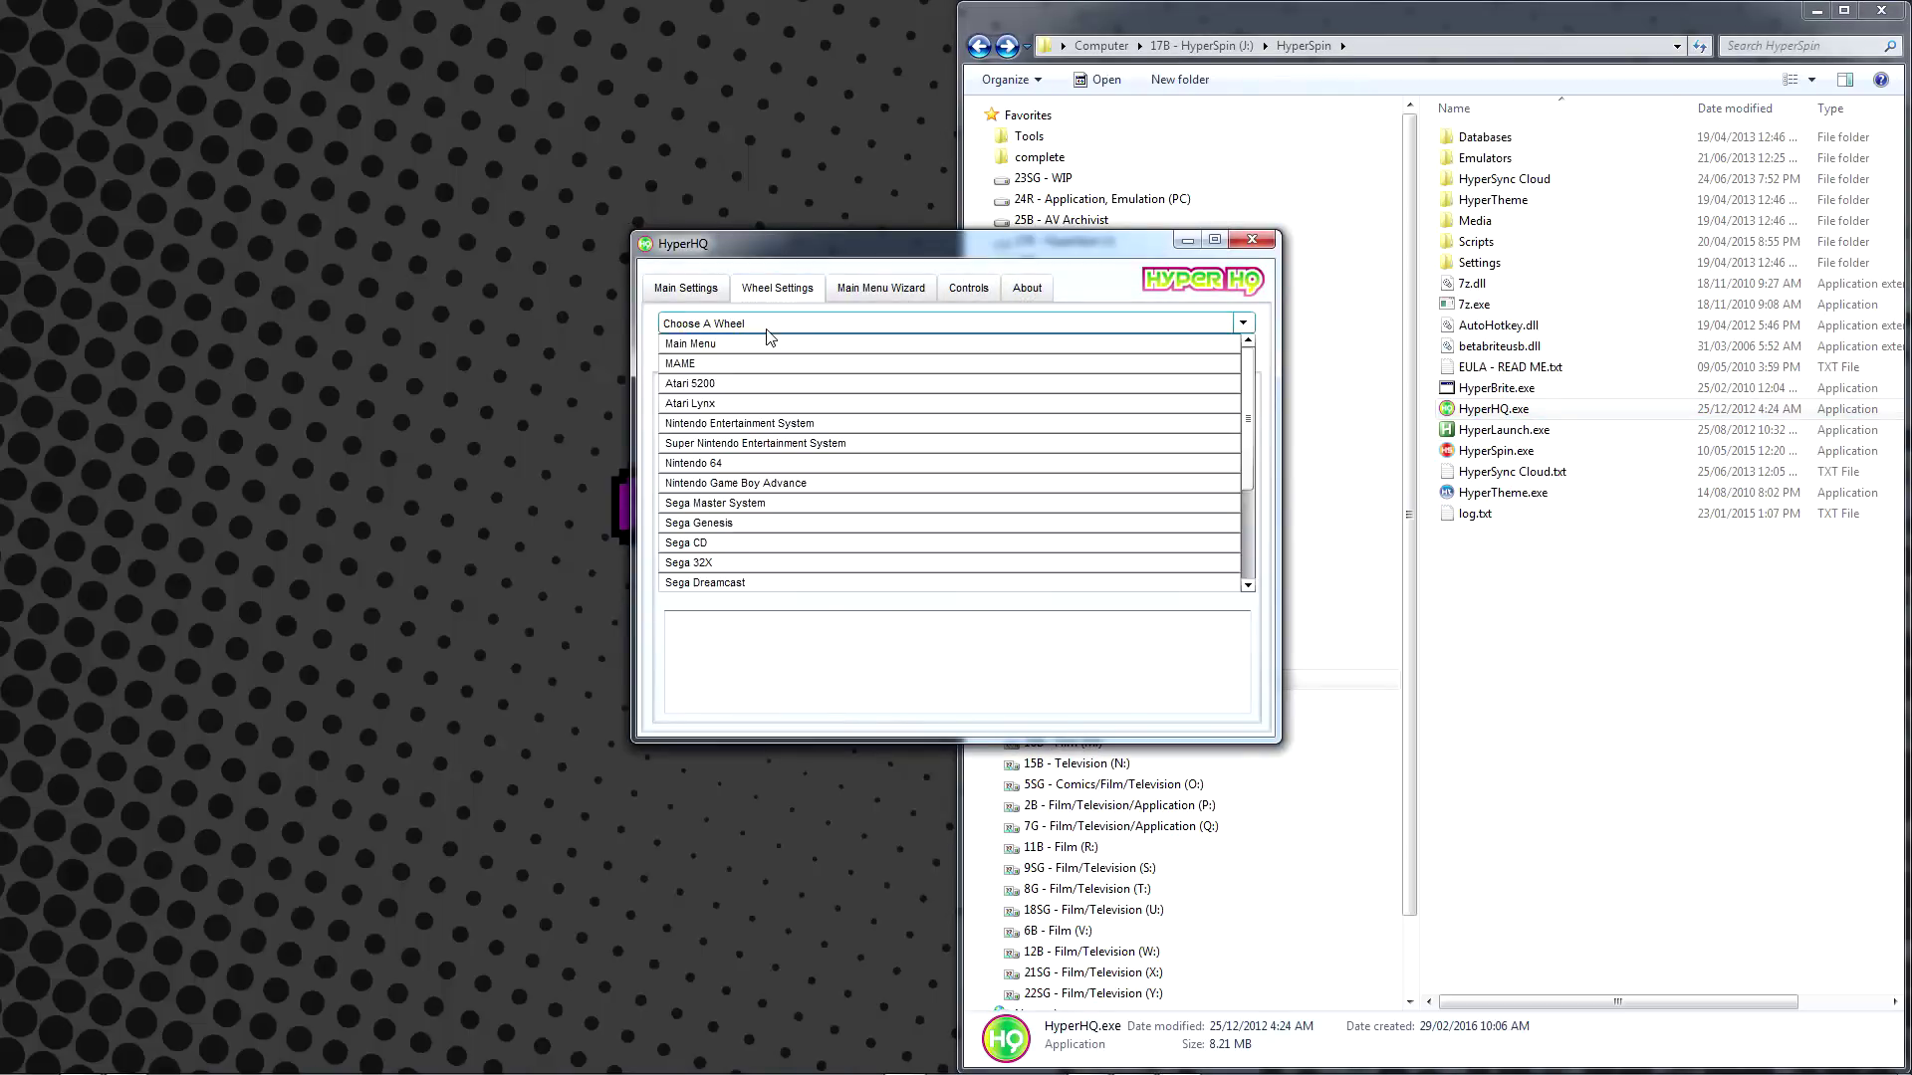
{"action": "left_click", "coordinate": [749, 426]}
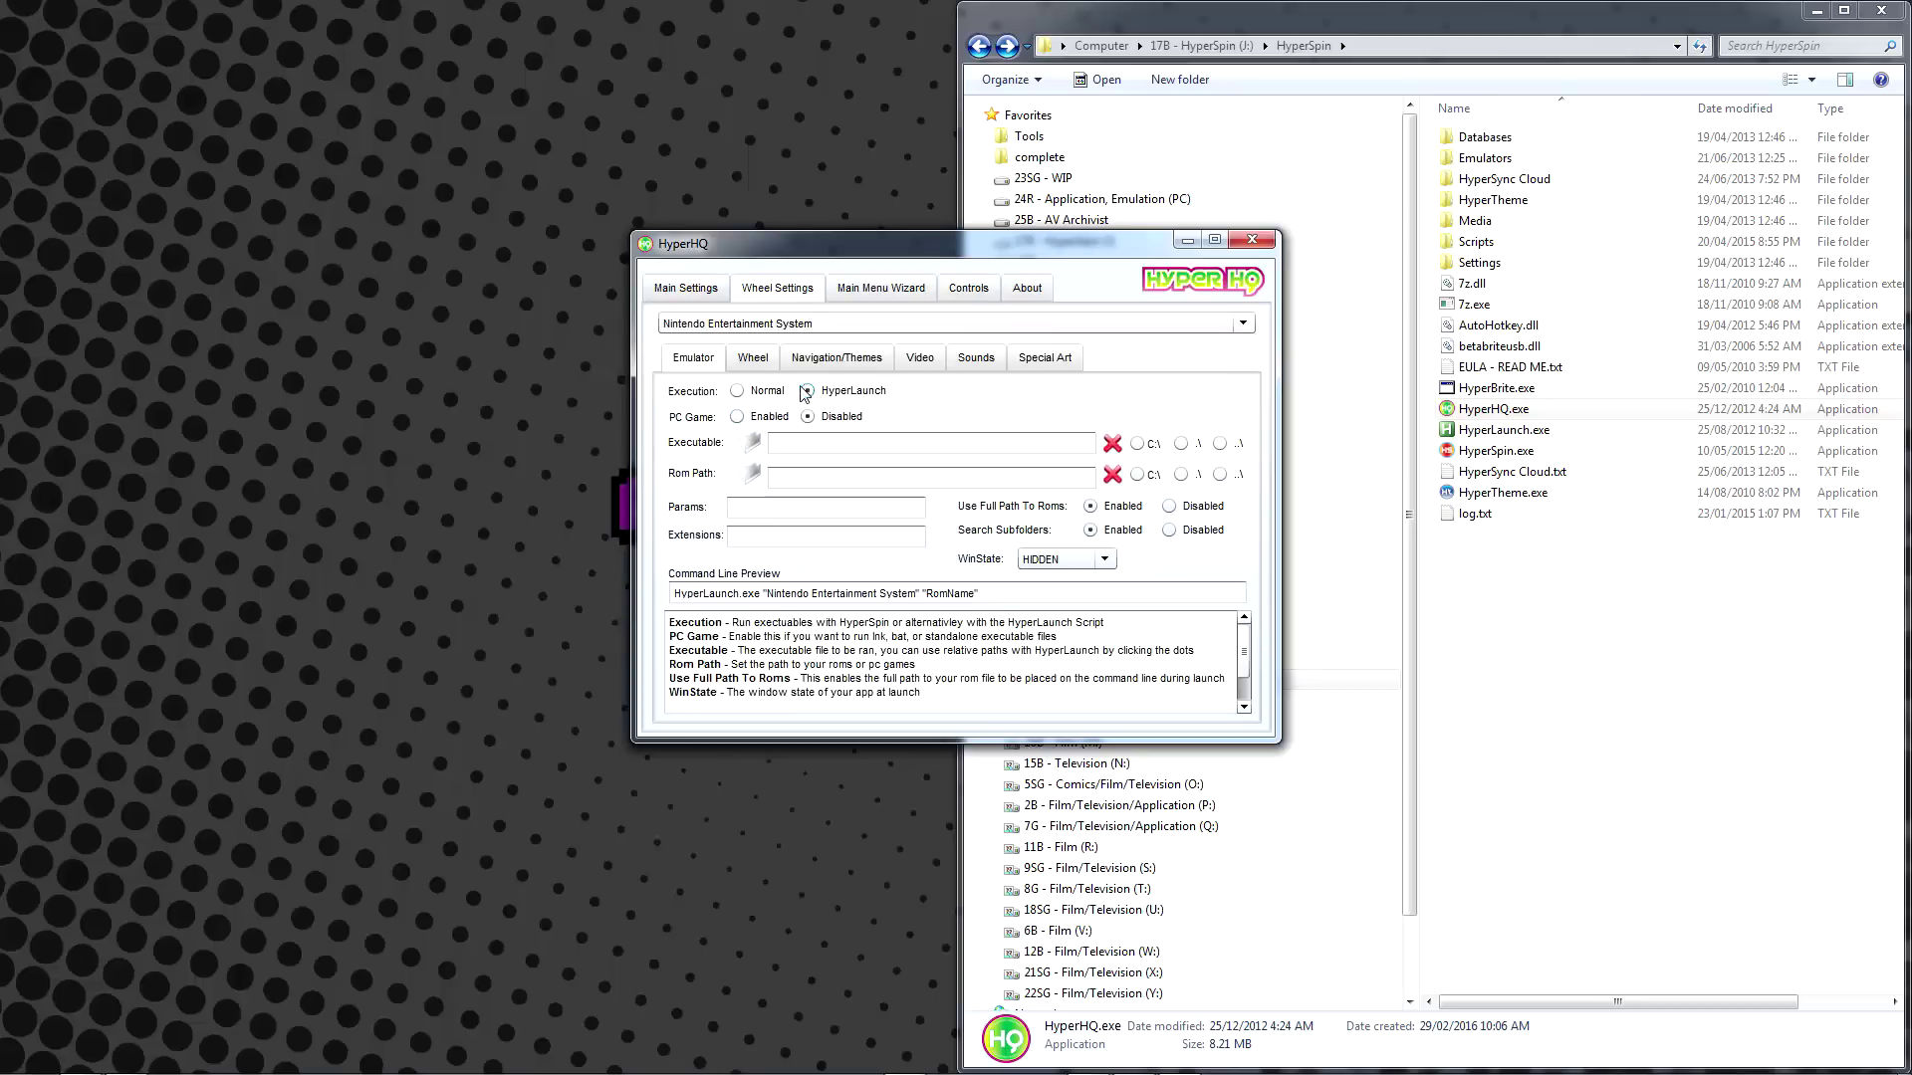
{"action": "left_click", "coordinate": [1256, 240]}
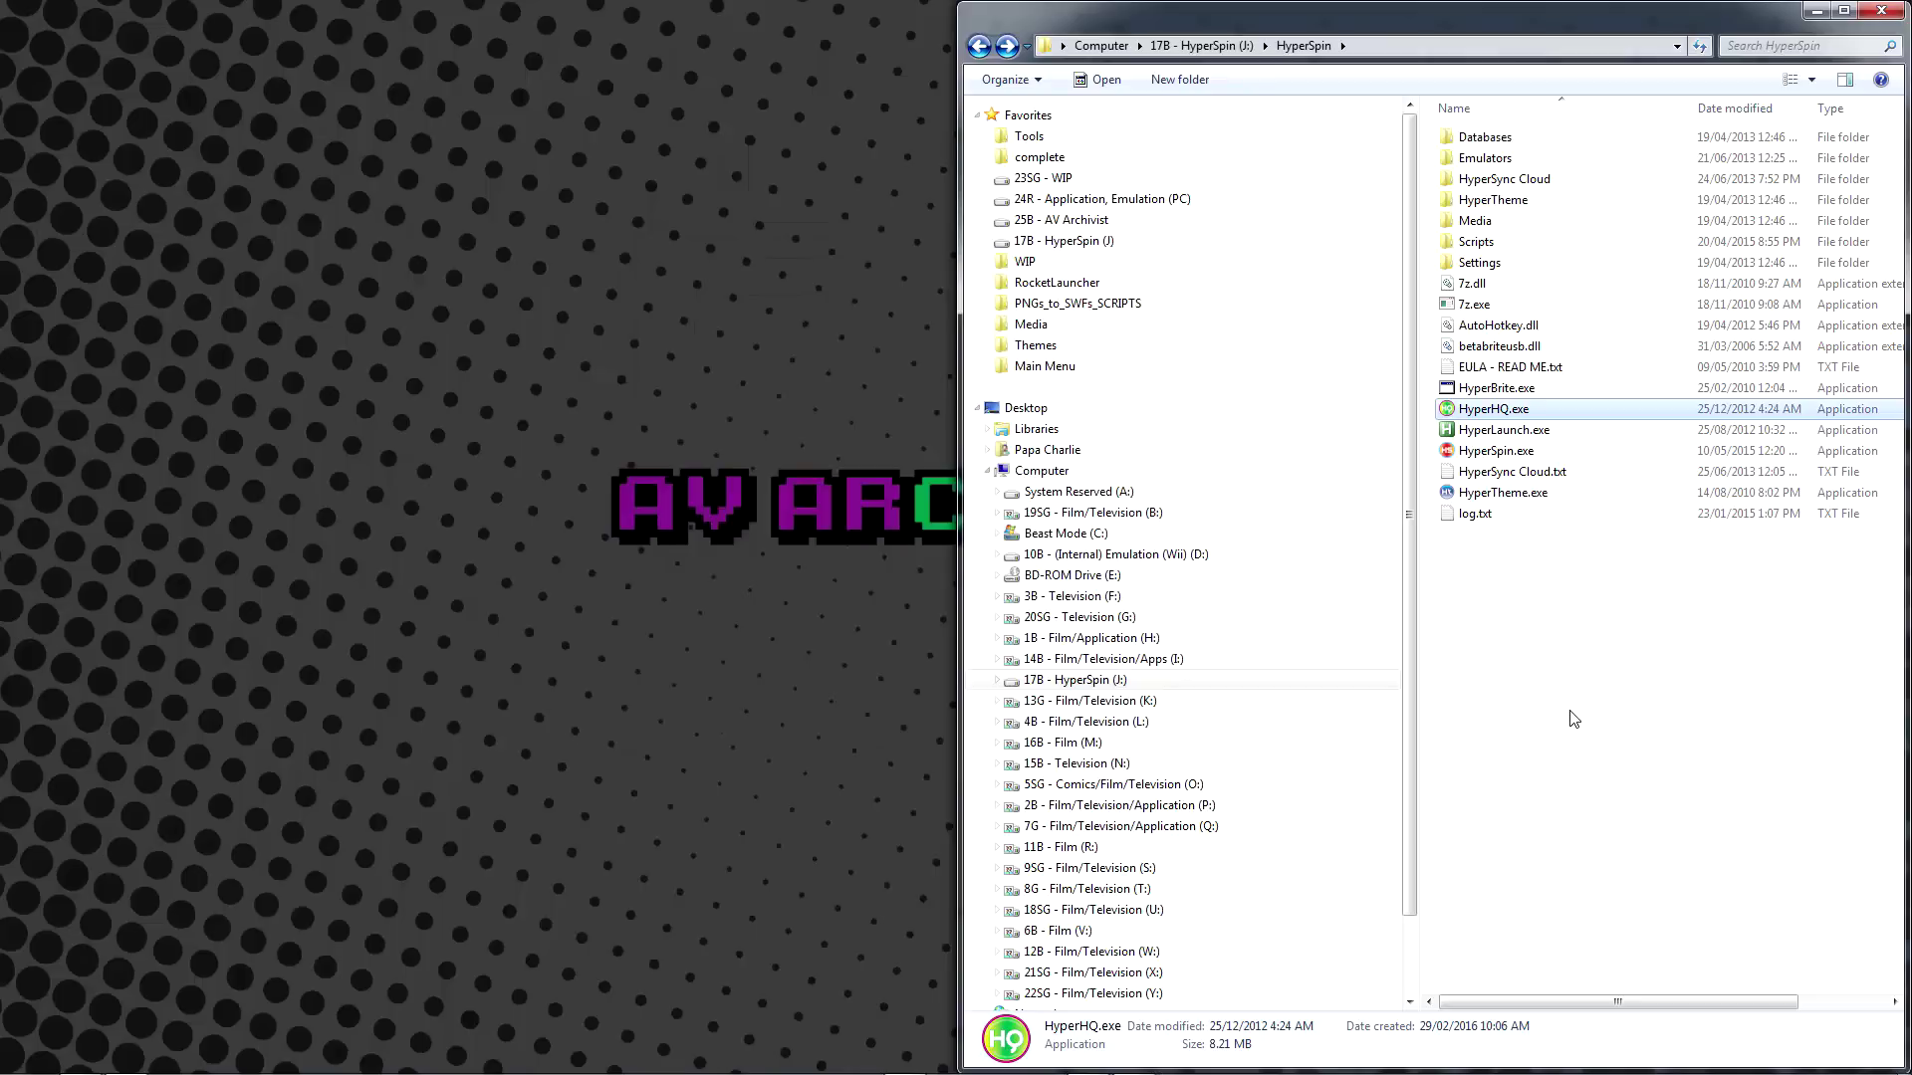
Return to the J: drive root and open the RocketLauncher folder
{"action": "left_click", "coordinate": [1550, 682]}
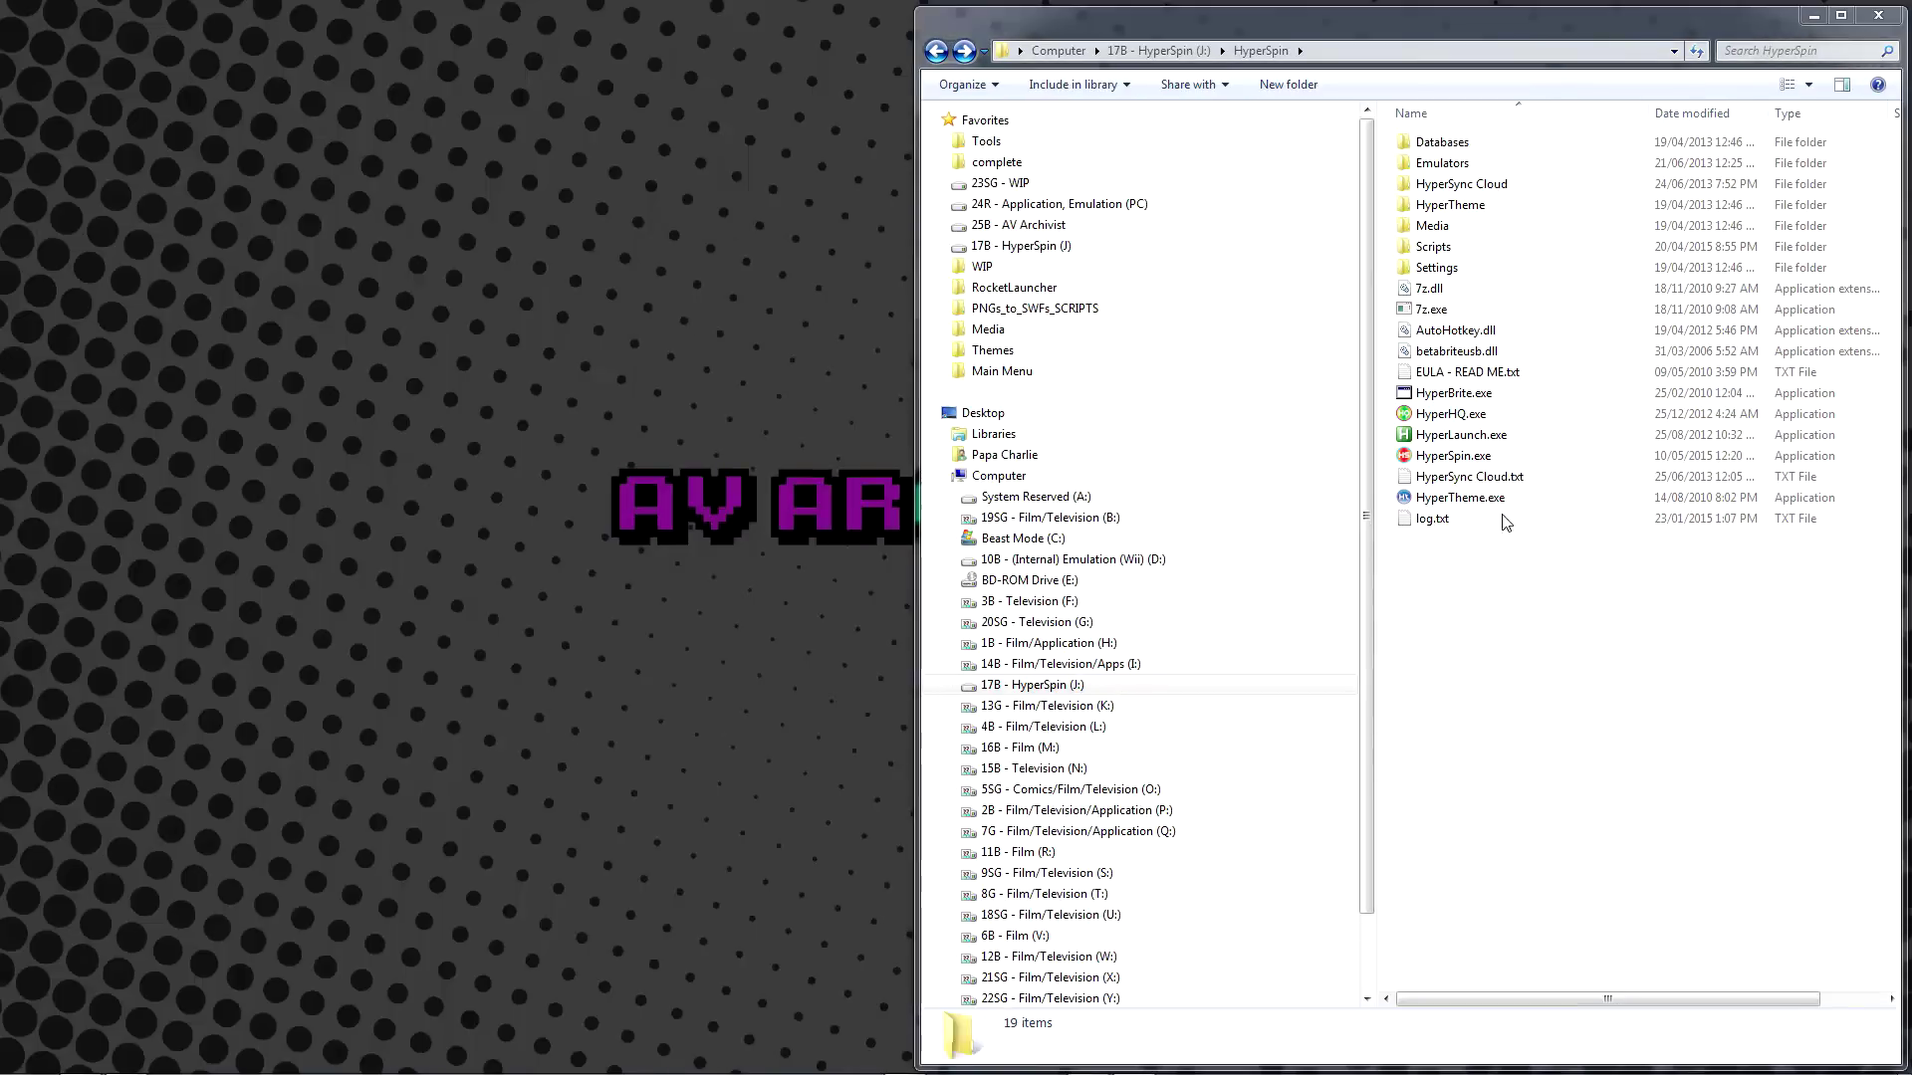
{"action": "left_click", "coordinate": [1158, 51]}
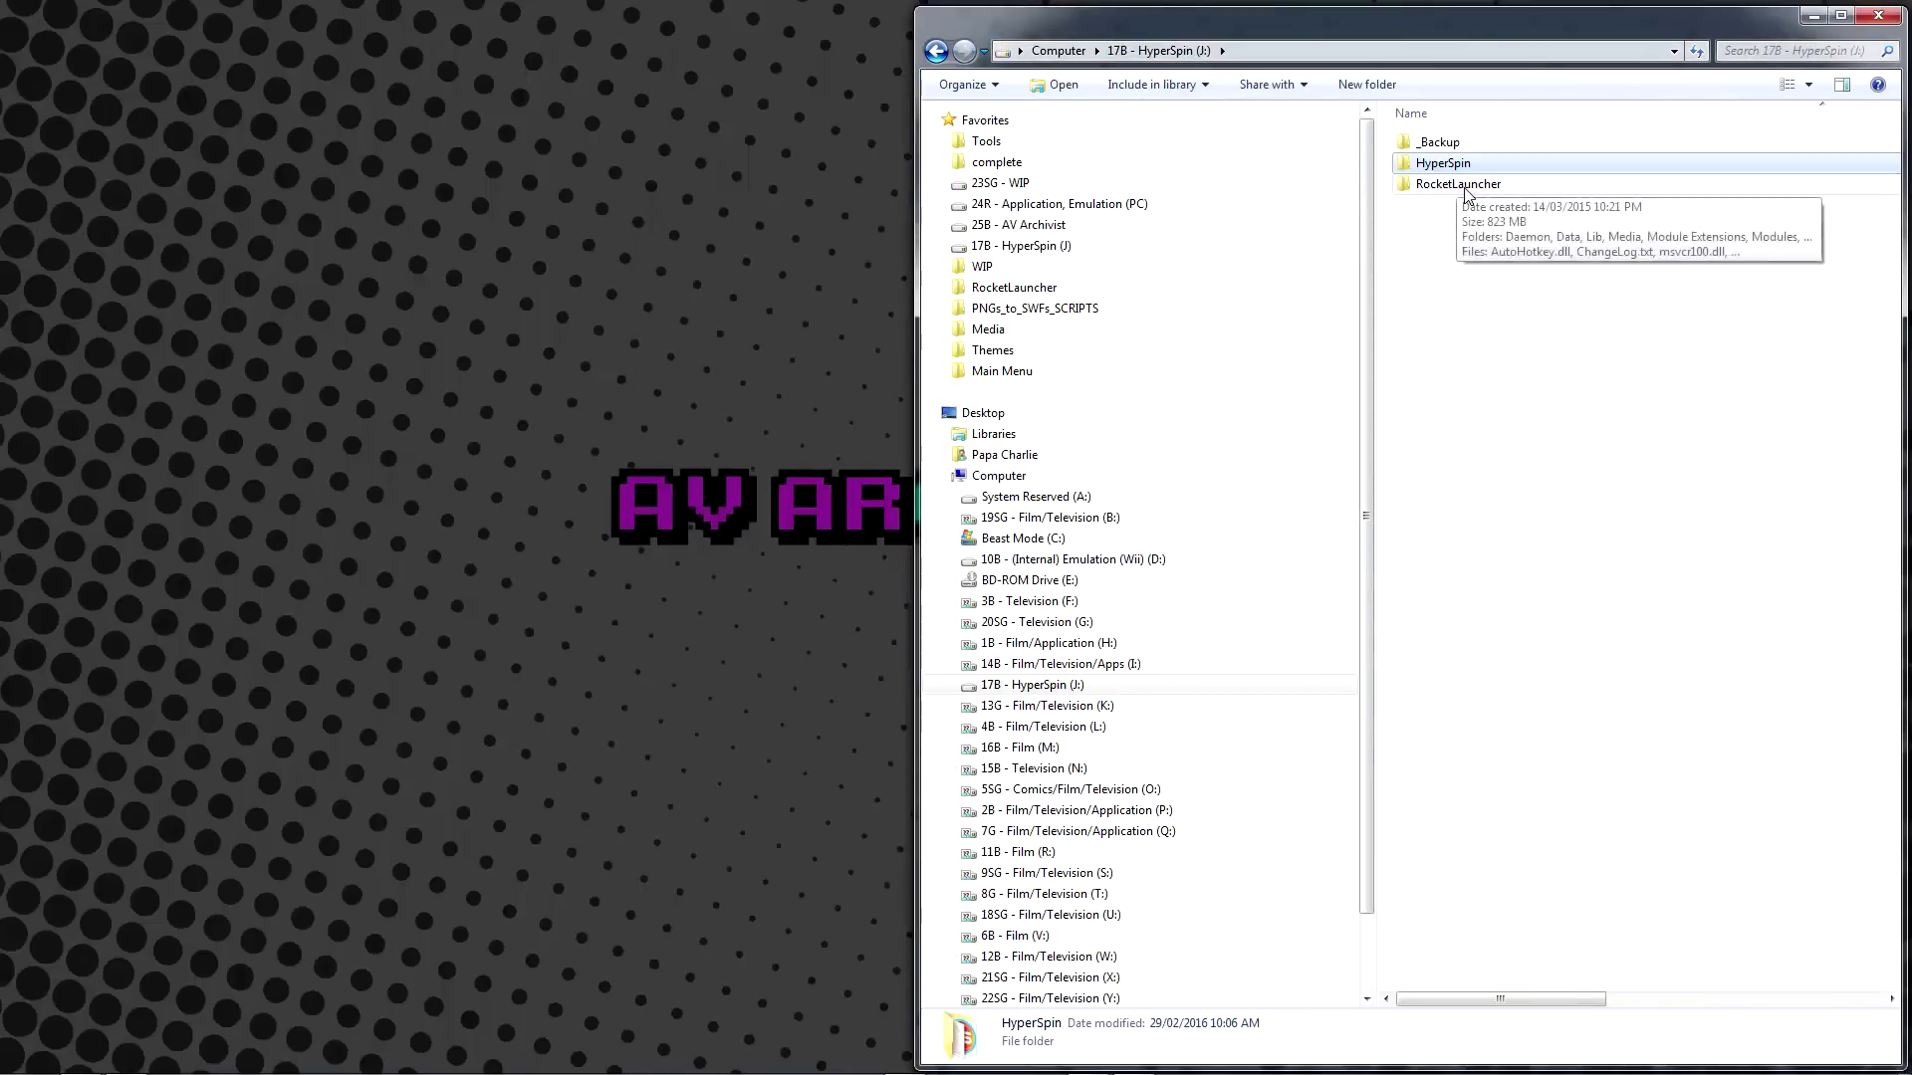
{"action": "double_click", "coordinate": [1464, 186]}
Launch RocketLauncherUI.exe and accept its prompt to install detected updates
{"action": "double_click", "coordinate": [1499, 311]}
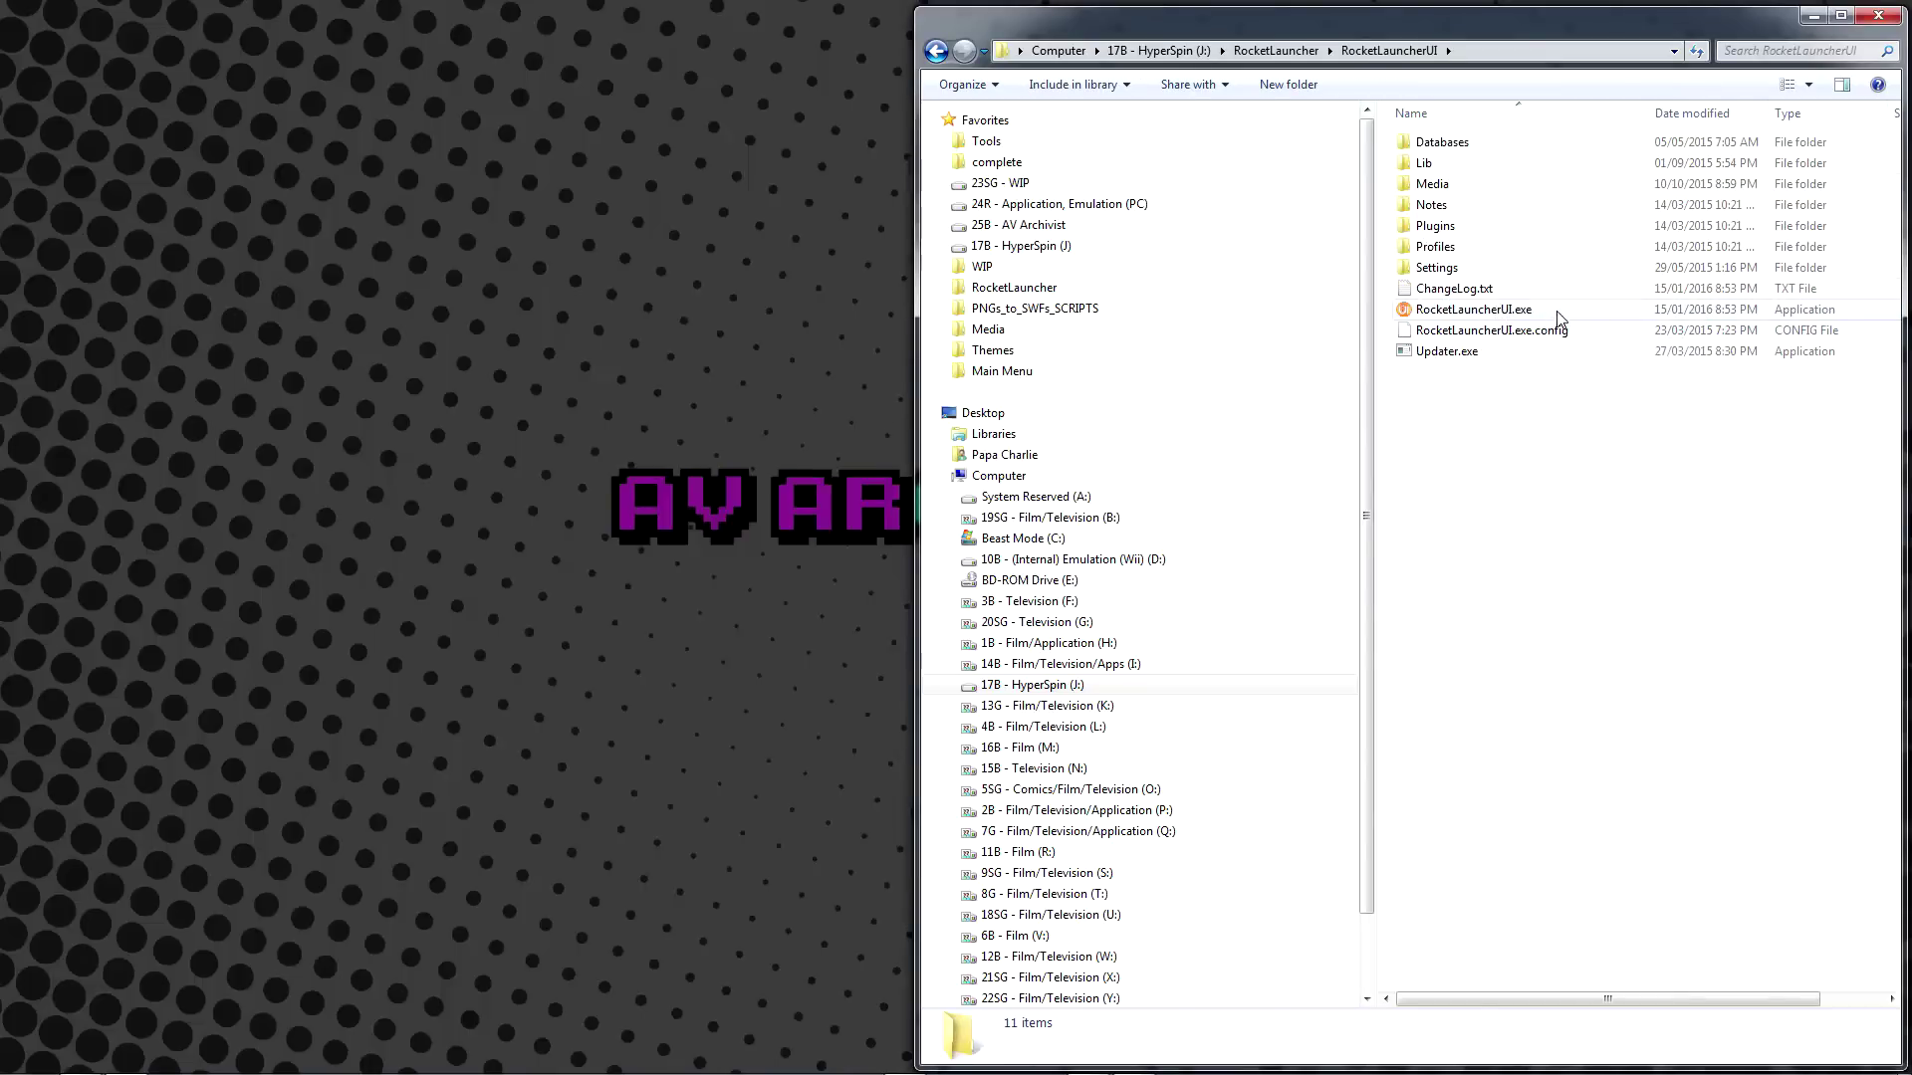
{"action": "double_click", "coordinate": [1559, 311]}
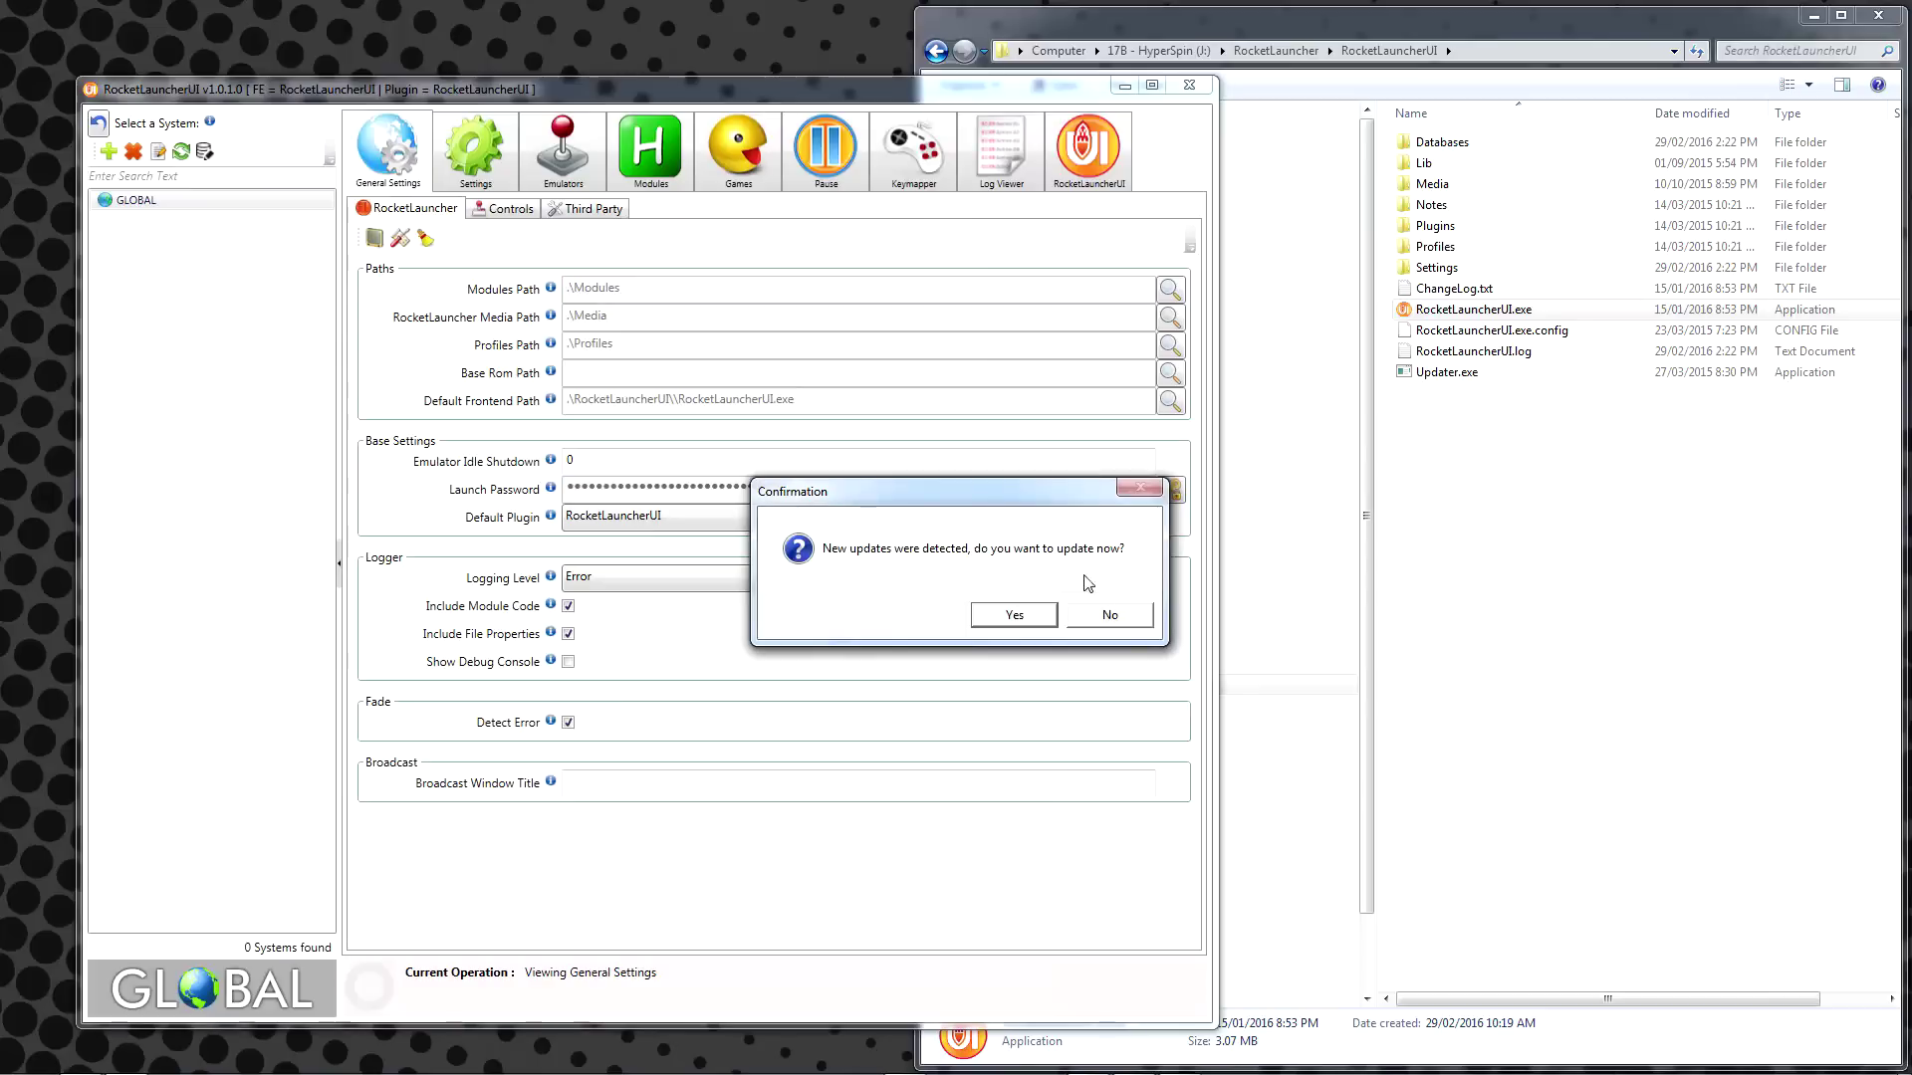
{"action": "left_click", "coordinate": [1014, 618]}
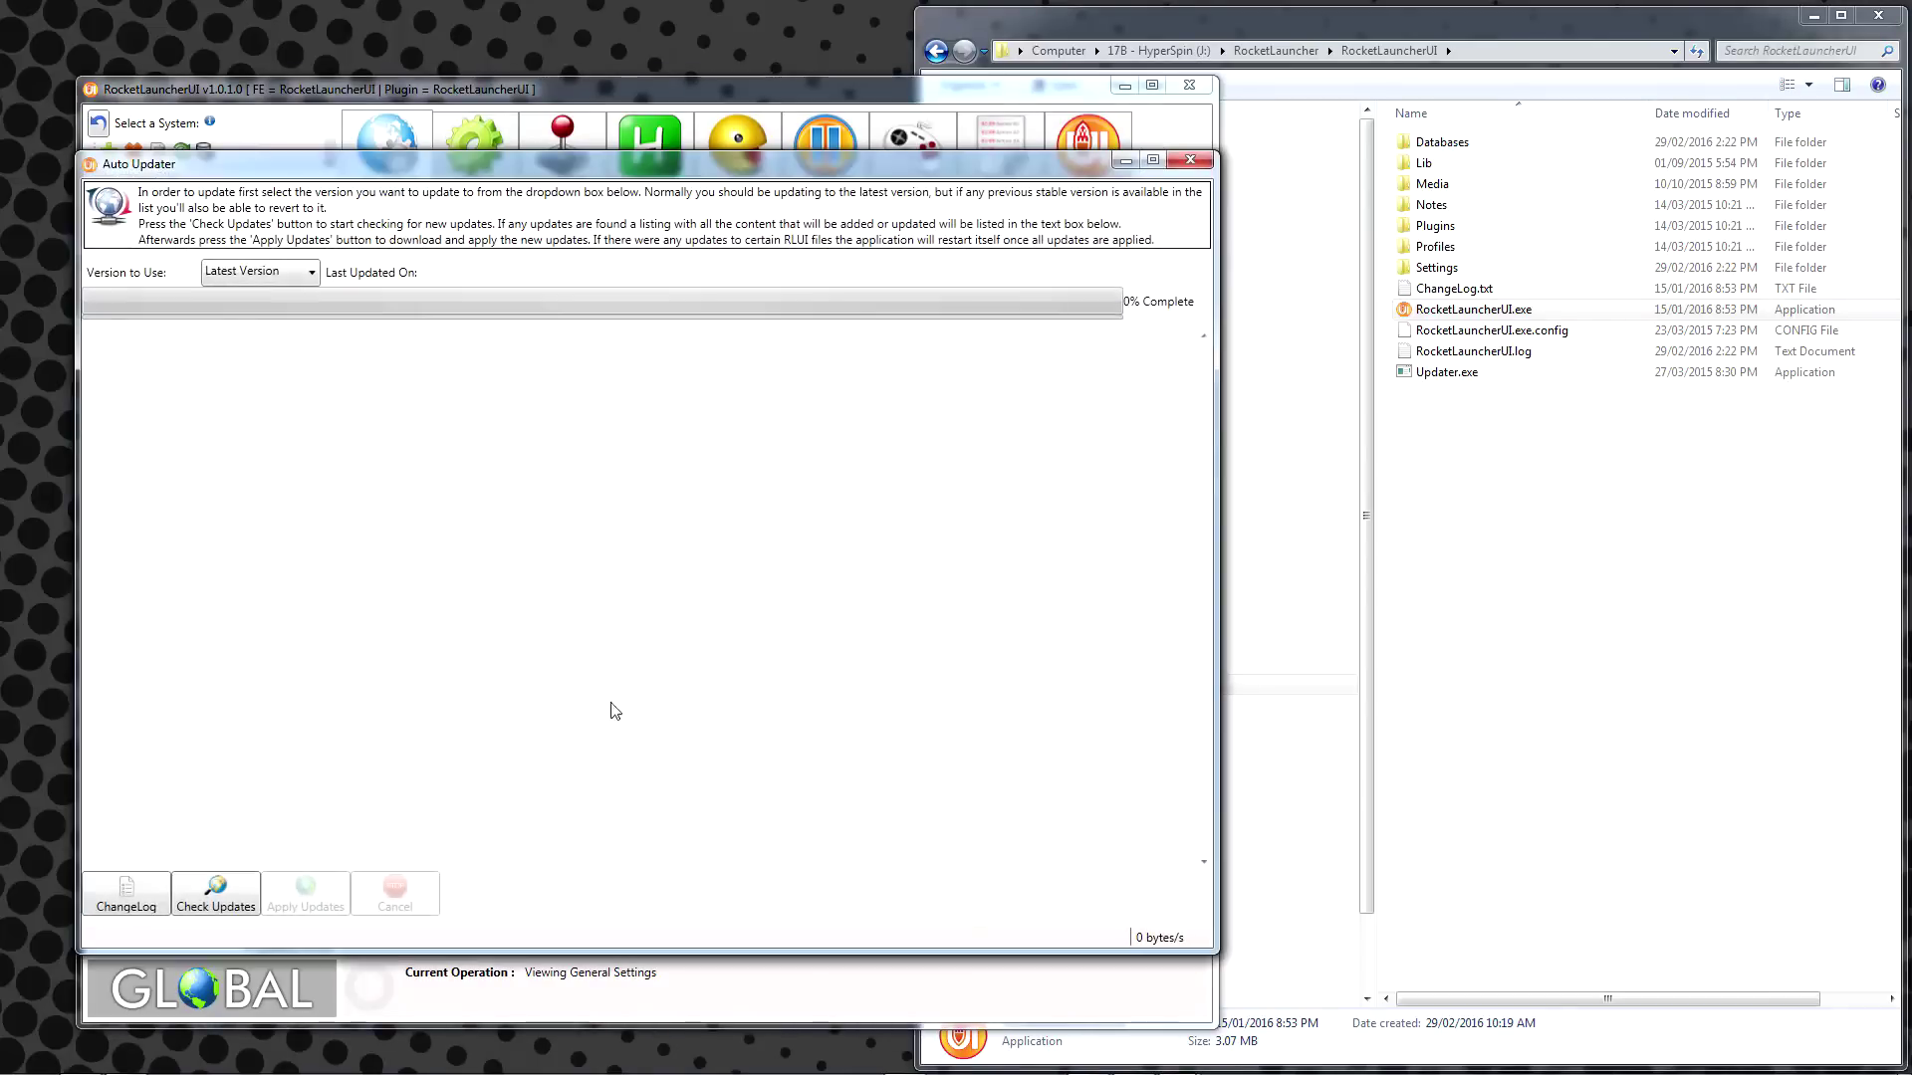
Check for updates, then download and apply all 26 file updates, confirming each dialog
{"action": "left_click", "coordinate": [217, 896]}
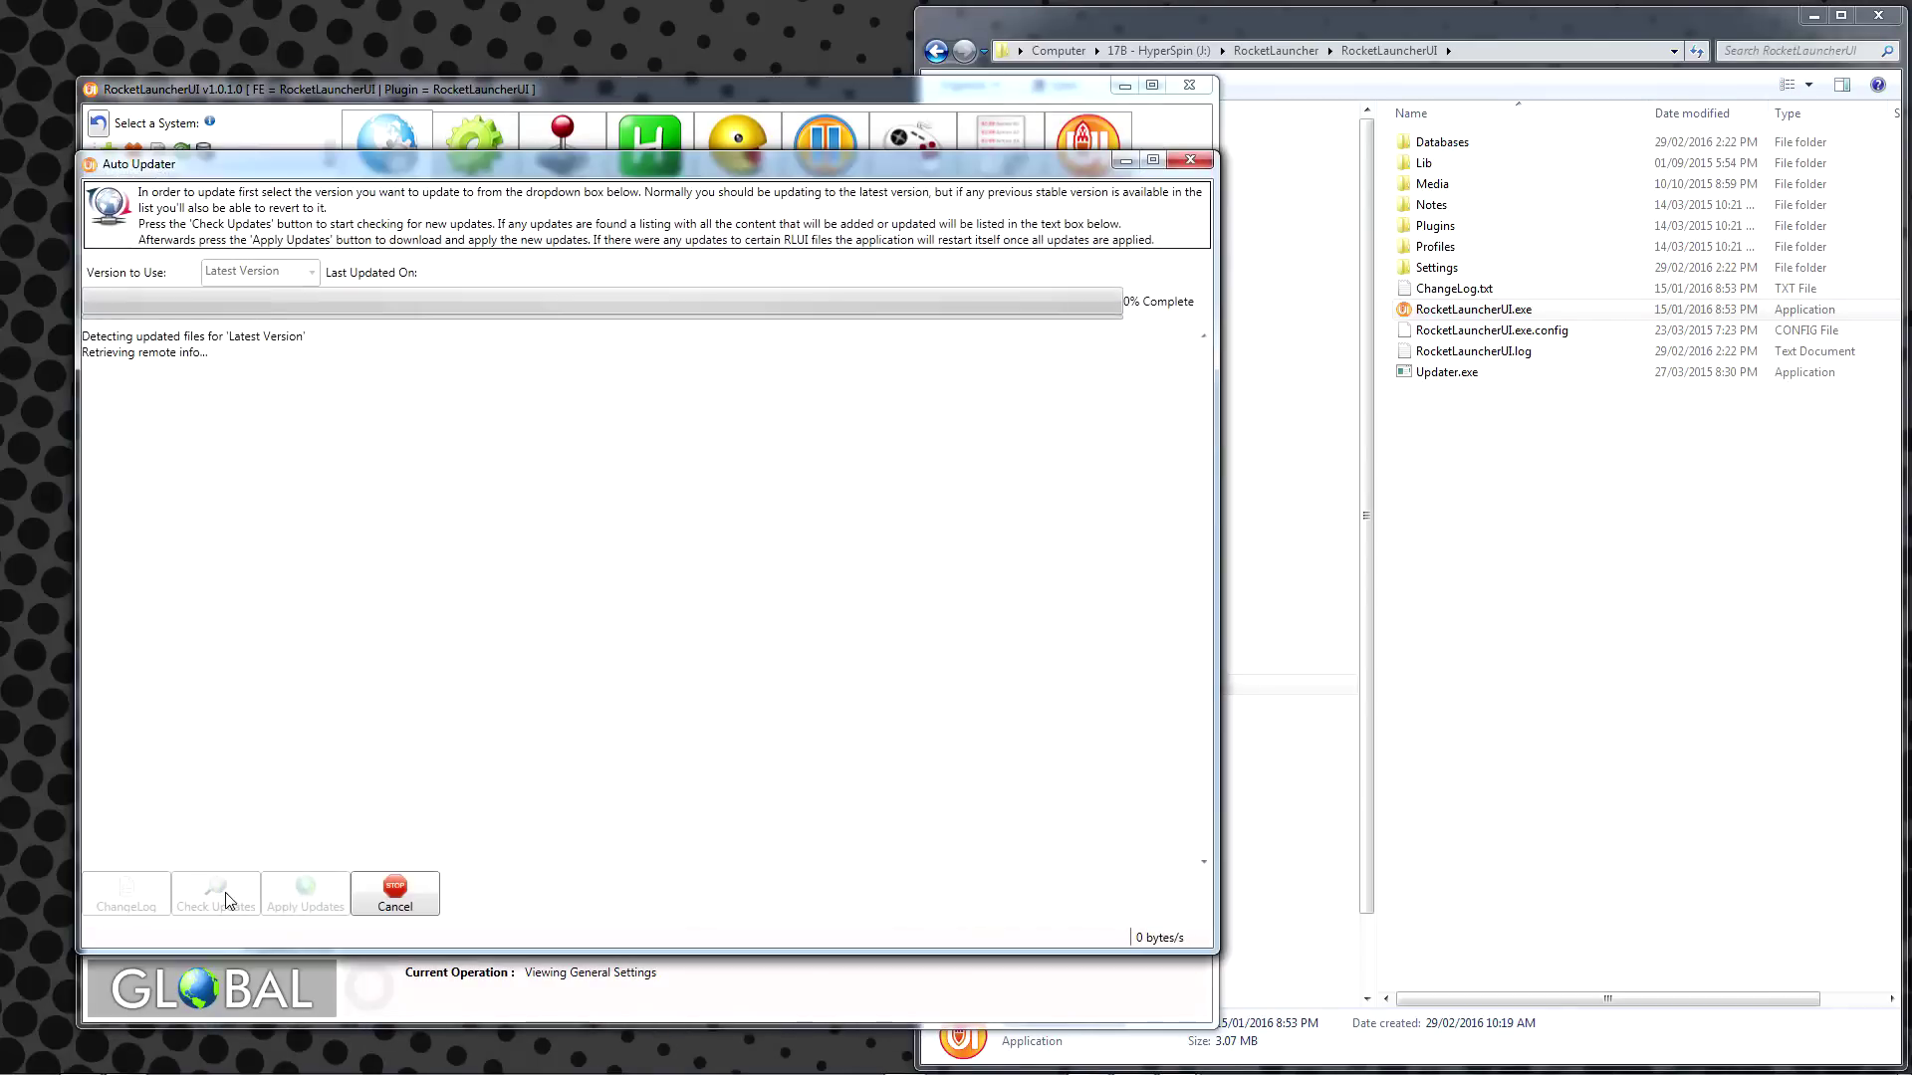
{"action": "left_click", "coordinate": [1137, 614]}
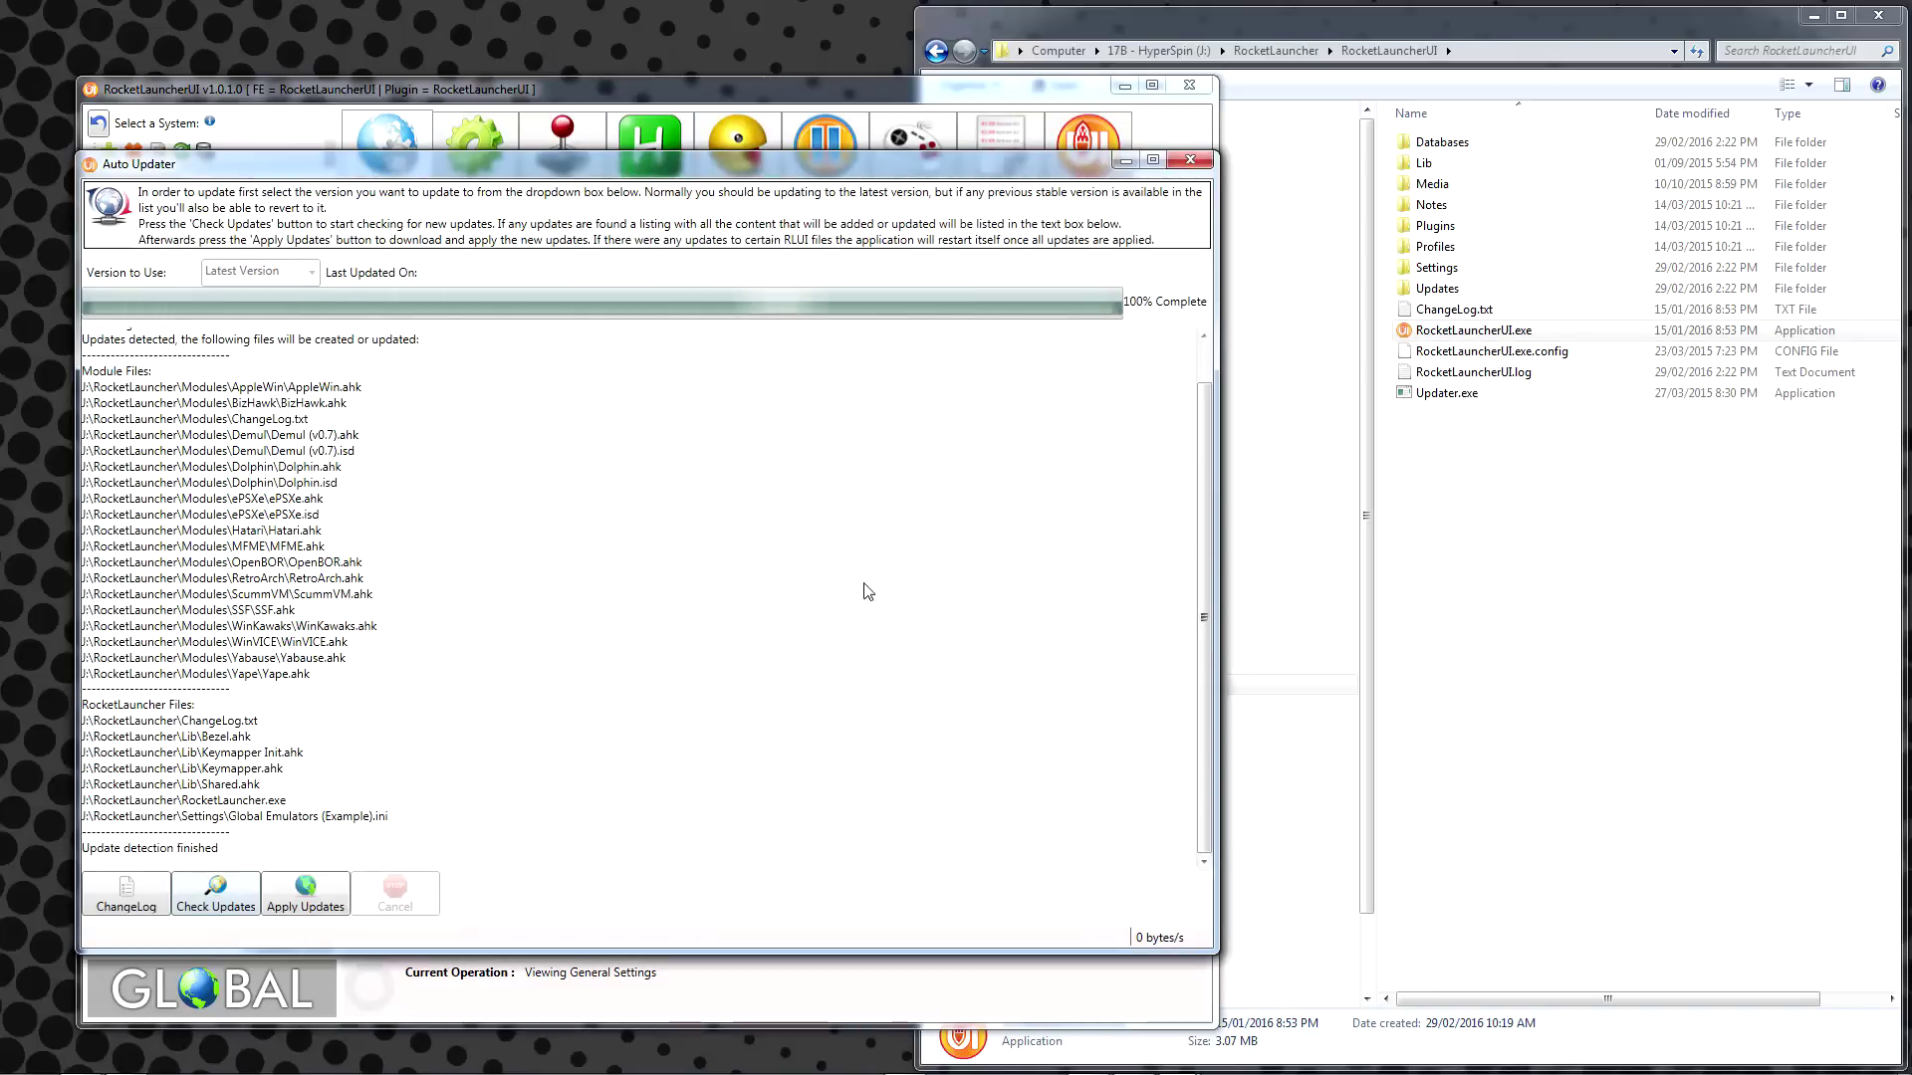
{"action": "left_click", "coordinate": [306, 893]}
{"action": "left_click", "coordinate": [1026, 620]}
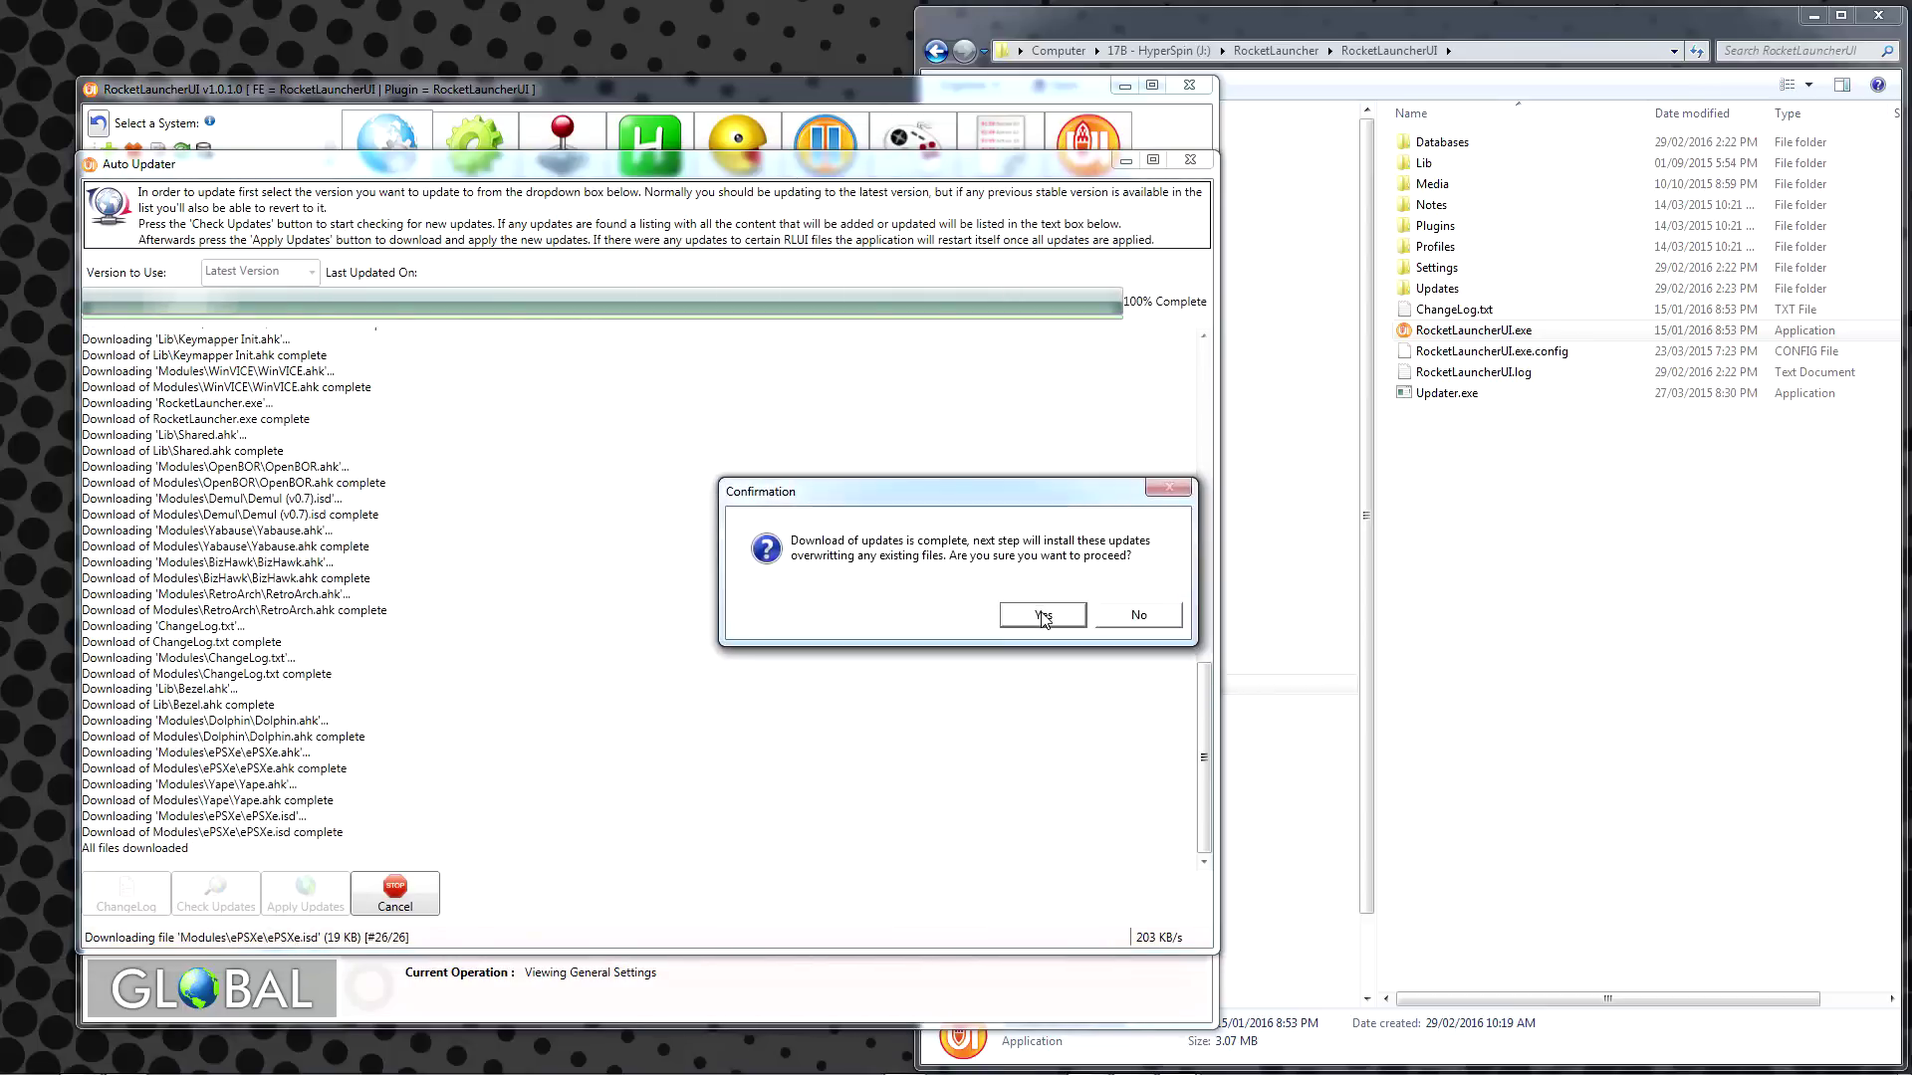
{"action": "left_click", "coordinate": [1043, 615]}
{"action": "left_click", "coordinate": [1003, 609]}
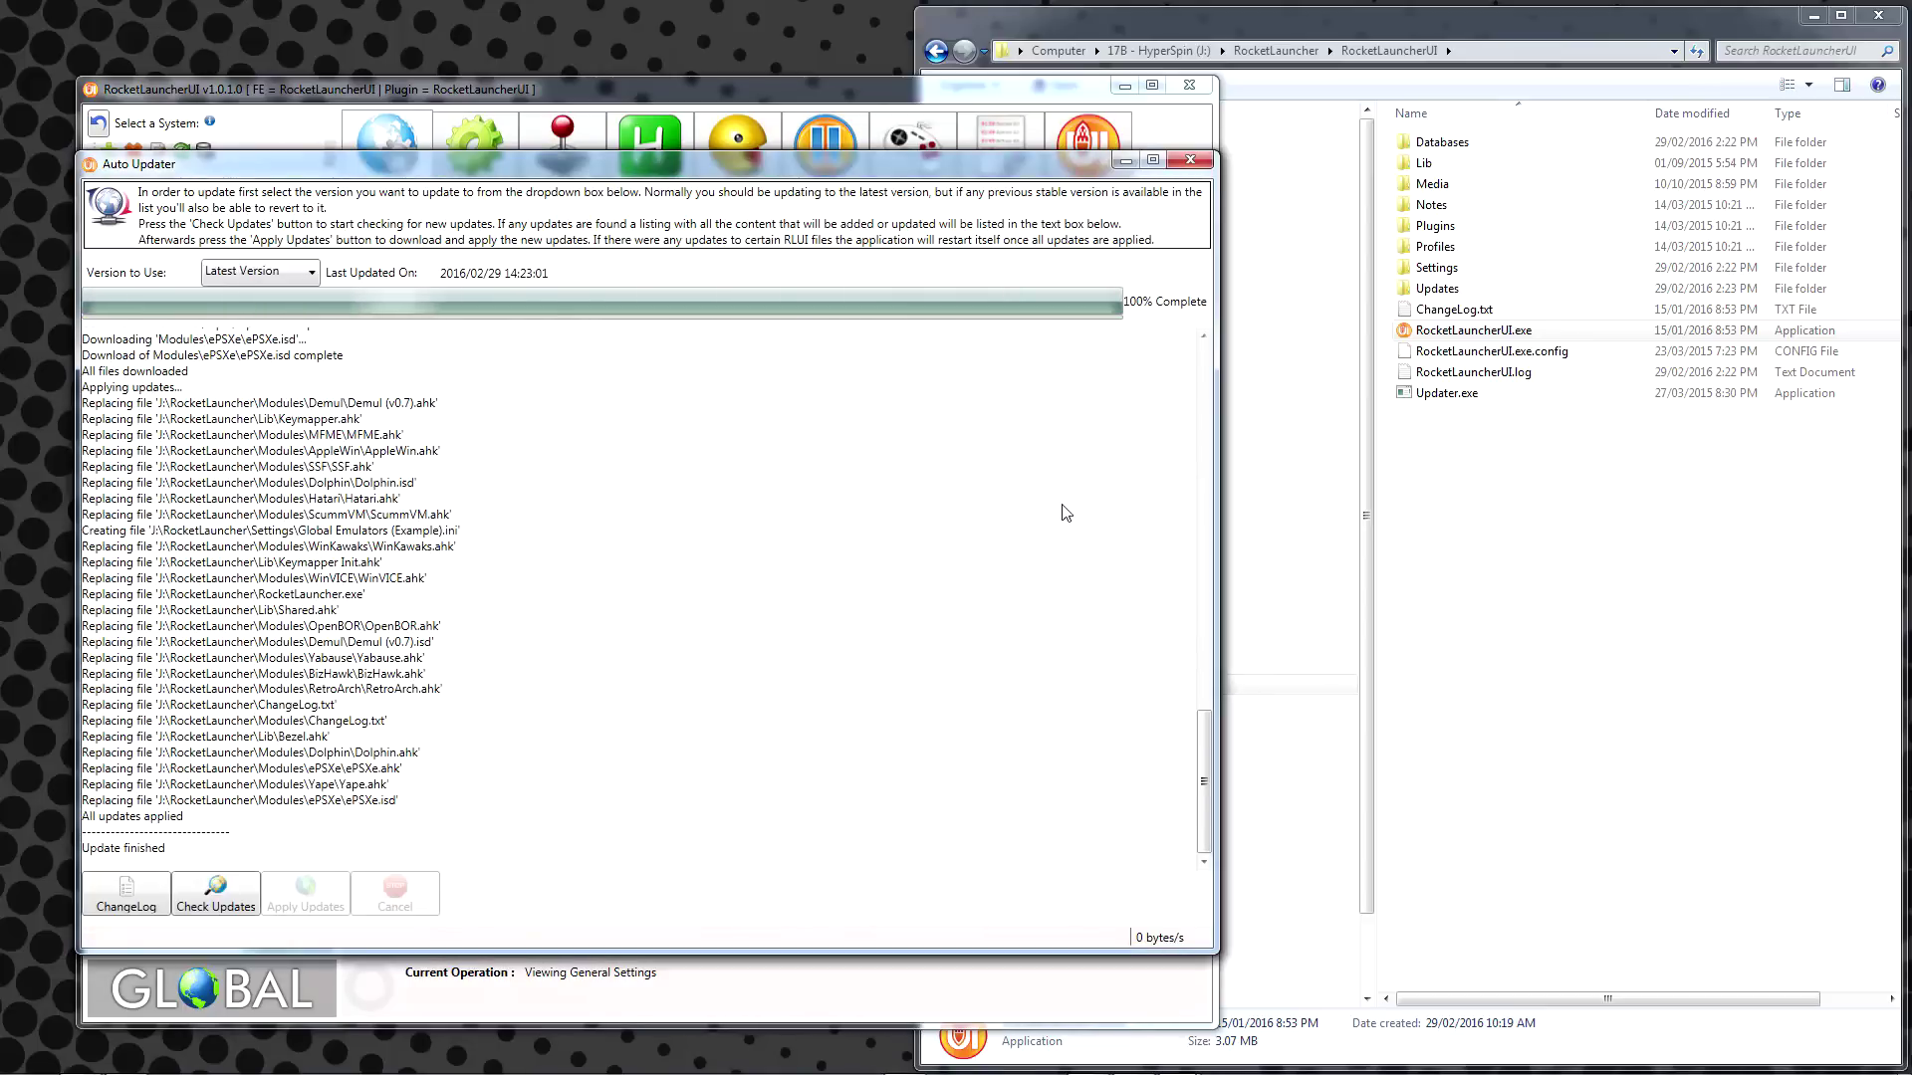
{"action": "left_click", "coordinate": [1192, 161]}
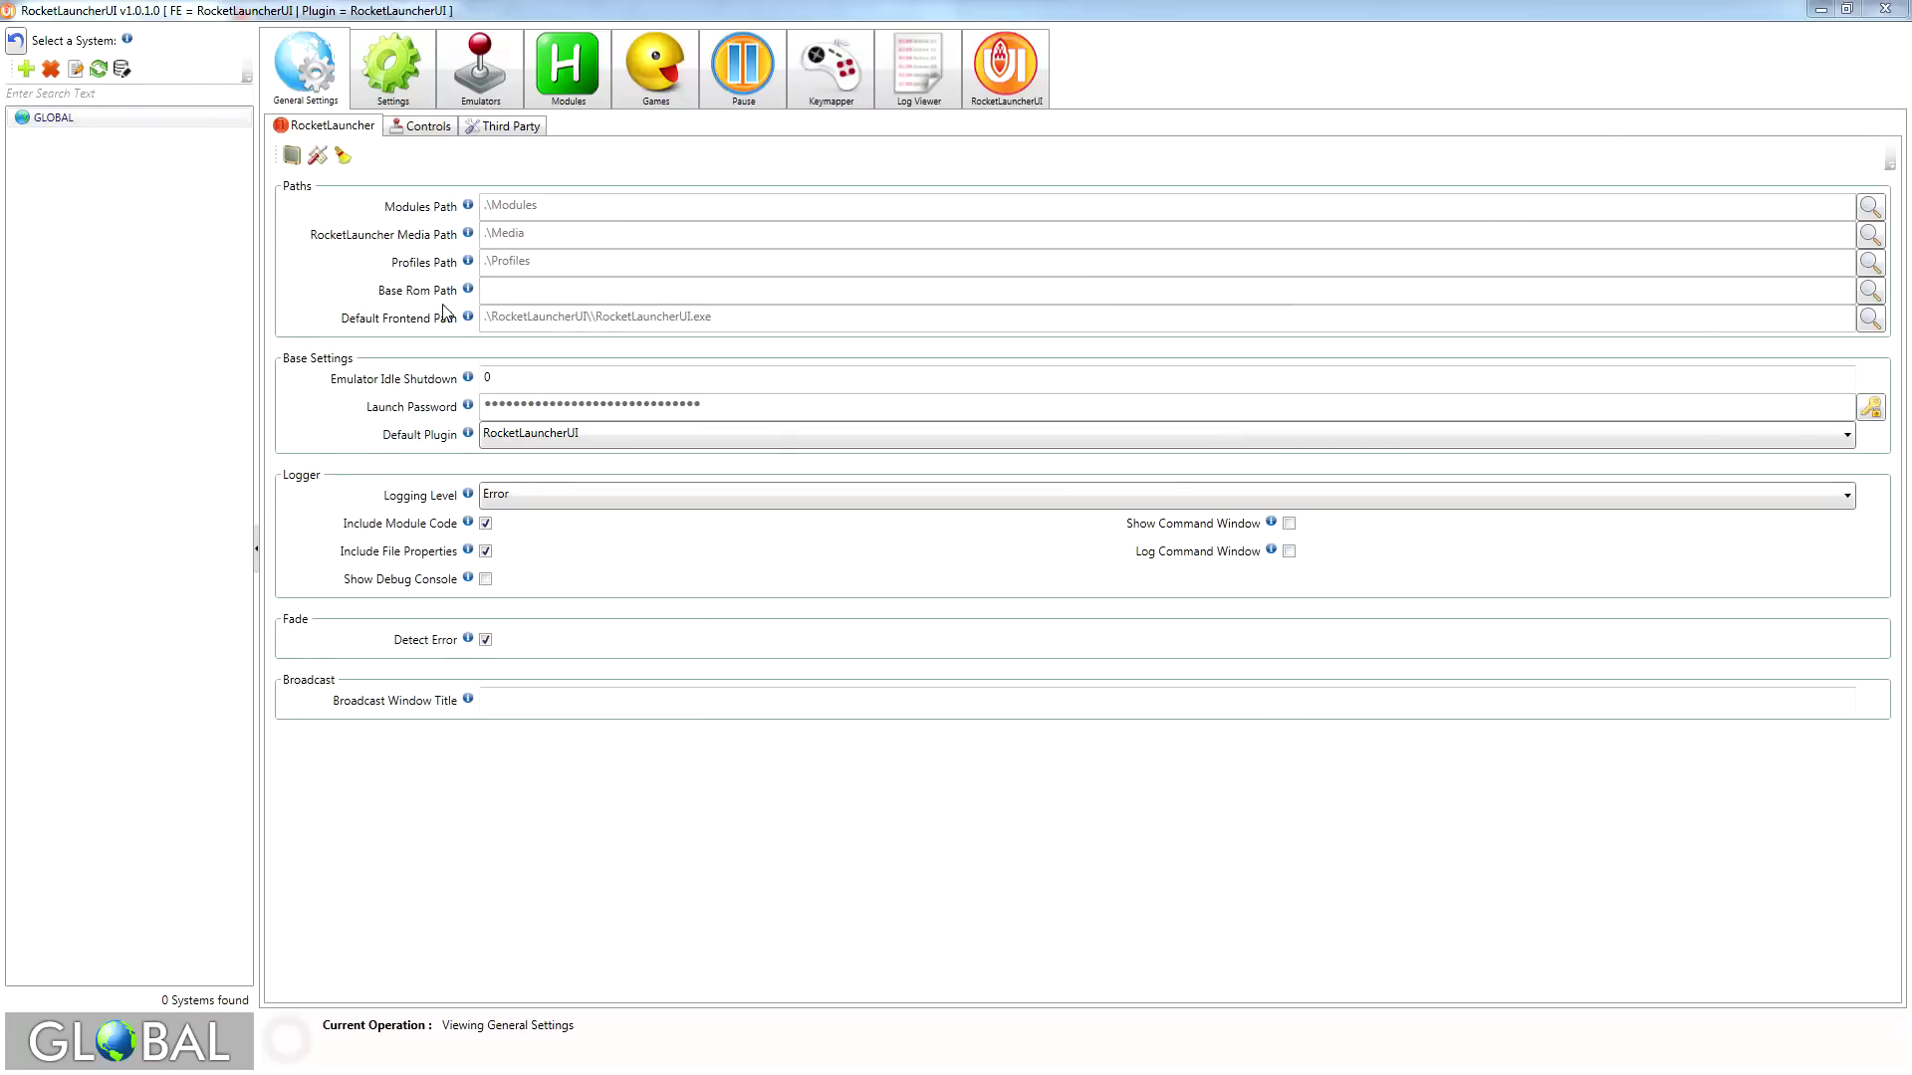
Set the General Settings Default Frontend Path to J:\HyperSpin\HyperSpin.exe
{"action": "left_click", "coordinate": [1870, 321]}
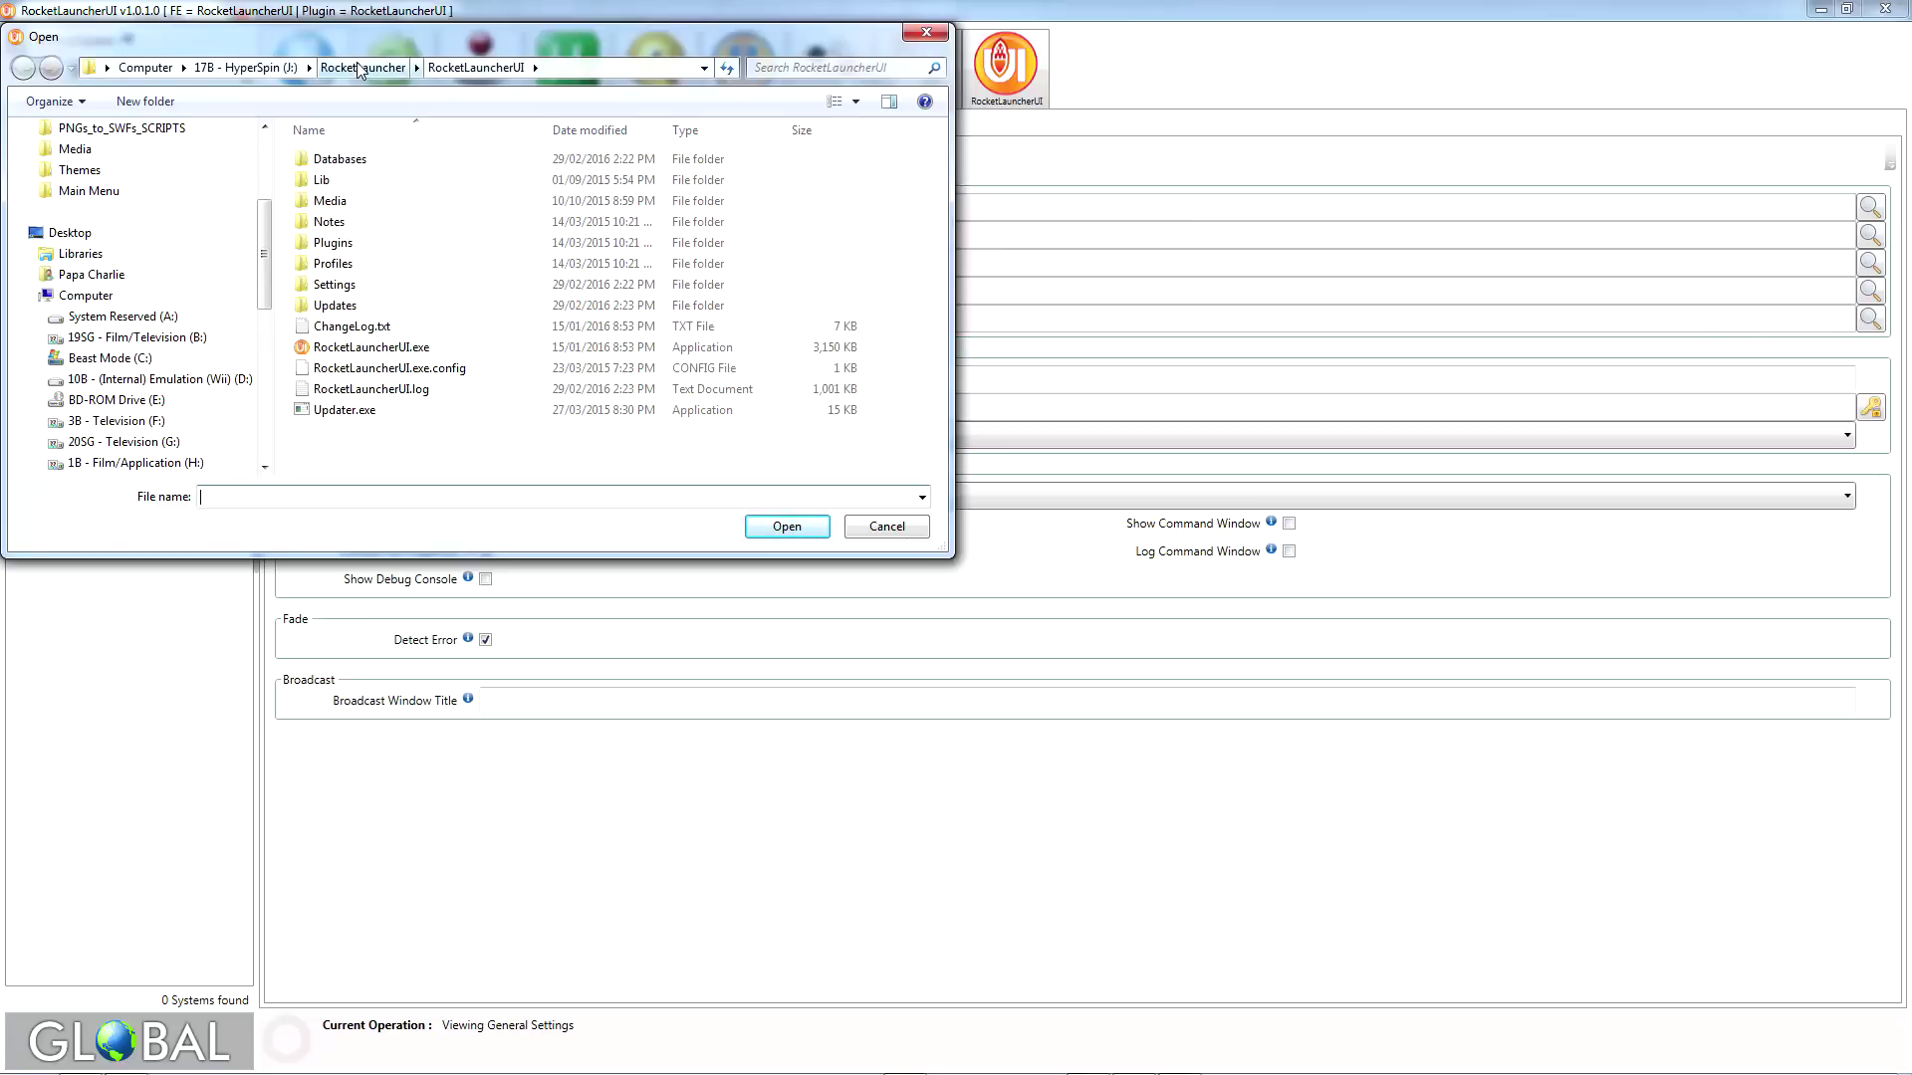
{"action": "left_click", "coordinate": [246, 67]}
{"action": "double_click", "coordinate": [343, 181]}
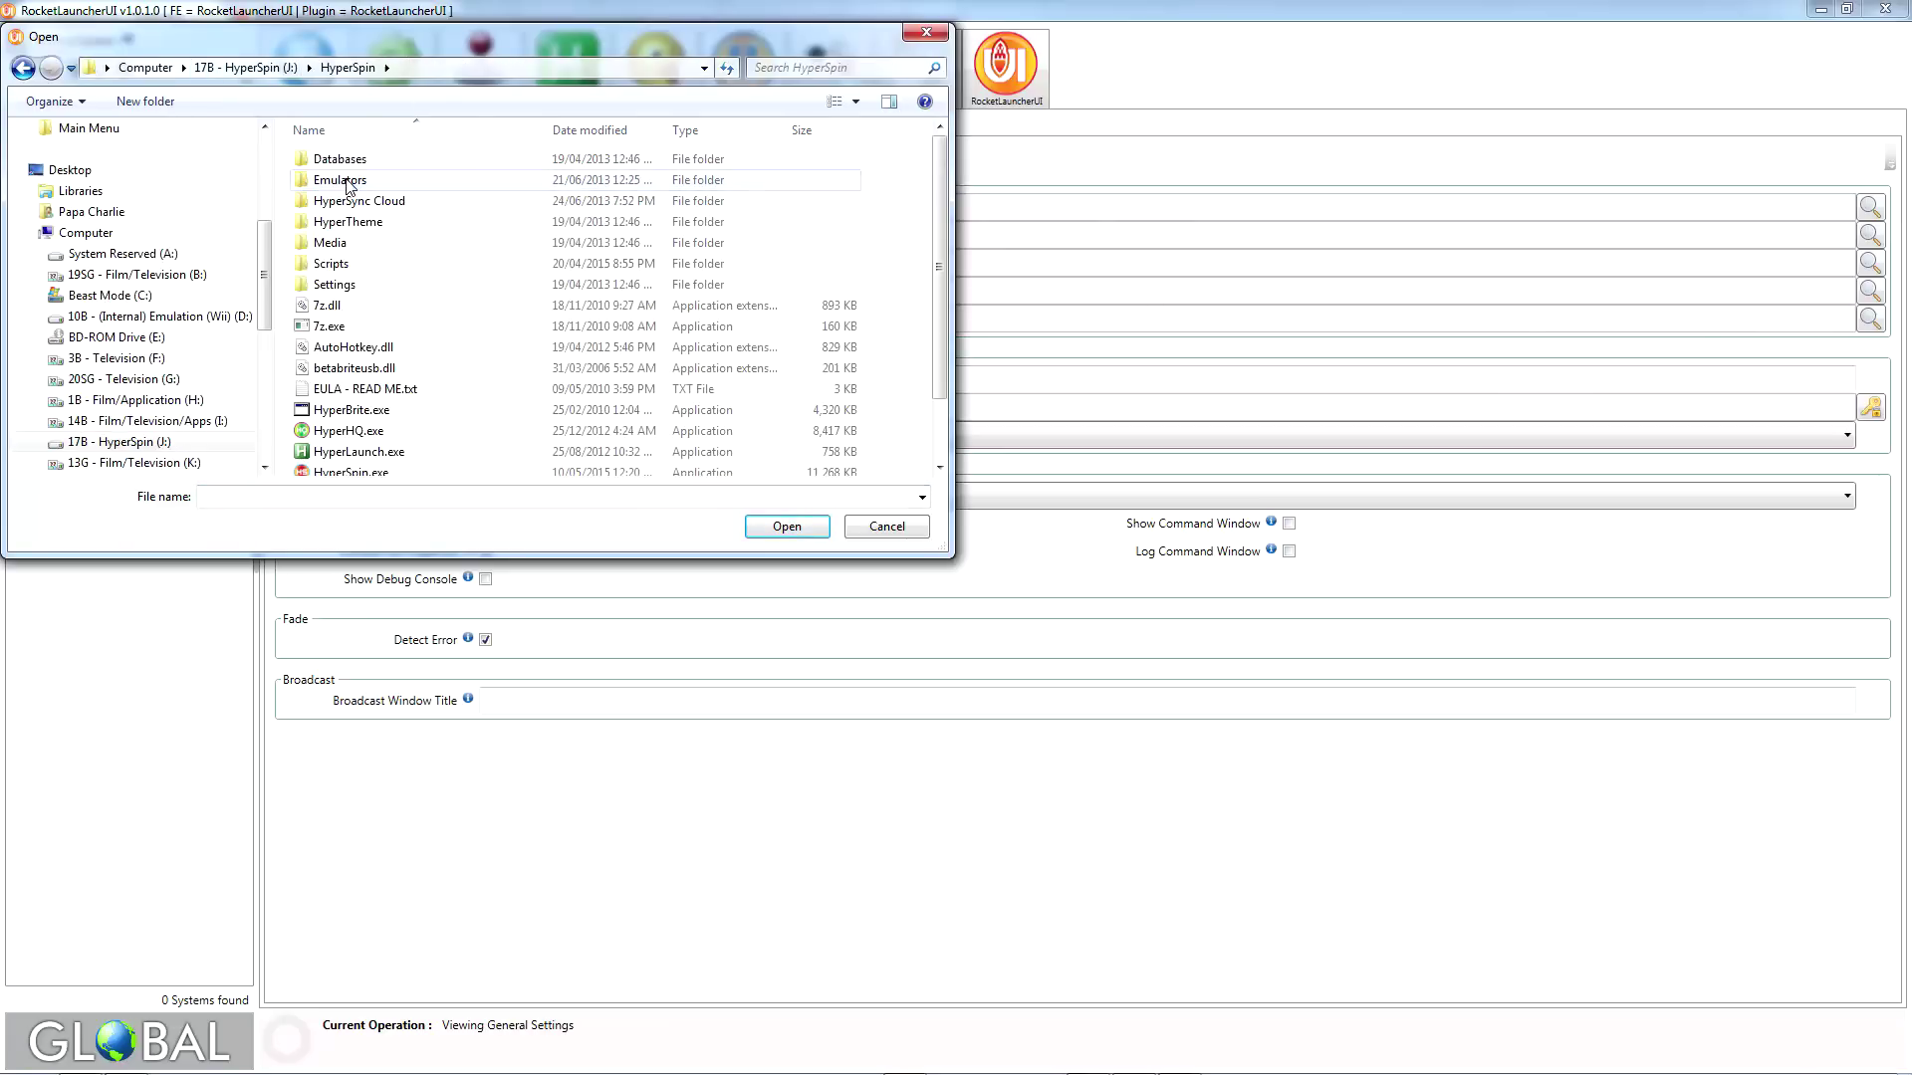
{"action": "scroll", "coordinate": [404, 371], "scroll_direction": "down", "scroll_amount": 2}
{"action": "double_click", "coordinate": [365, 406]}
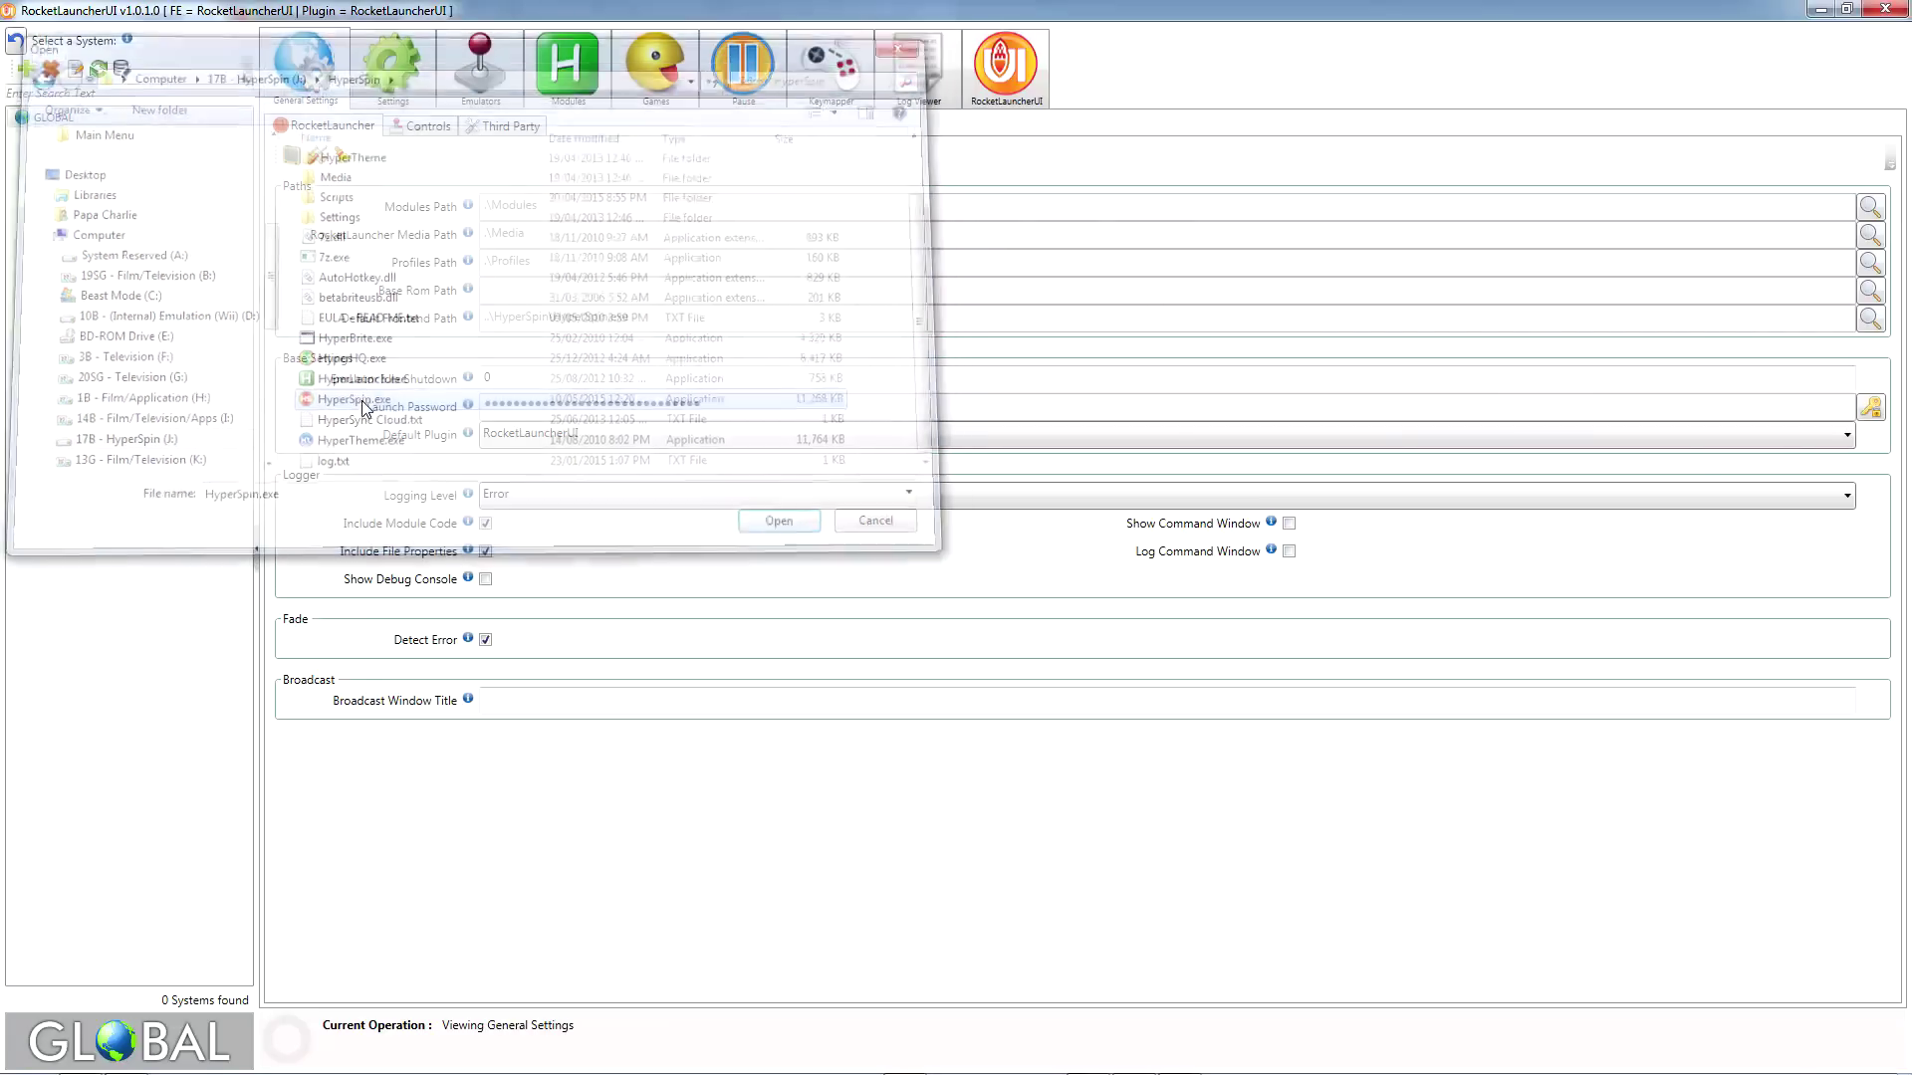
{"action": "left_click", "coordinate": [1008, 92]}
Add a new frontend named HyperSpin with its path set to J:\HyperSpin\HyperSpin.exe
{"action": "left_click", "coordinate": [369, 129]}
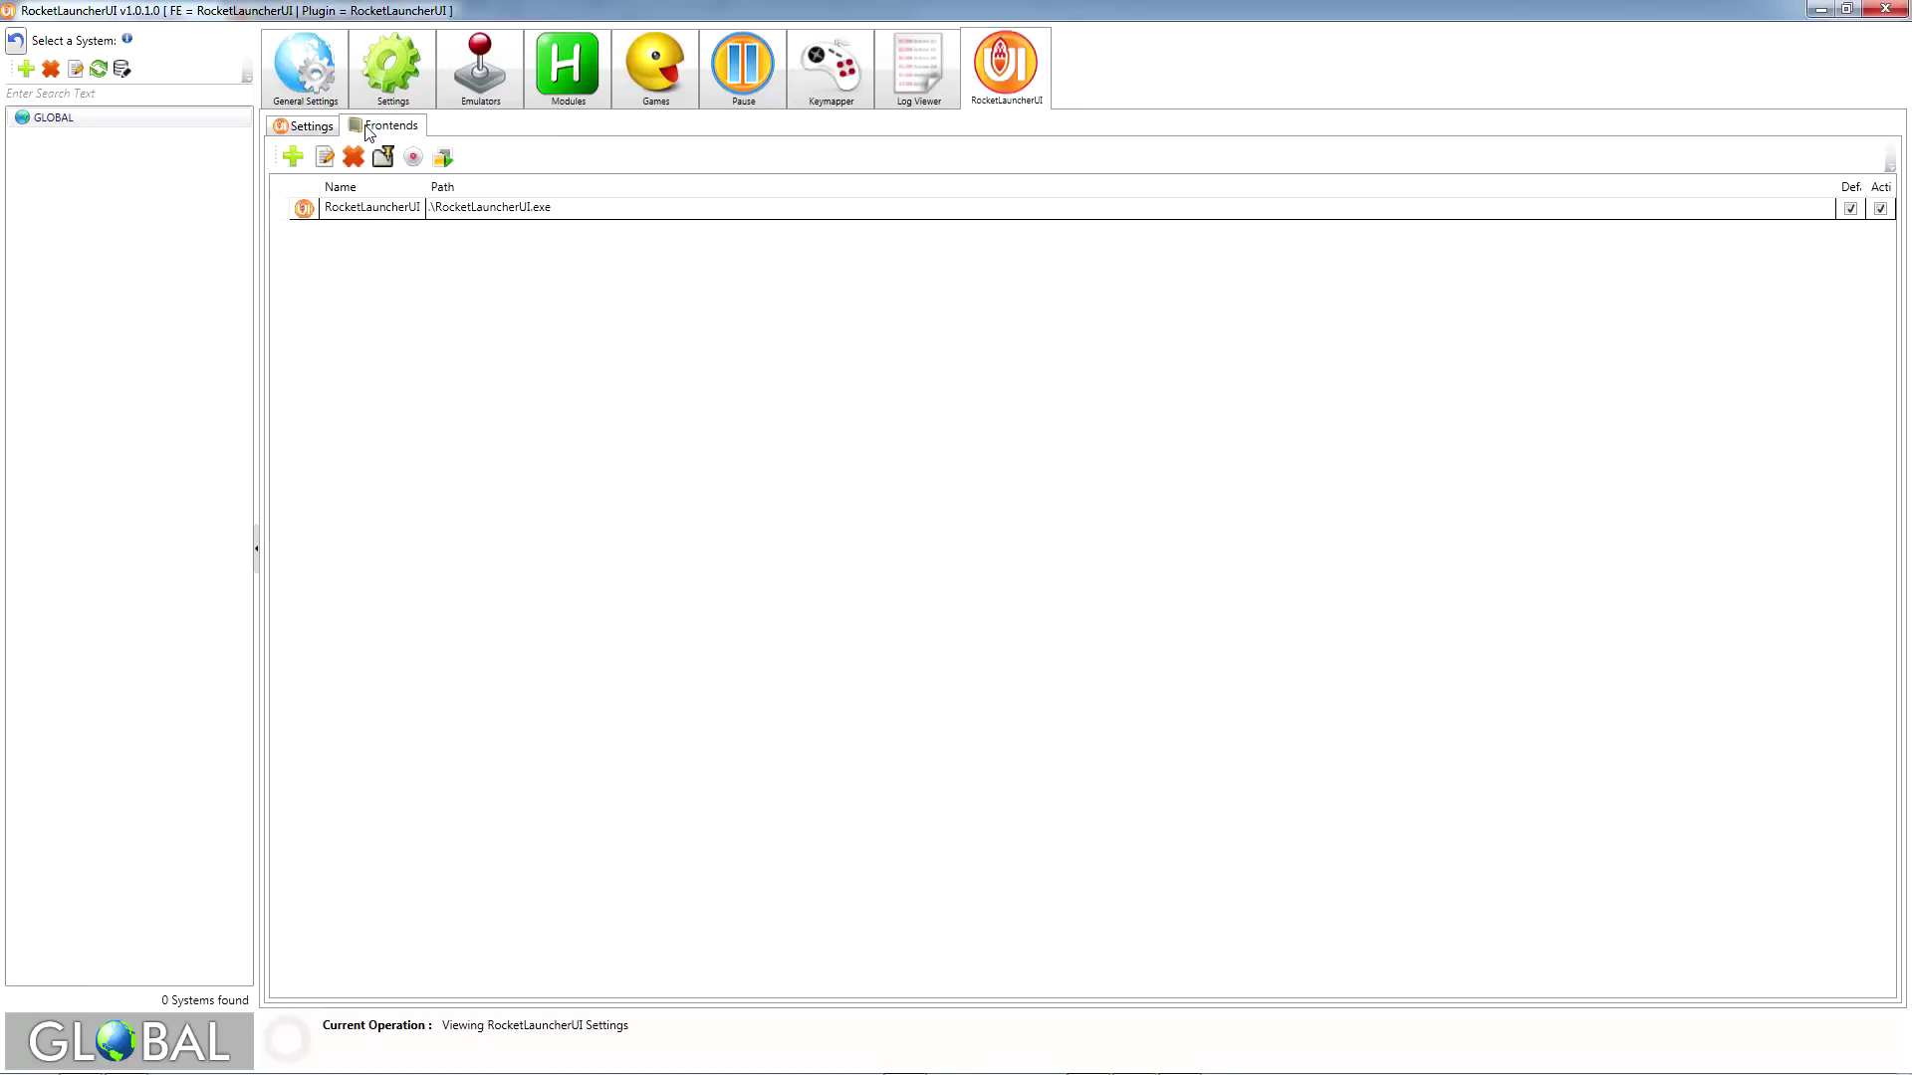
{"action": "left_click", "coordinate": [292, 157]}
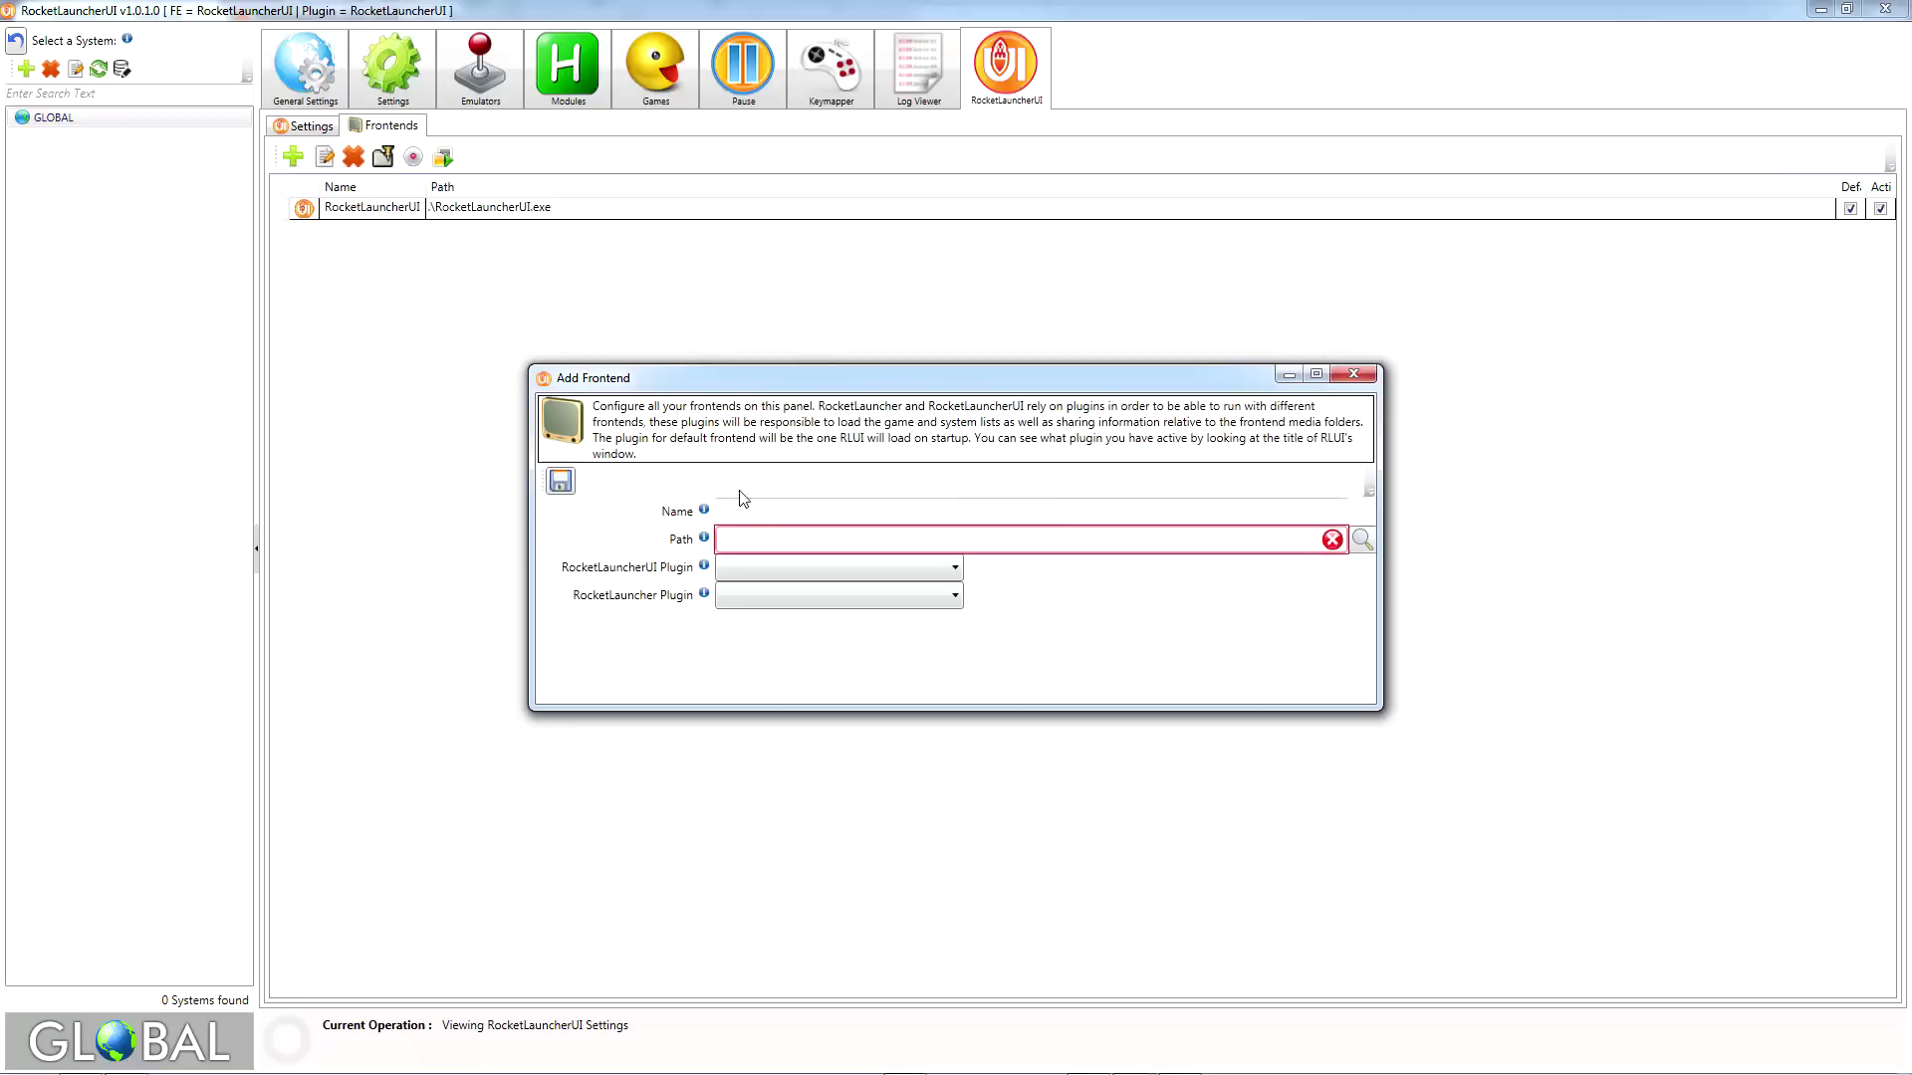
{"action": "left_click", "coordinate": [777, 513]}
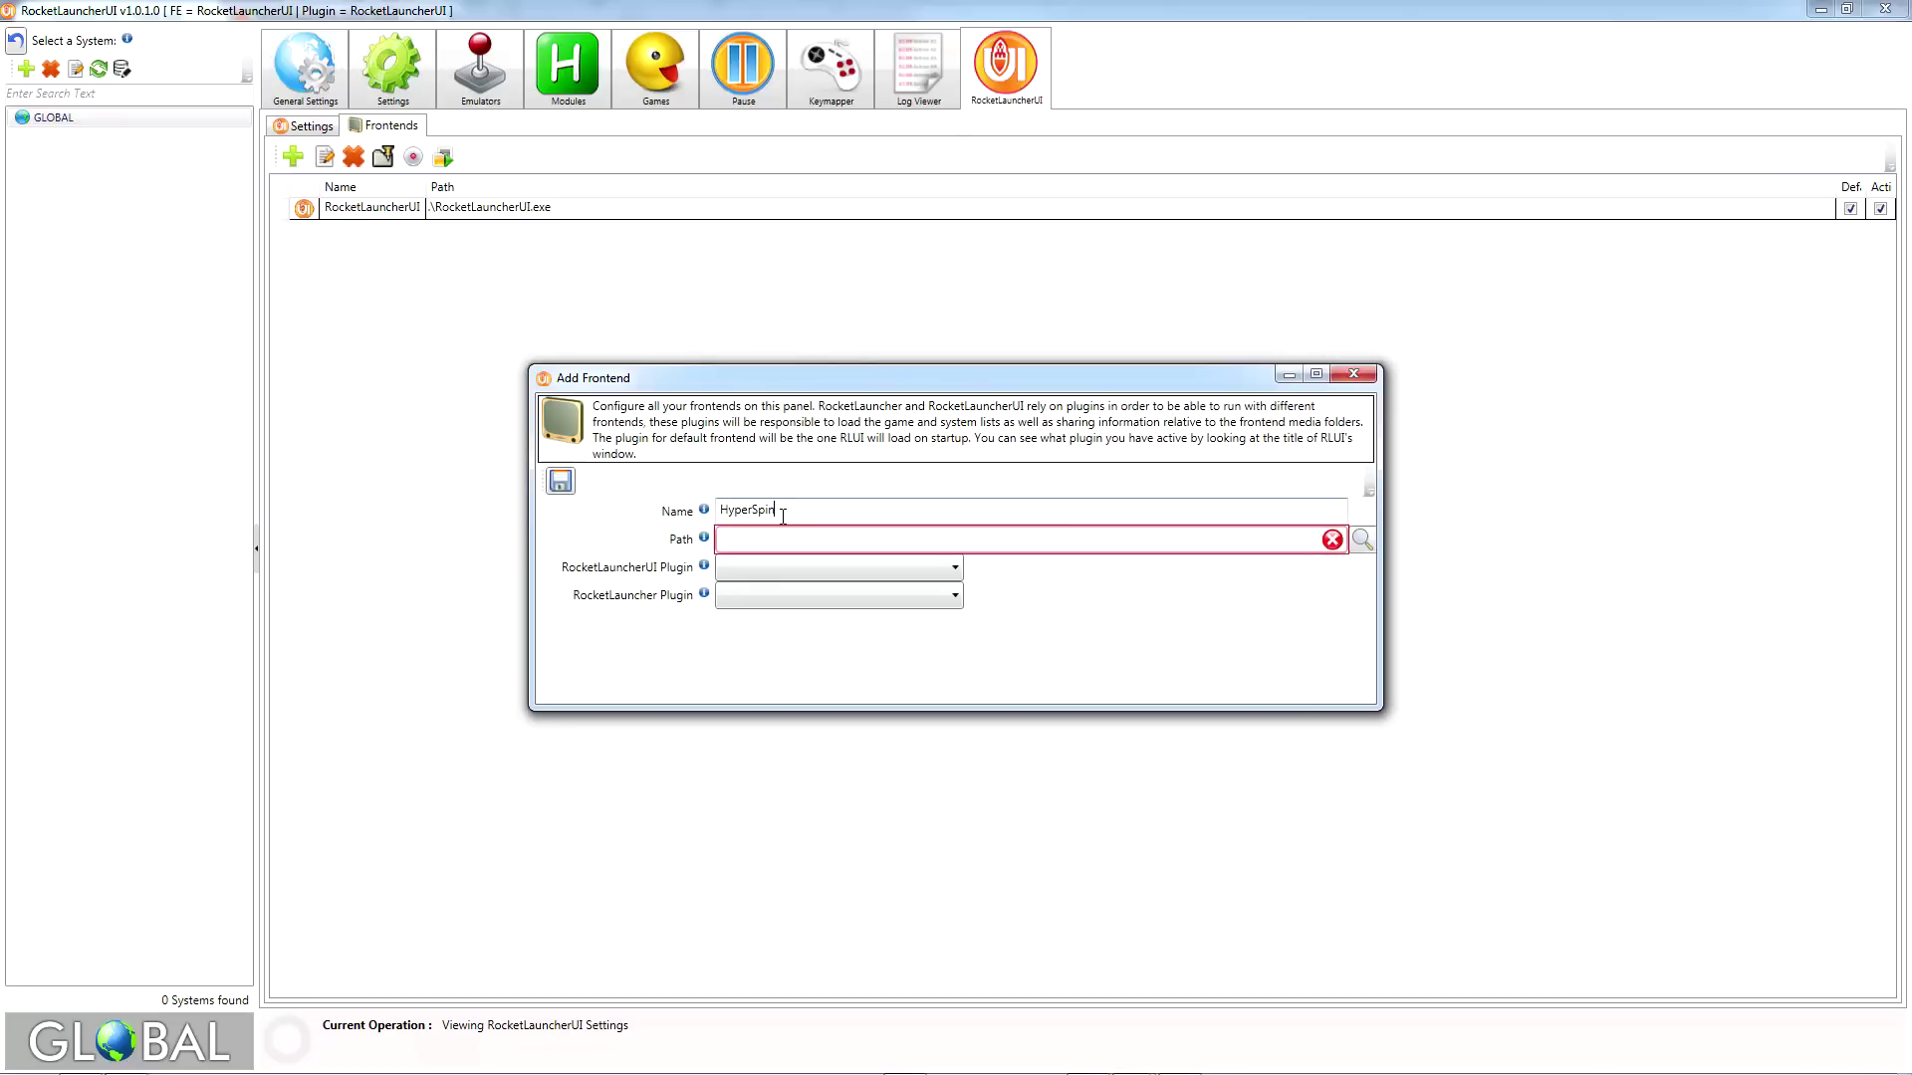
{"action": "left_click", "coordinate": [1362, 539]}
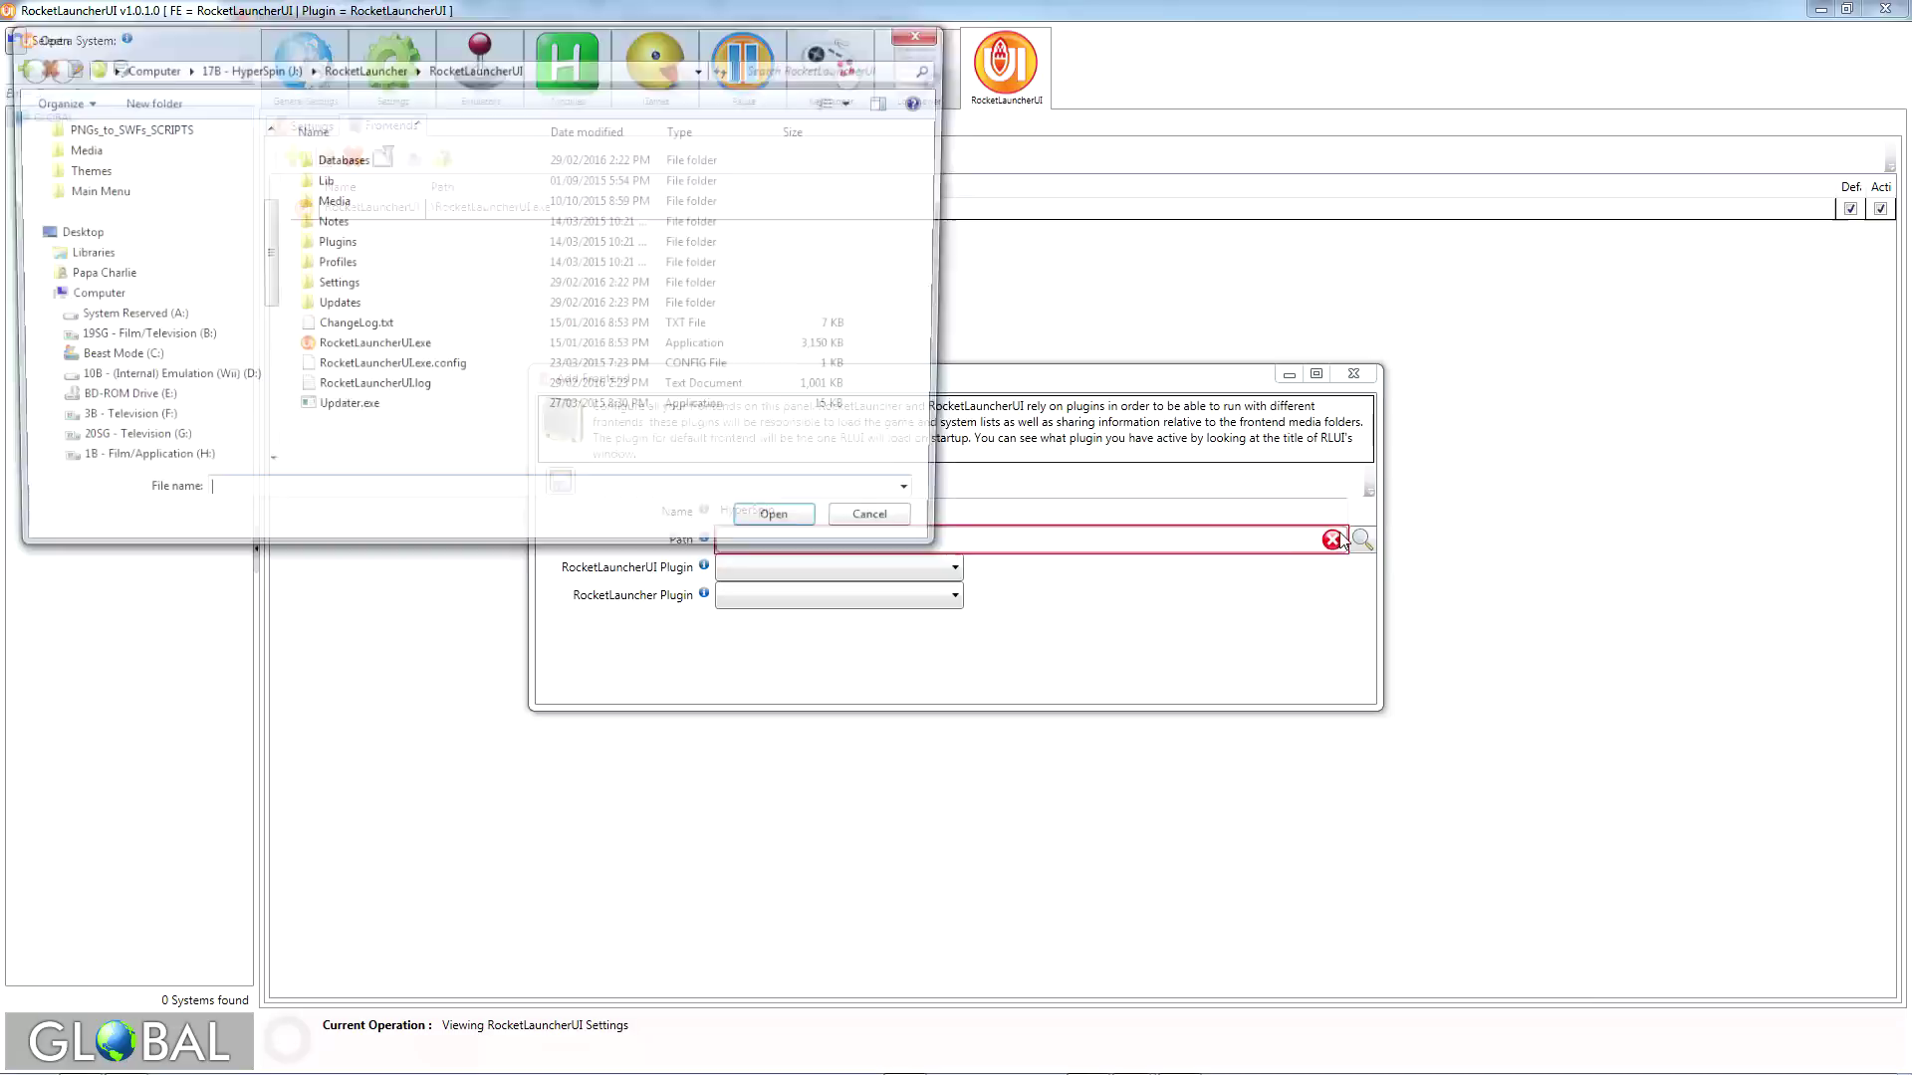
{"action": "left_click", "coordinate": [245, 67]}
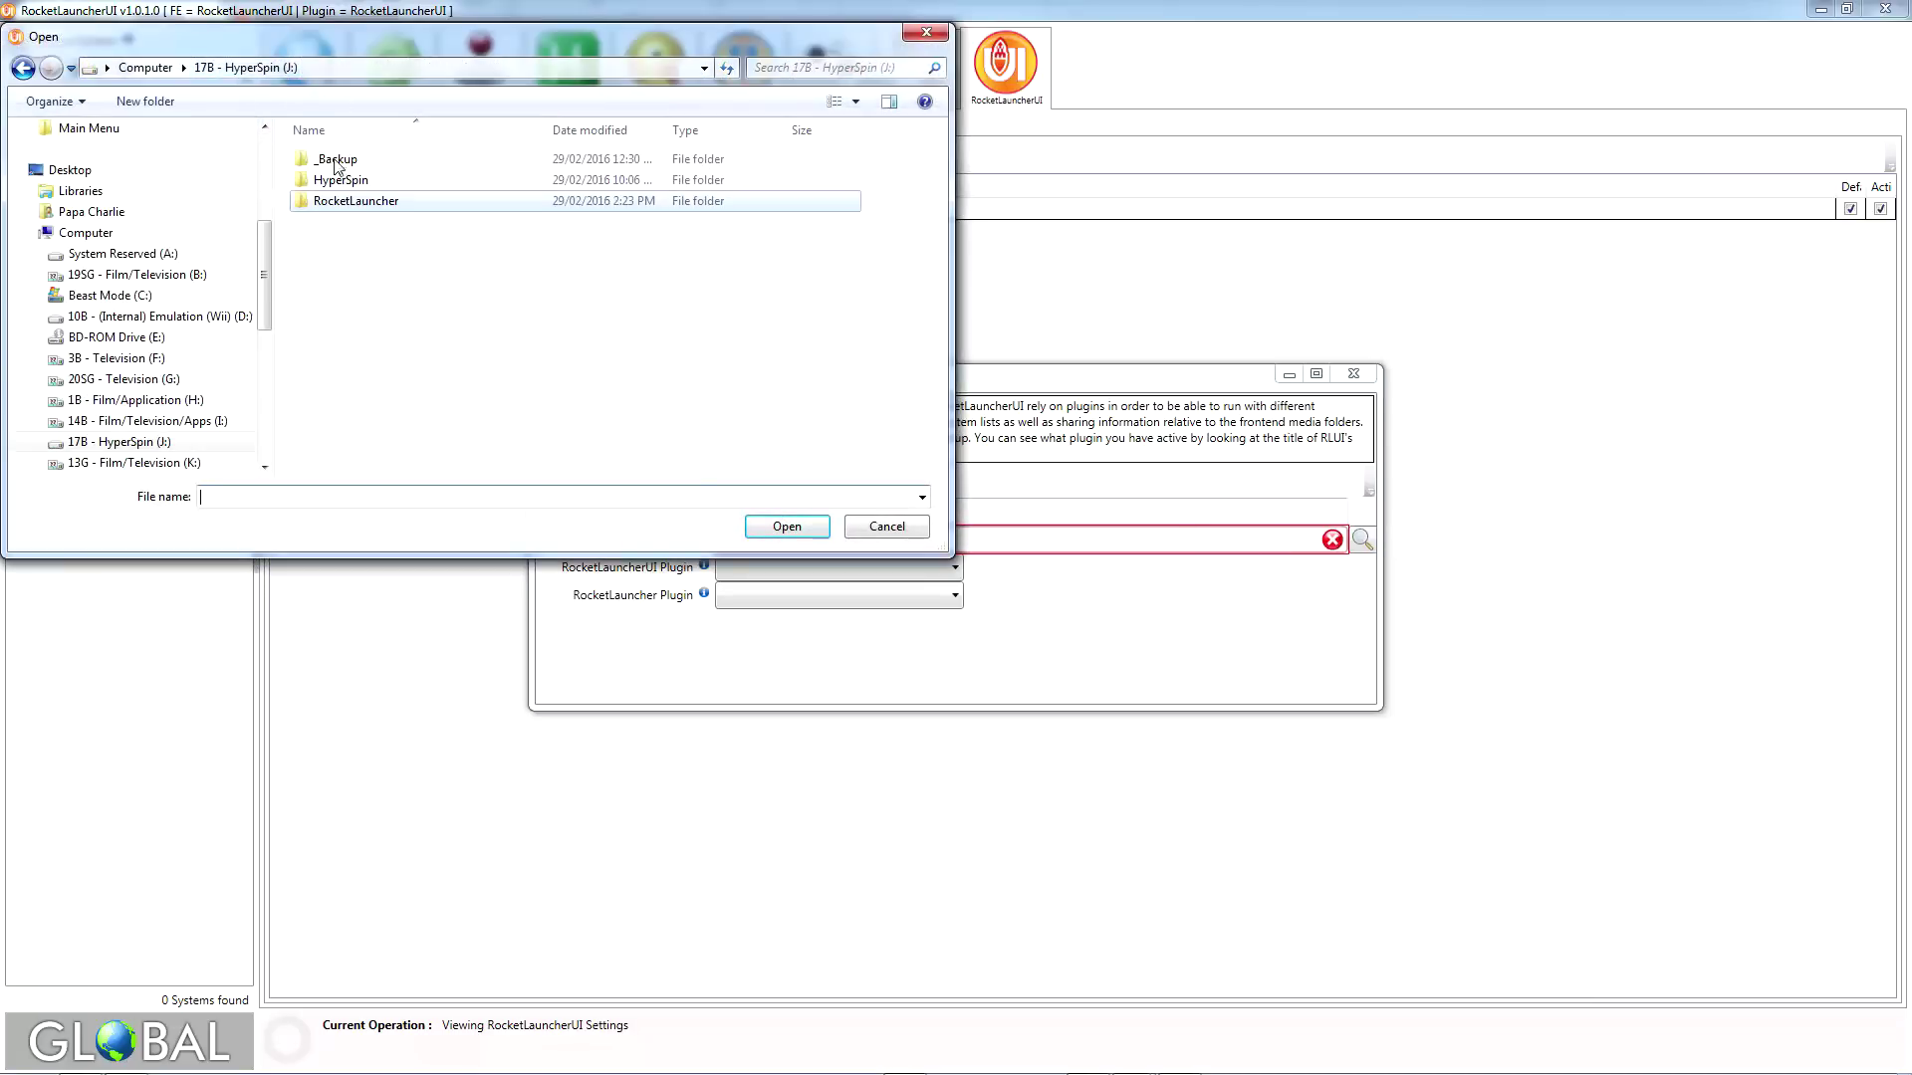
{"action": "double_click", "coordinate": [352, 183]}
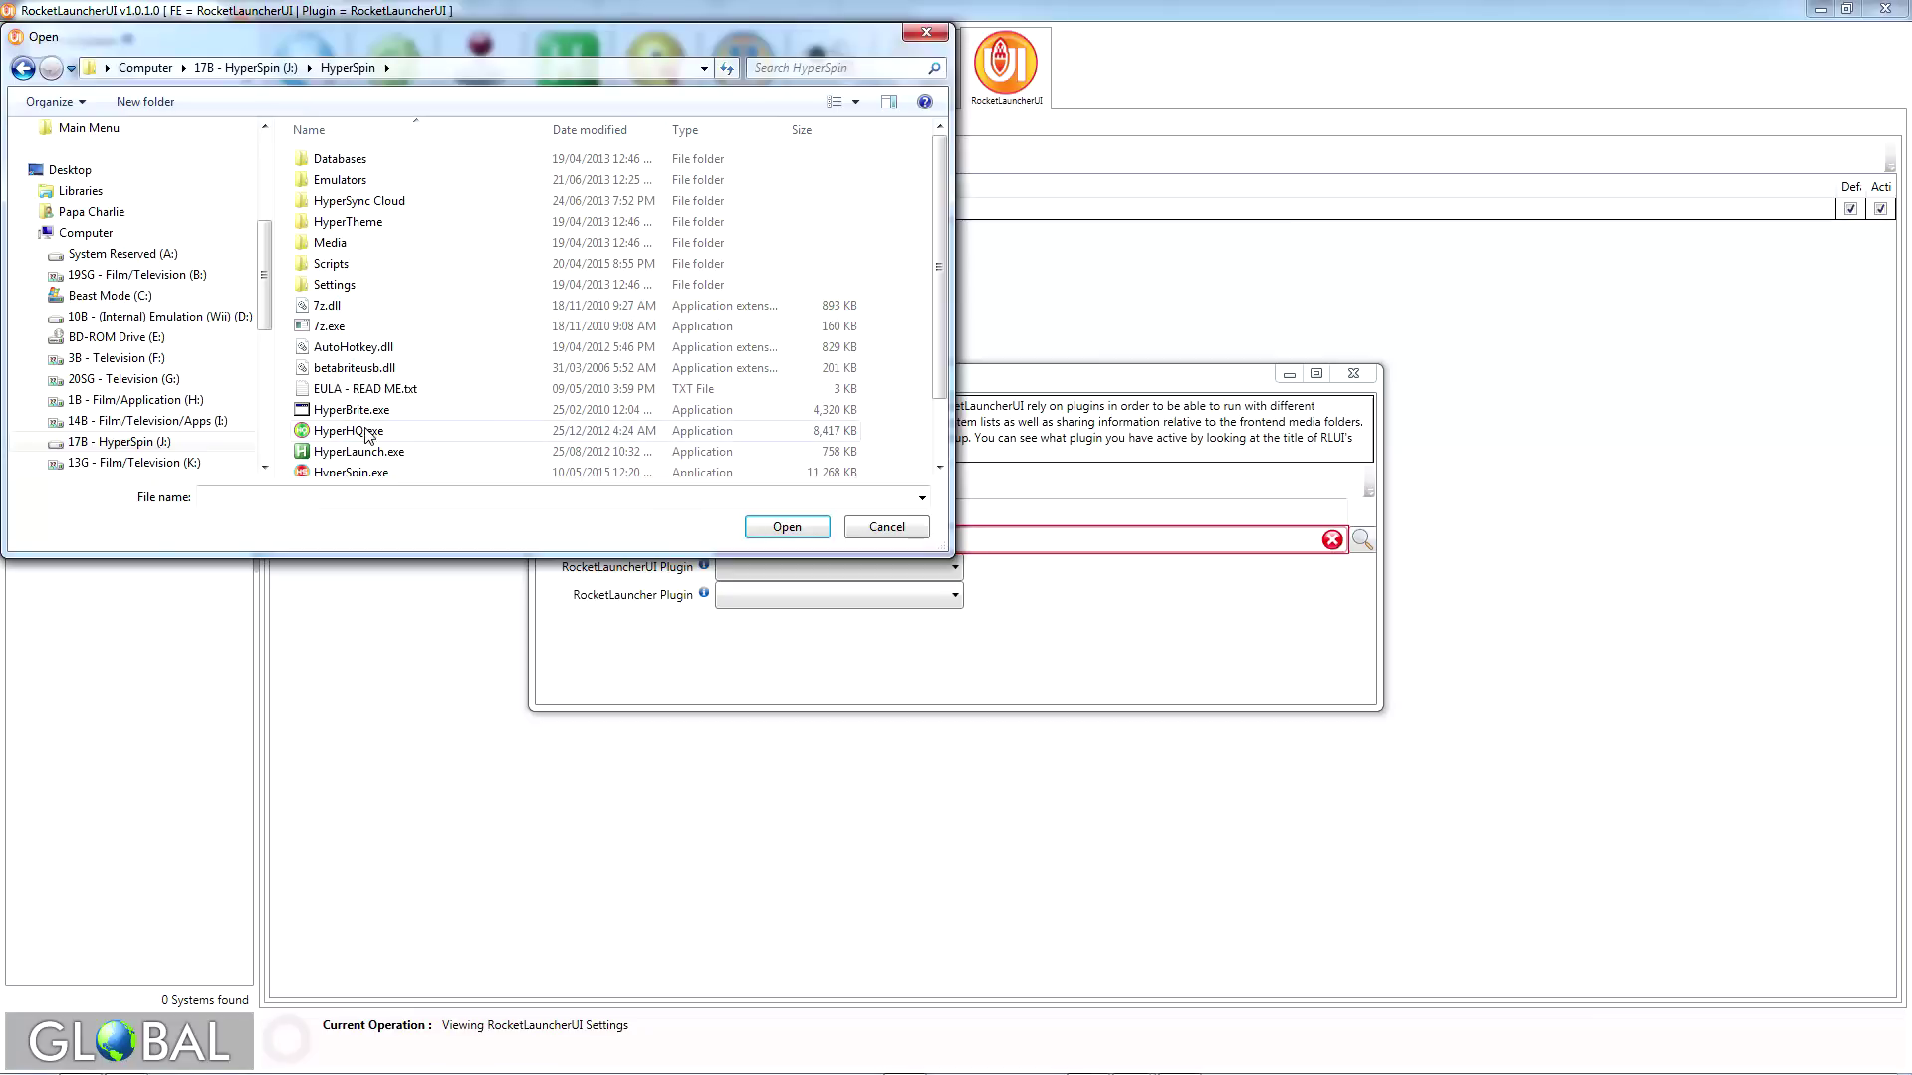
{"action": "scroll", "coordinate": [370, 458], "scroll_direction": "down", "scroll_amount": 1}
{"action": "double_click", "coordinate": [354, 423]}
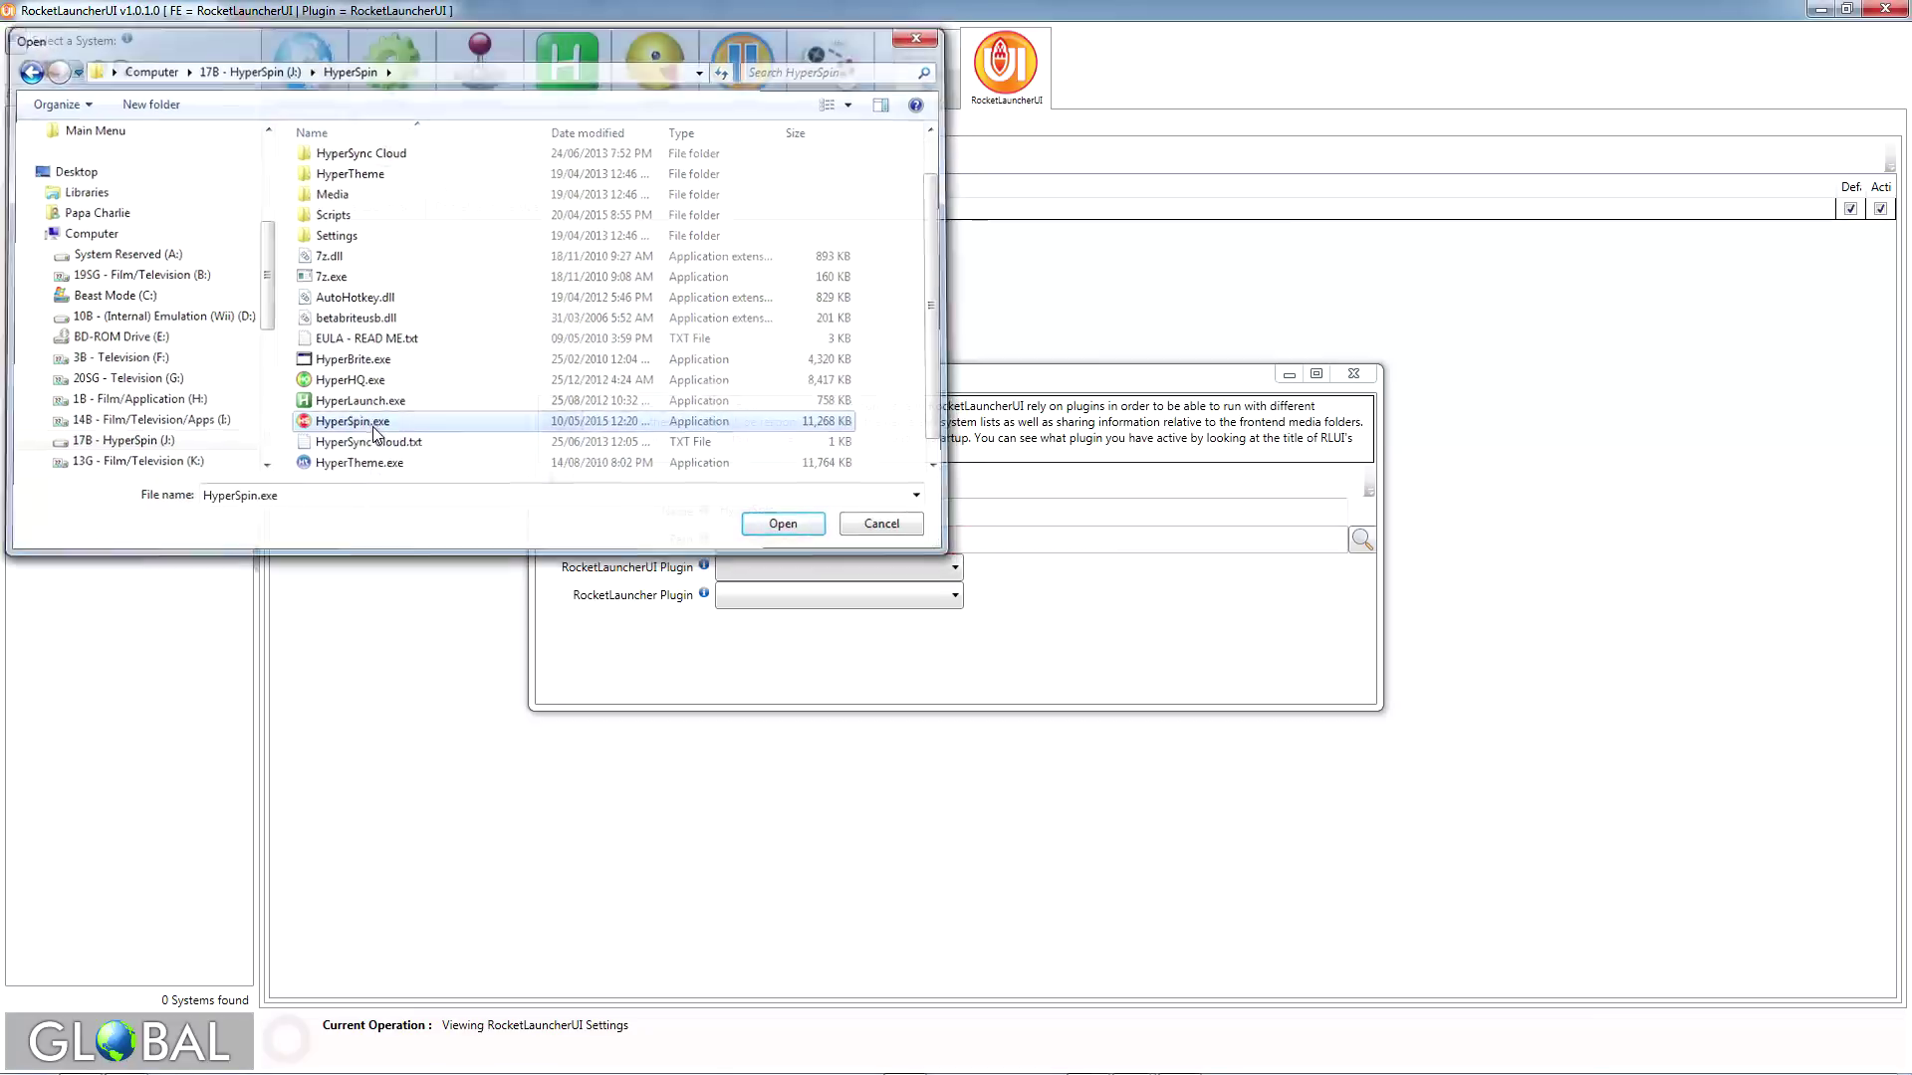
Choose the HyperSpin plugin for both RocketLauncherUI and RocketLauncher, and save the frontend
{"action": "left_click", "coordinate": [954, 567]}
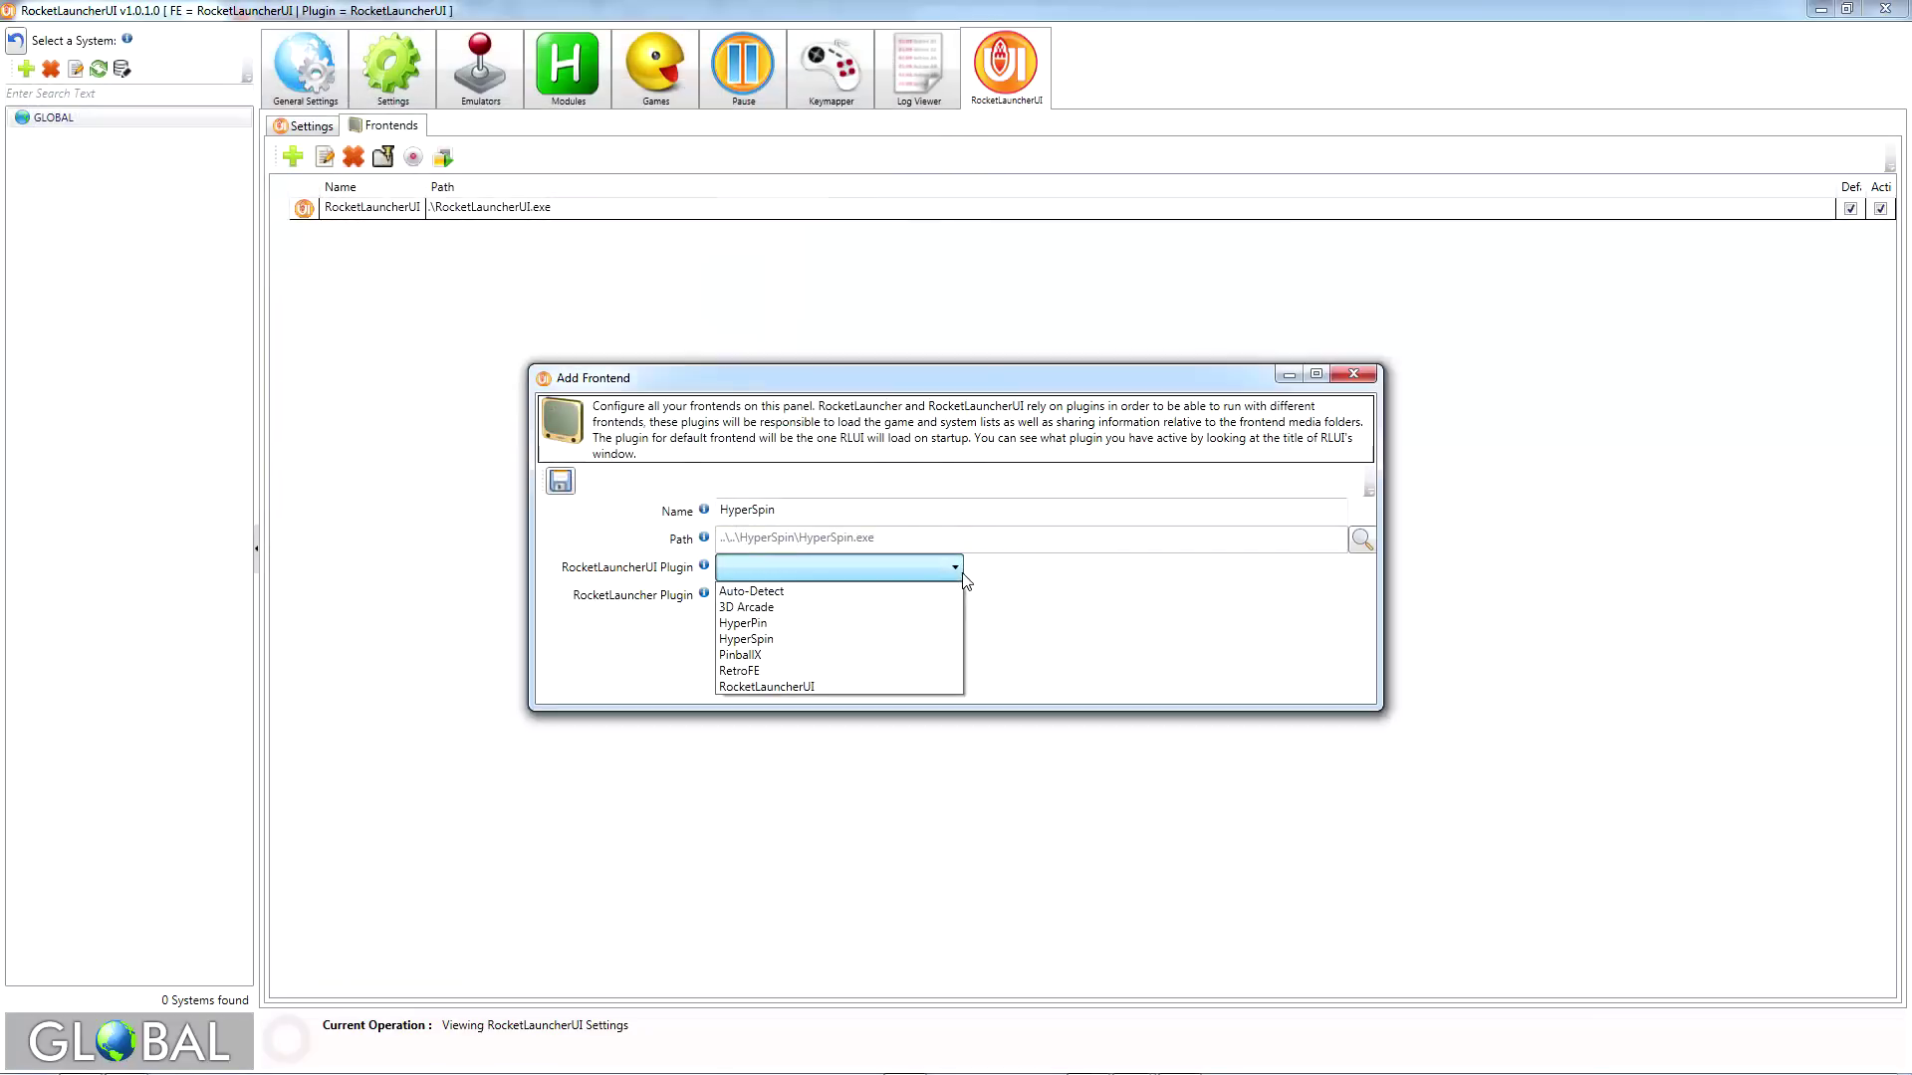
{"action": "left_click", "coordinate": [783, 641]}
{"action": "left_click", "coordinate": [841, 597]}
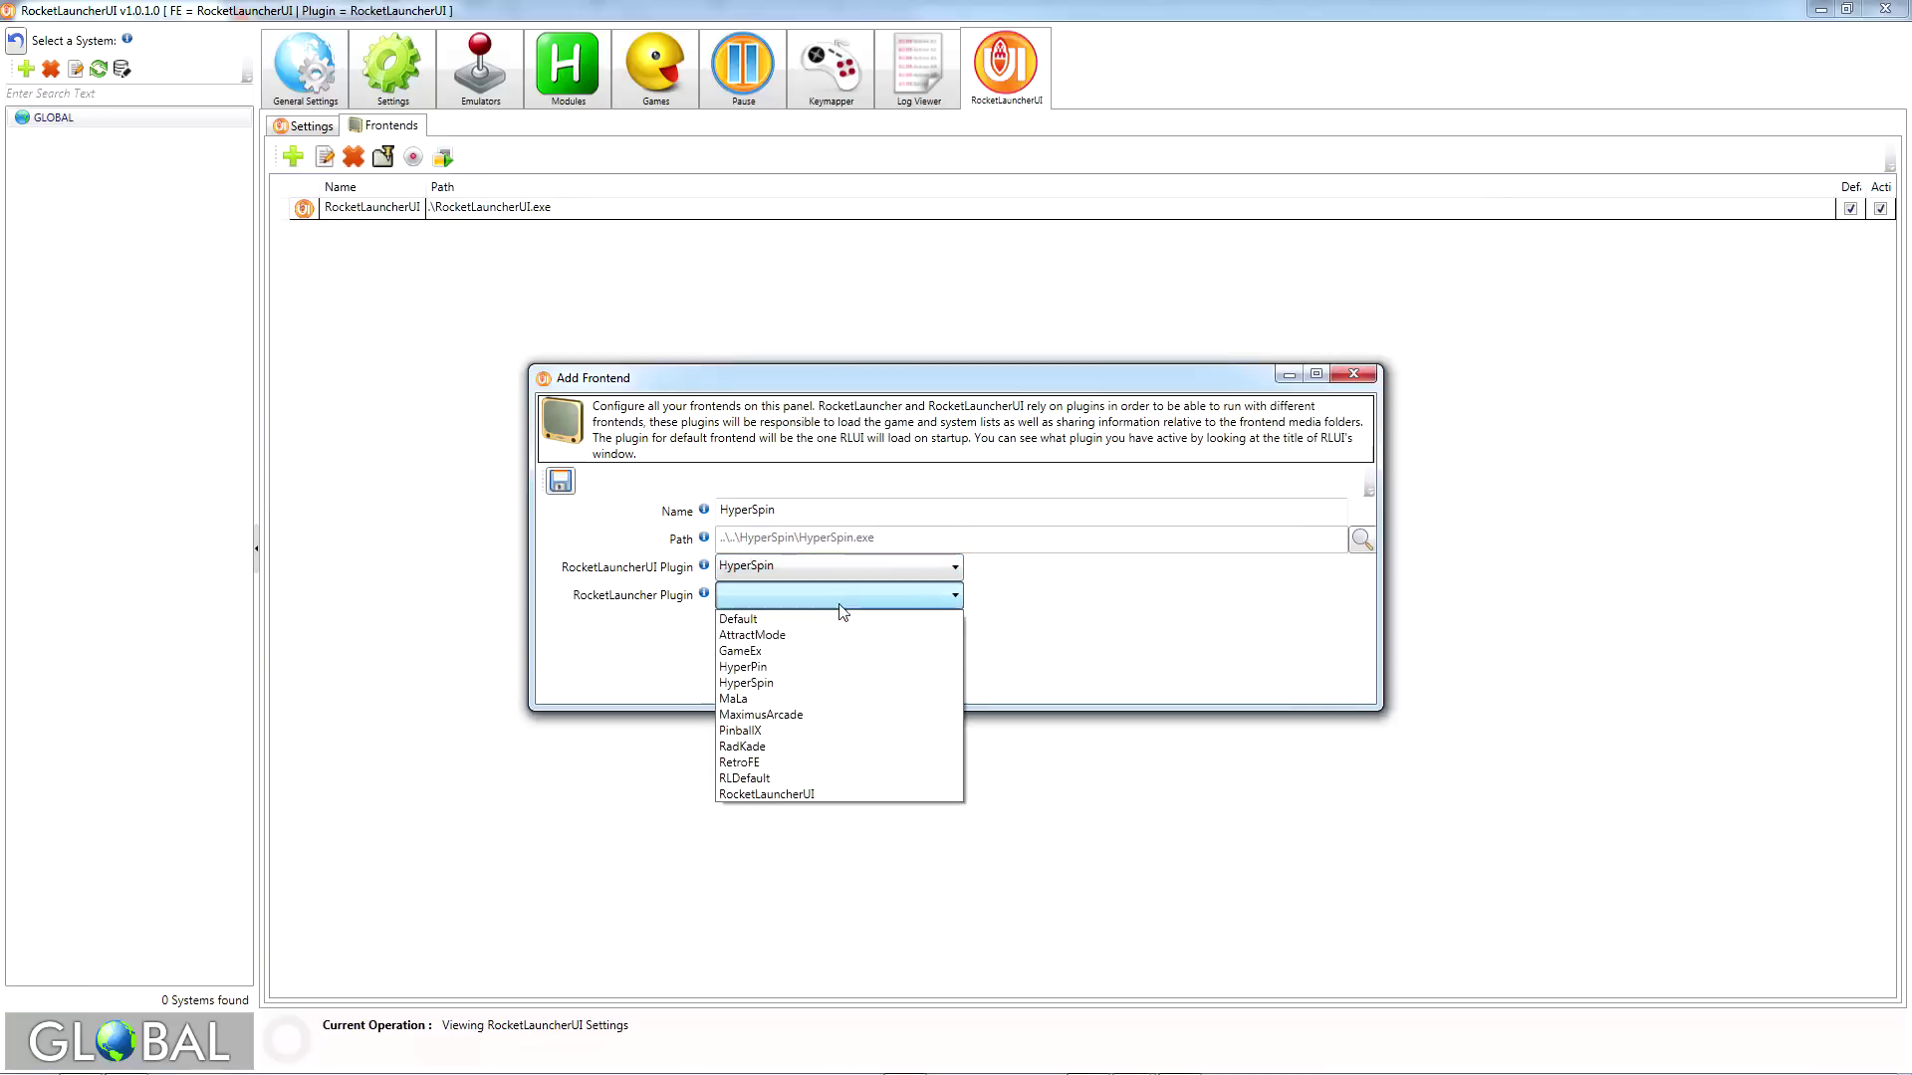
{"action": "left_click", "coordinate": [758, 685]}
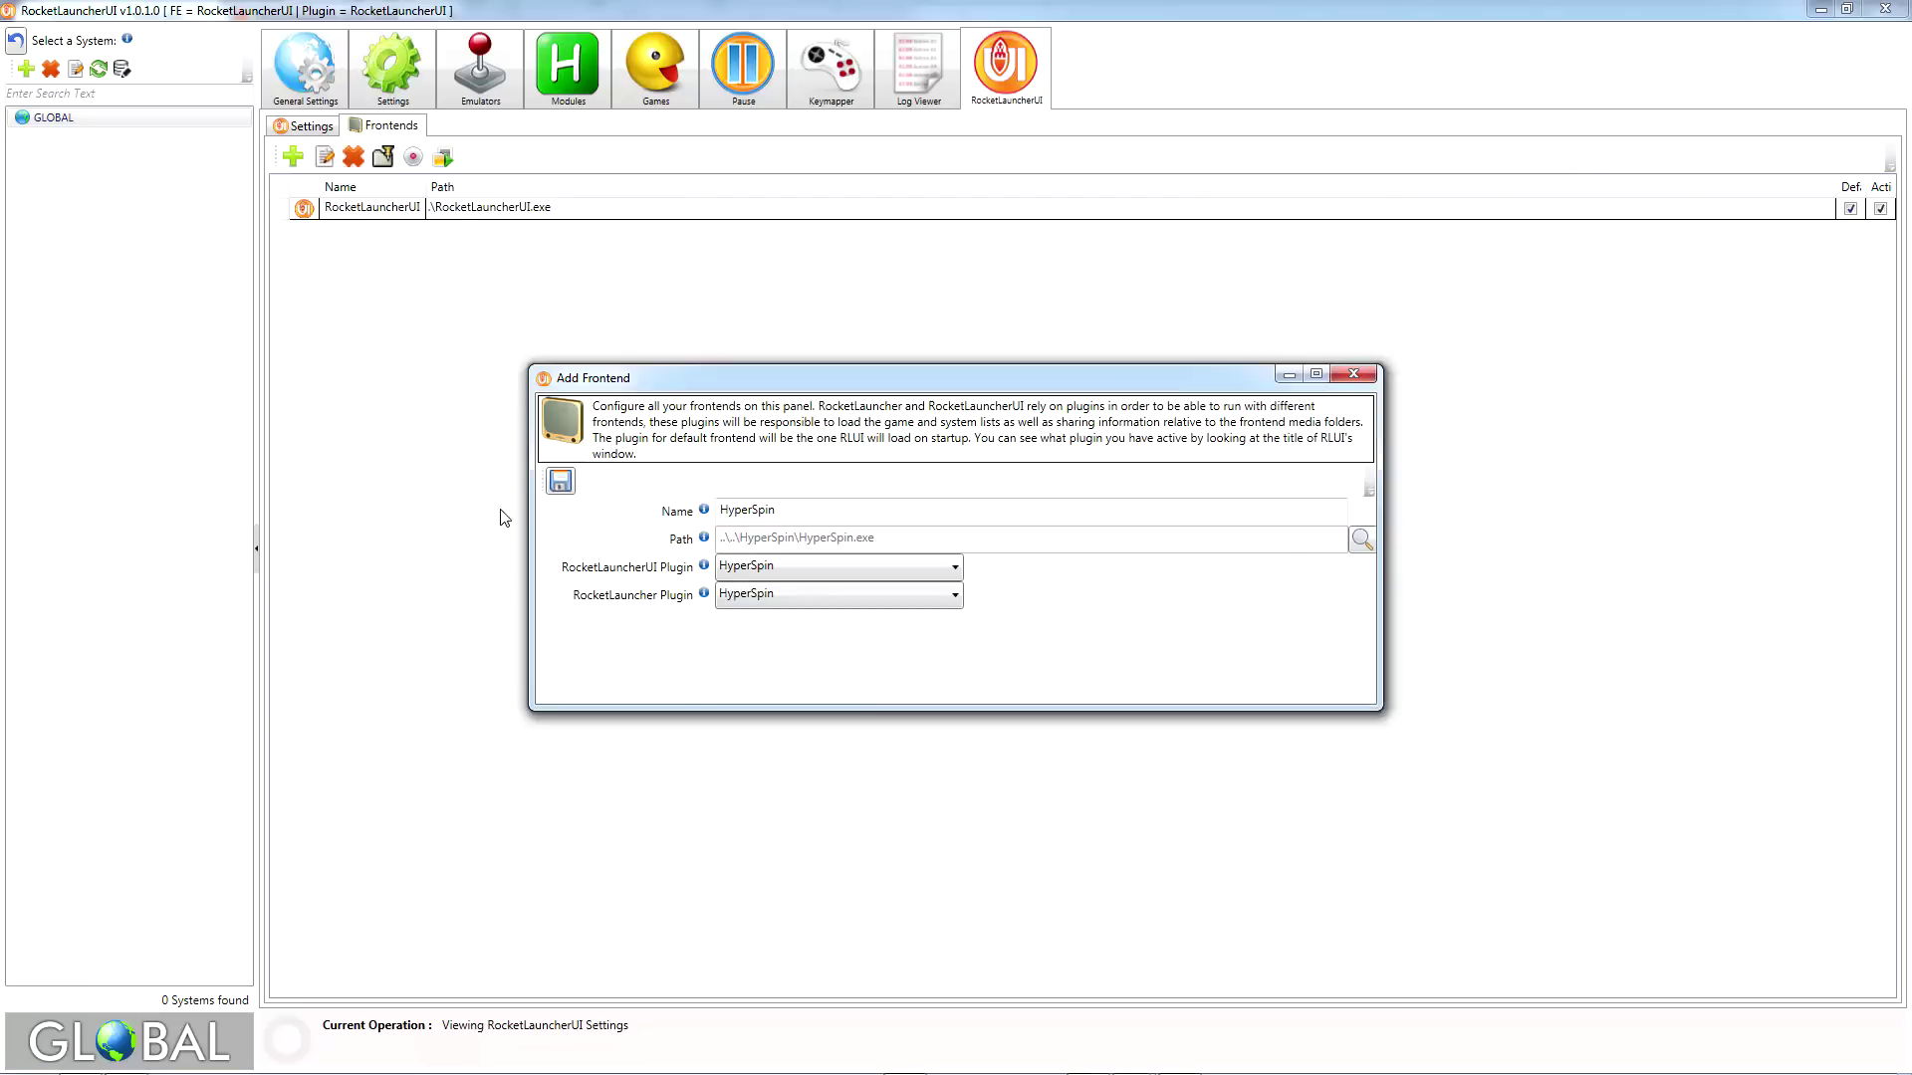
{"action": "left_click", "coordinate": [561, 486]}
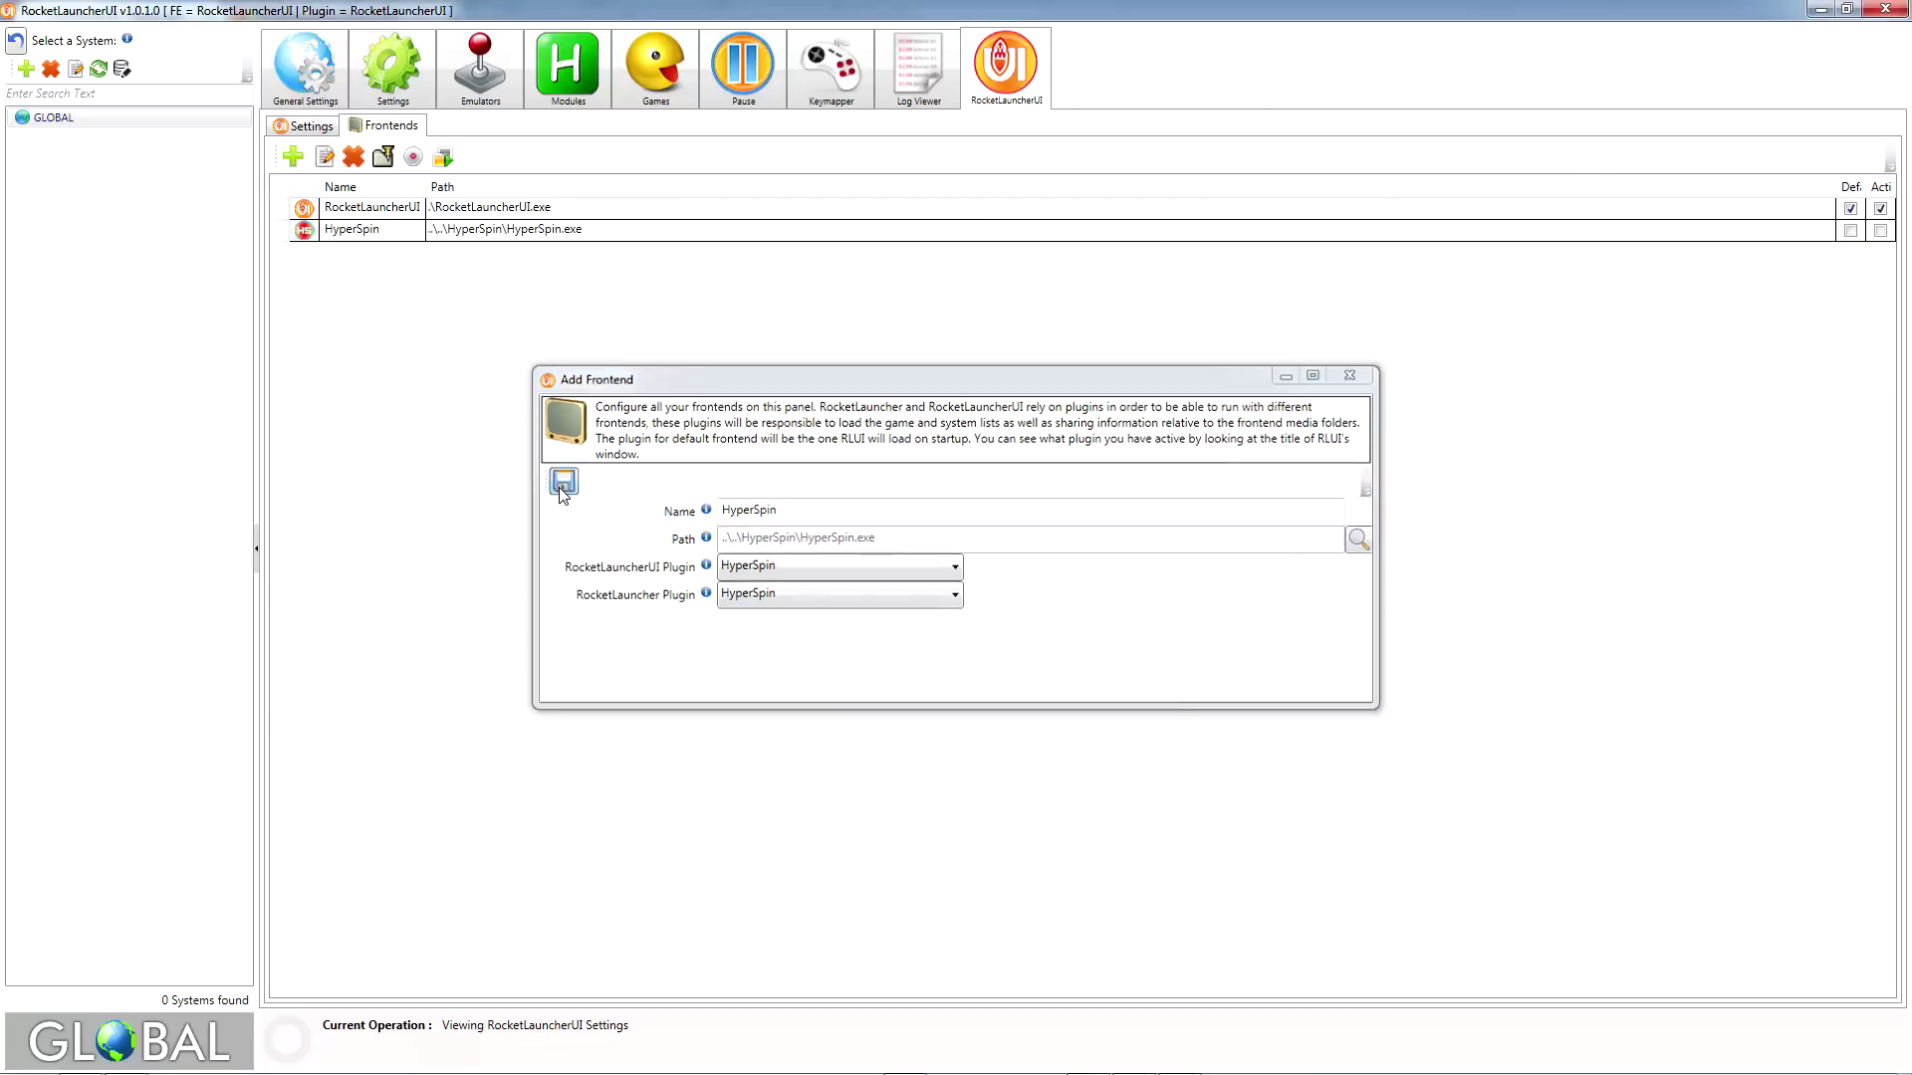
{"action": "left_click", "coordinate": [494, 237]}
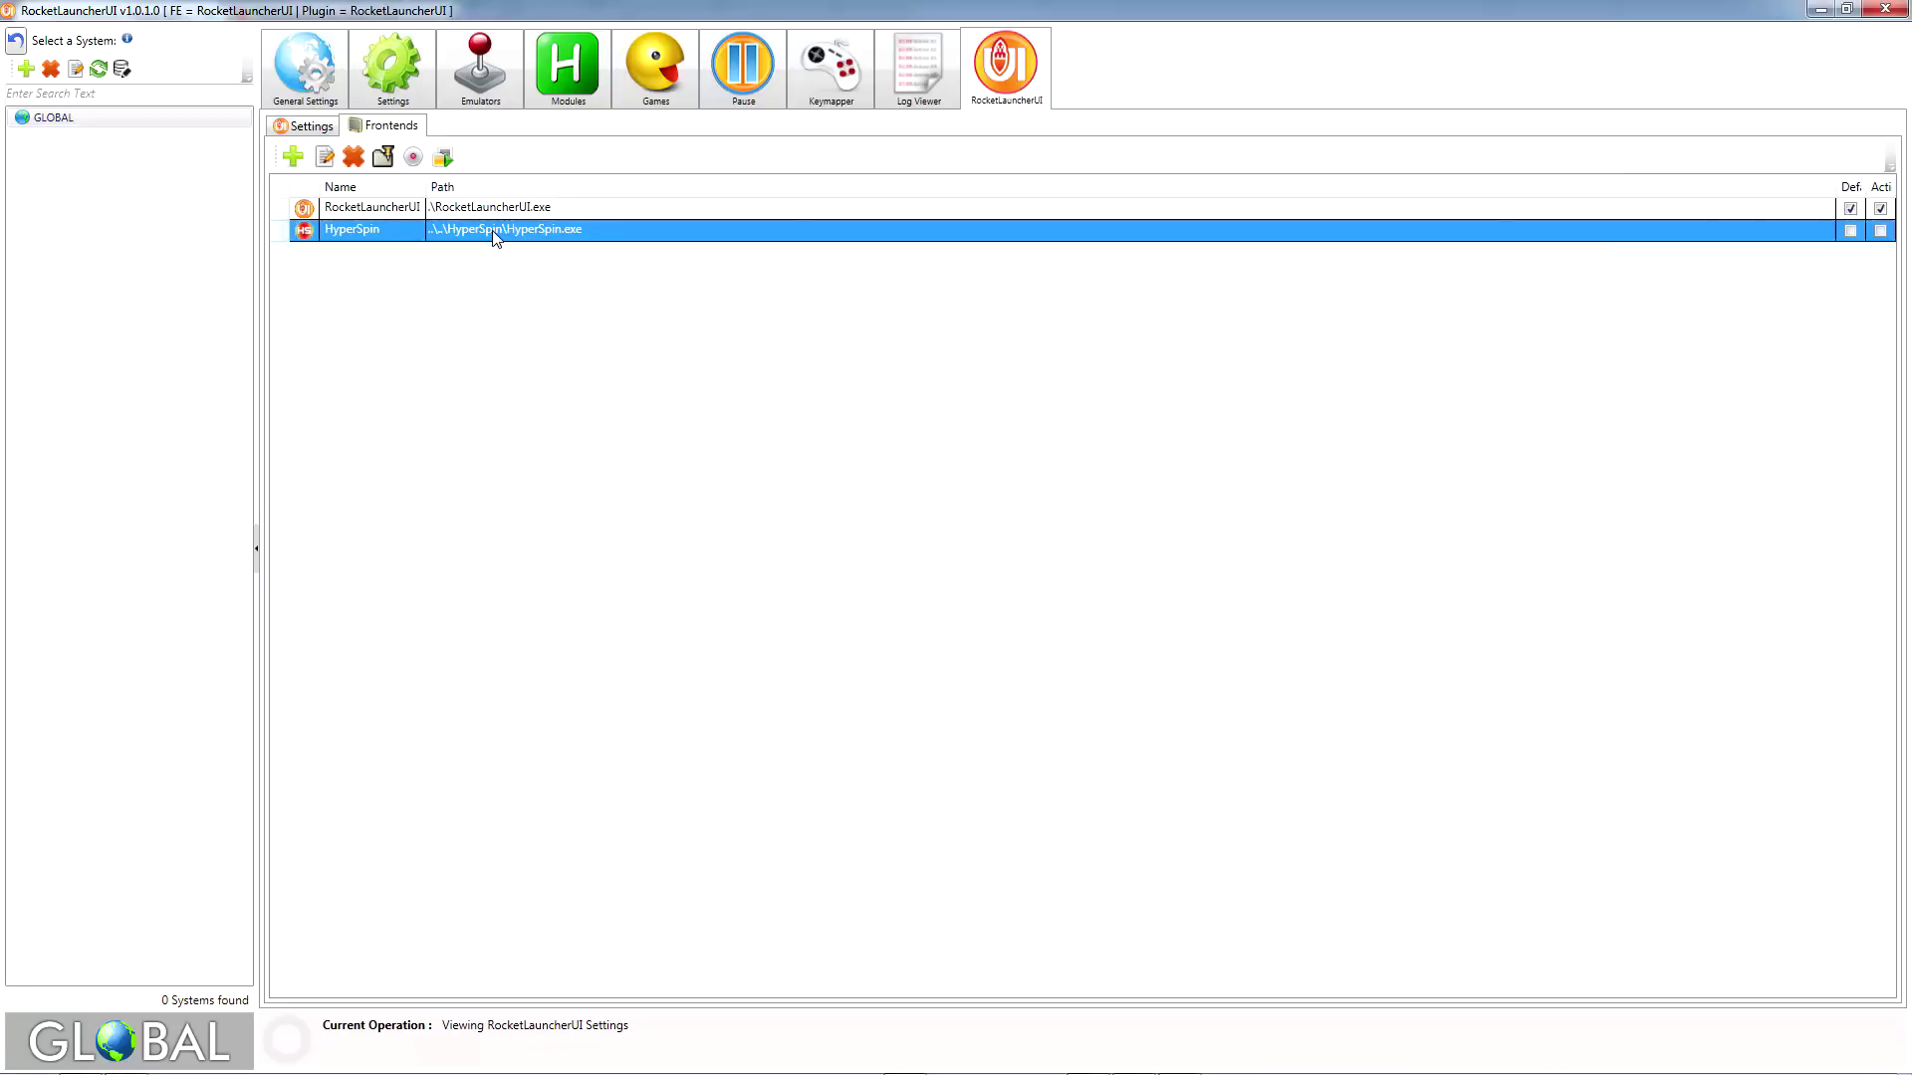
Mark the HyperSpin row as Default Frontend and then as Active Frontend
{"action": "left_click", "coordinate": [382, 158]}
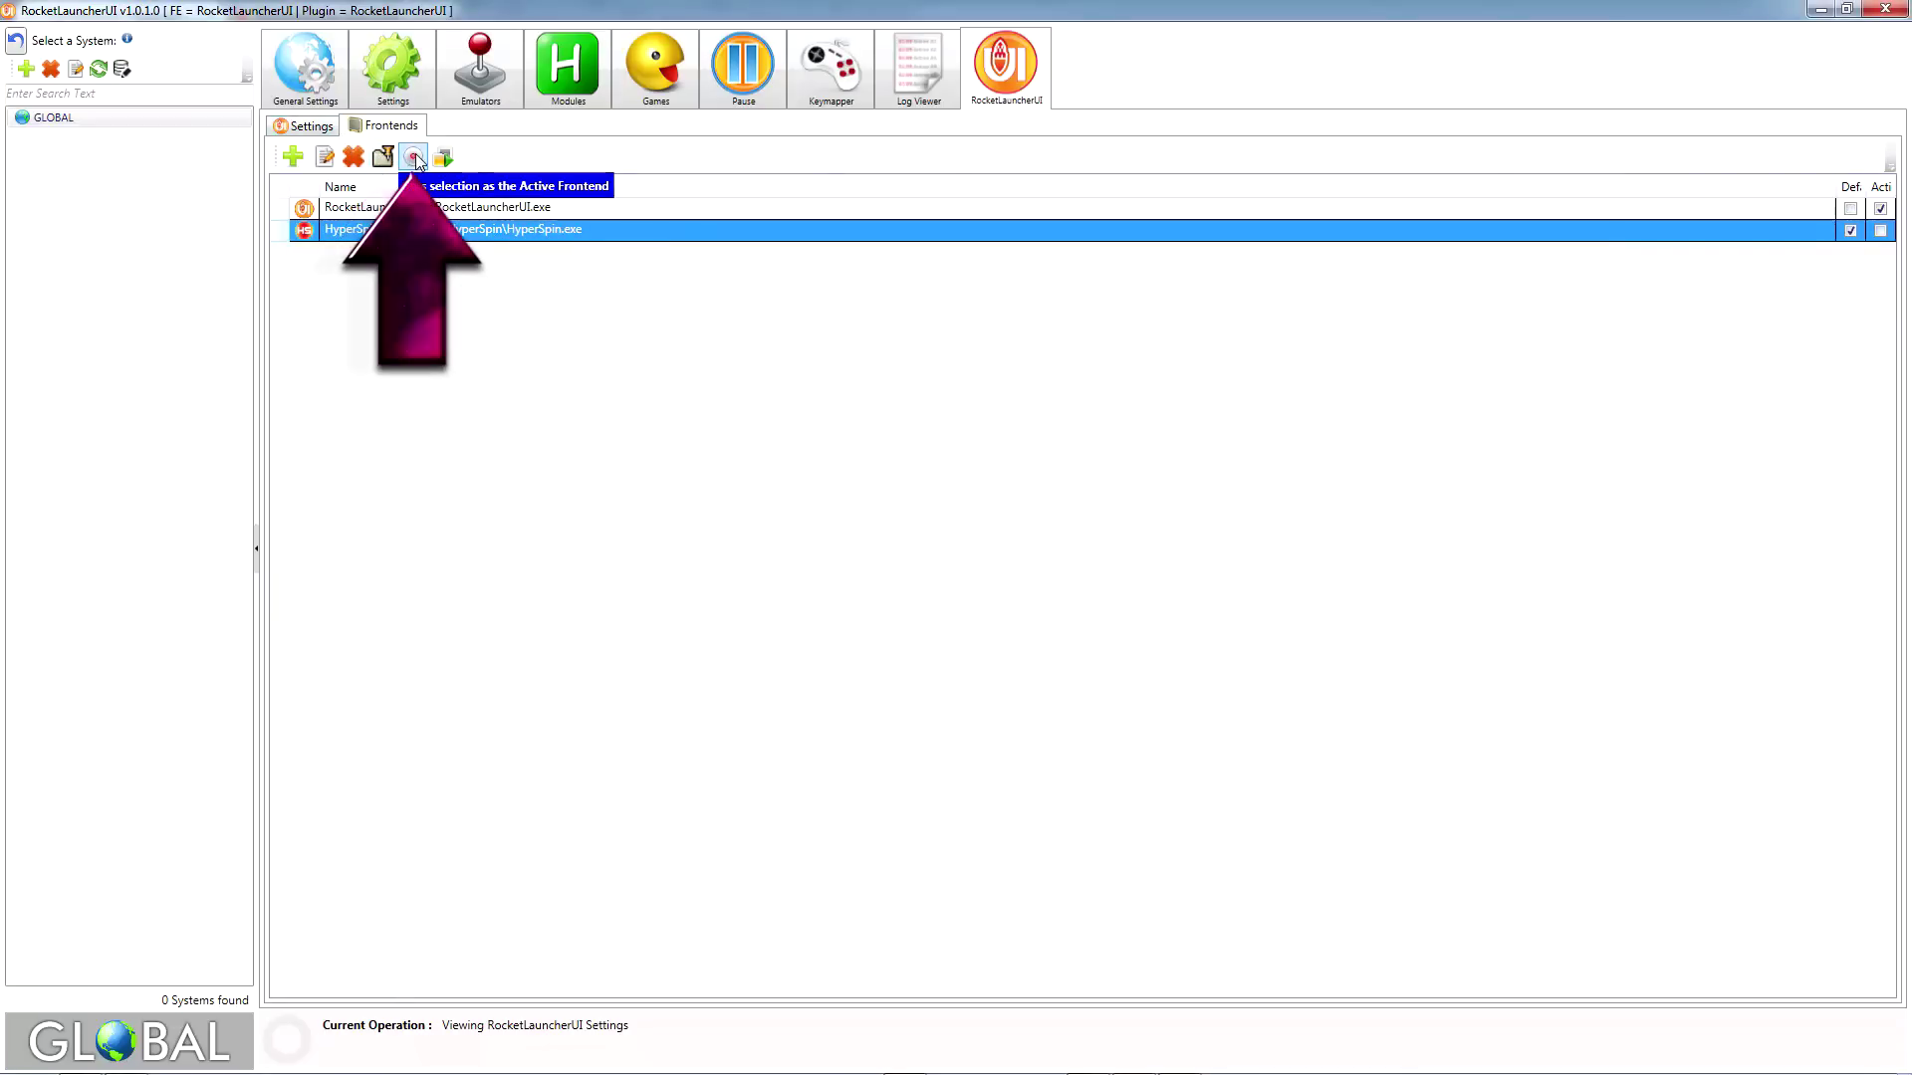
{"action": "left_click", "coordinate": [414, 156]}
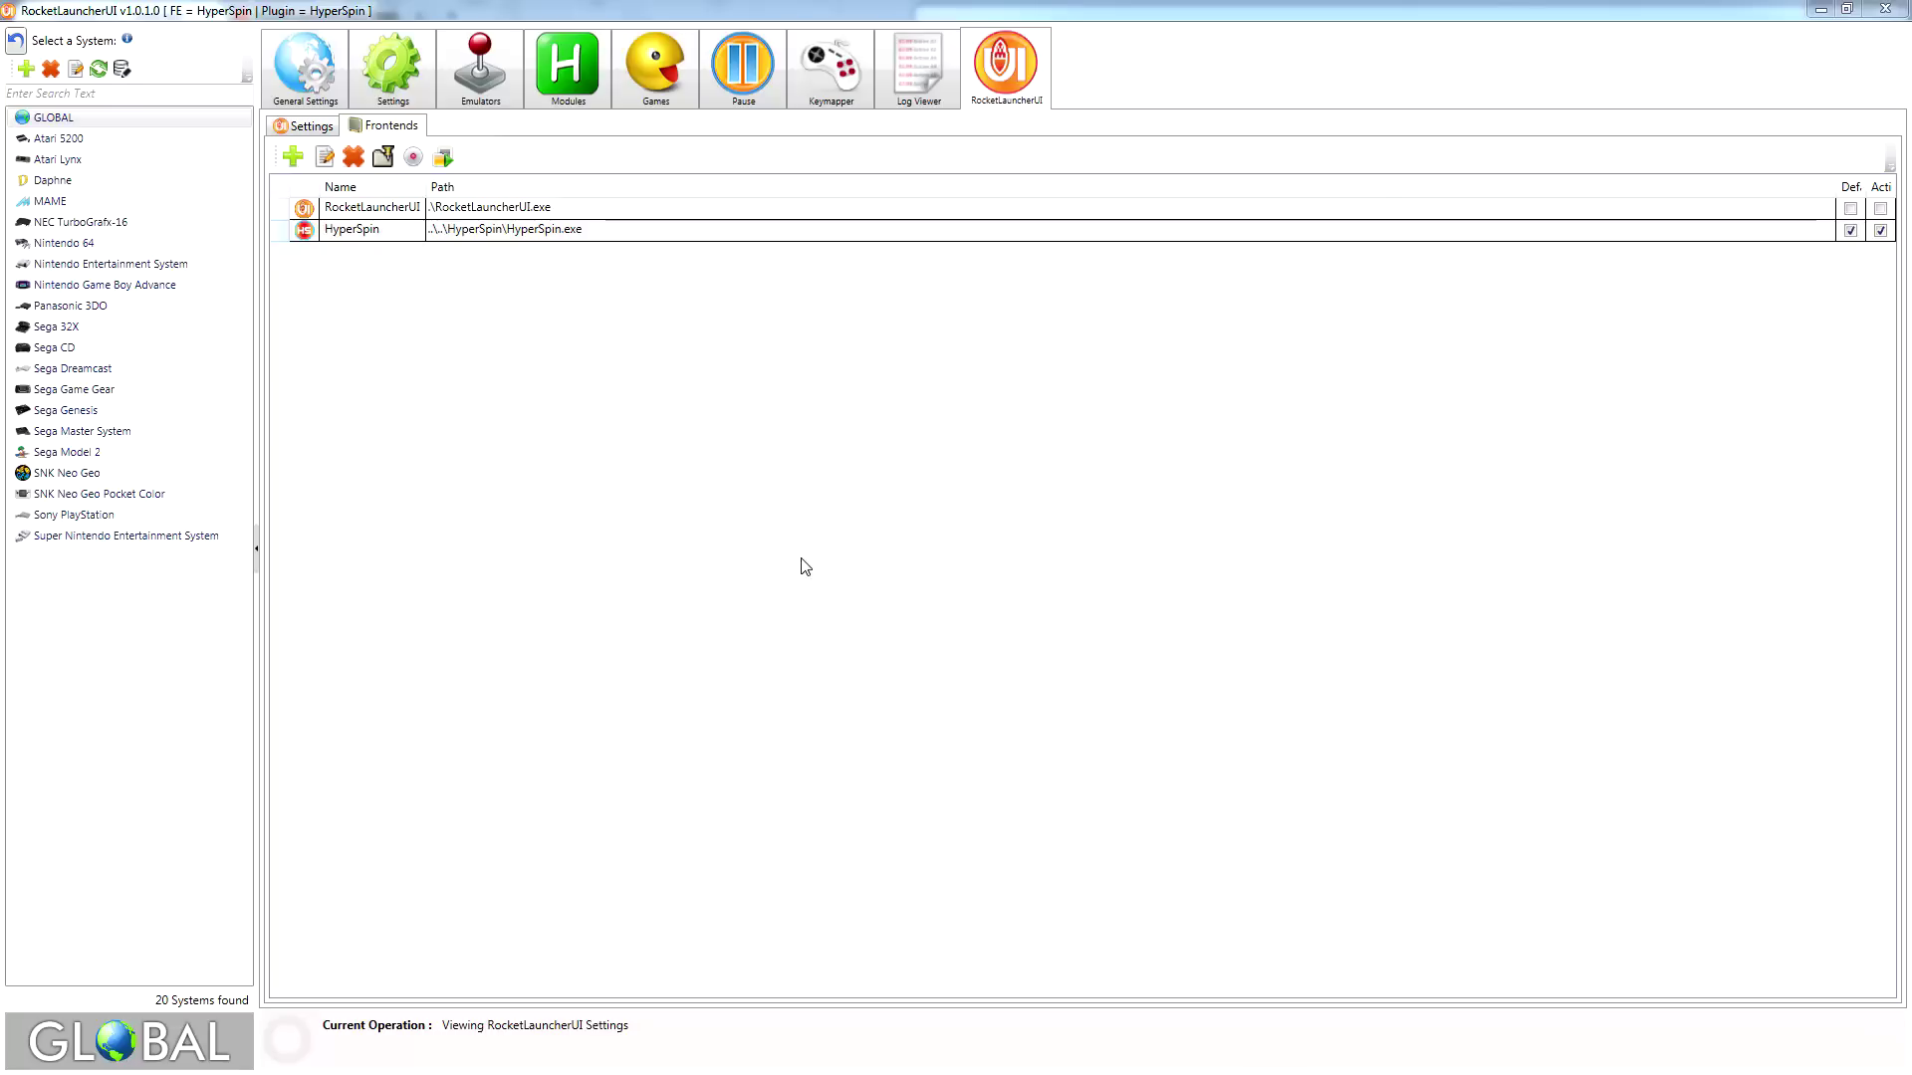
Create a 'RocketLauncher Temp' folder on the Beast Mode (C:) drive, then return to RocketLauncherUI
{"action": "key", "text": "alt+Tab"}
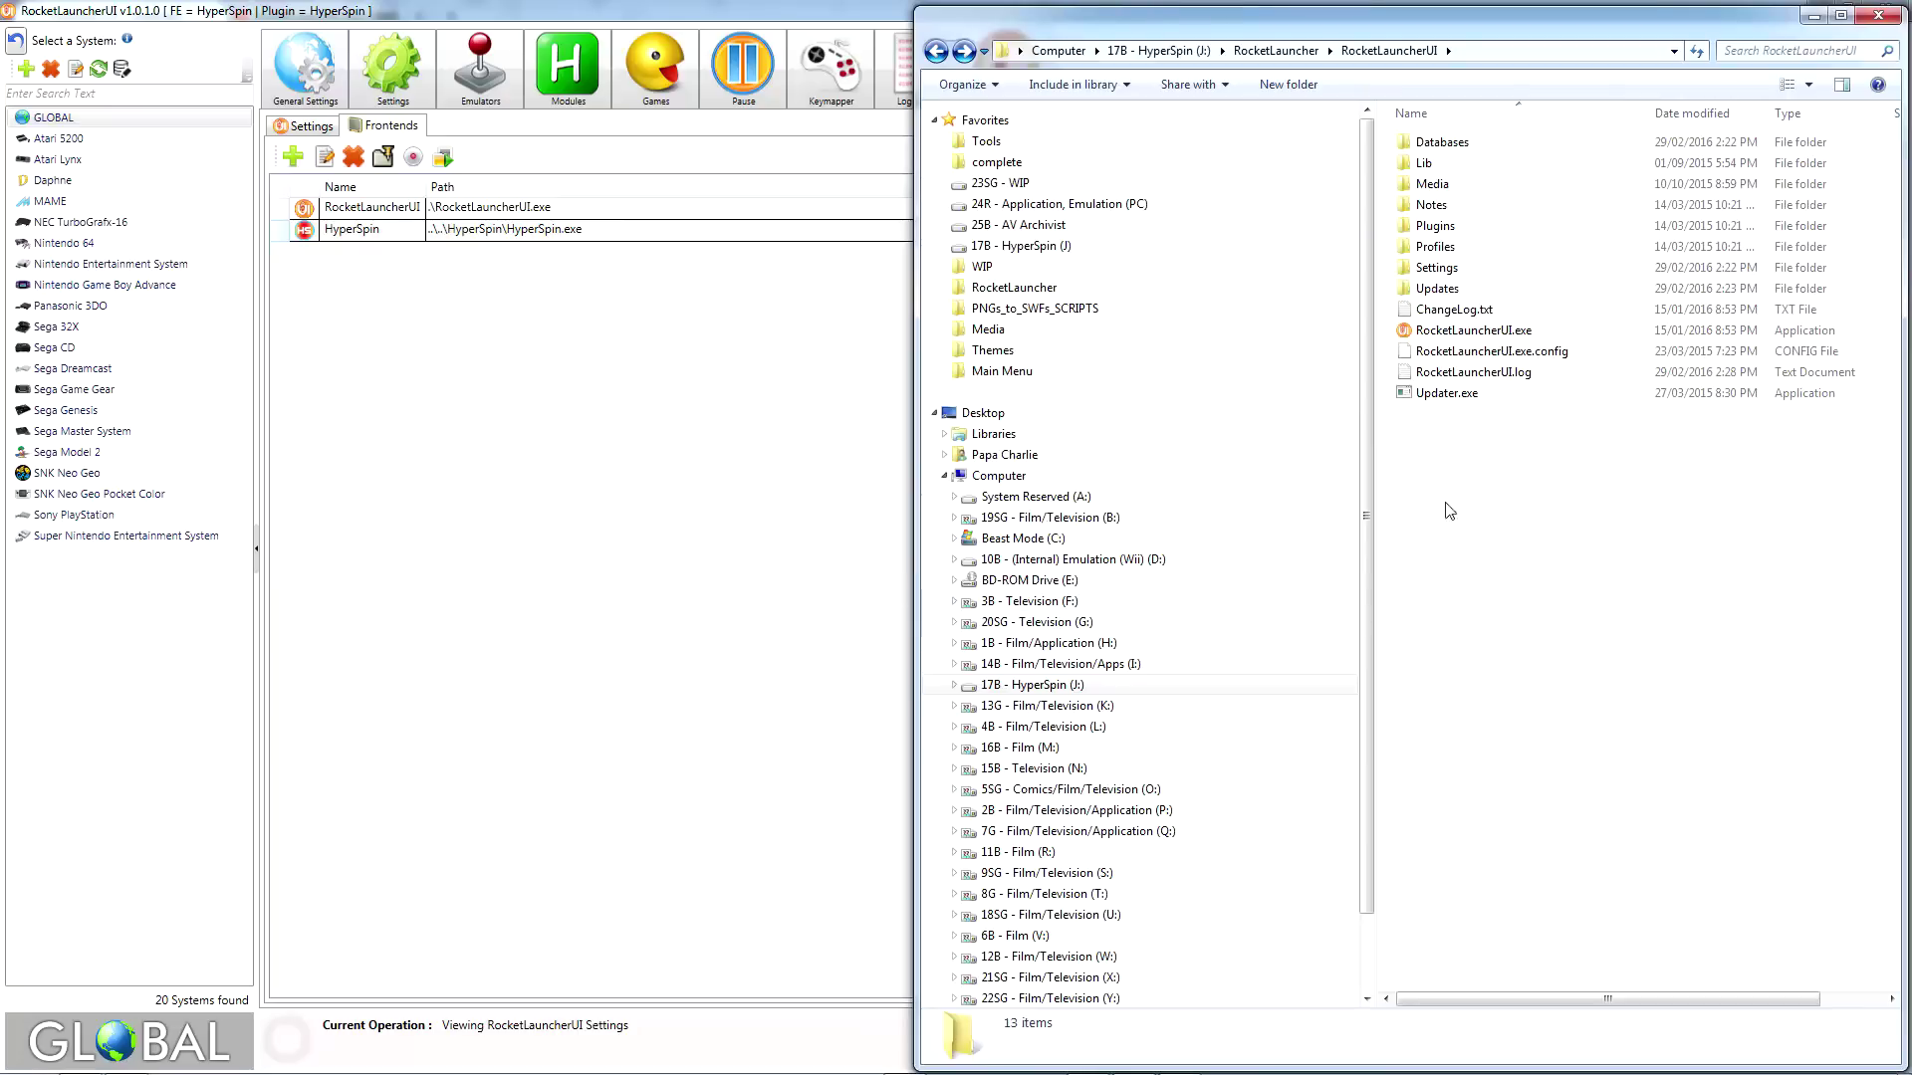
{"action": "left_click", "coordinate": [1025, 540]}
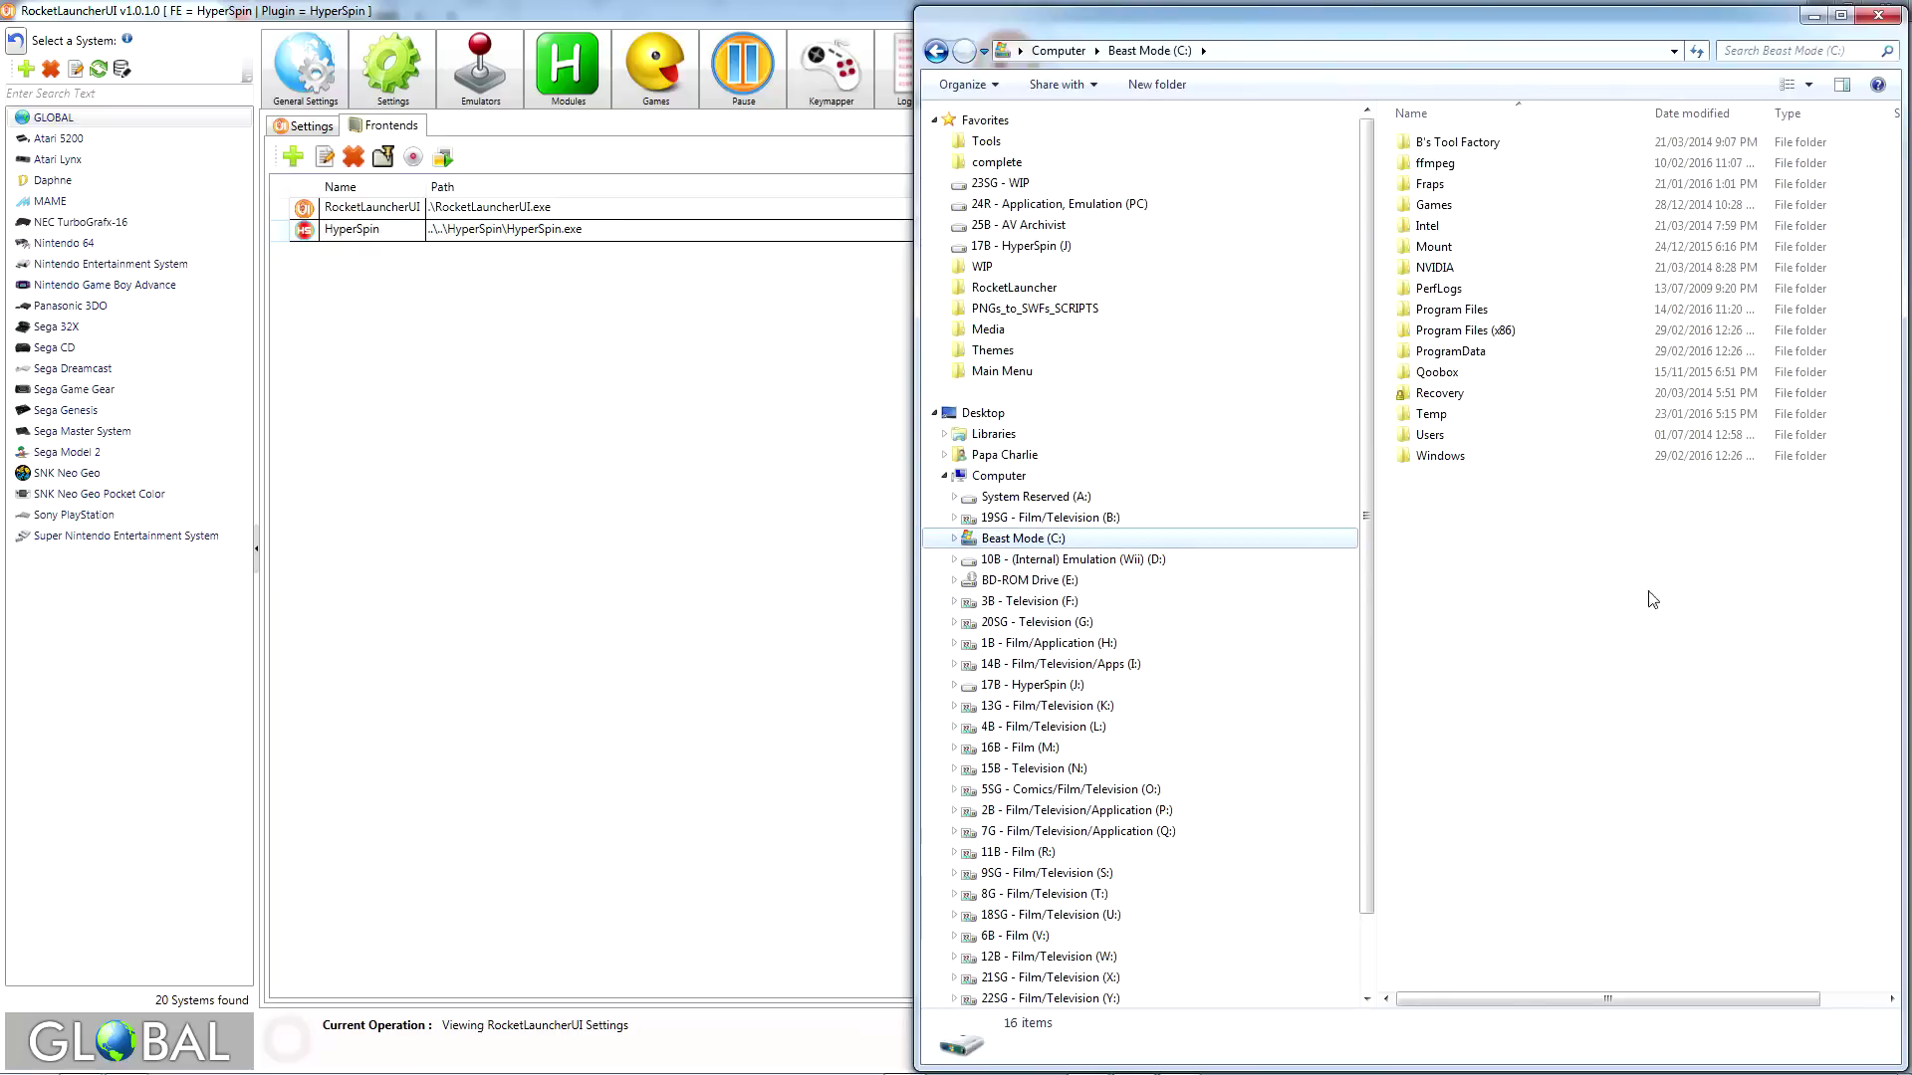
{"action": "key", "text": "ctrl+shift+n"}
{"action": "type", "text": "RocketLa"}
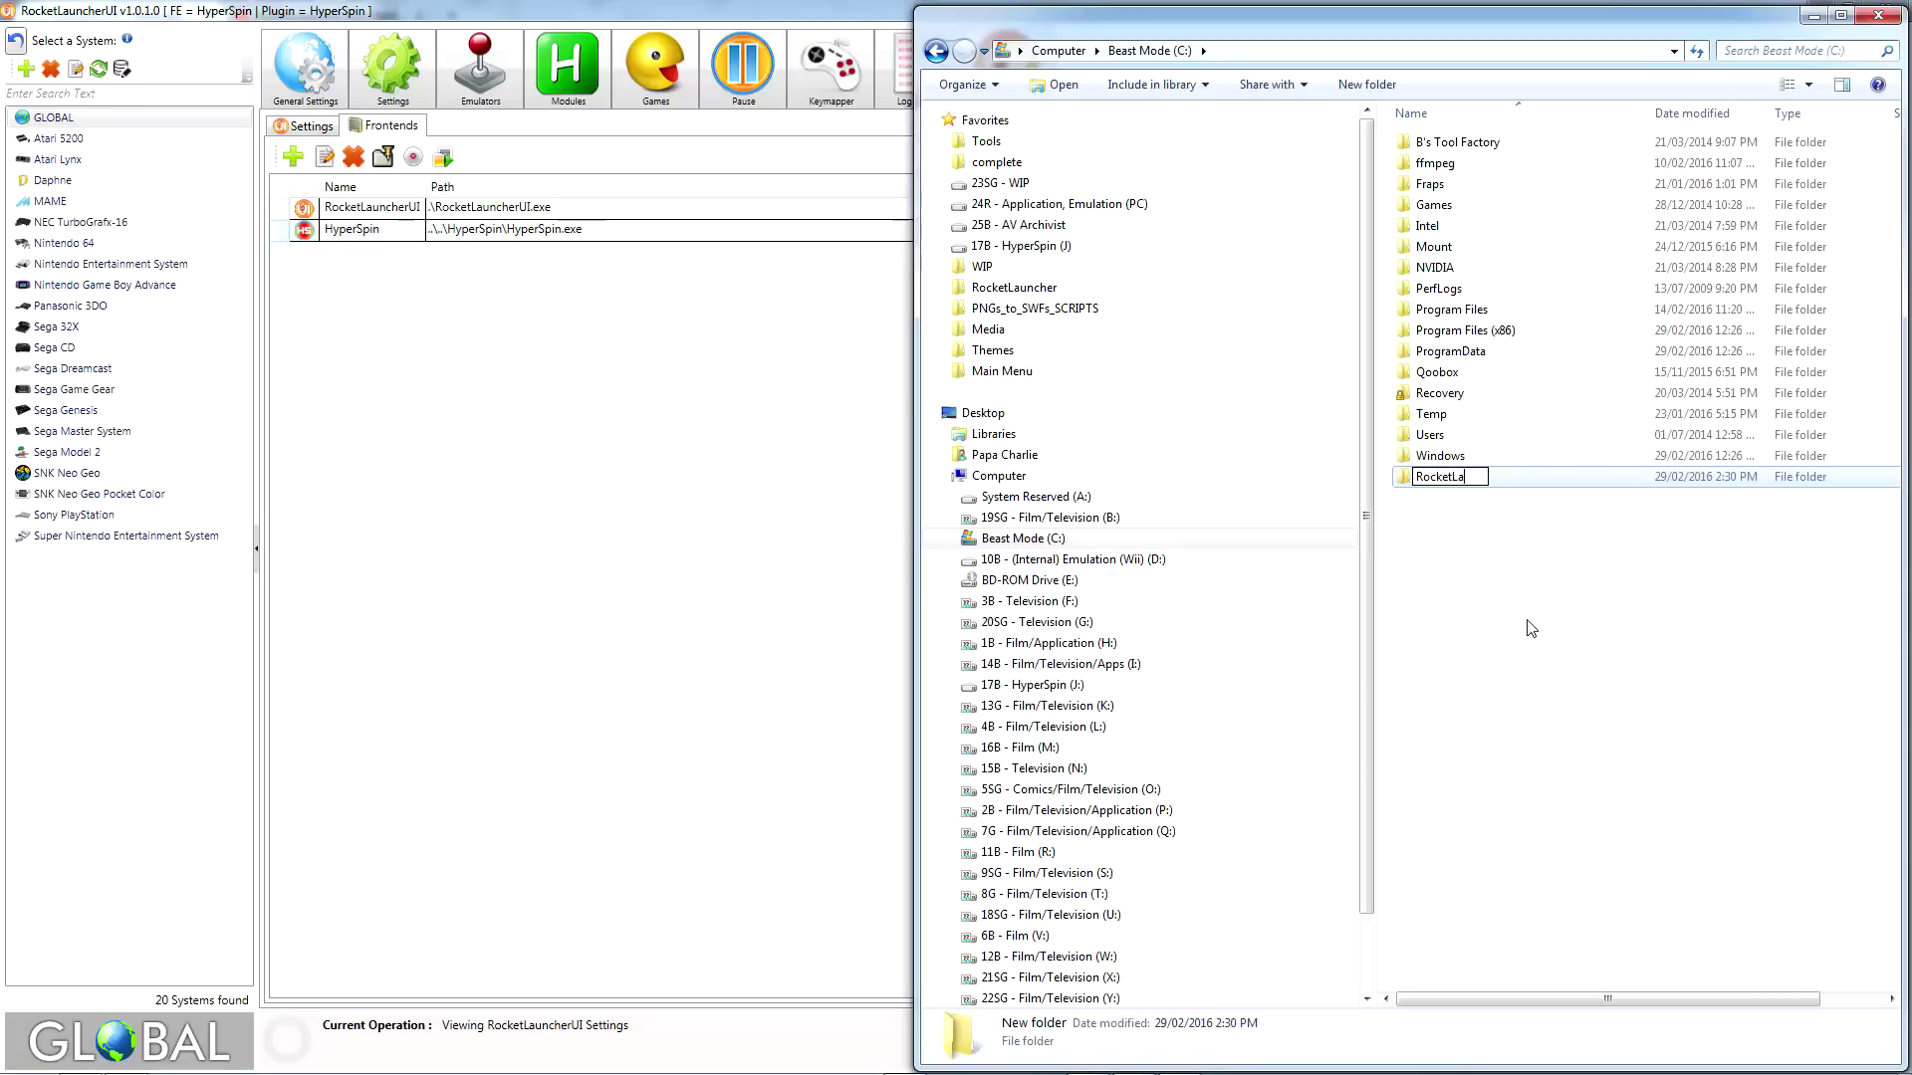
{"action": "type", "text": "uncher Temp"}
{"action": "key", "text": "Return"}
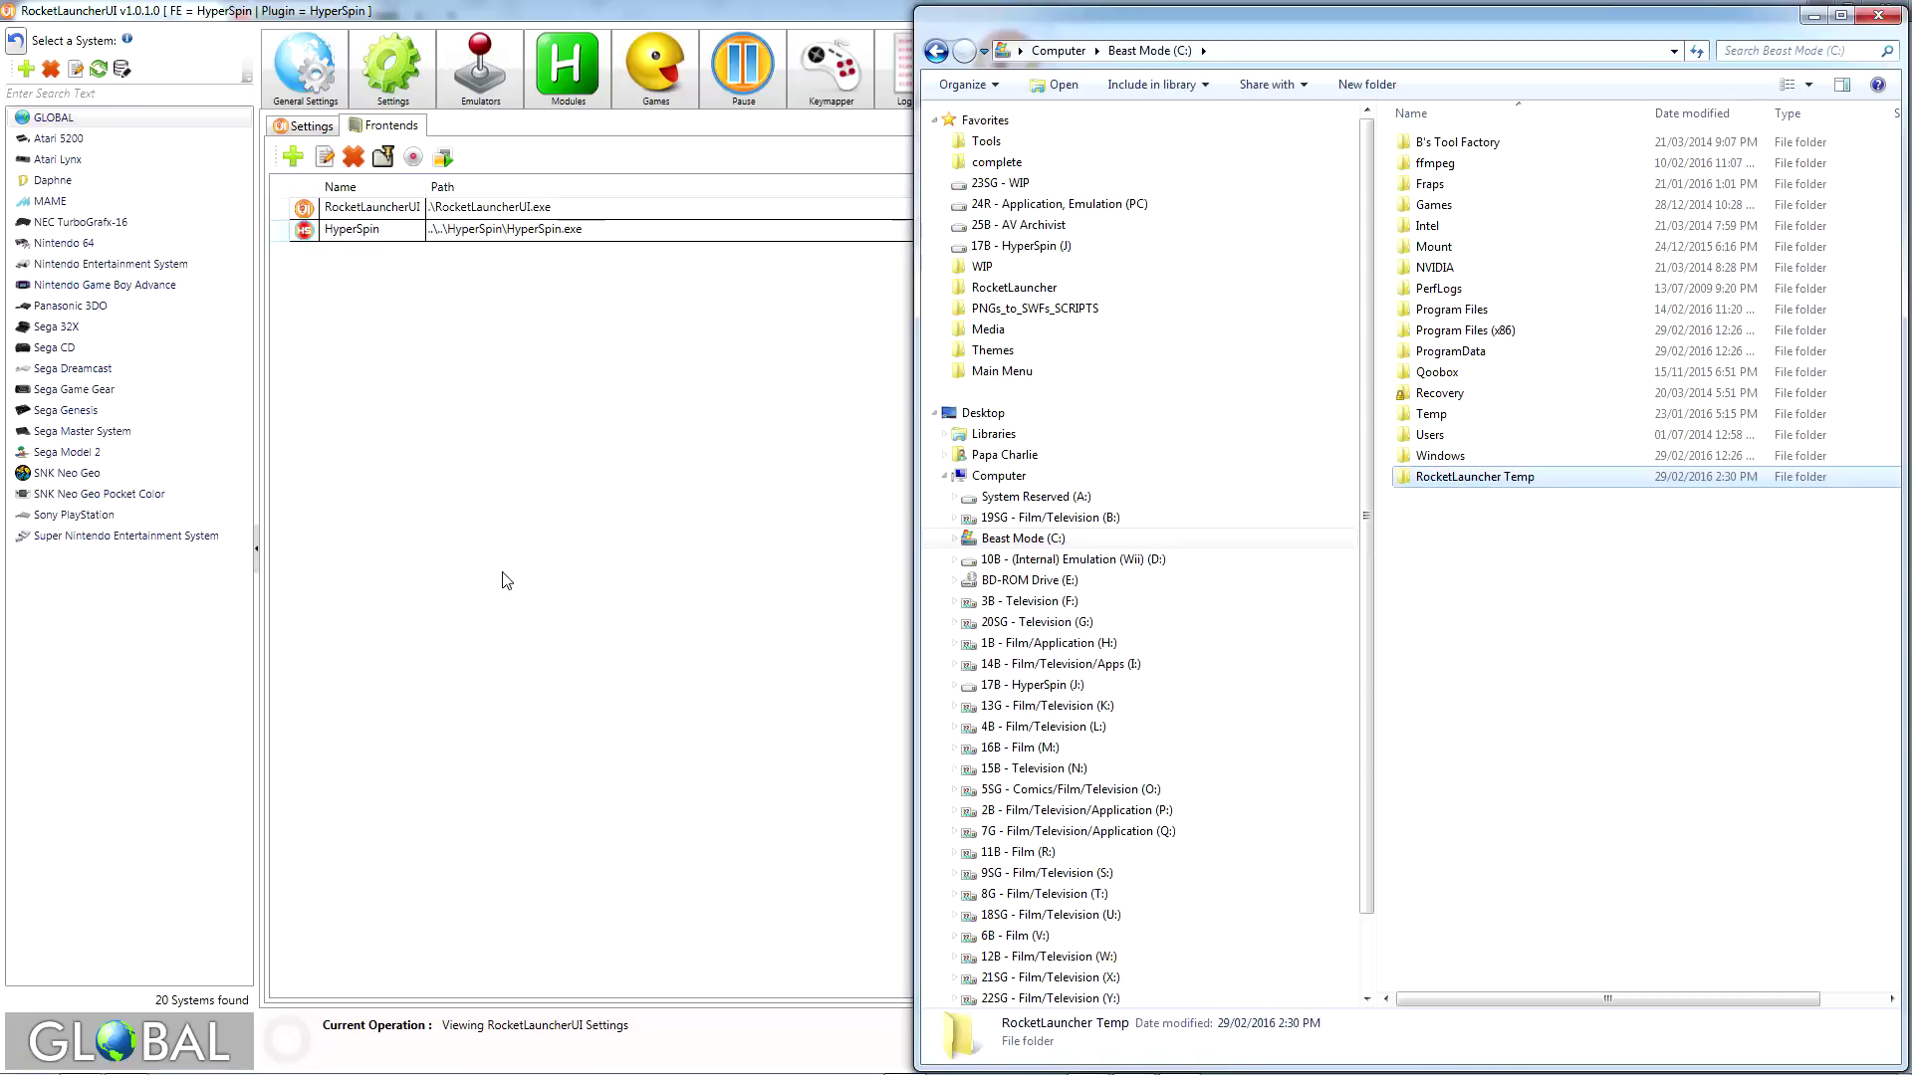
{"action": "left_click", "coordinate": [527, 573]}
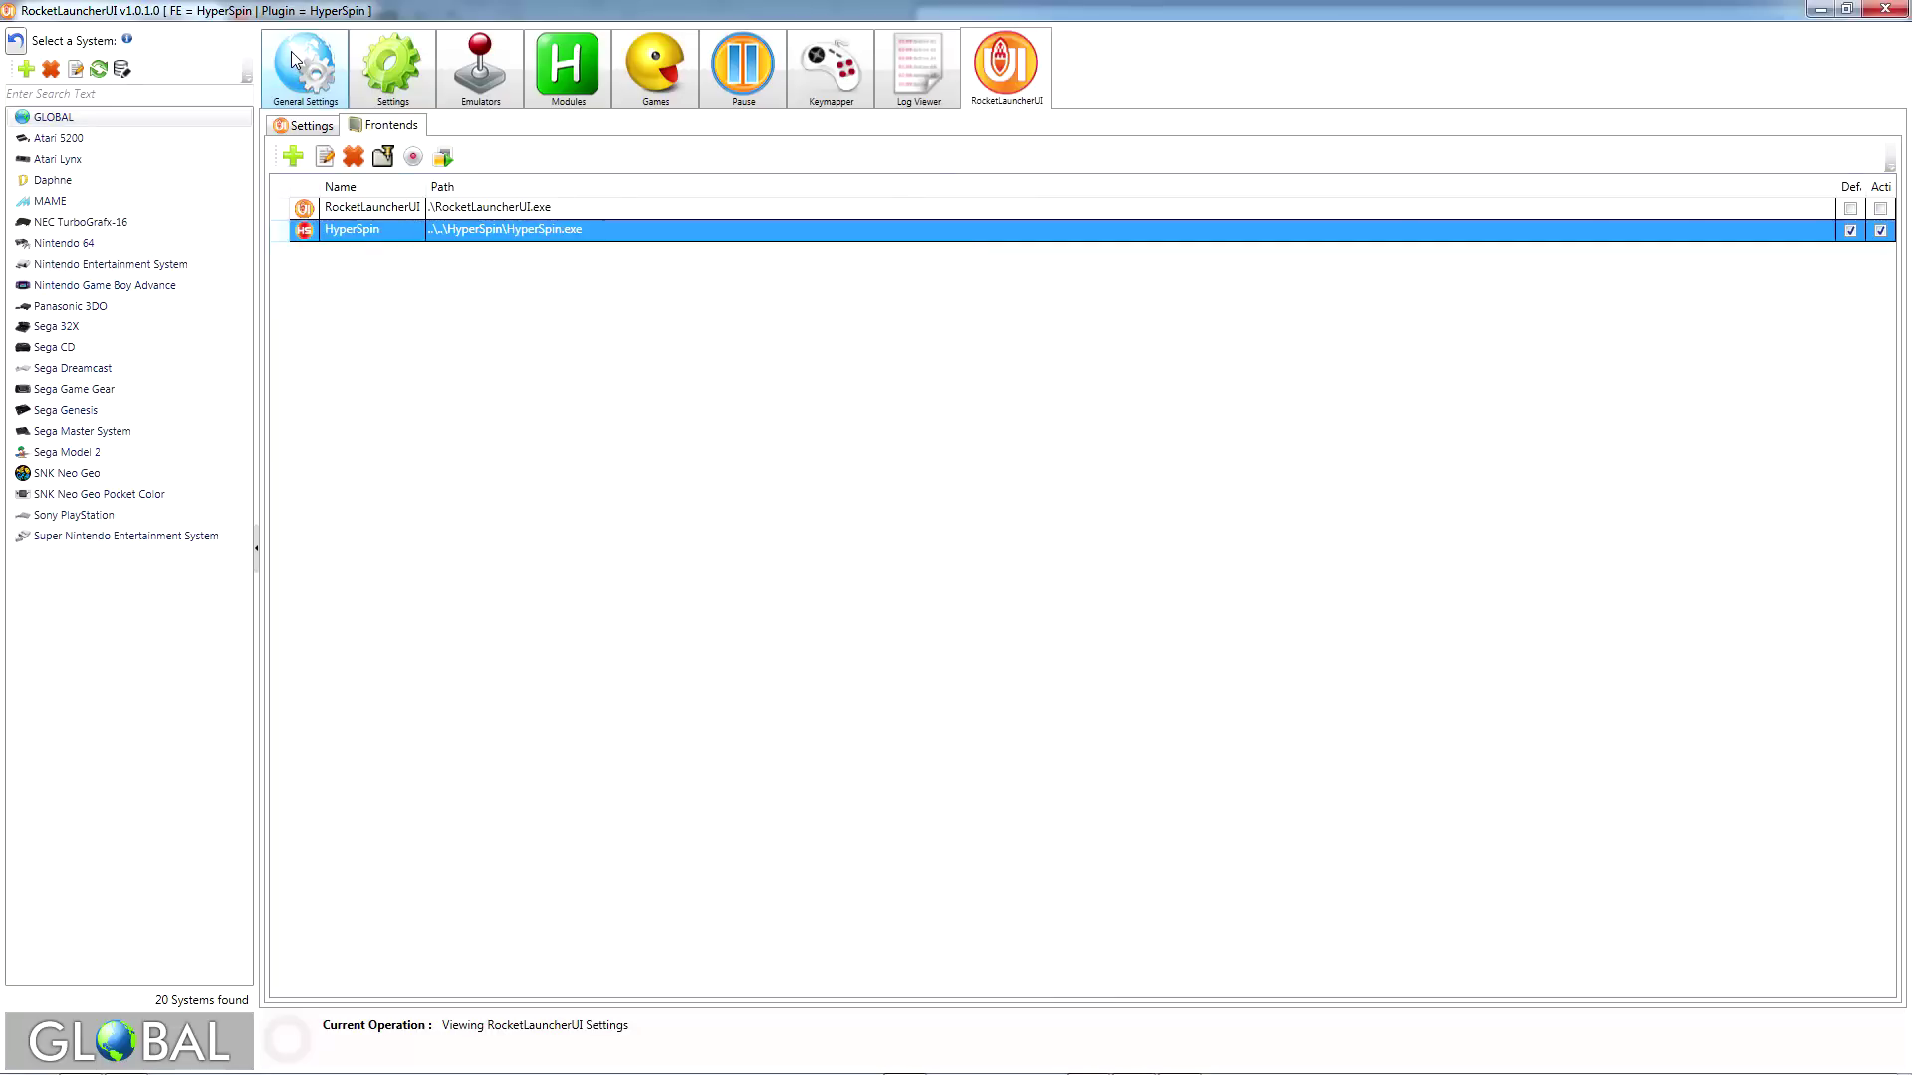
Point Main Settings' 7z Extract Path to C:\RocketLauncher Temp and close RocketLauncherUI
{"action": "left_click", "coordinate": [370, 70]}
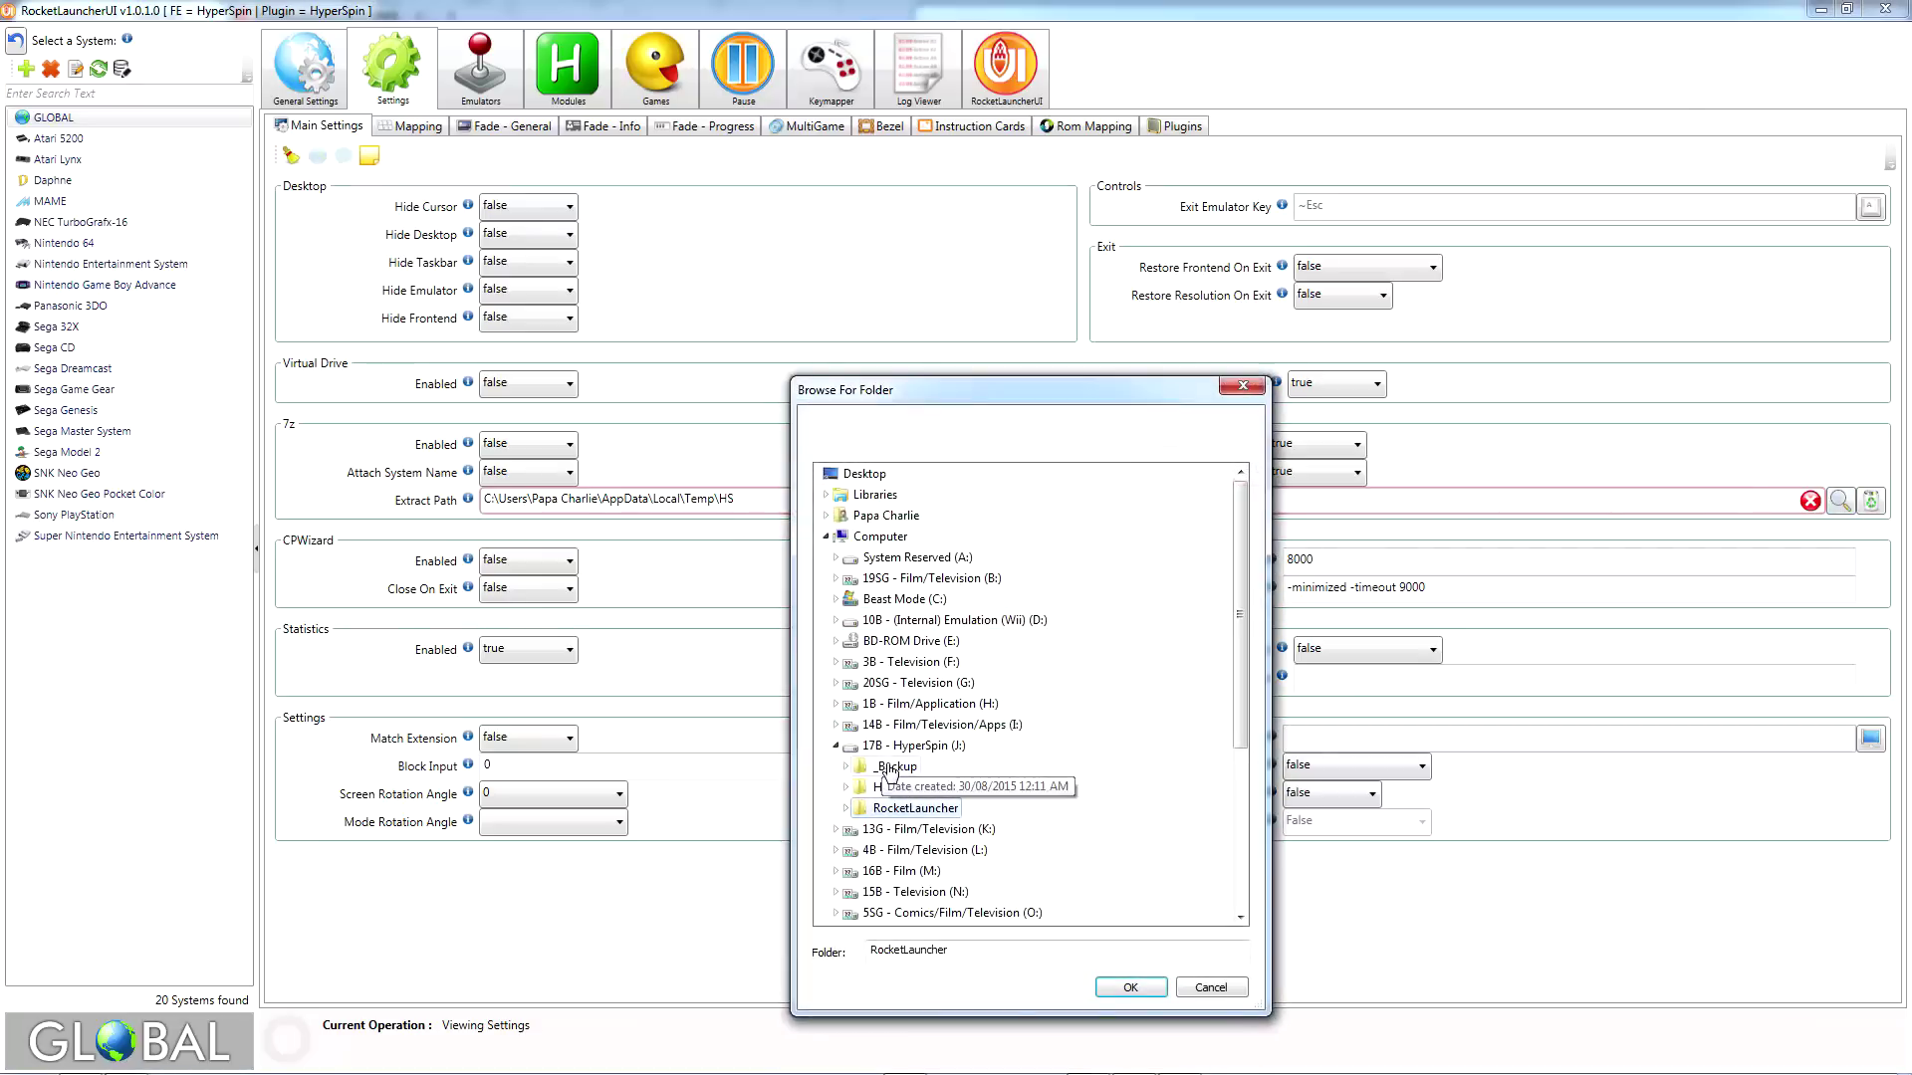
{"action": "double_click", "coordinate": [896, 599]}
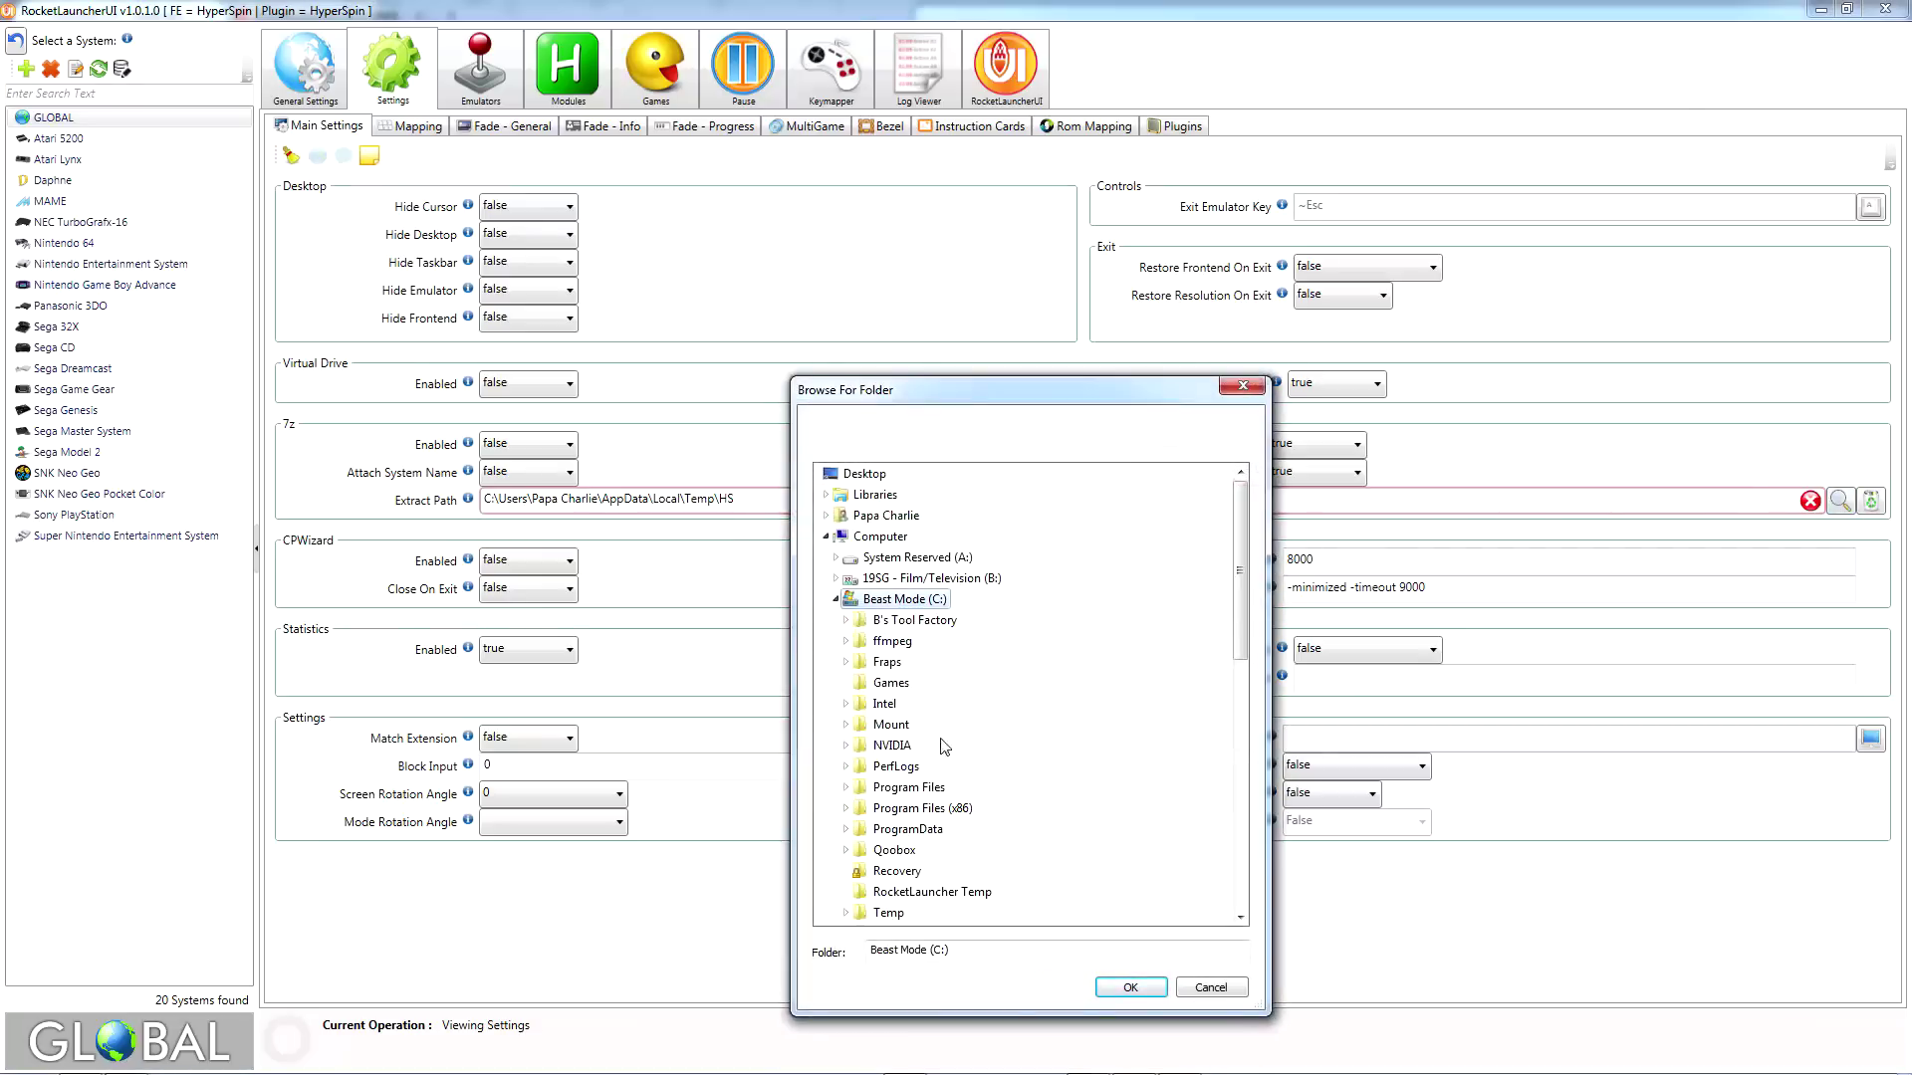
{"action": "left_click", "coordinate": [932, 828]}
{"action": "left_click", "coordinate": [1122, 985]}
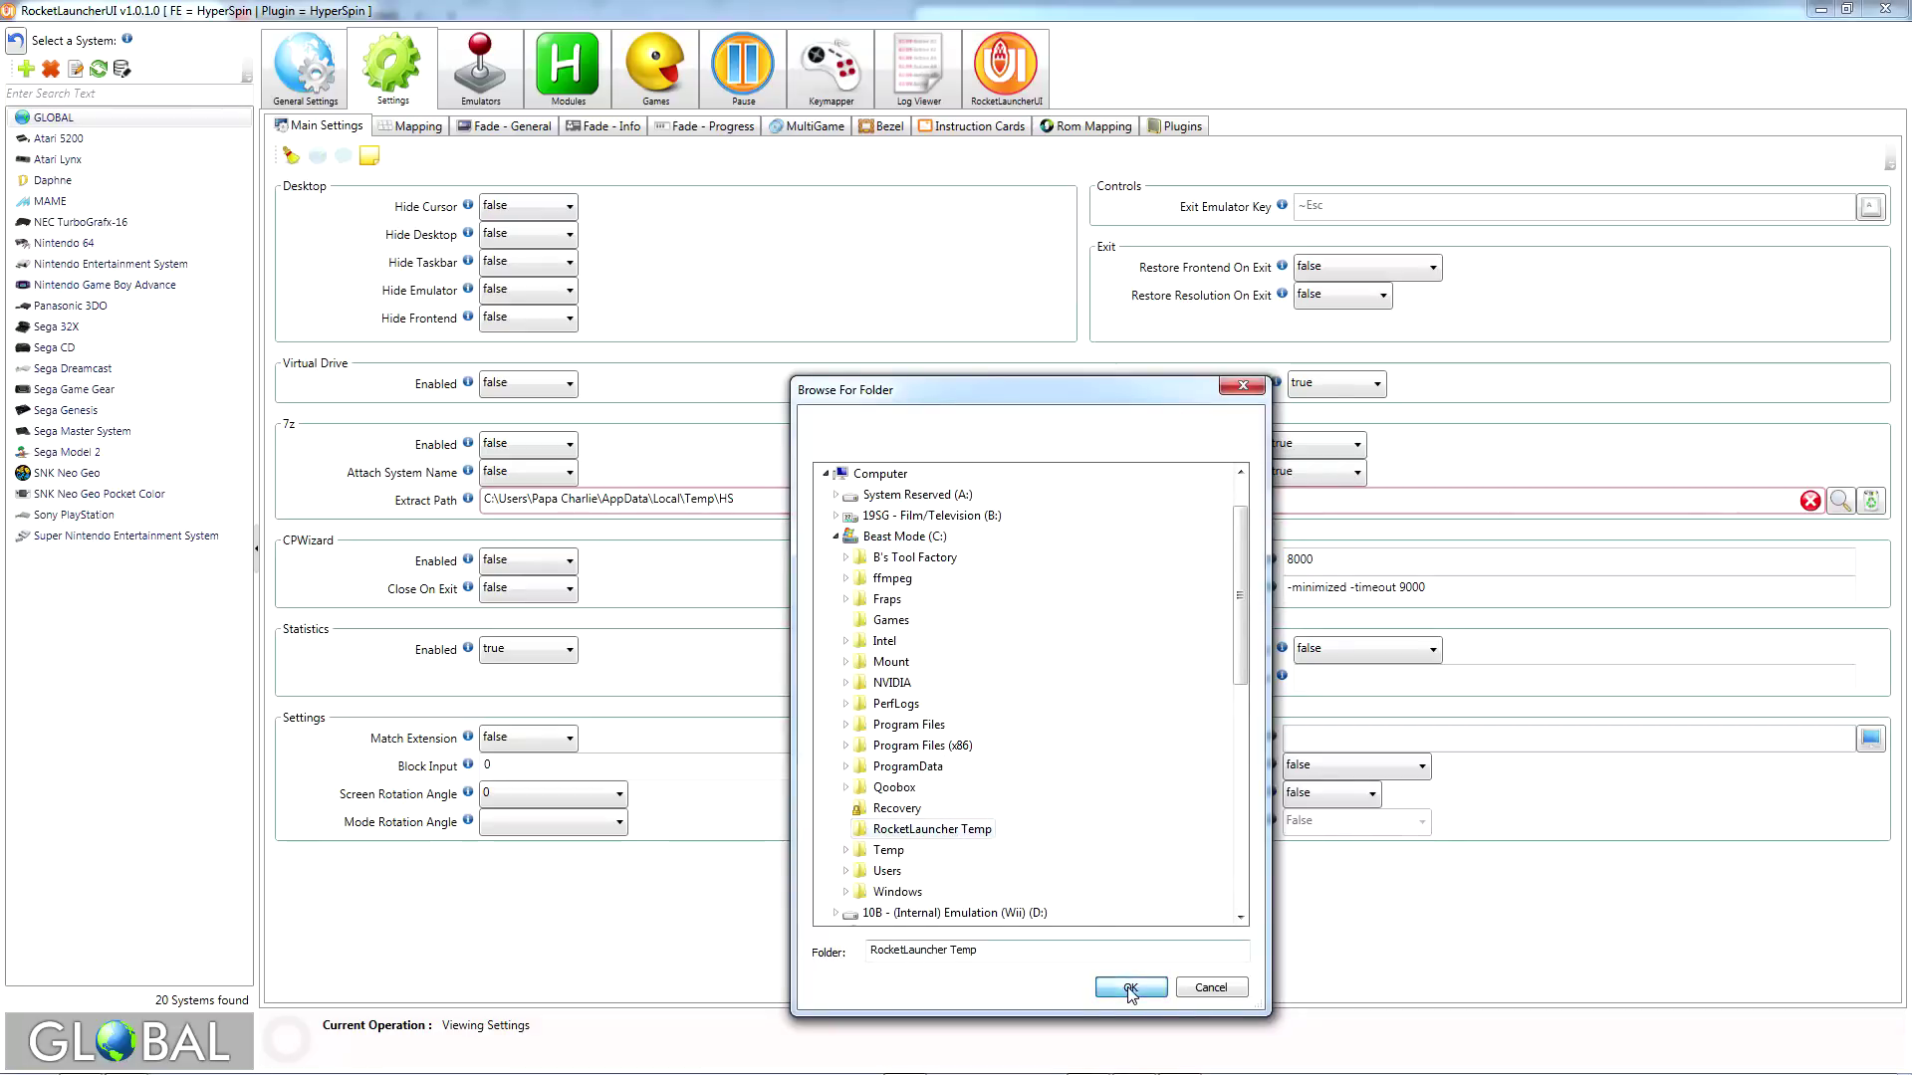
{"action": "left_click", "coordinate": [1887, 9]}
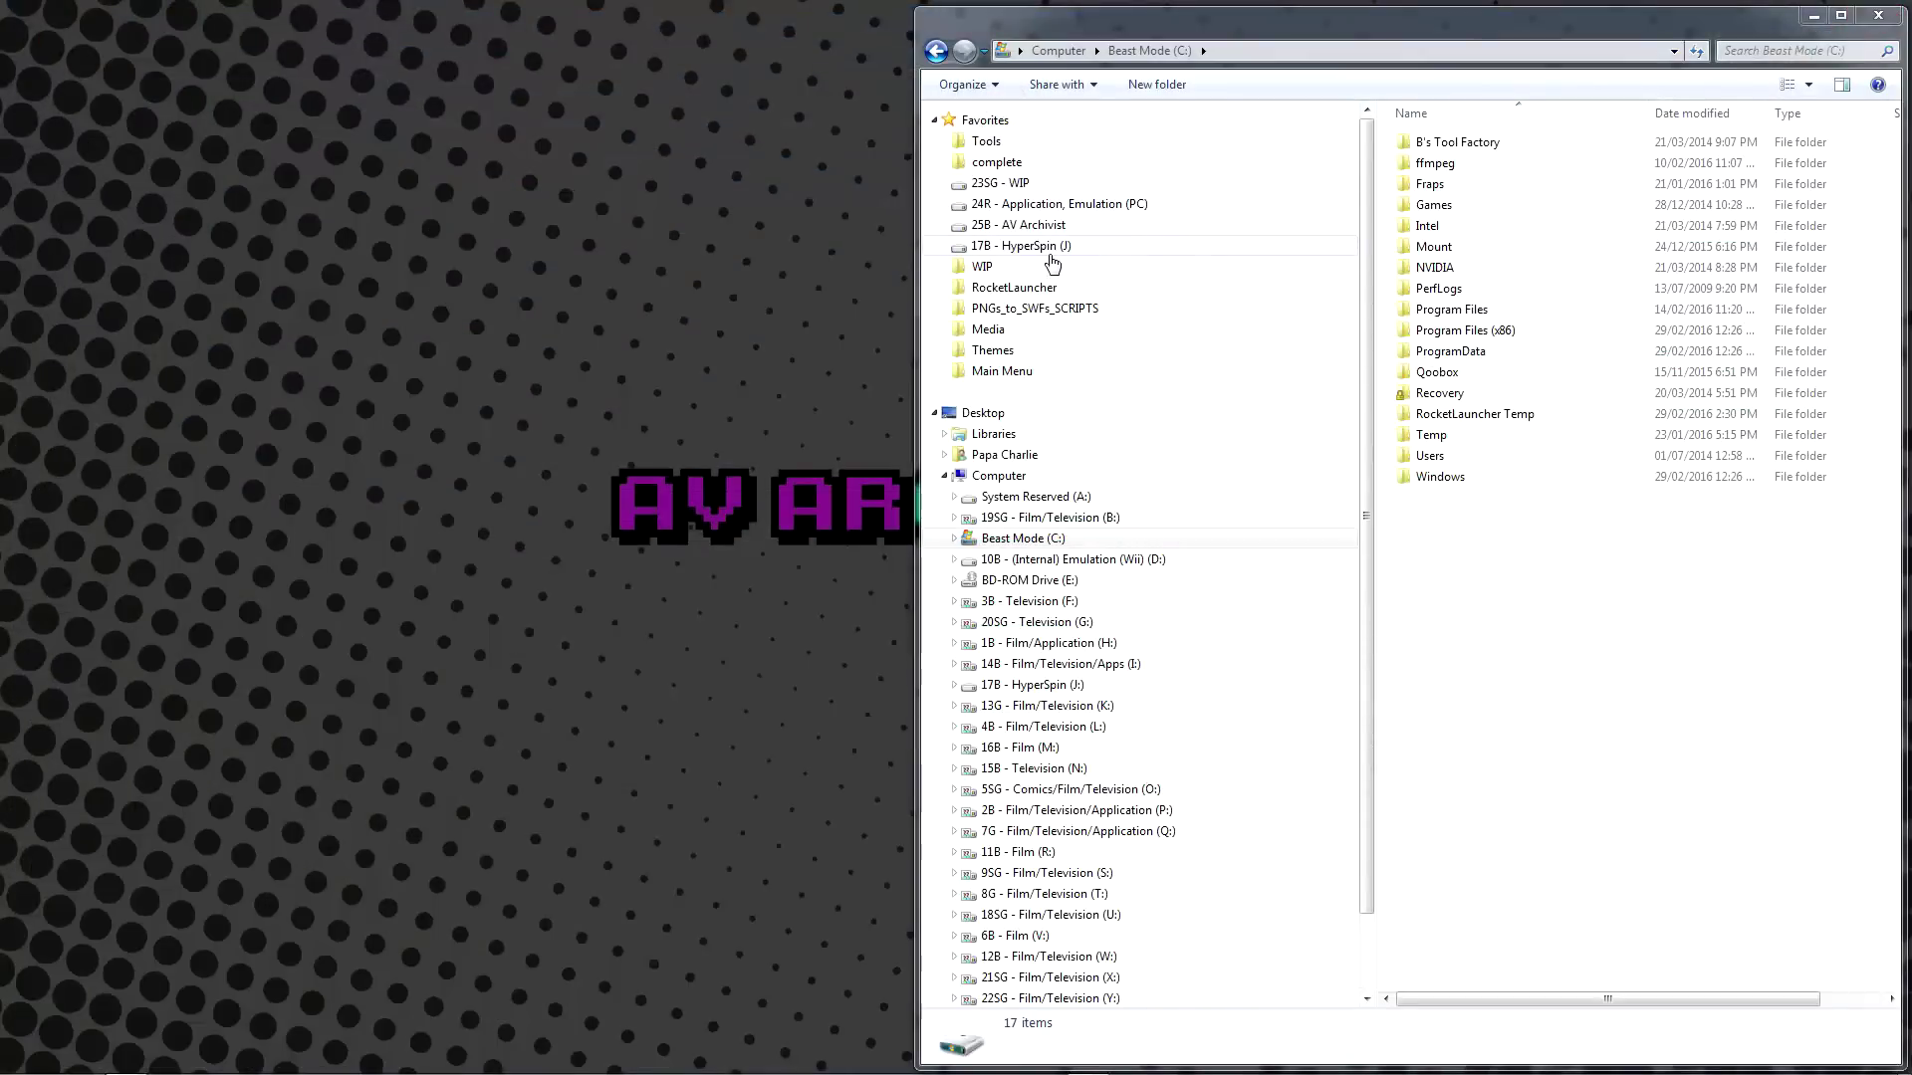
Pin HyperSpin.exe and HyperTheme.exe from J:\HyperSpin to the taskbar
{"action": "left_click", "coordinate": [1049, 249]}
{"action": "double_click", "coordinate": [1439, 162]}
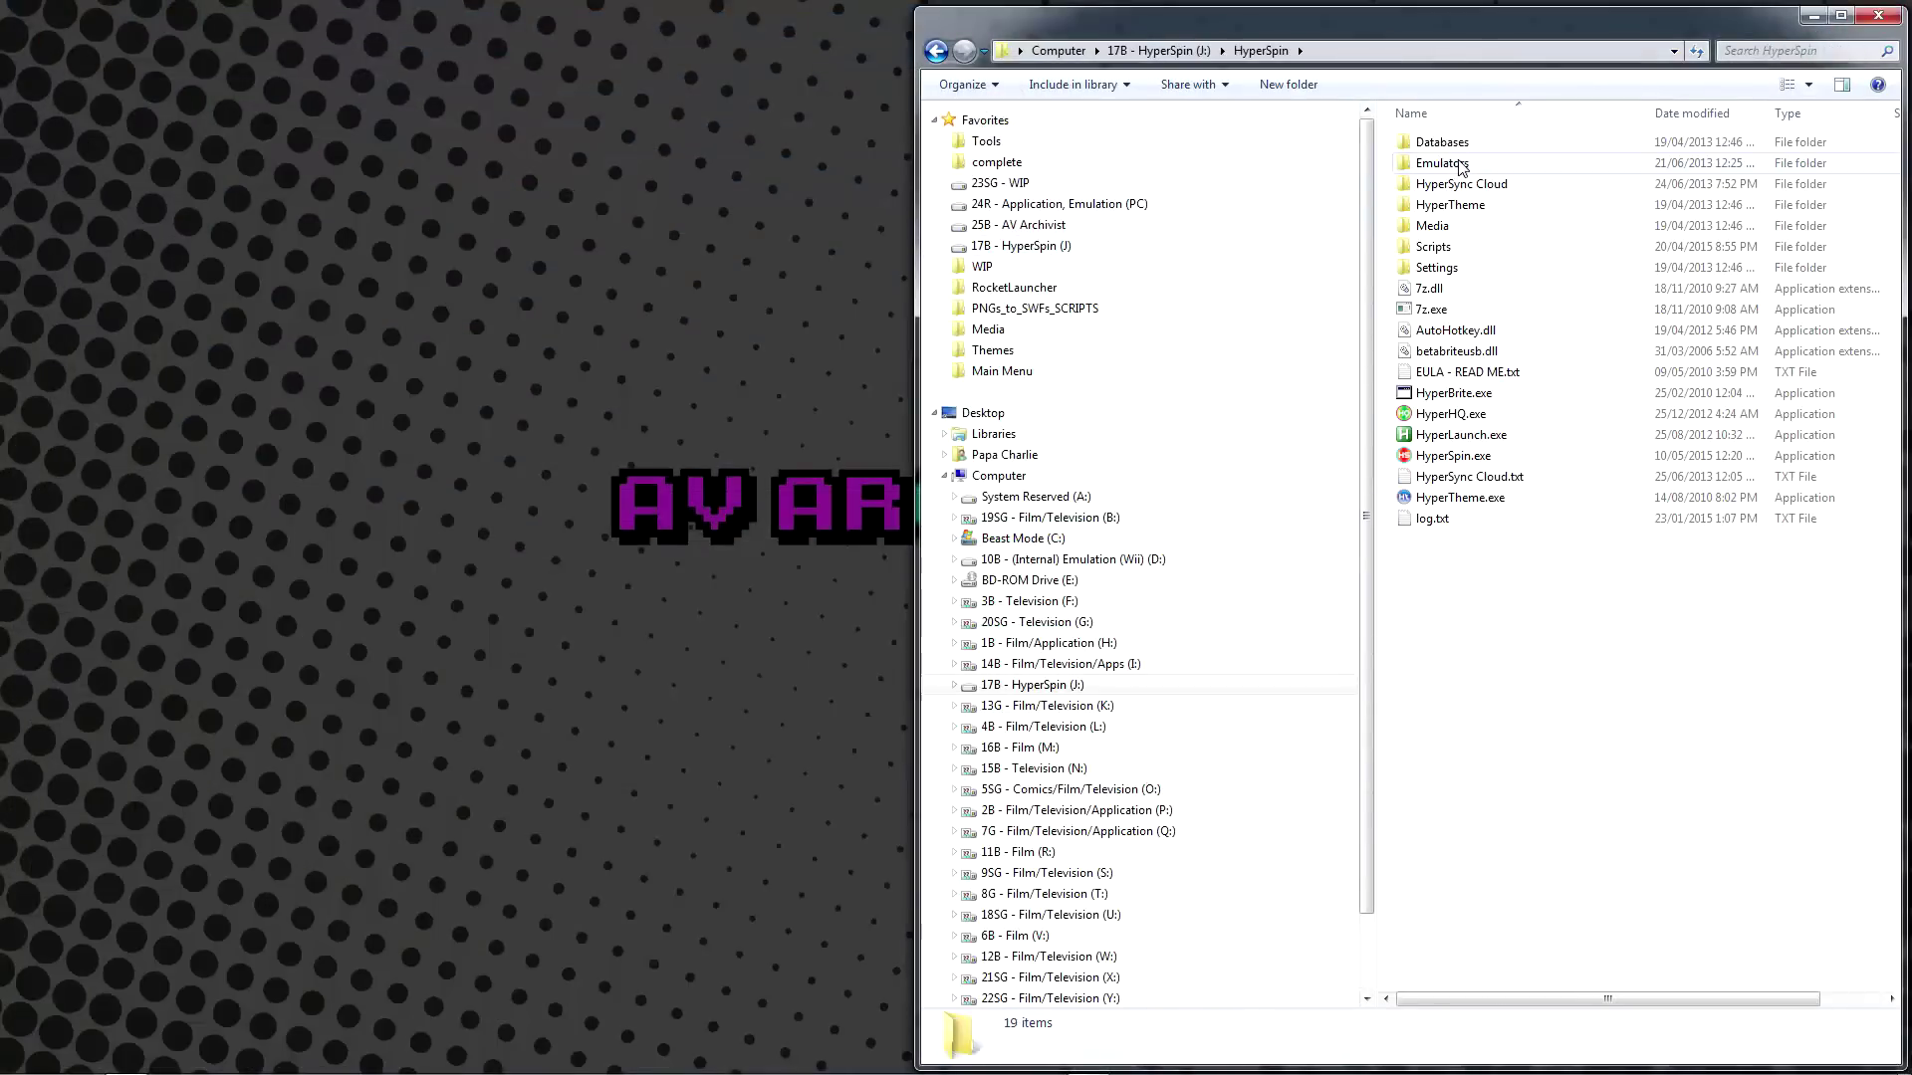
{"action": "left_click", "coordinate": [1476, 416]}
{"action": "mouse_move", "coordinate": [1081, 1071]}
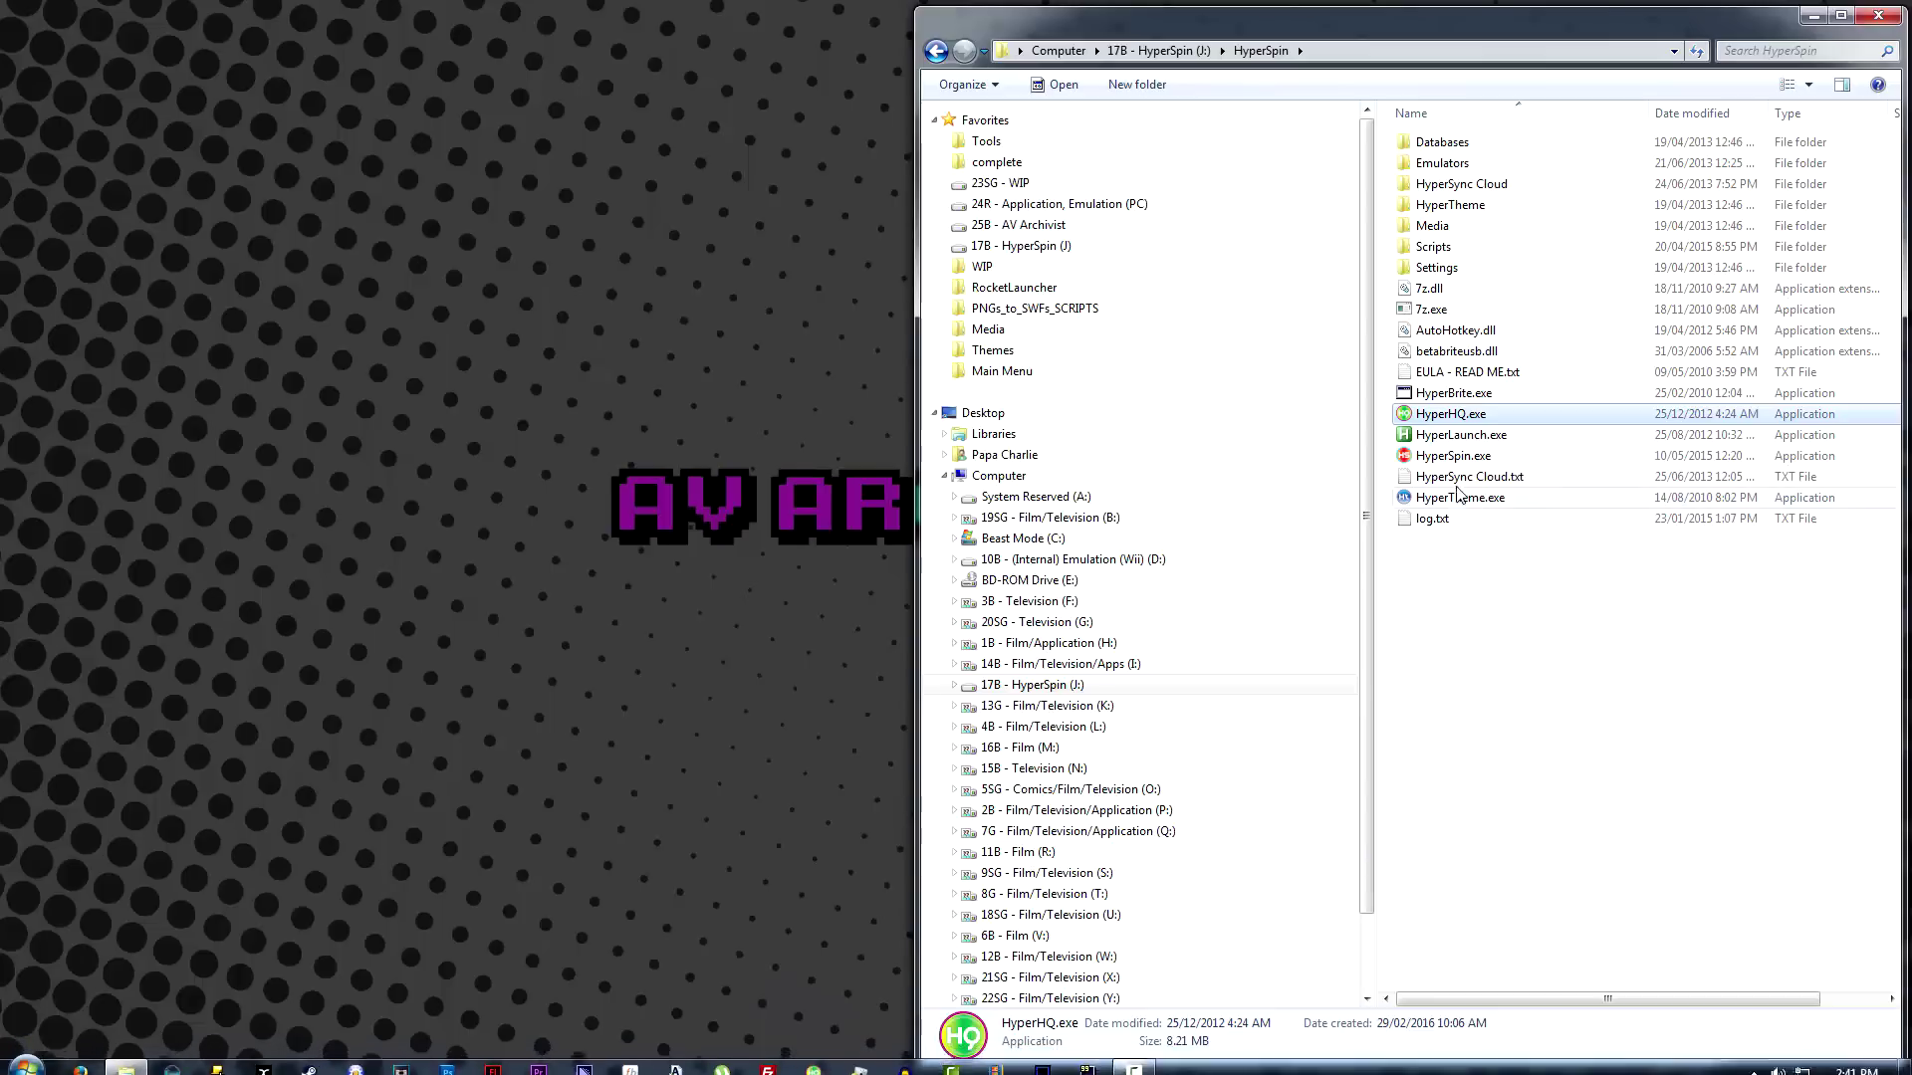
{"action": "left_click_drag", "start_coordinate": [1454, 455], "coordinate": [842, 1068]}
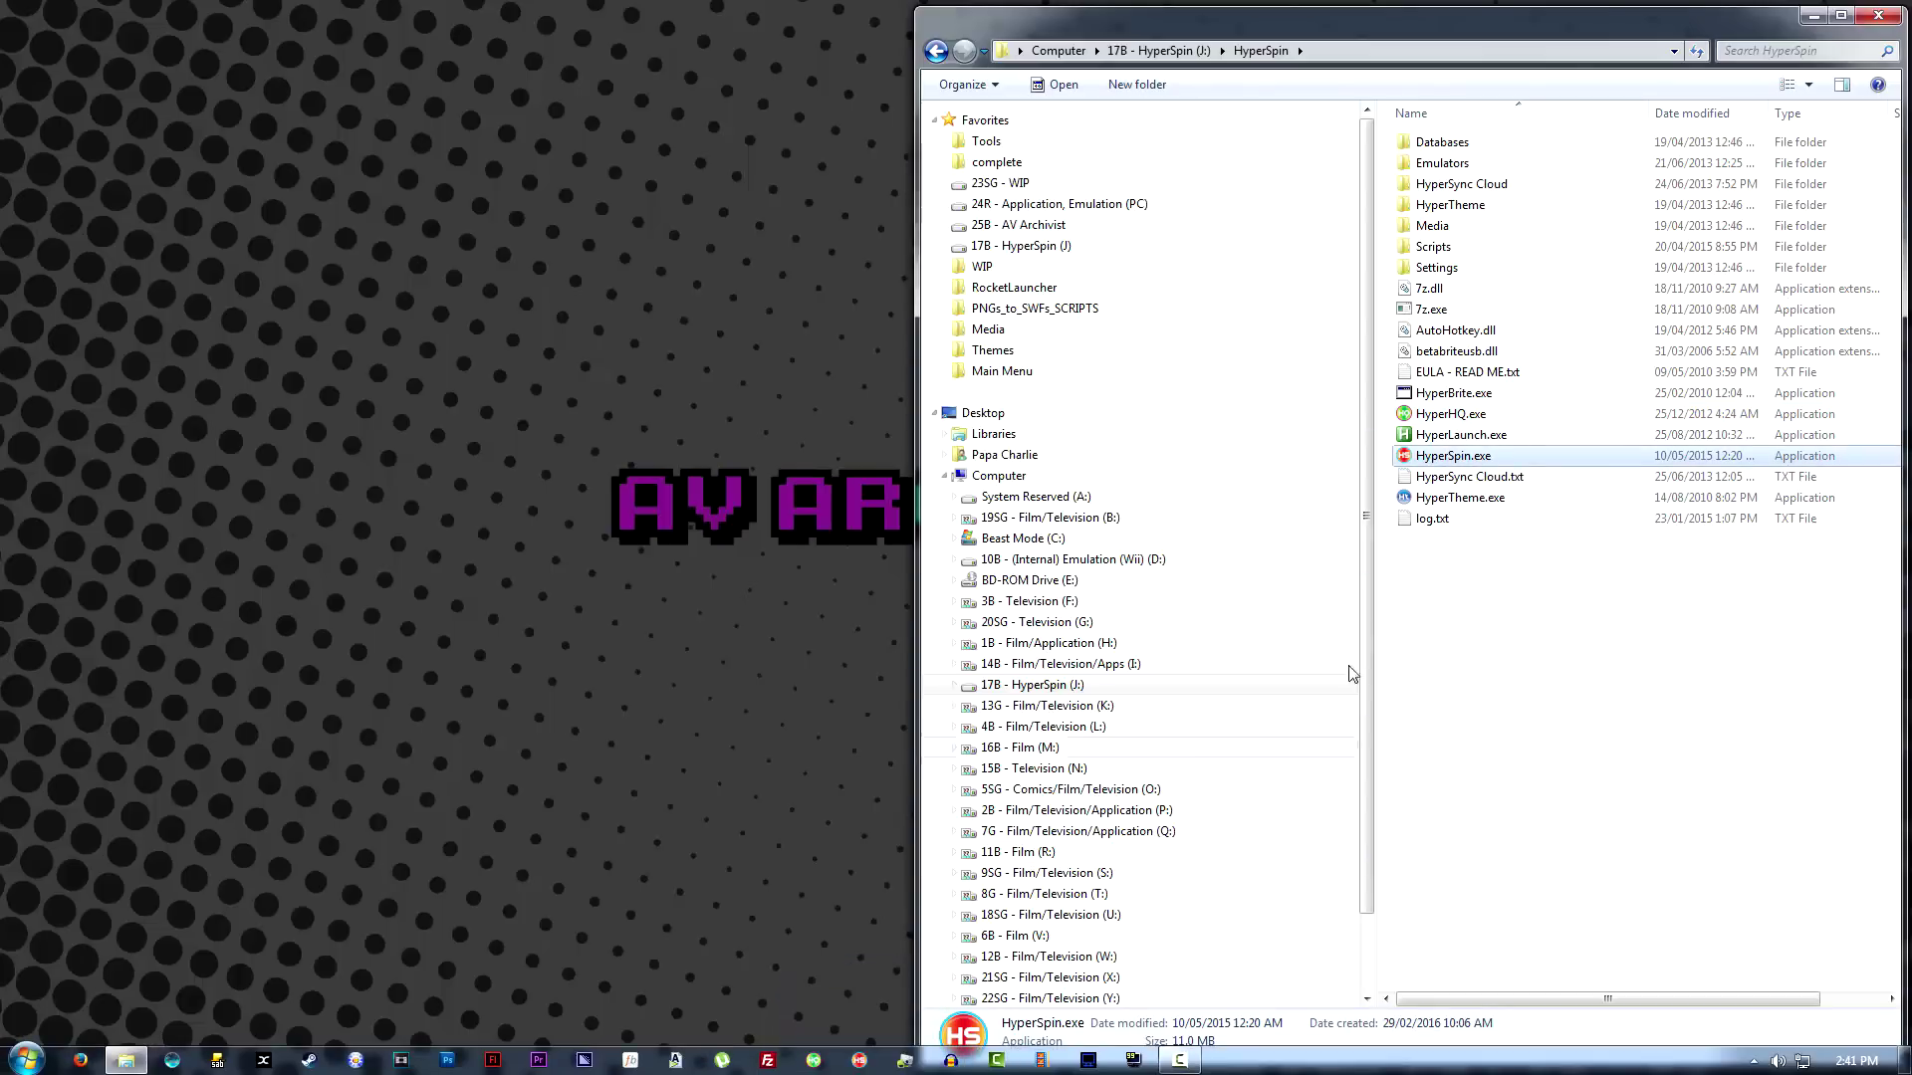
{"action": "left_click", "coordinate": [1469, 476]}
{"action": "left_click_drag", "start_coordinate": [1460, 497], "coordinate": [913, 1071]}
Pin RocketLauncherUI.exe from J:\RocketLauncher\RocketLauncherUI to the taskbar
{"action": "left_click", "coordinate": [1021, 245]}
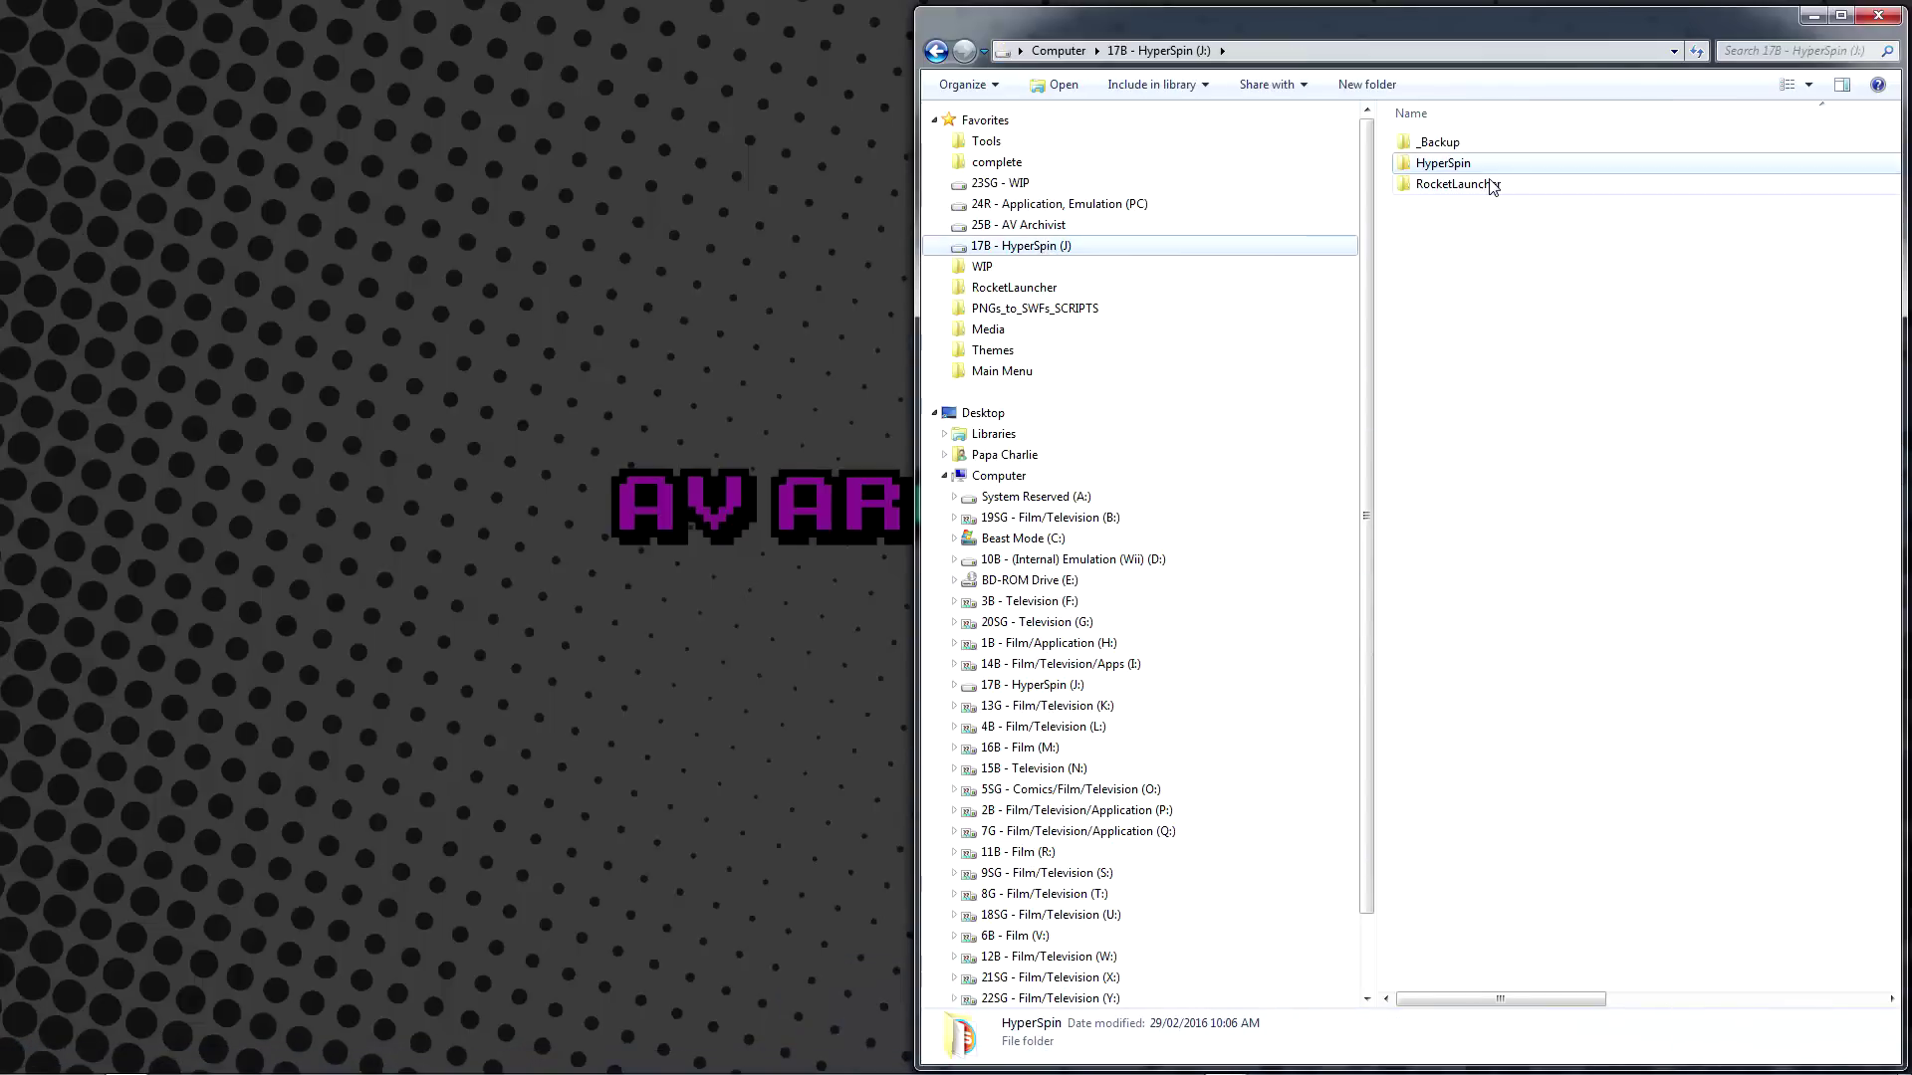
{"action": "double_click", "coordinate": [1493, 188]}
{"action": "double_click", "coordinate": [1502, 311]}
{"action": "left_click", "coordinate": [1499, 333]}
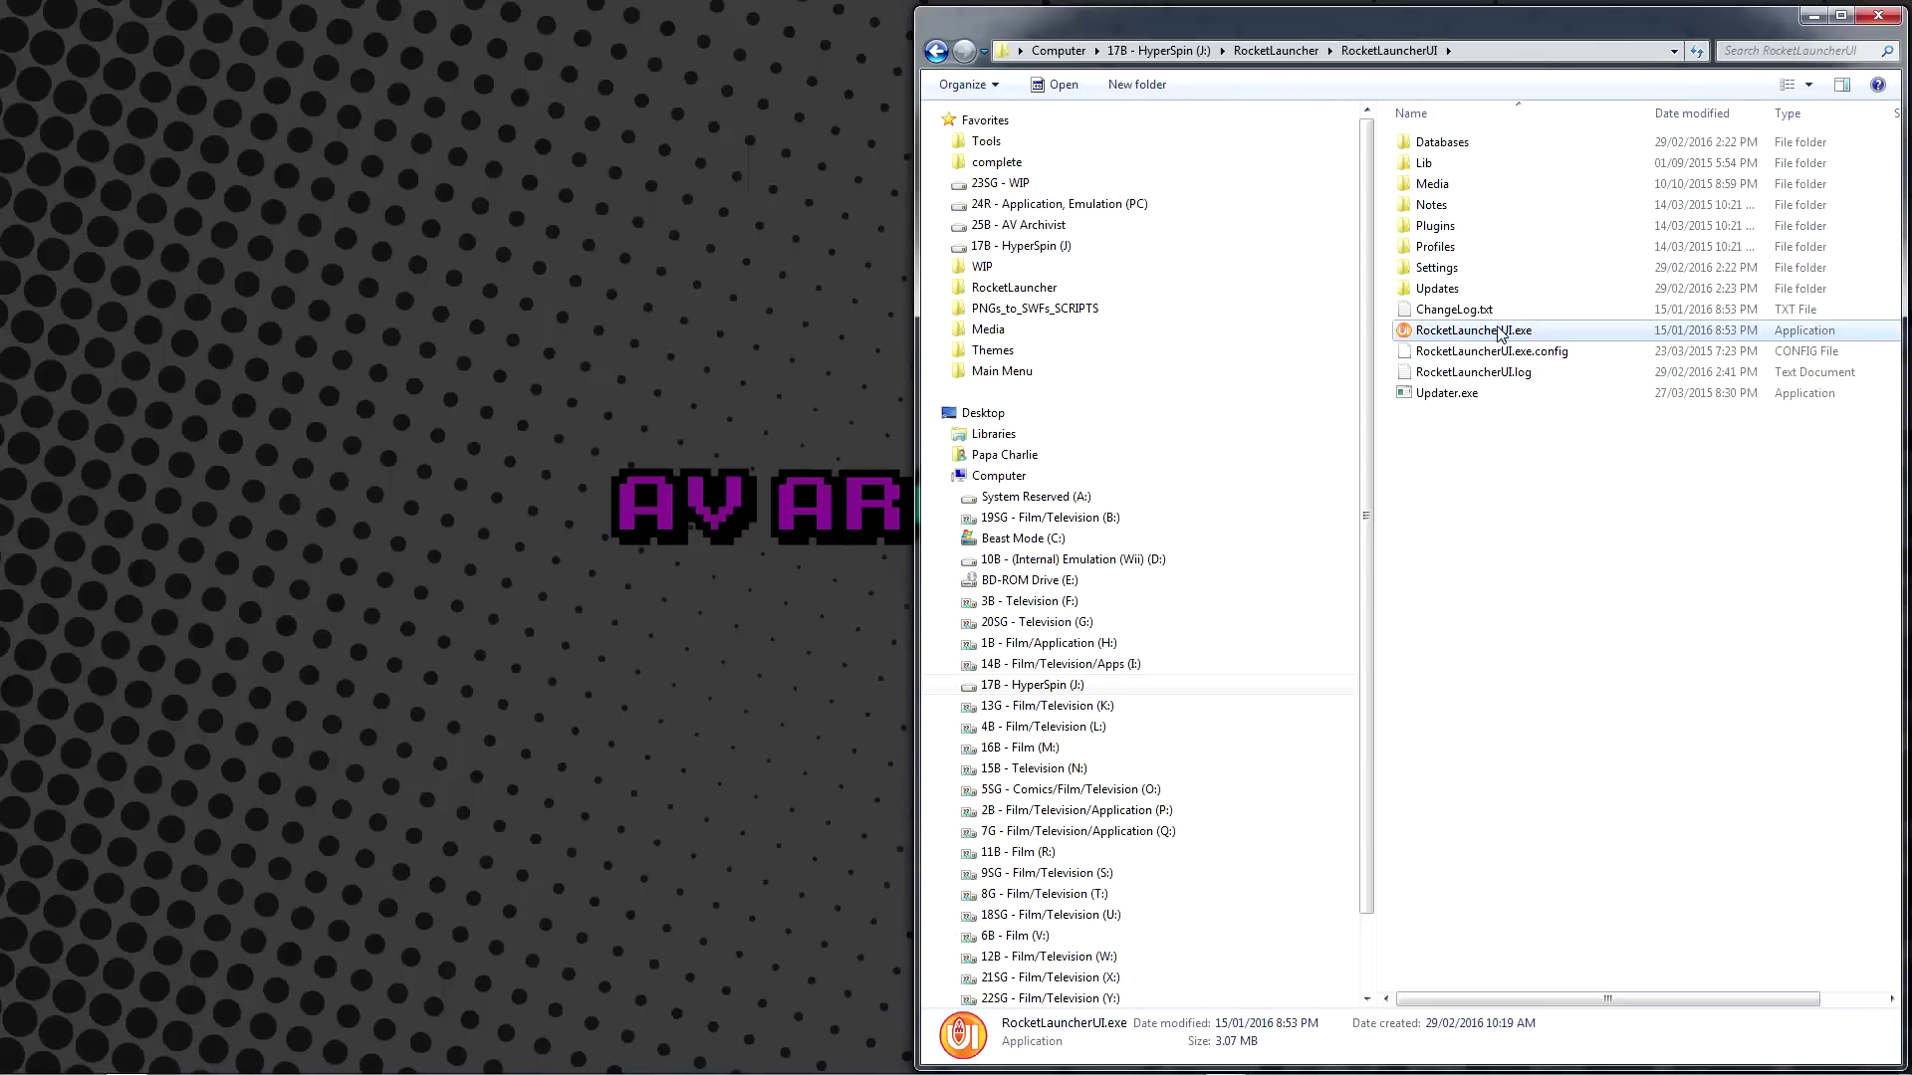
{"action": "left_click_drag", "start_coordinate": [1499, 334], "coordinate": [944, 1071]}
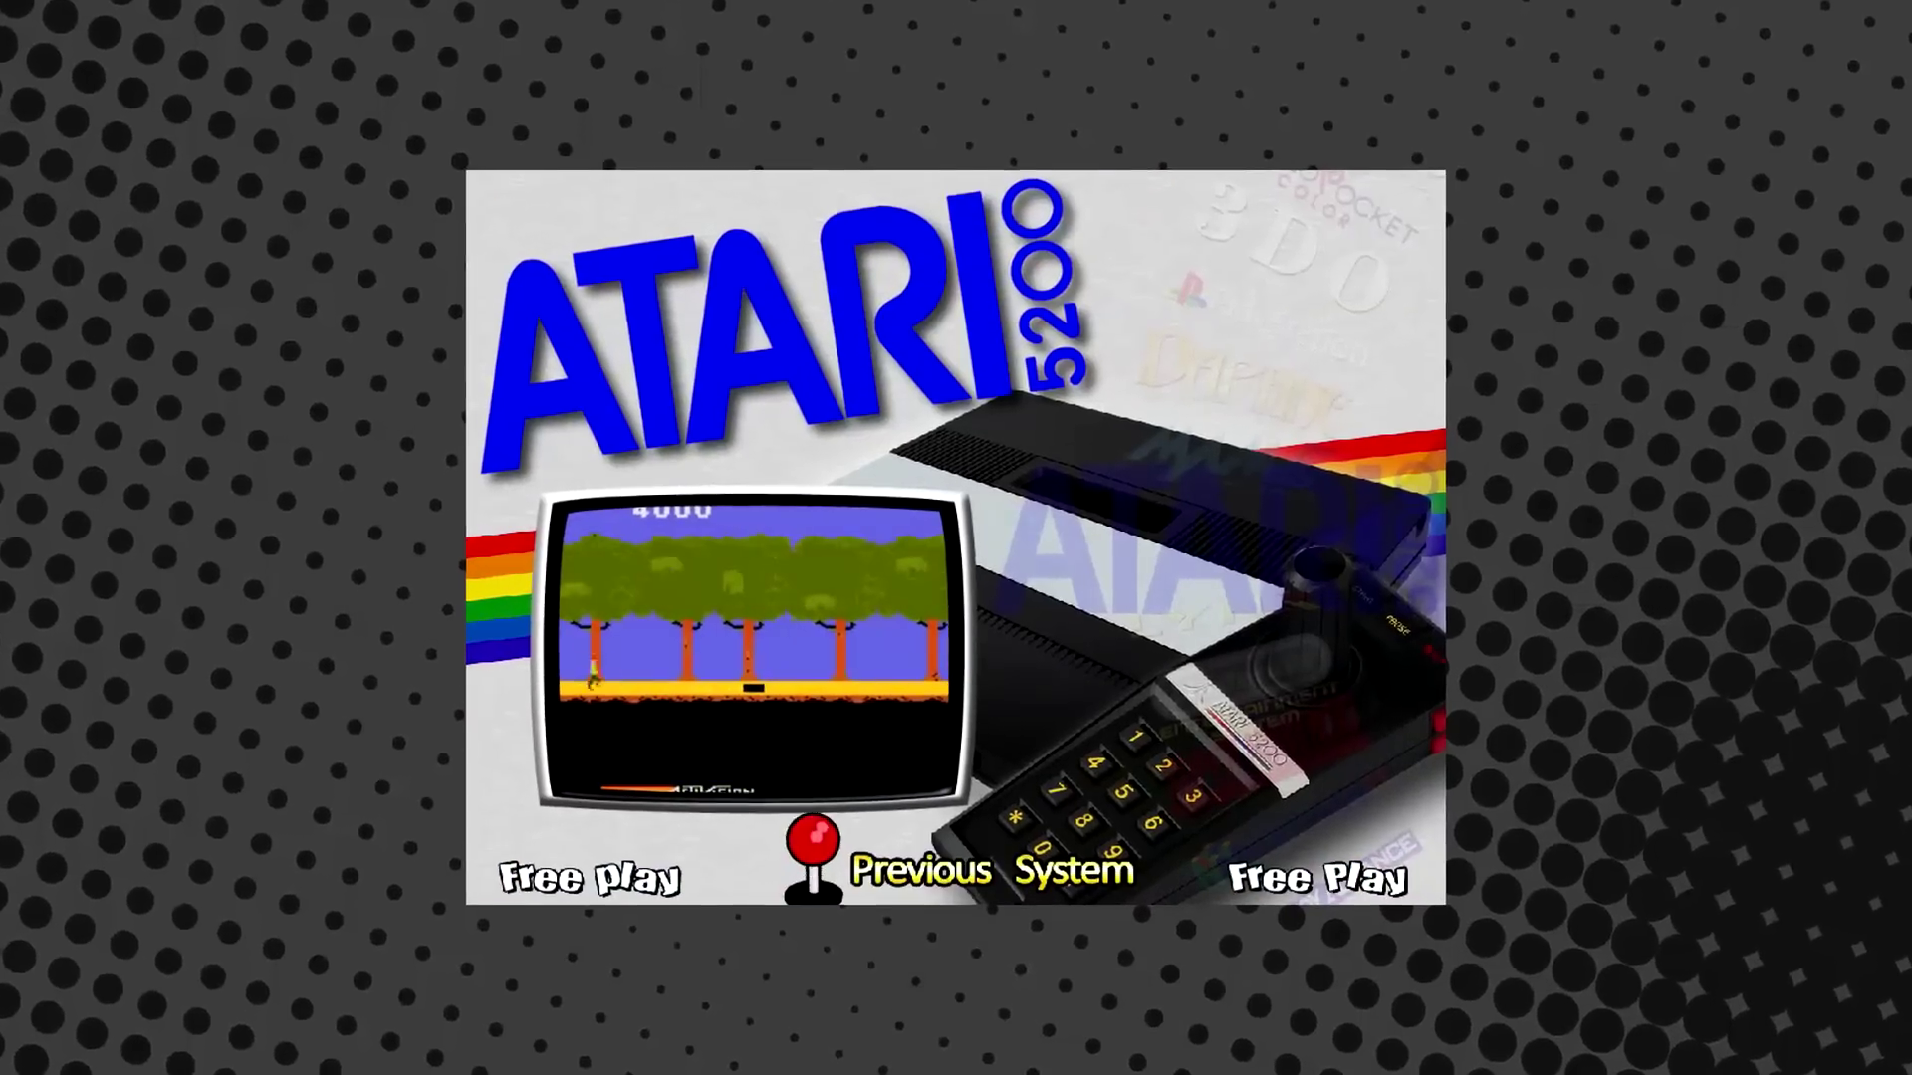
Scroll the HyperSpin wheel down twice, past NES to Super Nintendo Entertainment System
{"action": "key", "text": "Down"}
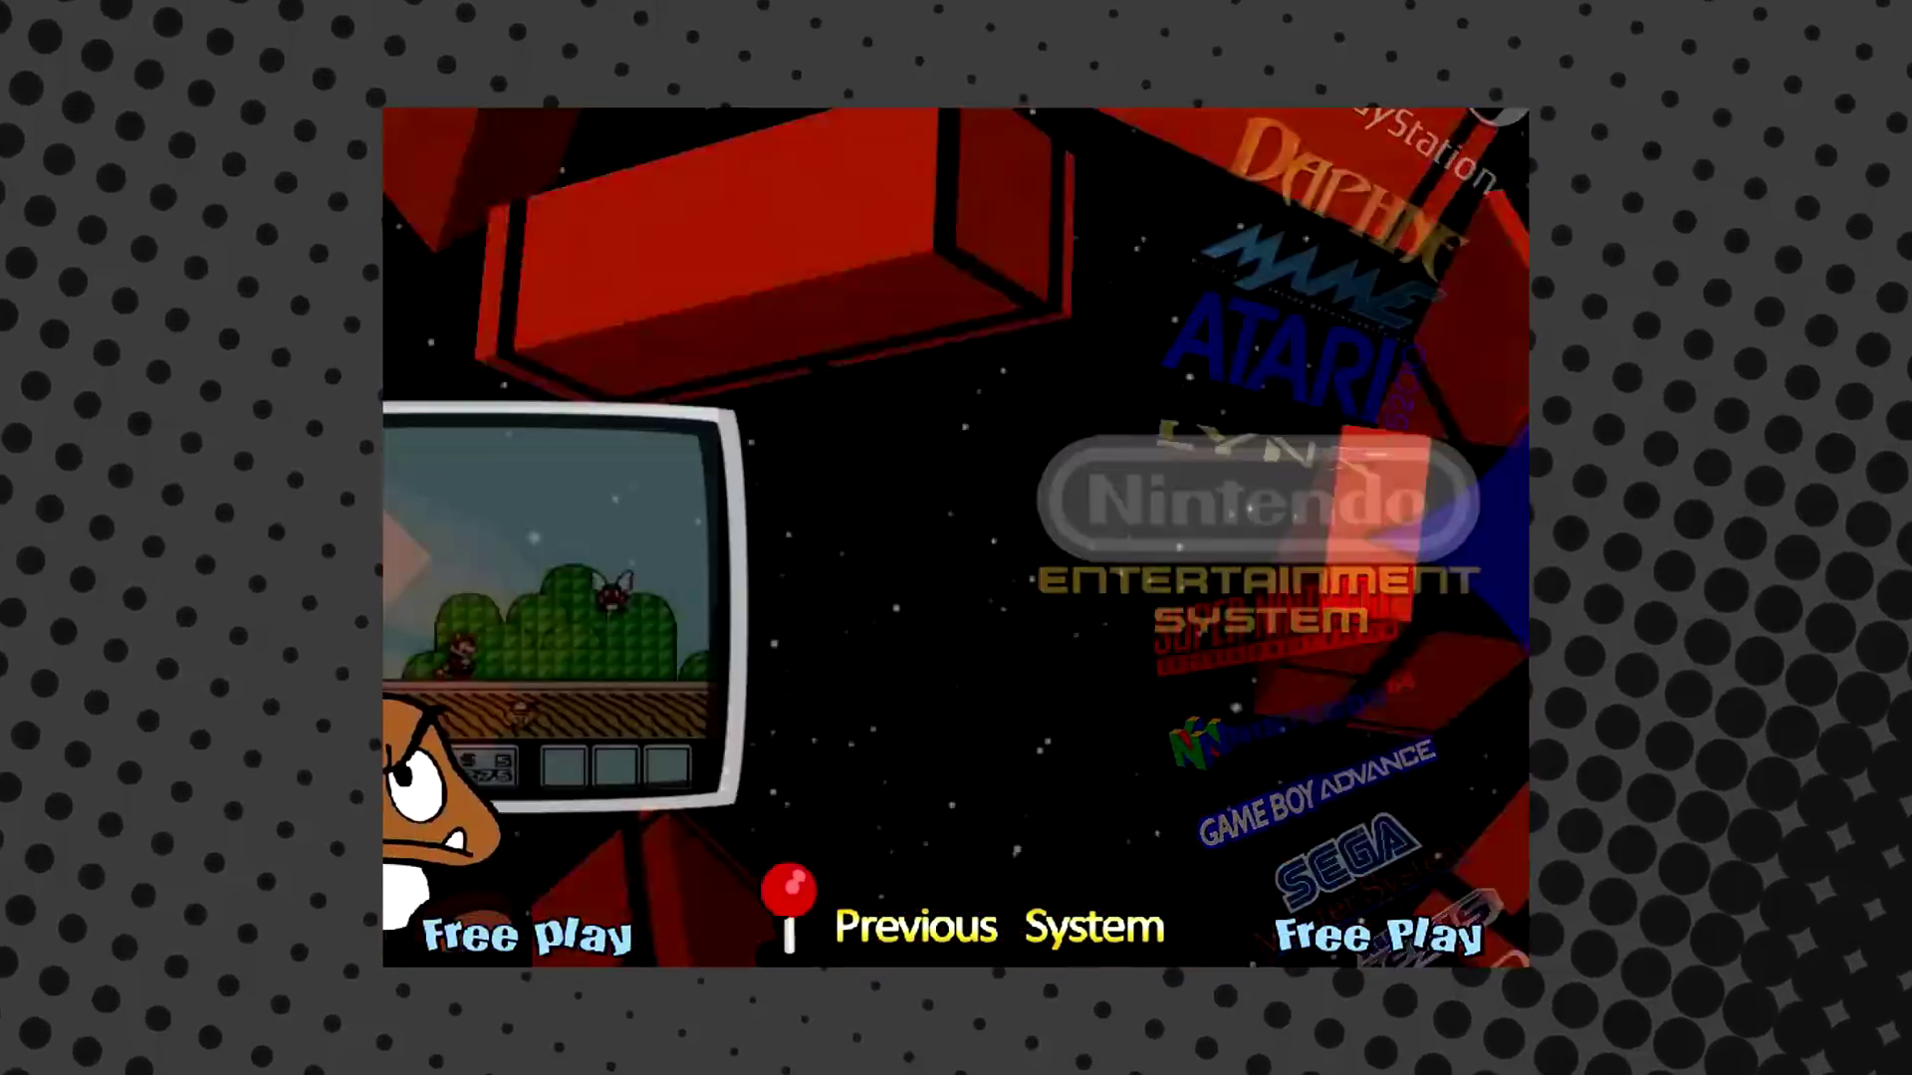
{"action": "key", "text": "Down"}
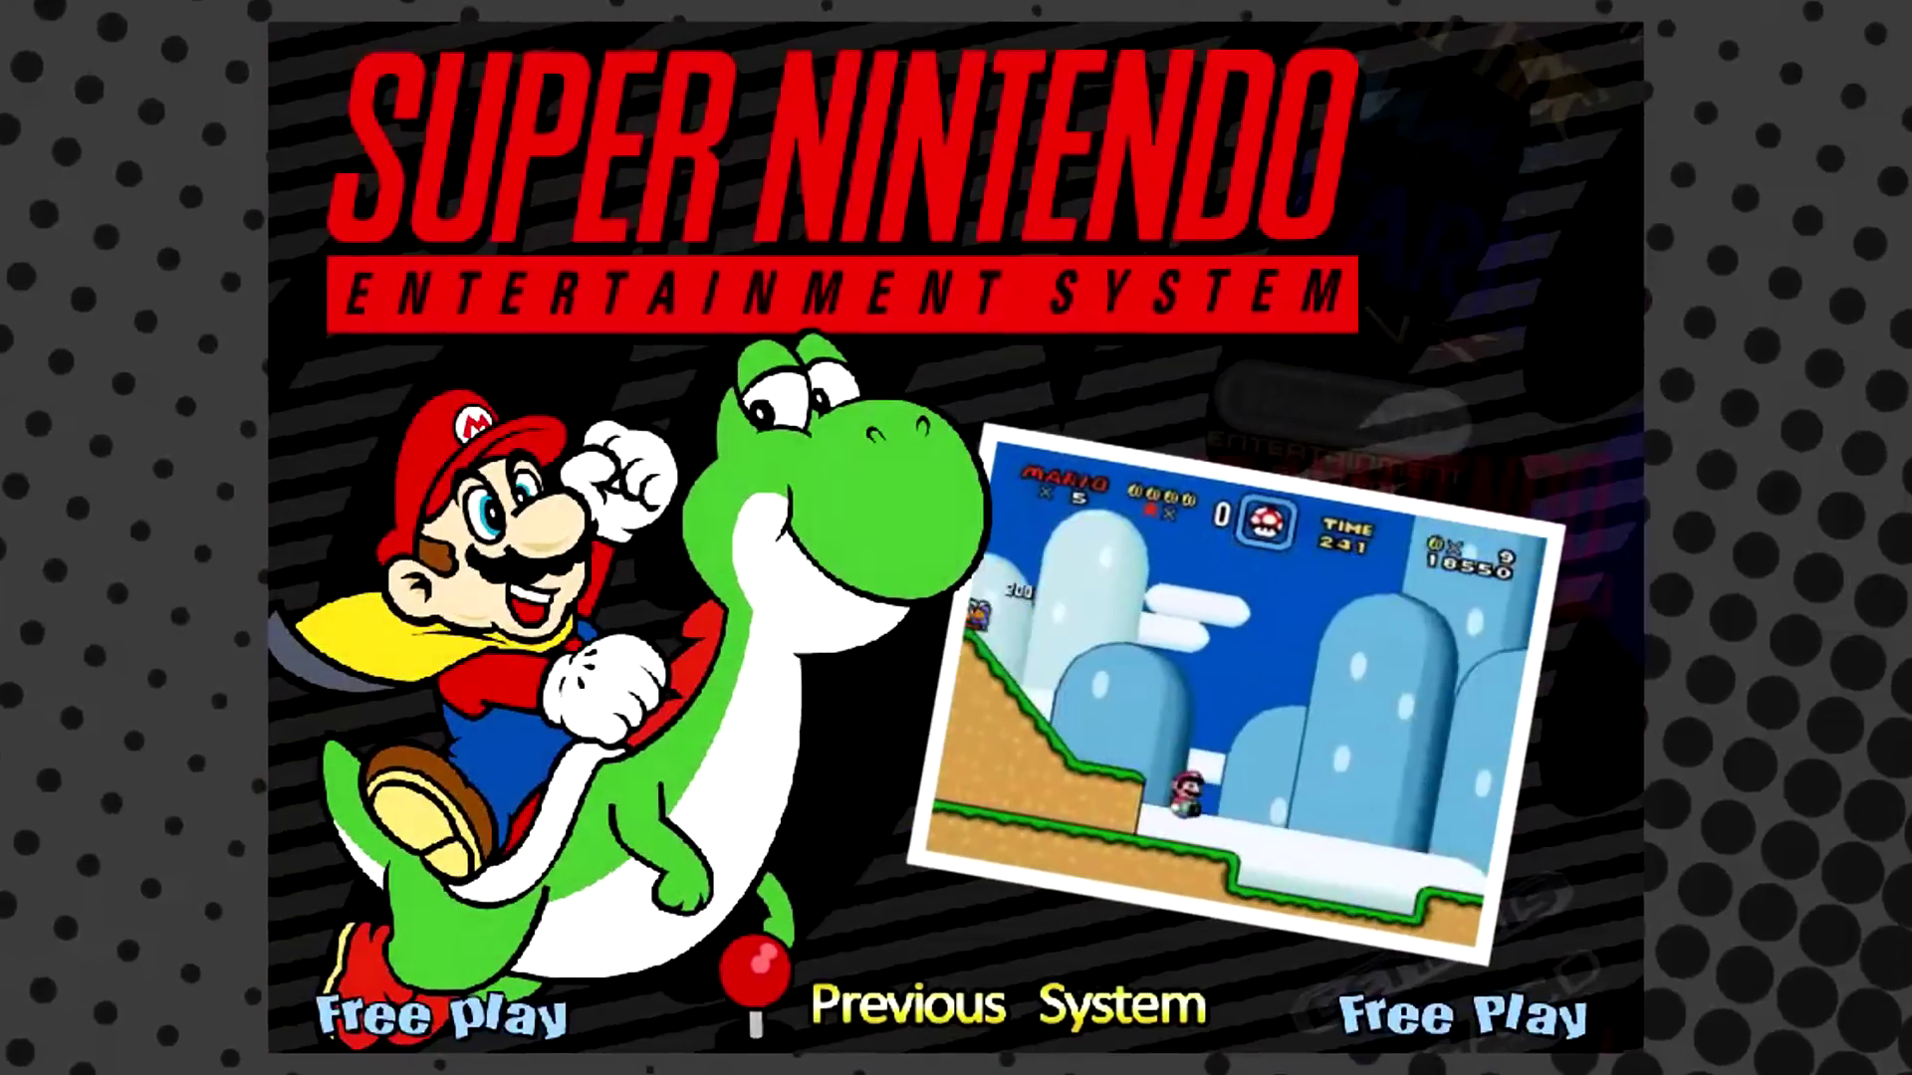